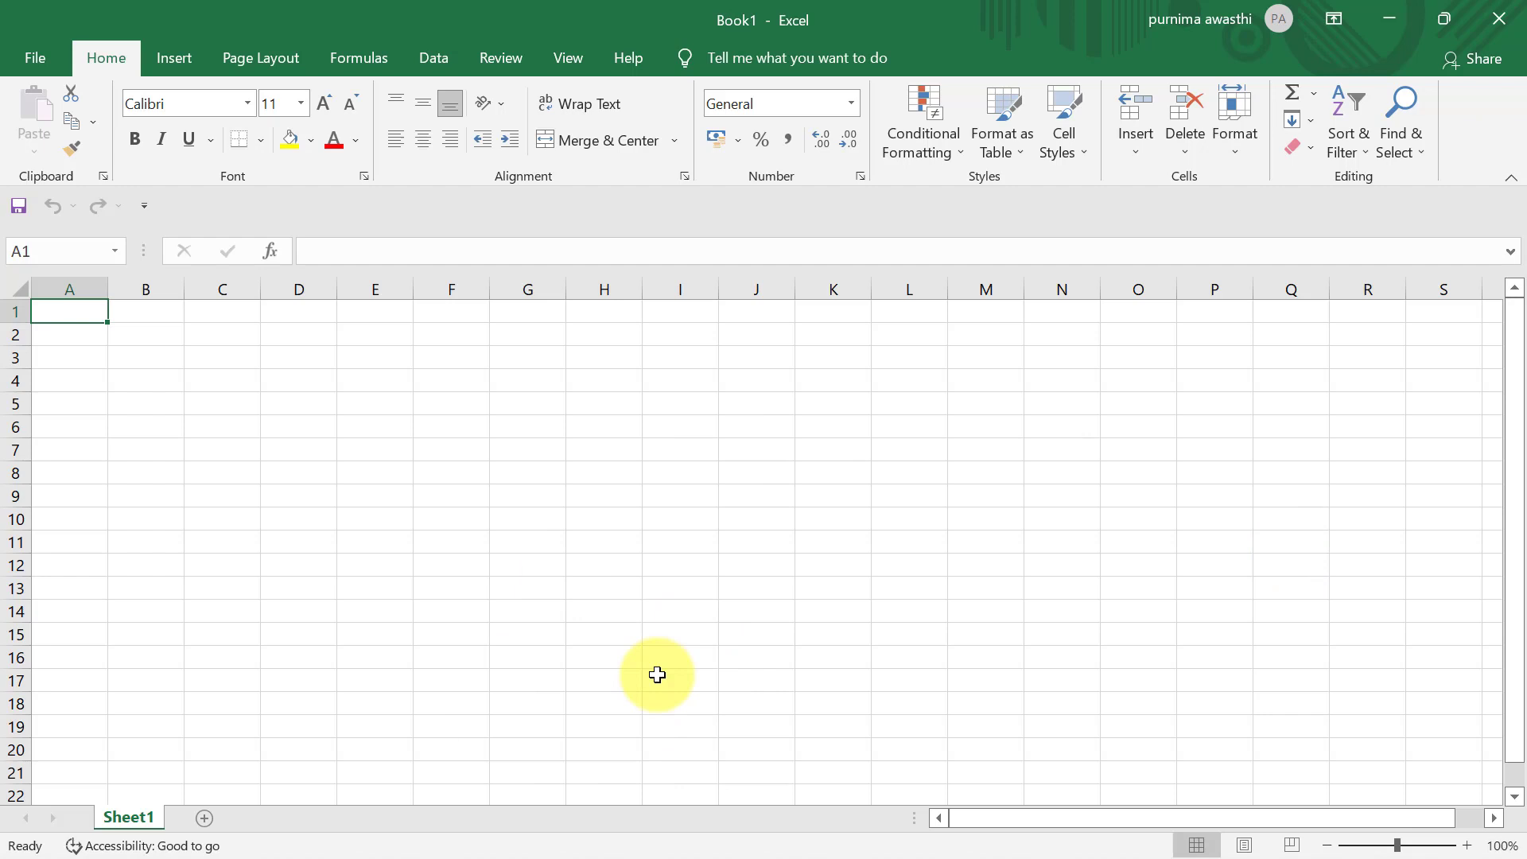
- Select row 1, row 2, column A and column B one at a time
left_click(20, 309)
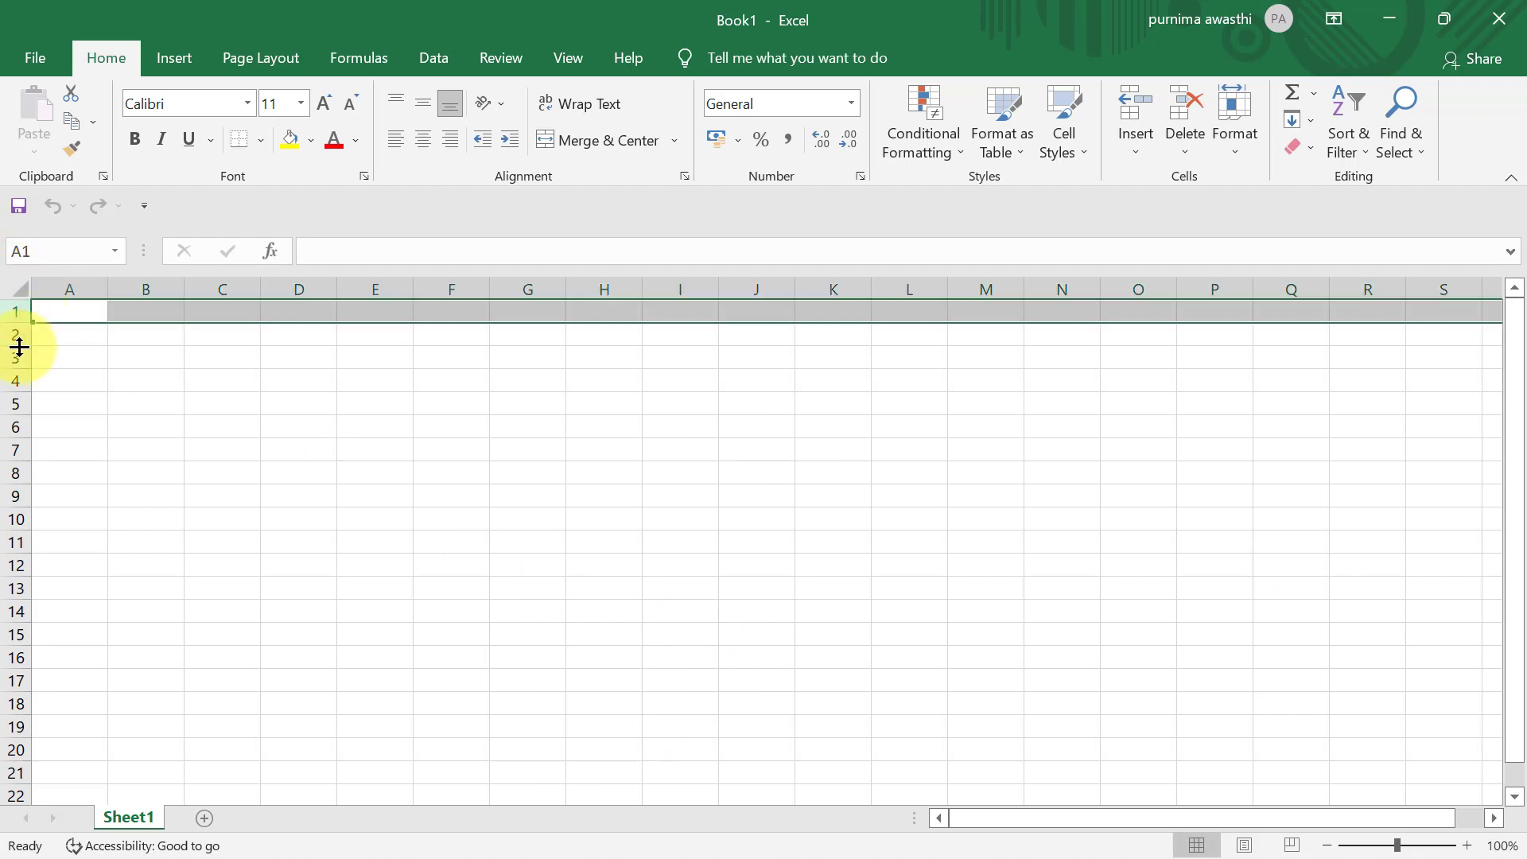
left_click(13, 332)
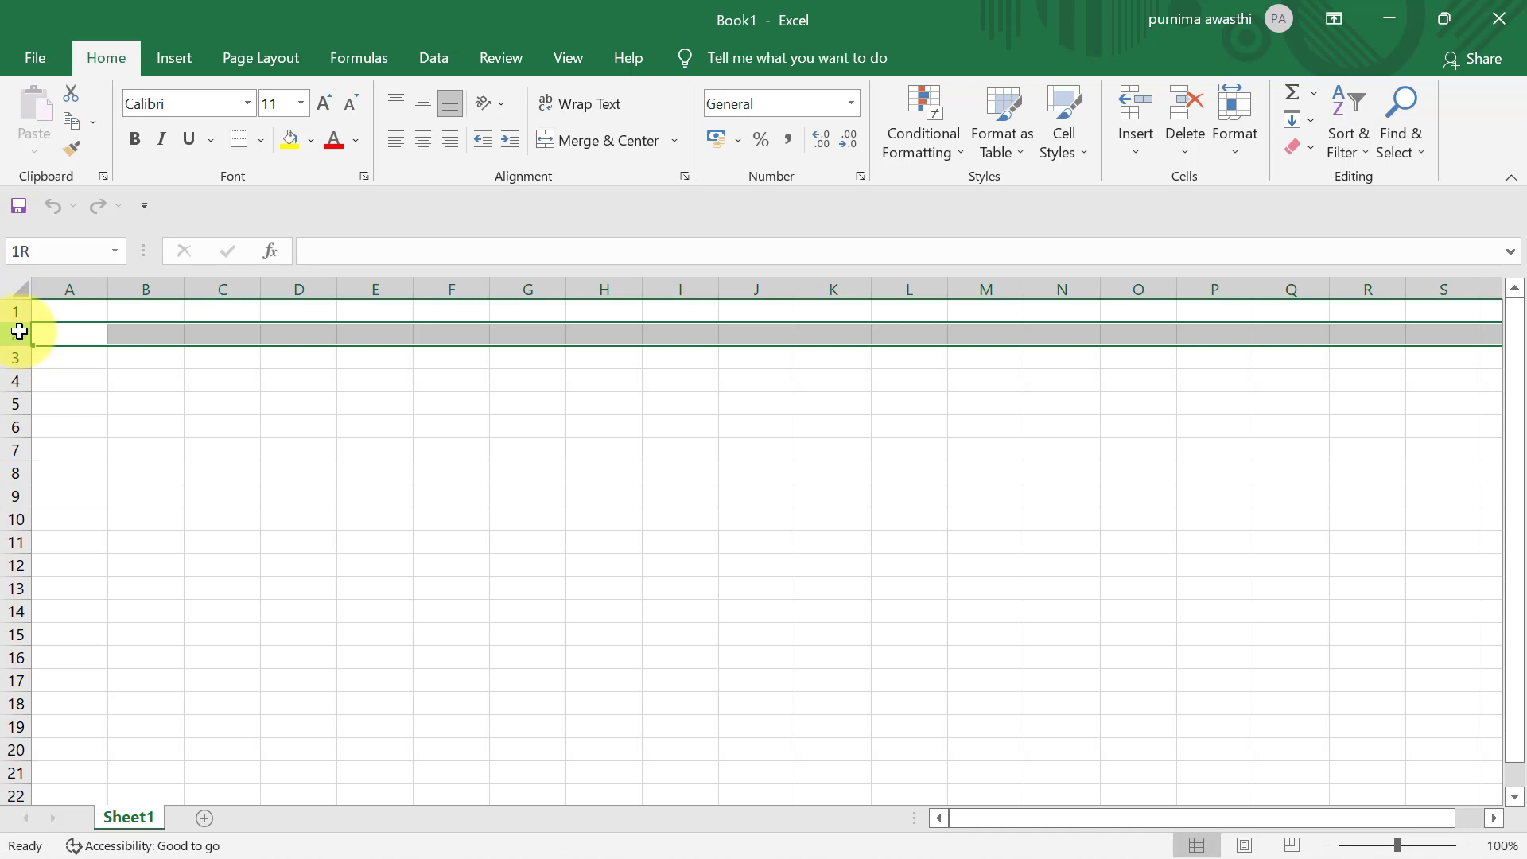
left_click(58, 285)
left_click(144, 290)
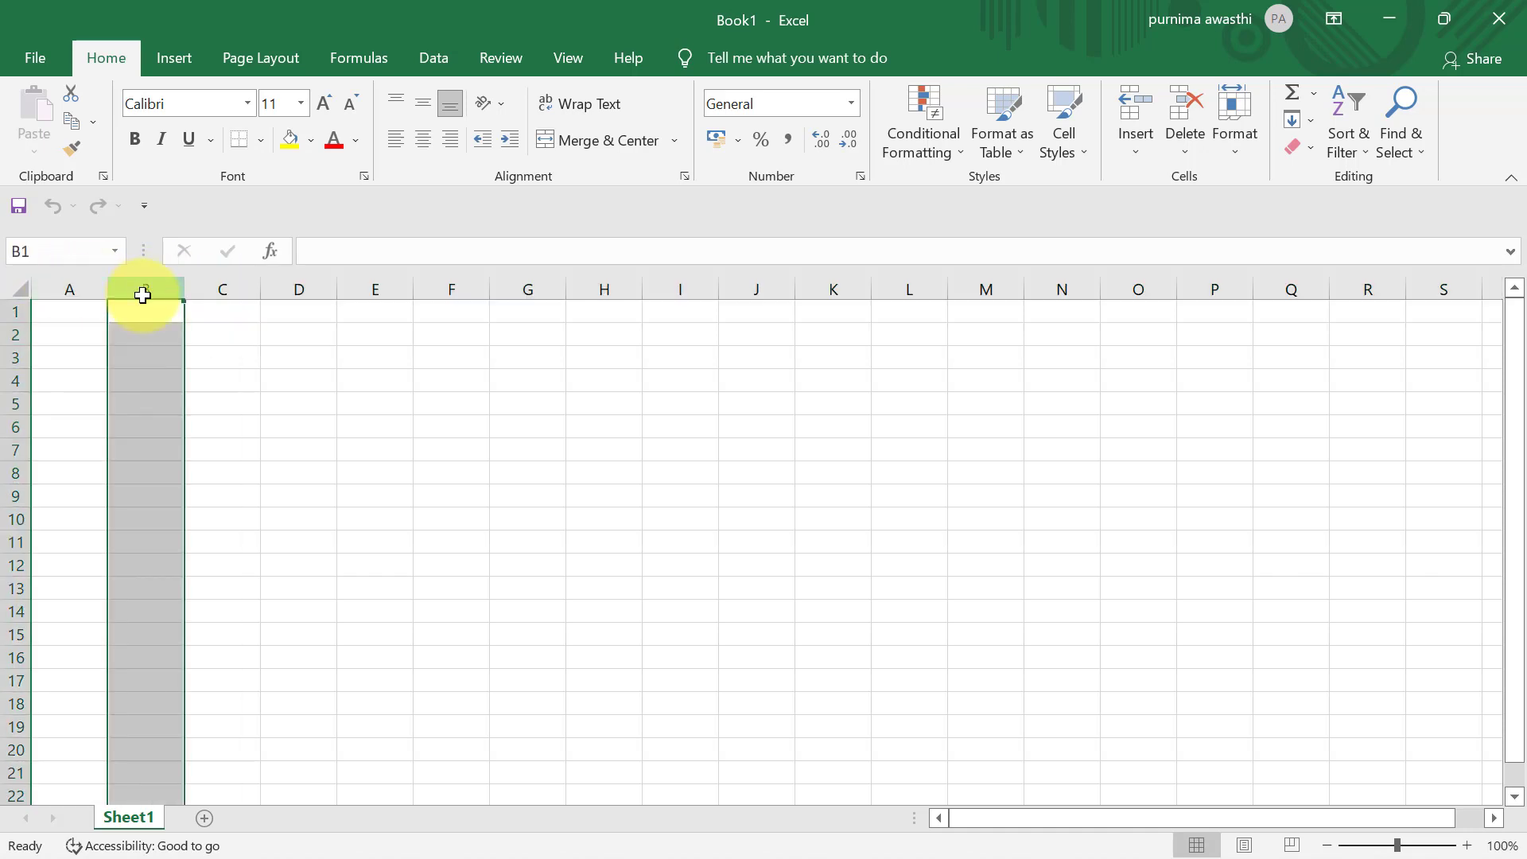
- Enter 3 in cell E7 and 2 in cell D7
left_click(391, 447)
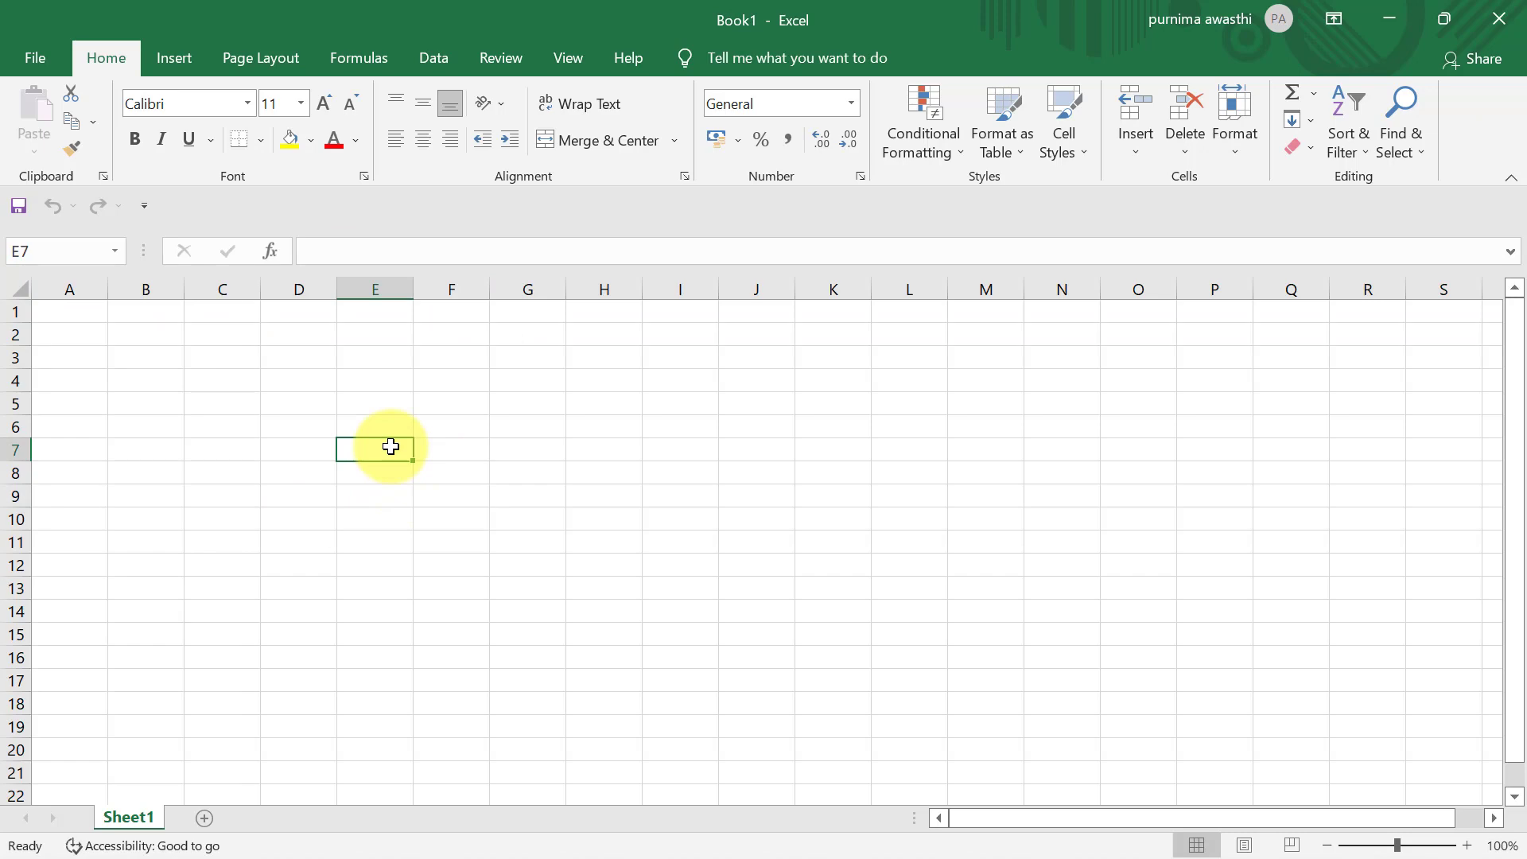
type("3")
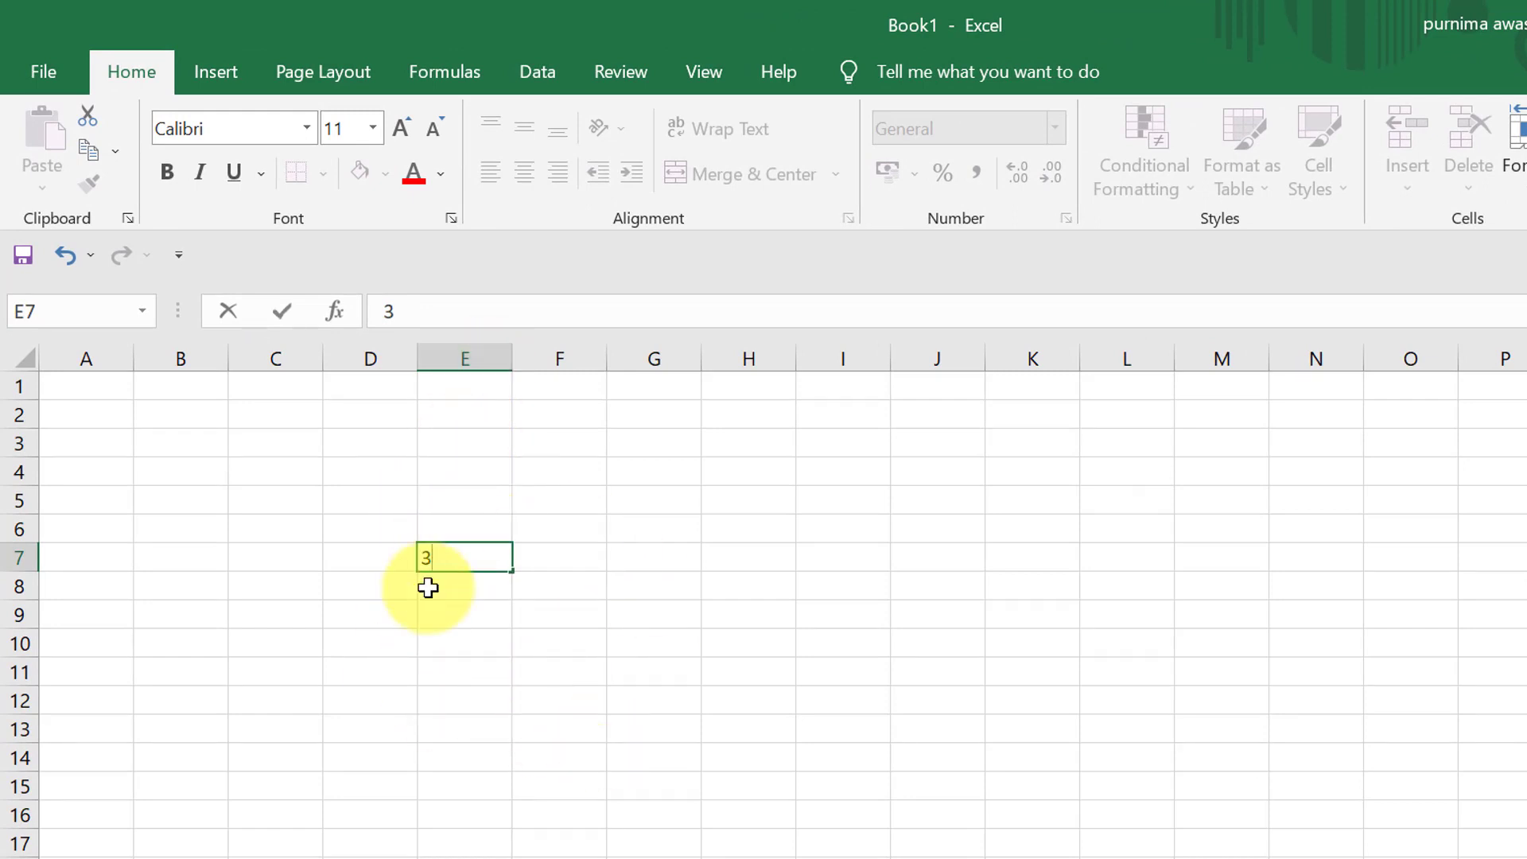
left_click(407, 628)
left_click(491, 558)
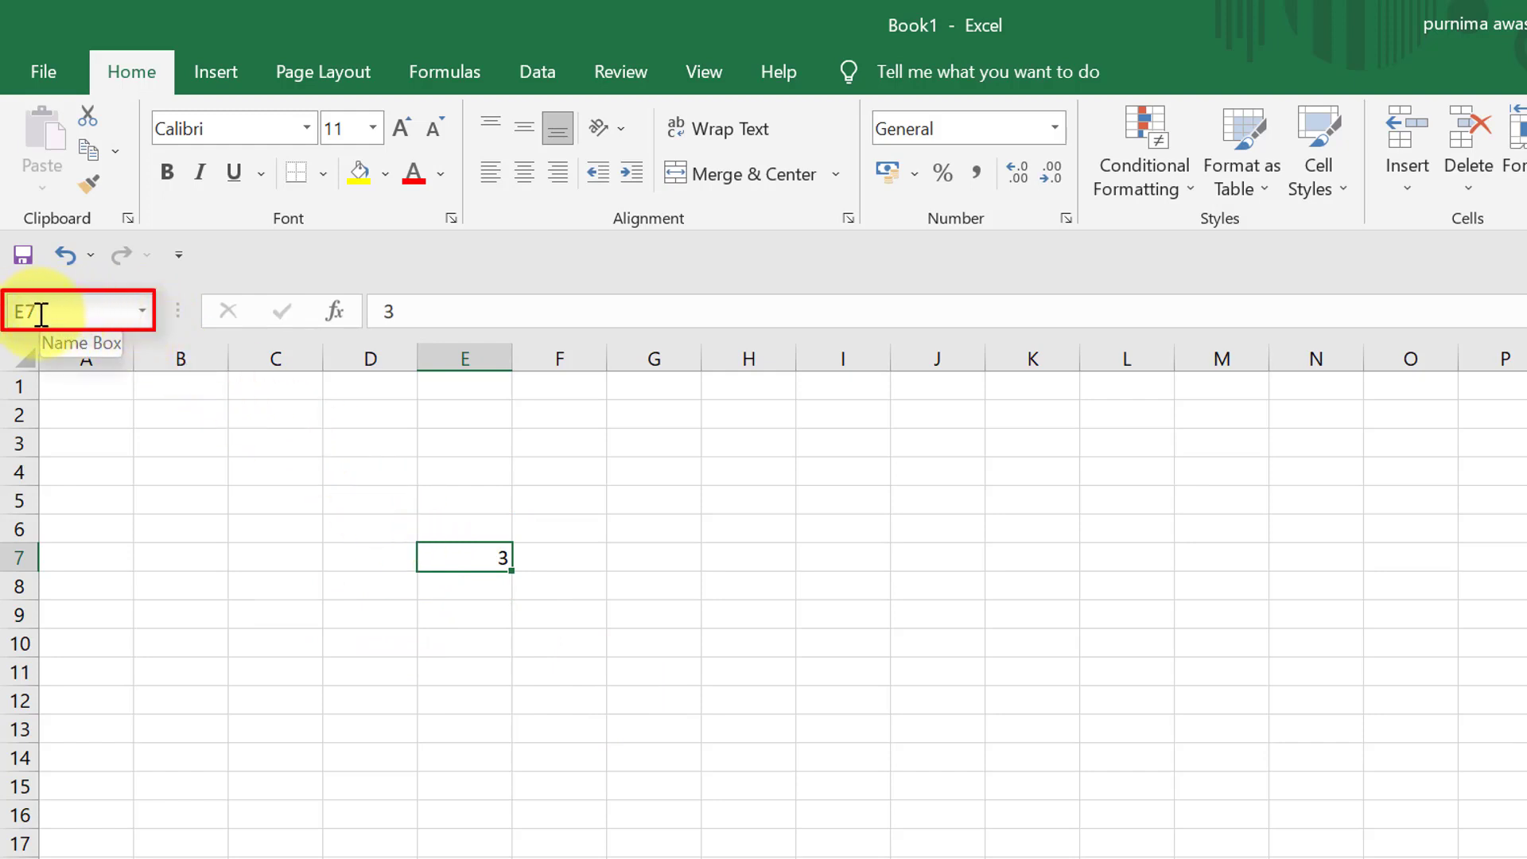
left_click(371, 555)
type("2")
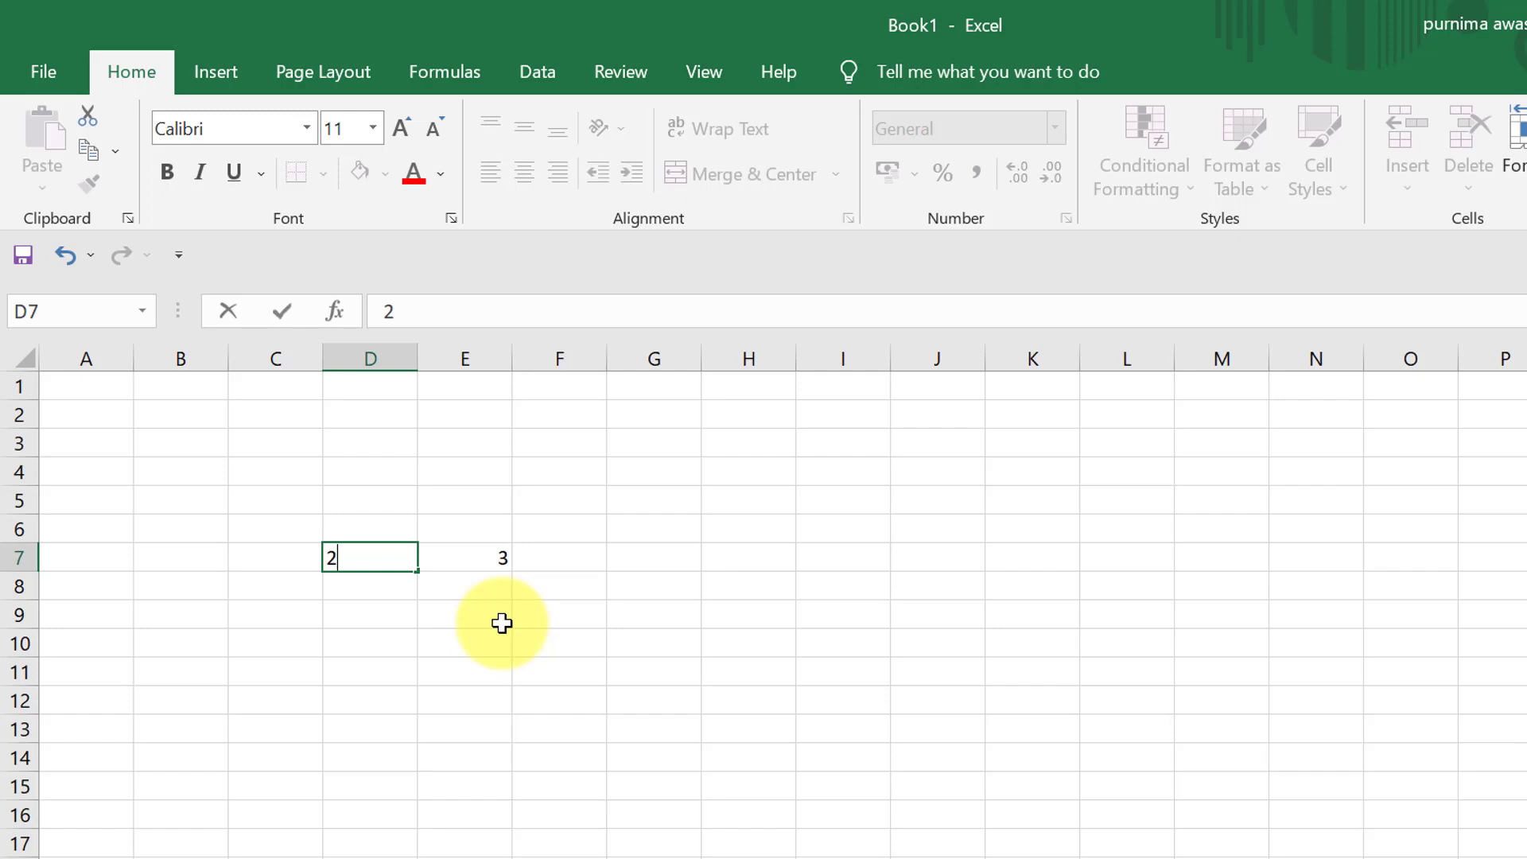
left_click_drag(501, 624, 648, 368)
left_click(652, 359)
left_click(569, 412)
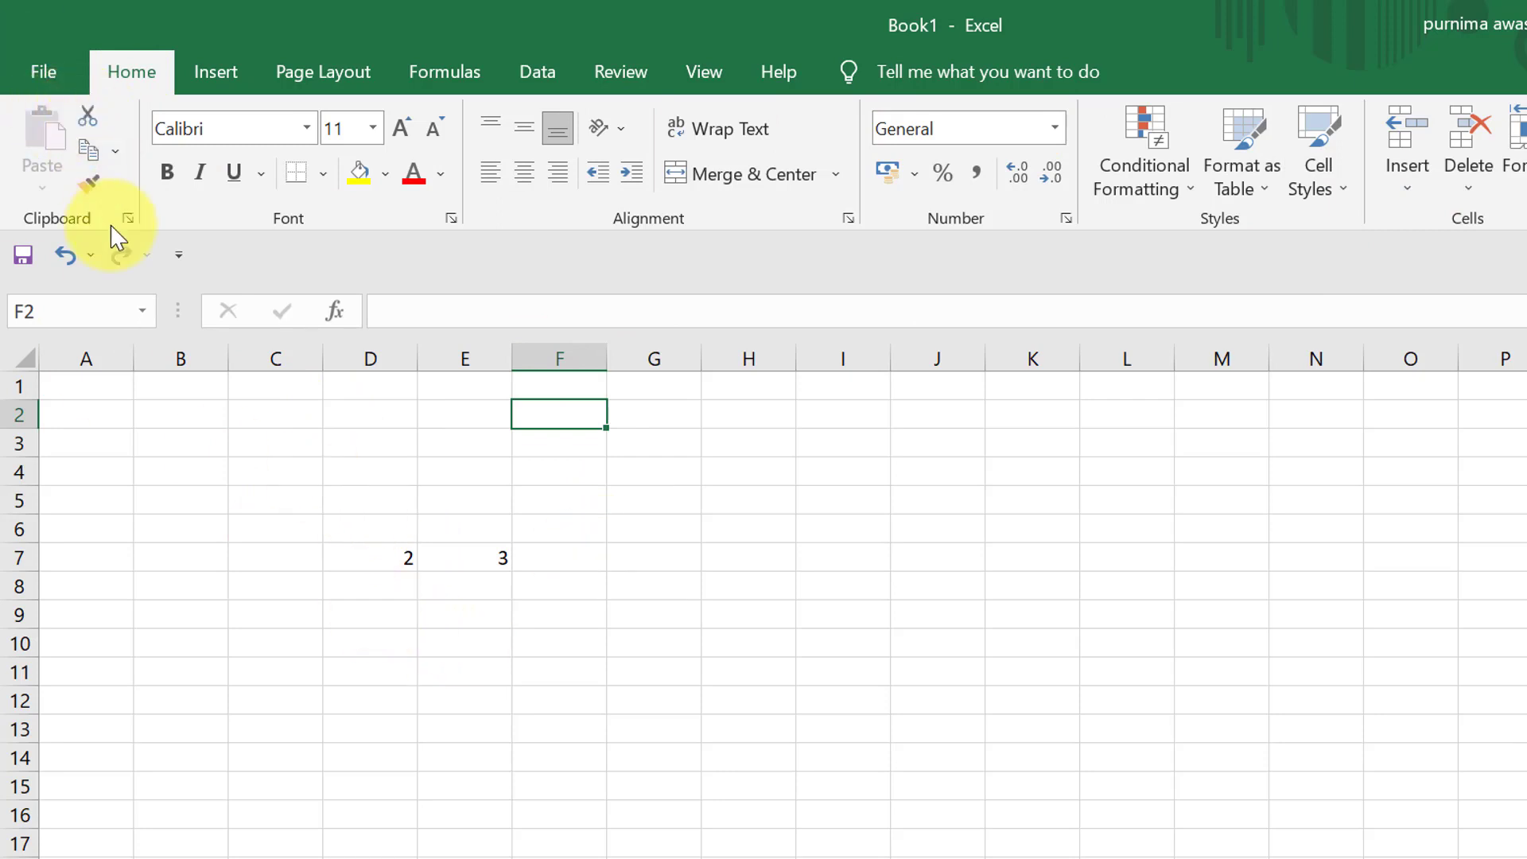
- Move the value in cell D7 to cell A1 by cutting and pasting it
left_click(368, 561)
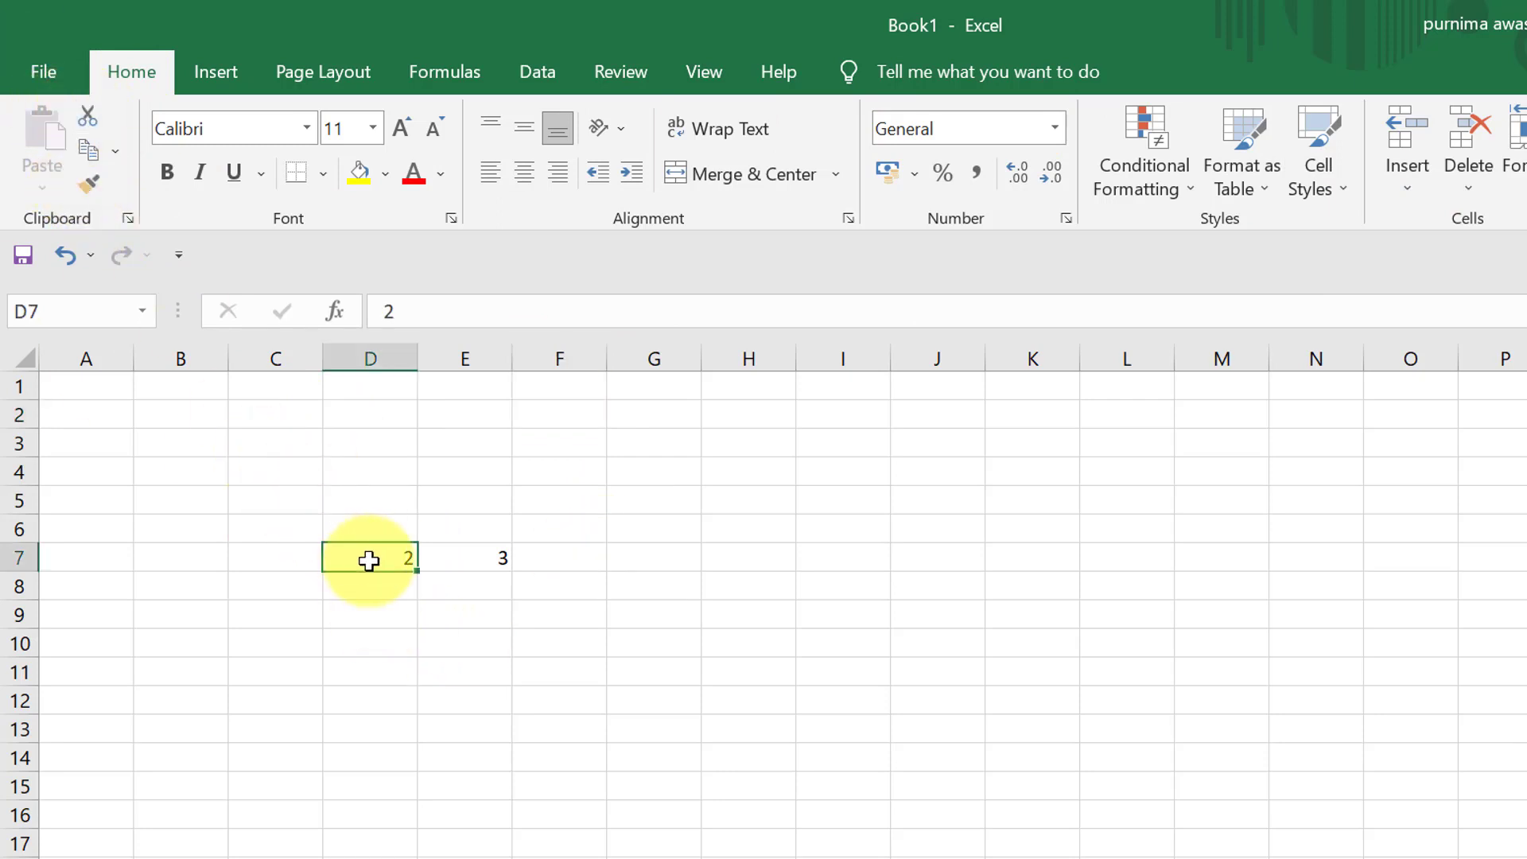
left_click(88, 121)
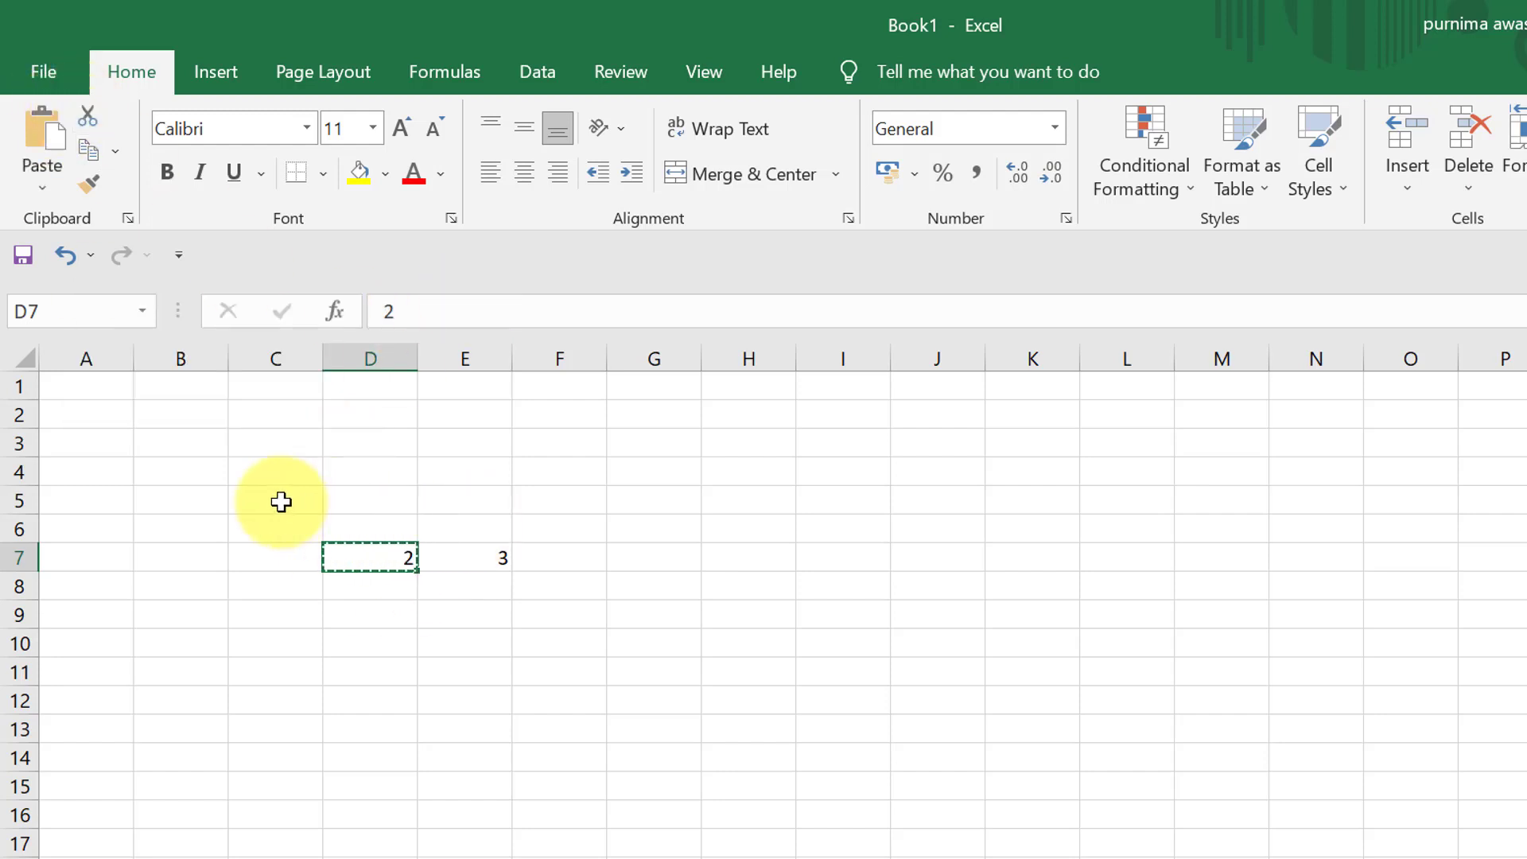
left_click(93, 393)
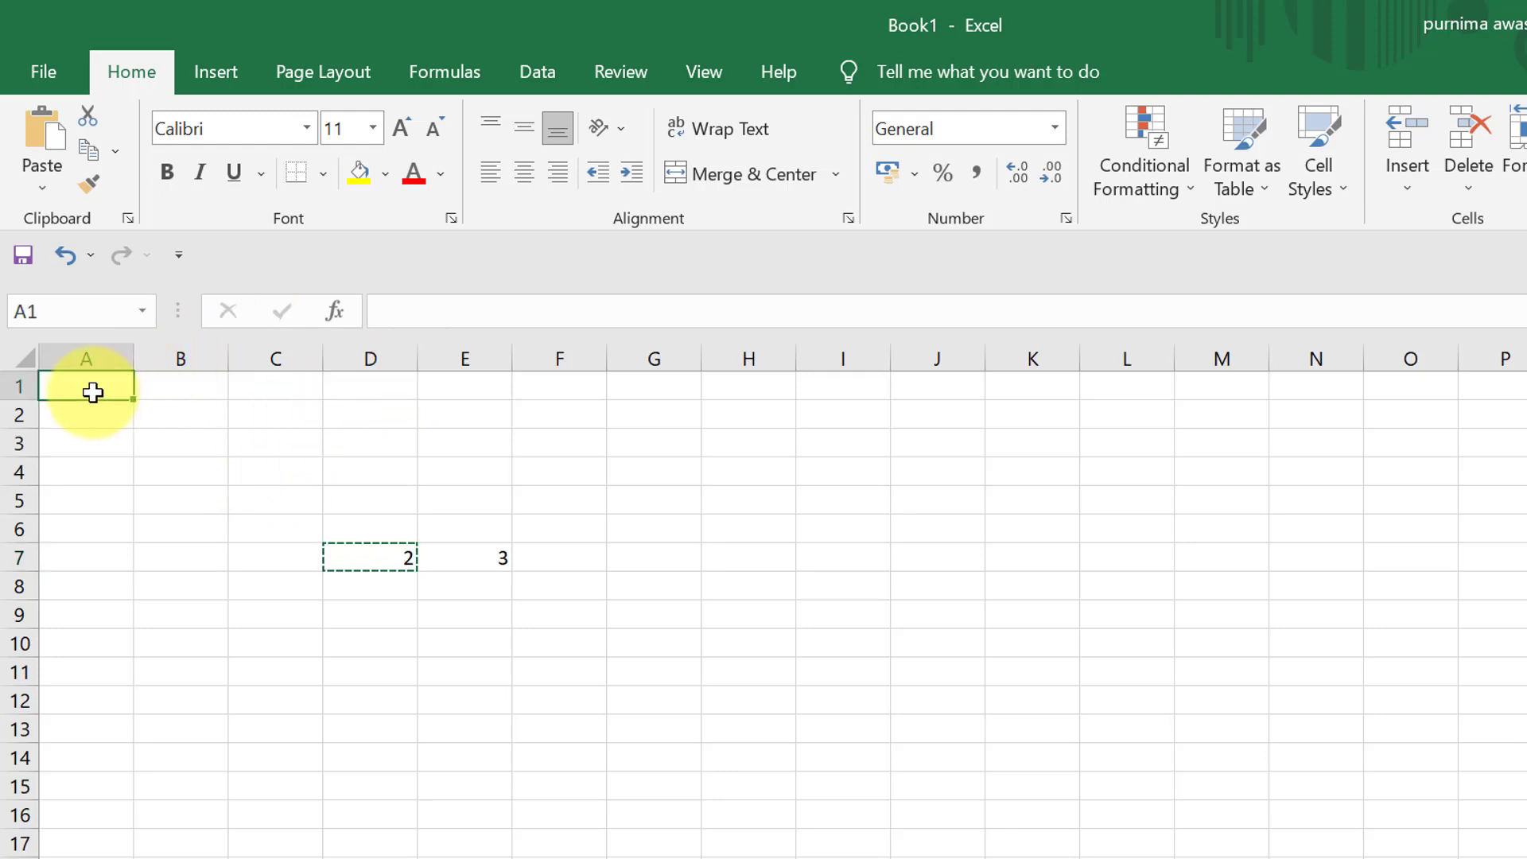
left_click(58, 151)
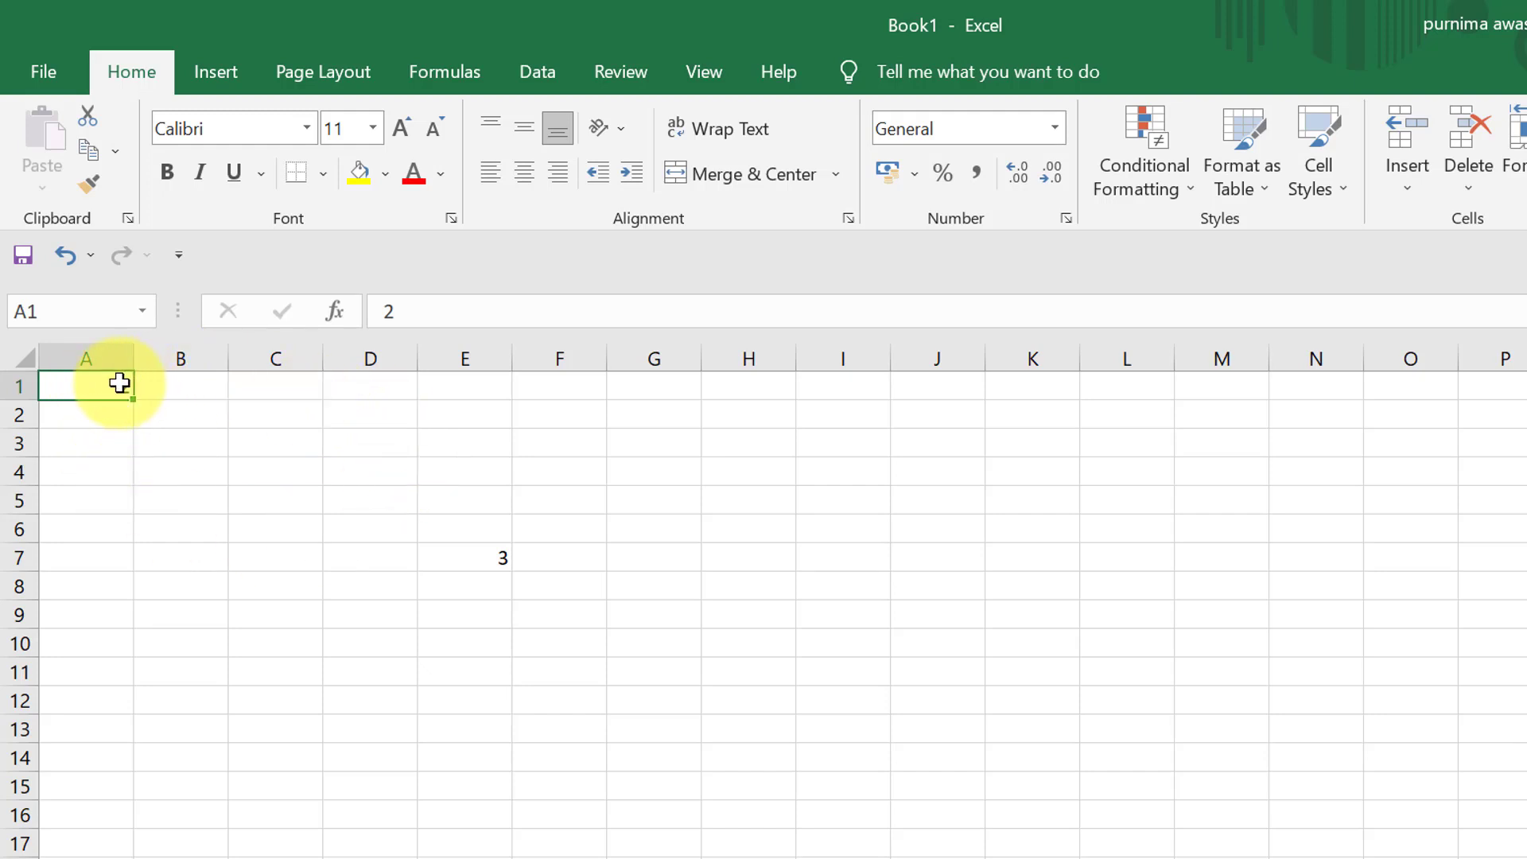
- Copy the value in cell A1 and paste it into cell B2
left_click(90, 159)
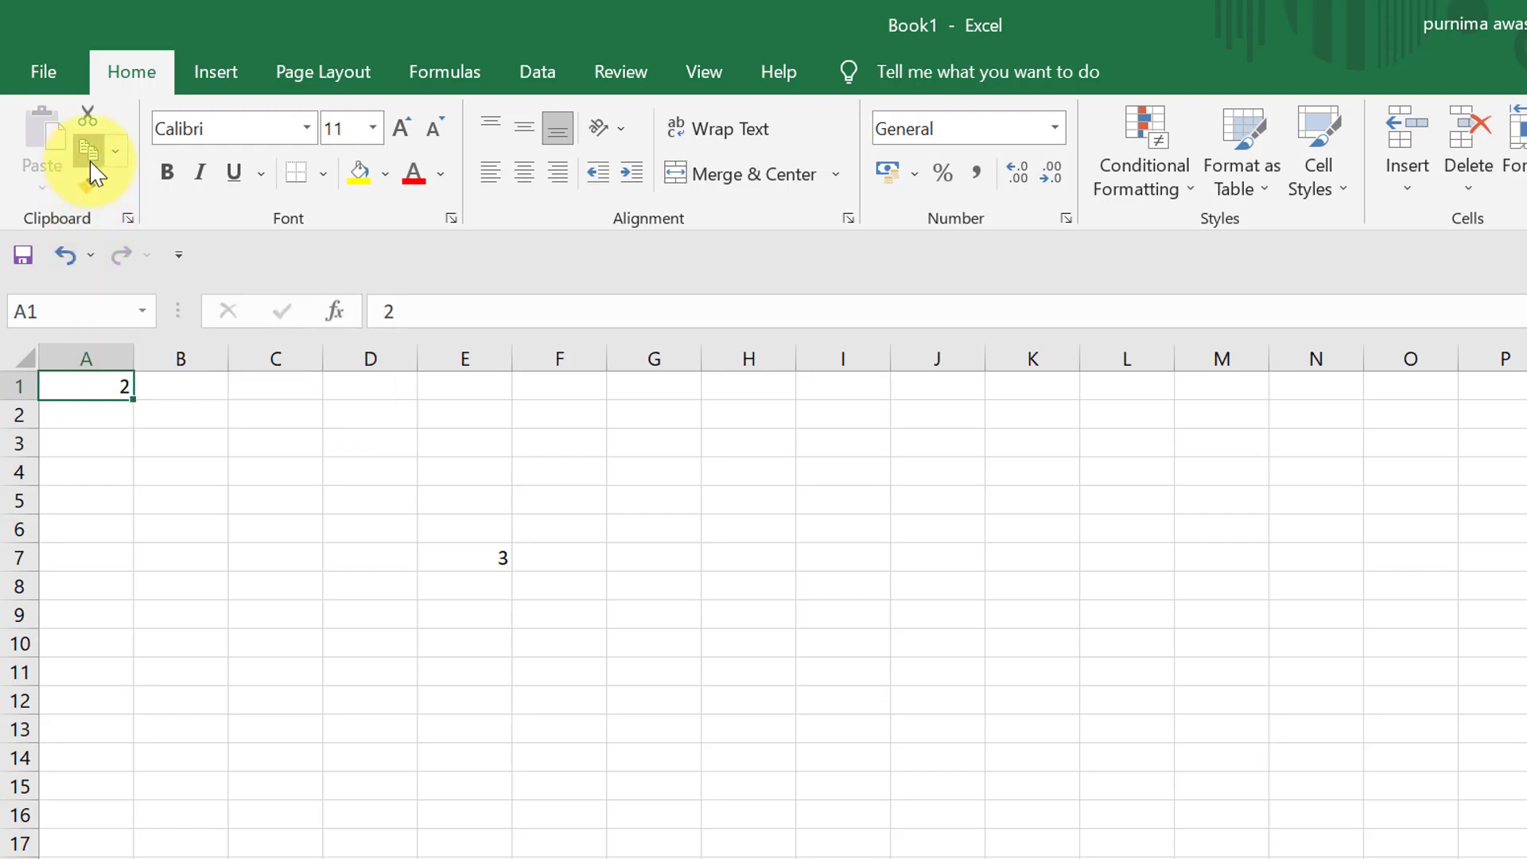
left_click(211, 408)
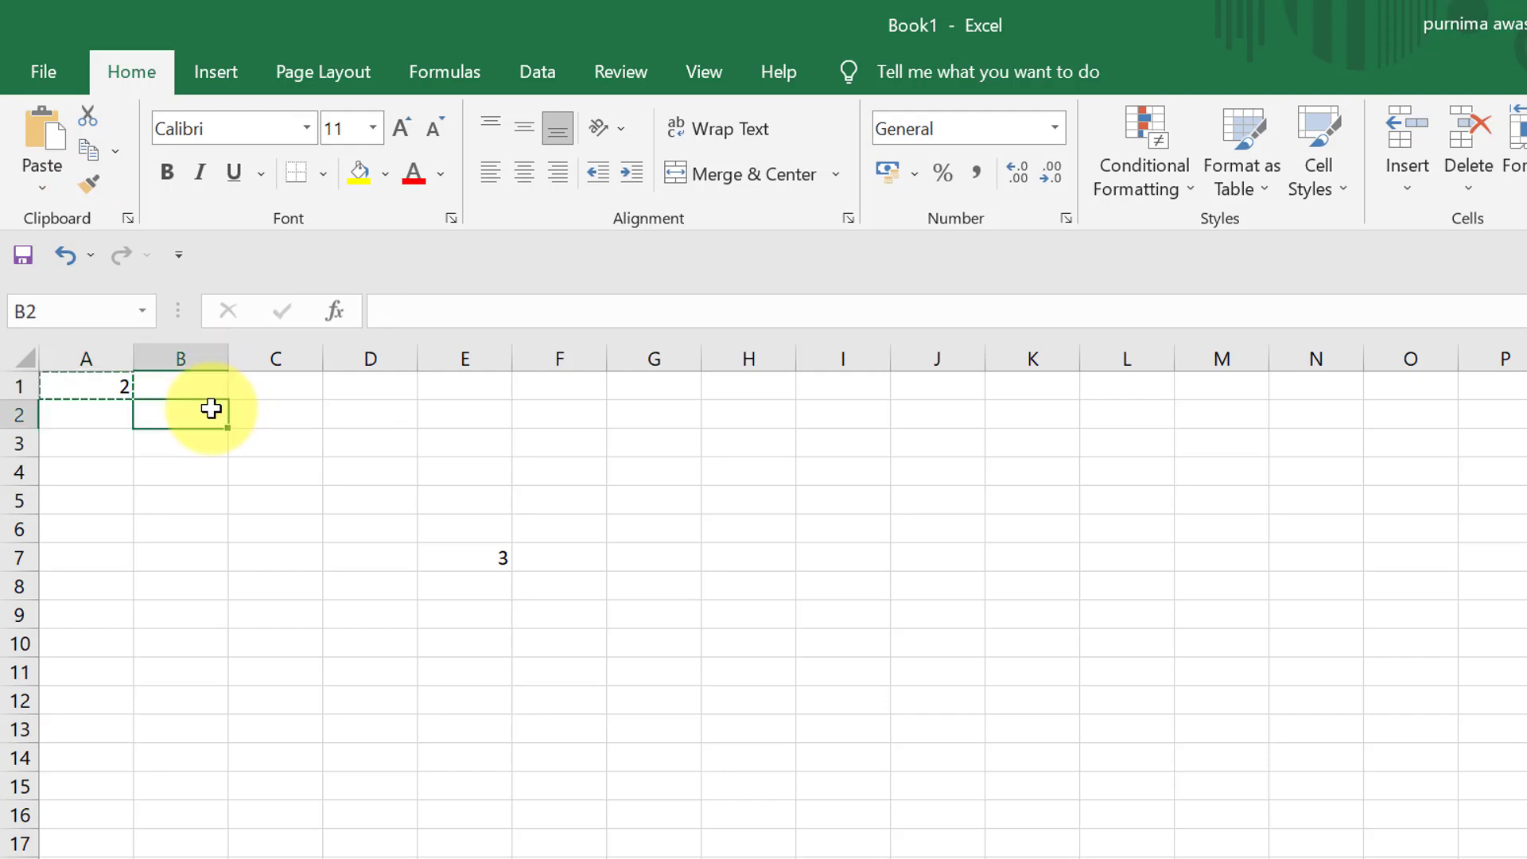
left_click(36, 143)
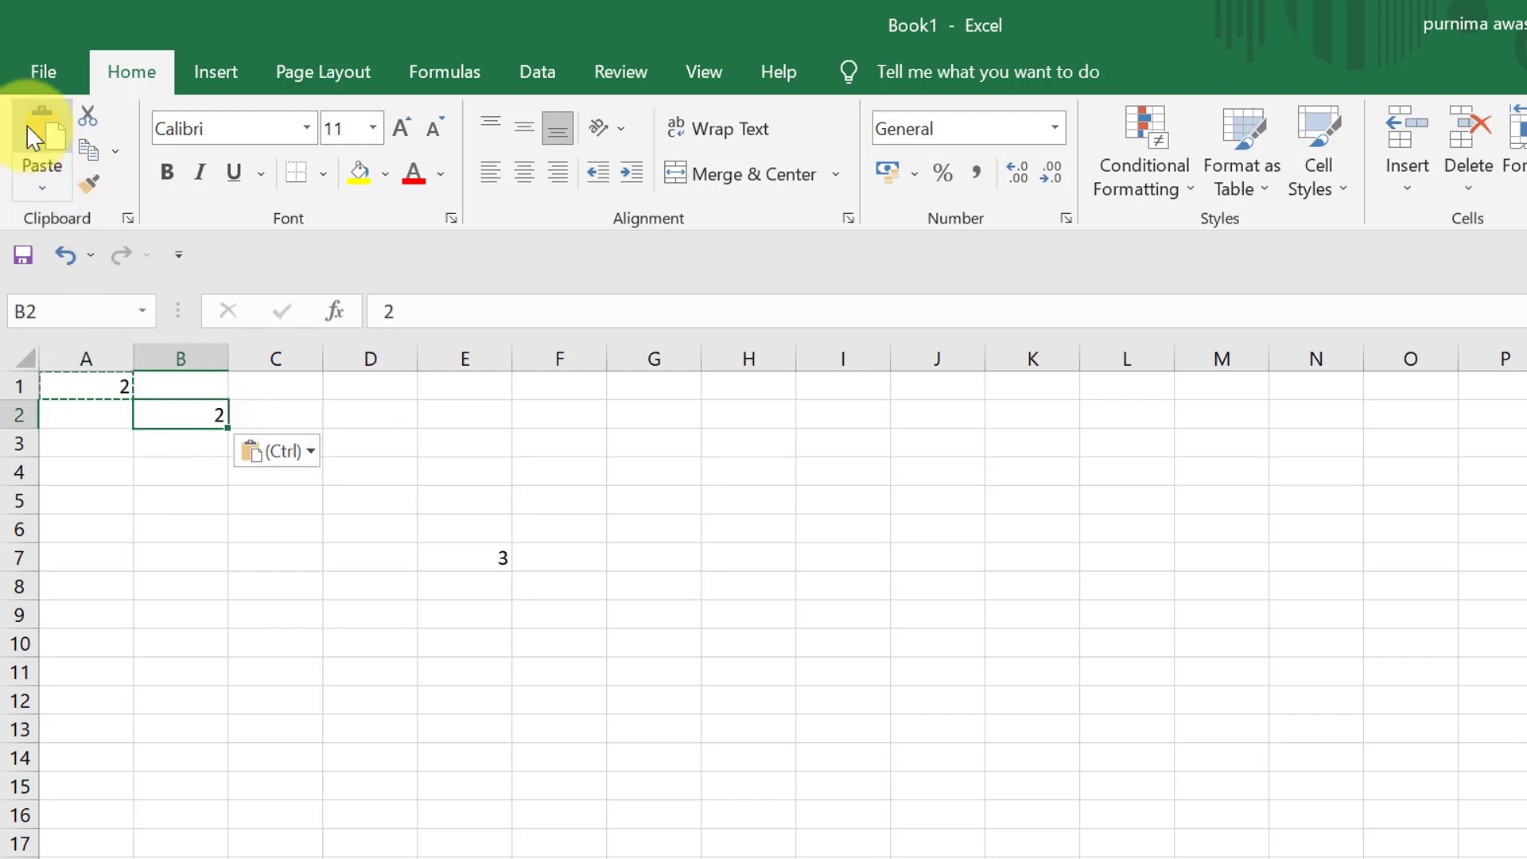
left_click(124, 440)
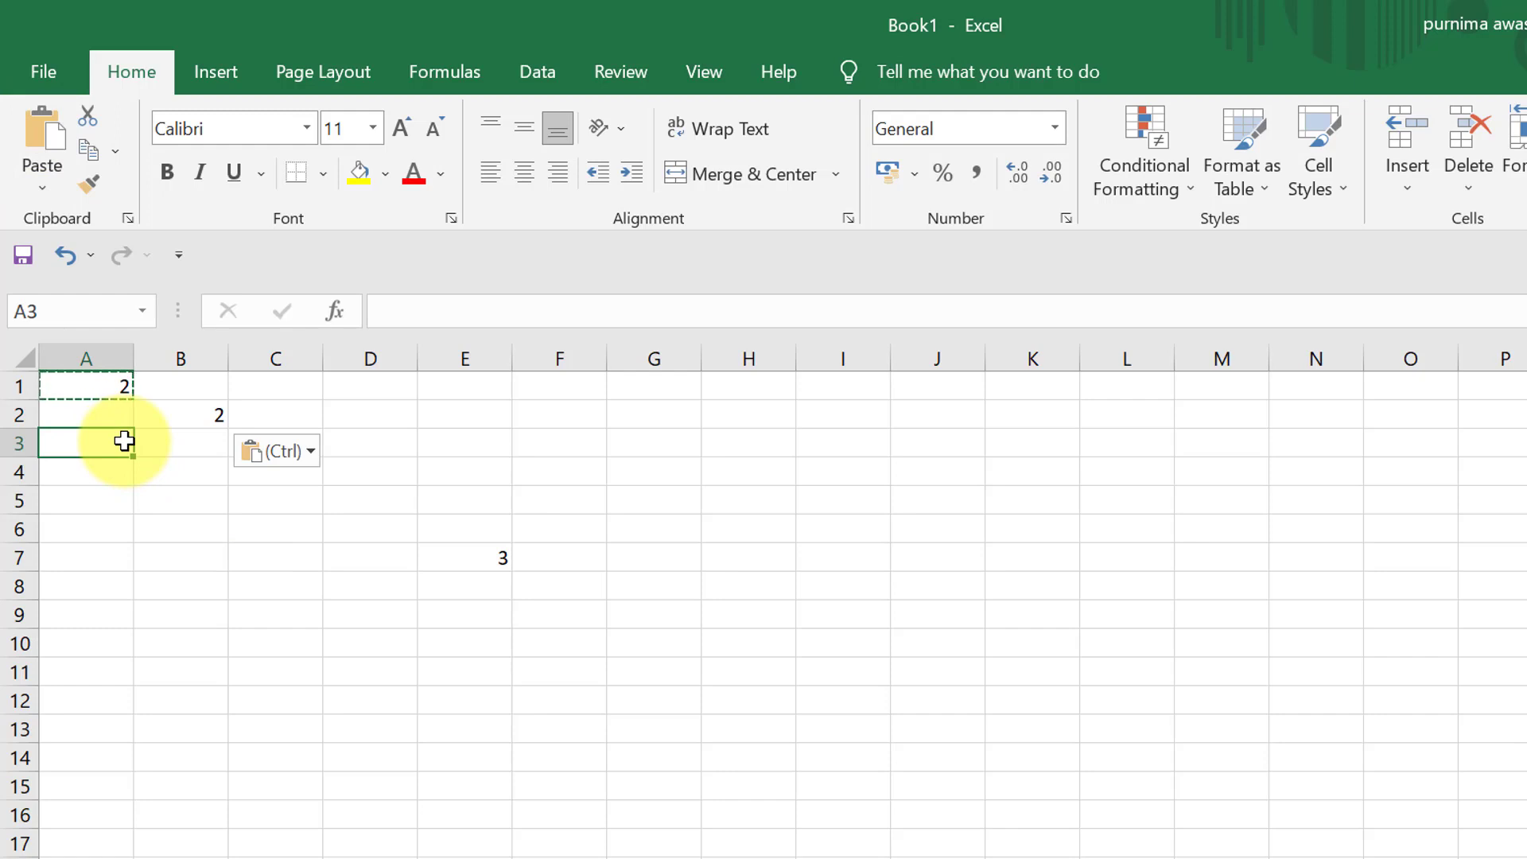
type("1")
key("BackSpace")
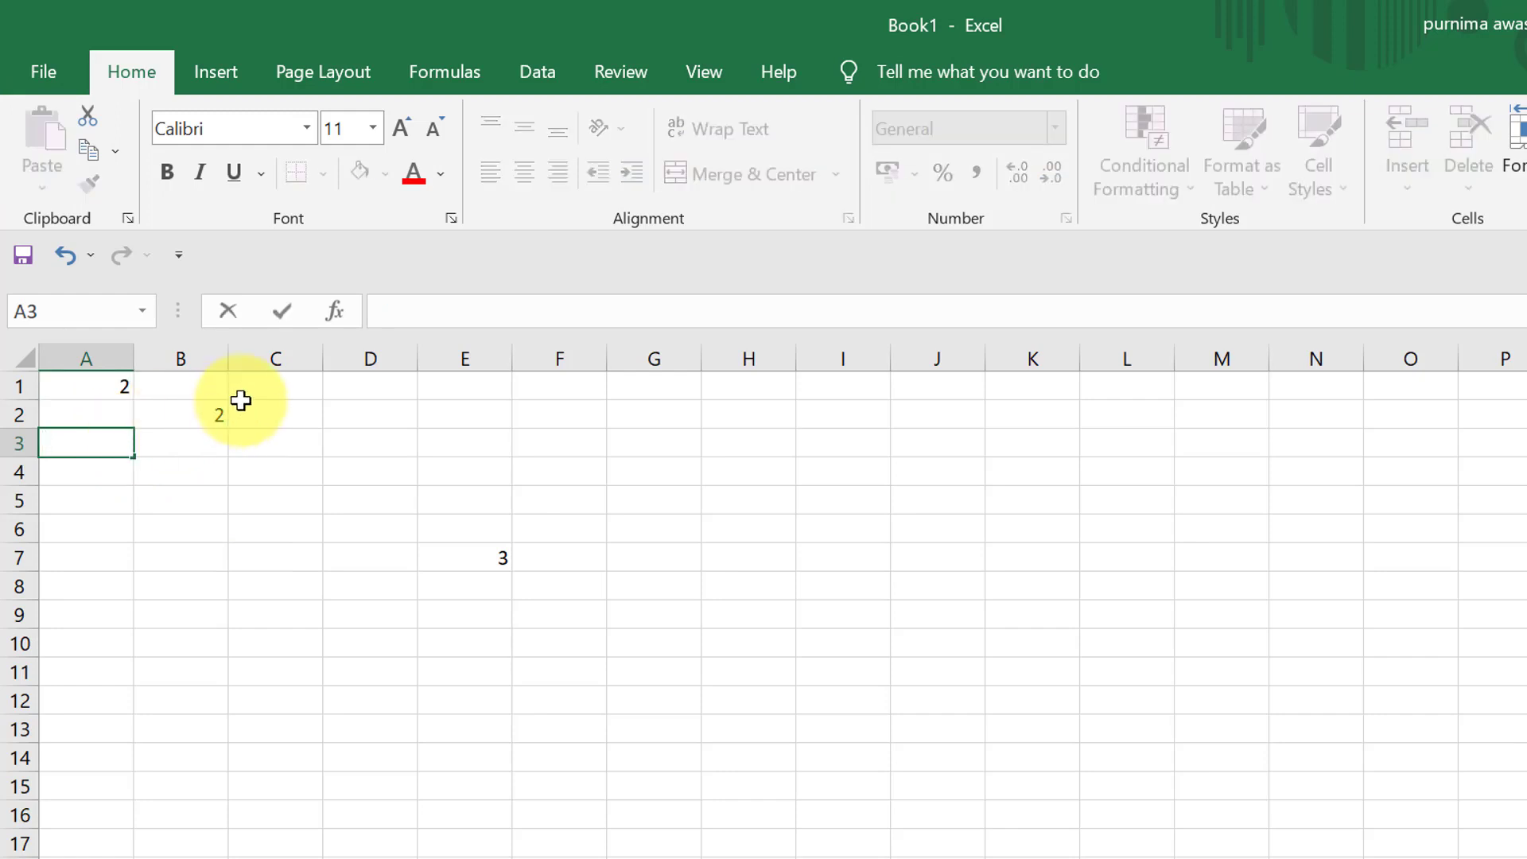
- Format the number in cell B2 with font size 14, bold and the standard red font color
left_click(219, 412)
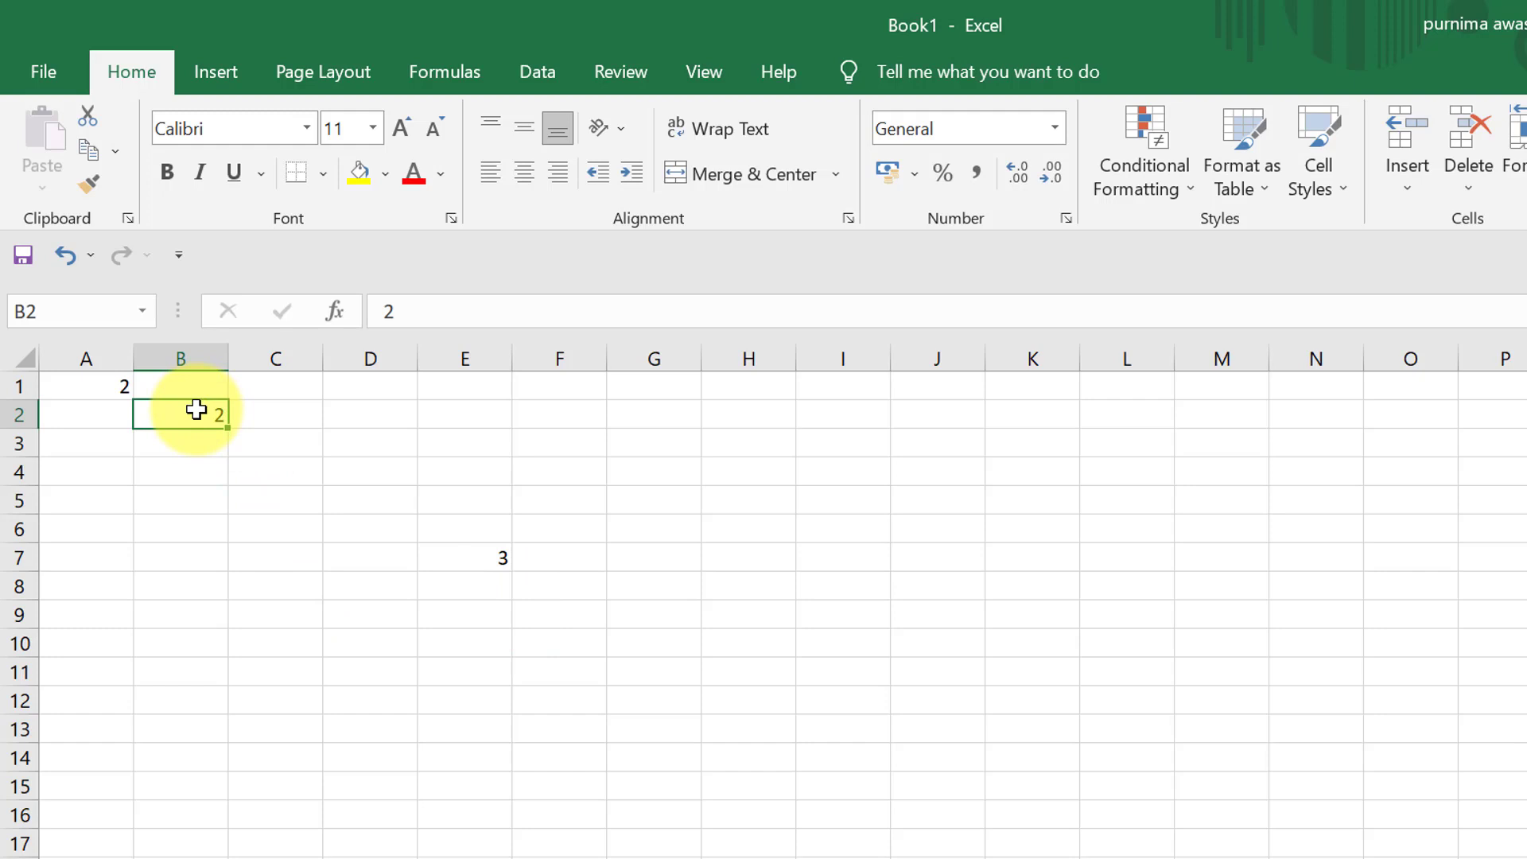
left_click(374, 129)
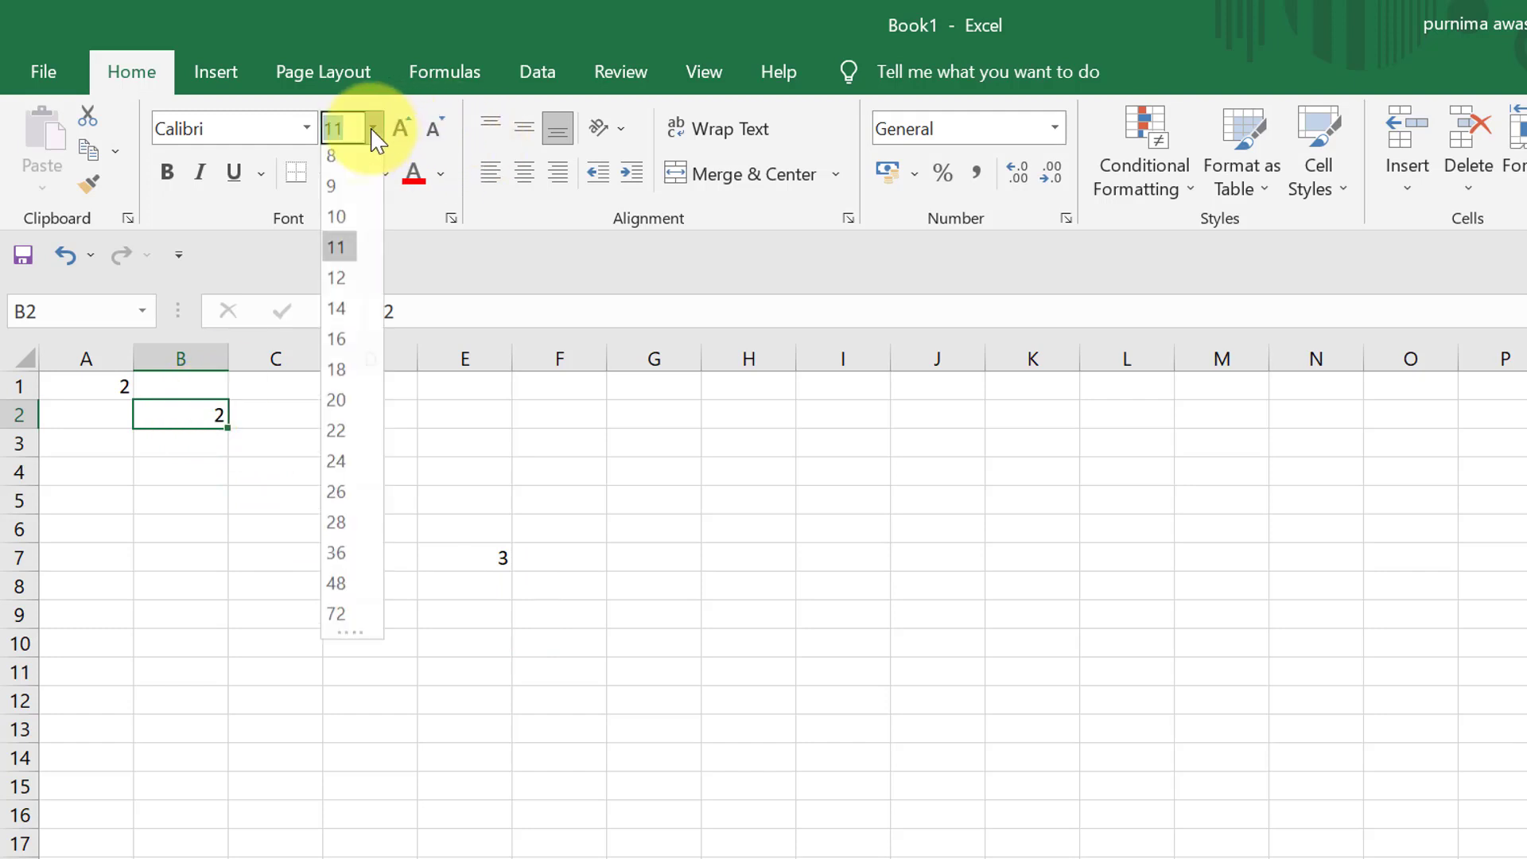
left_click(339, 308)
left_click(167, 171)
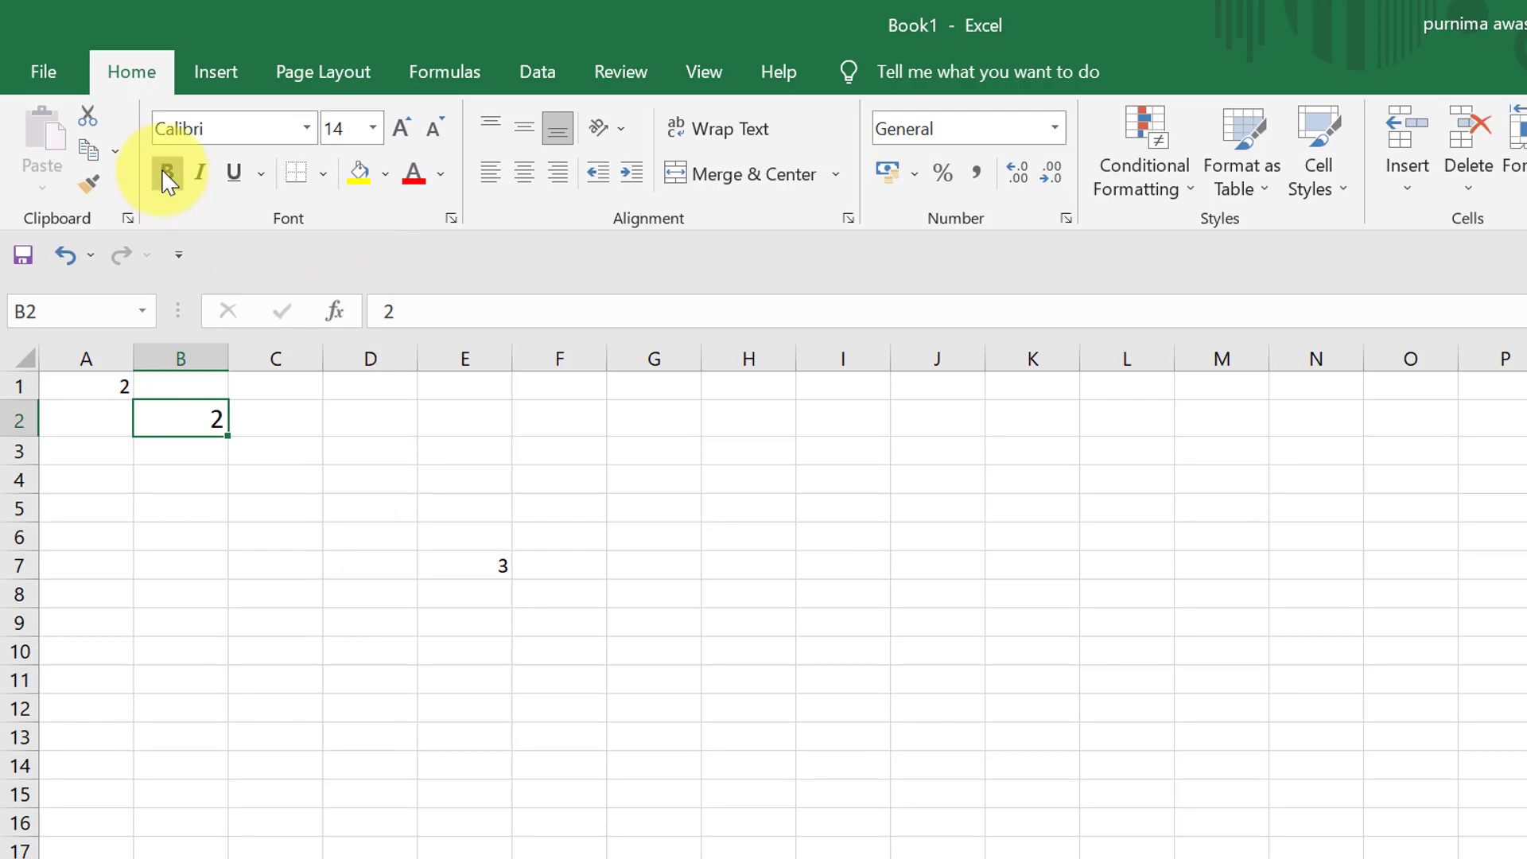
left_click(443, 173)
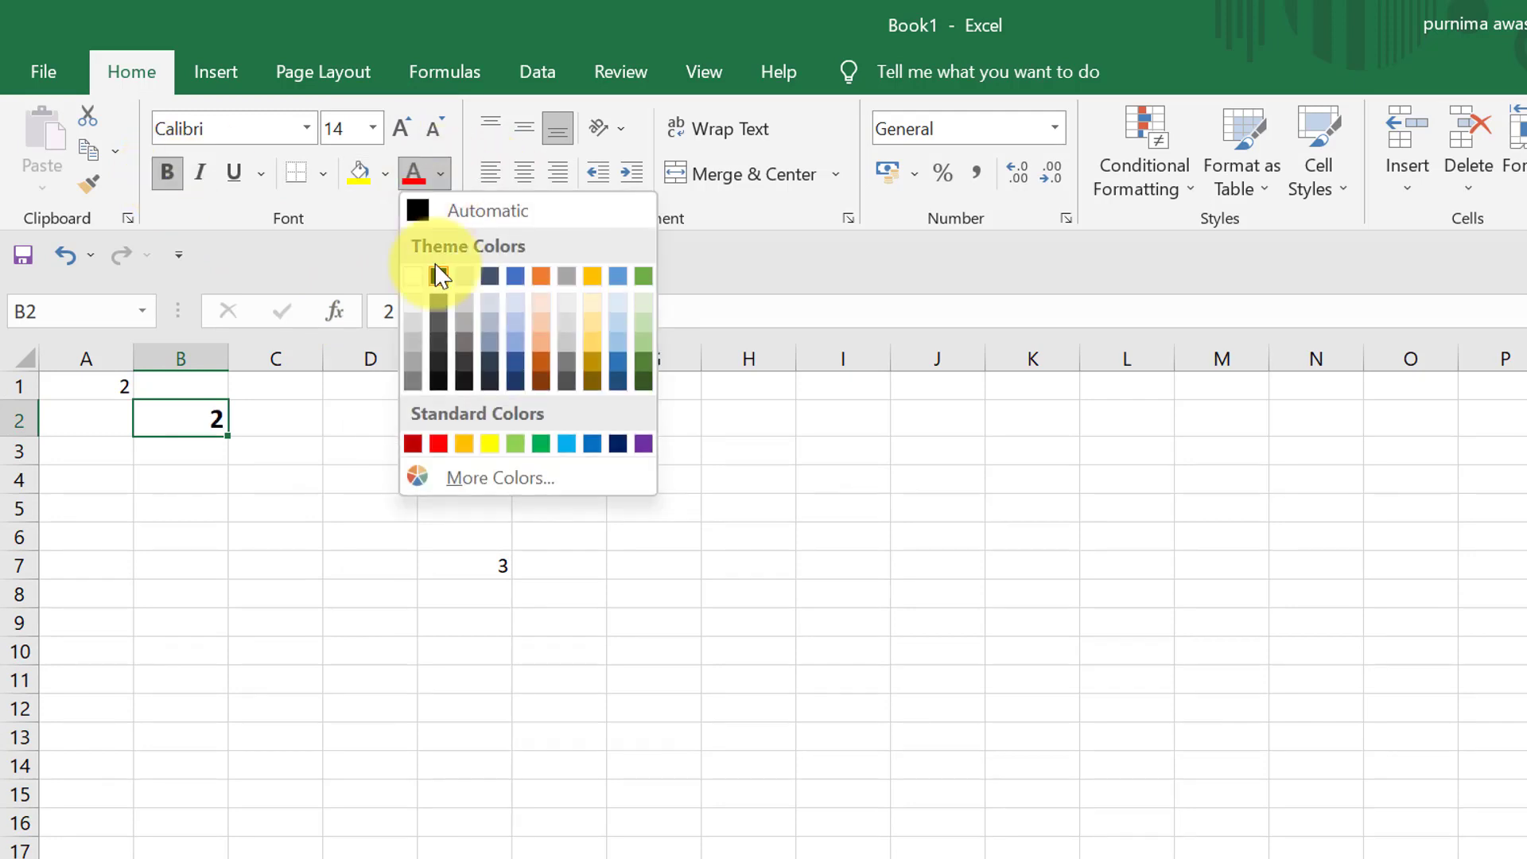
left_click(442, 444)
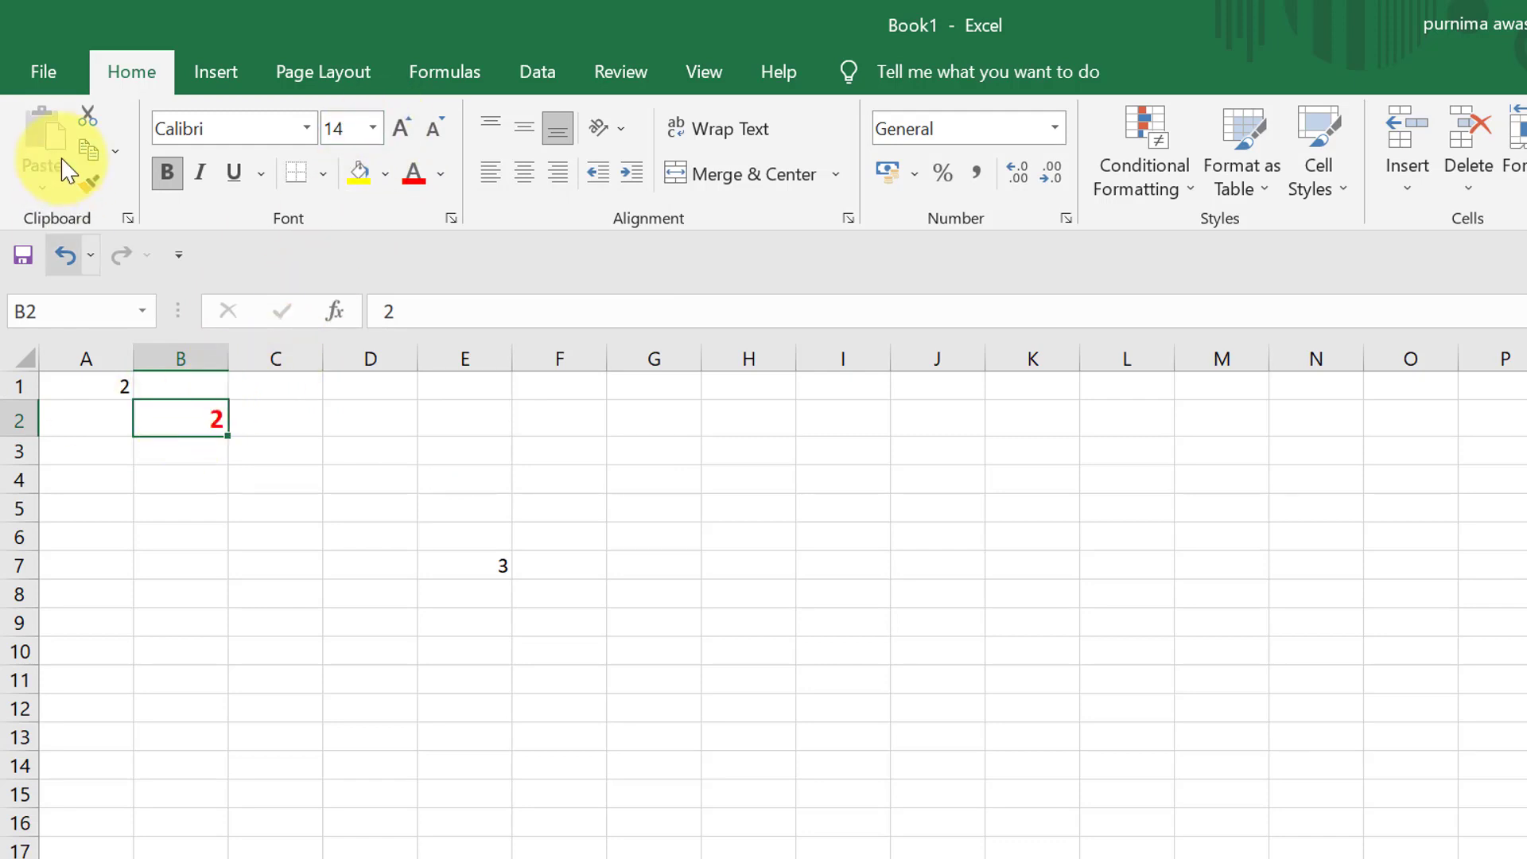
- Apply the formatting of cell B2 to cell A1 with Format Painter
left_click(88, 185)
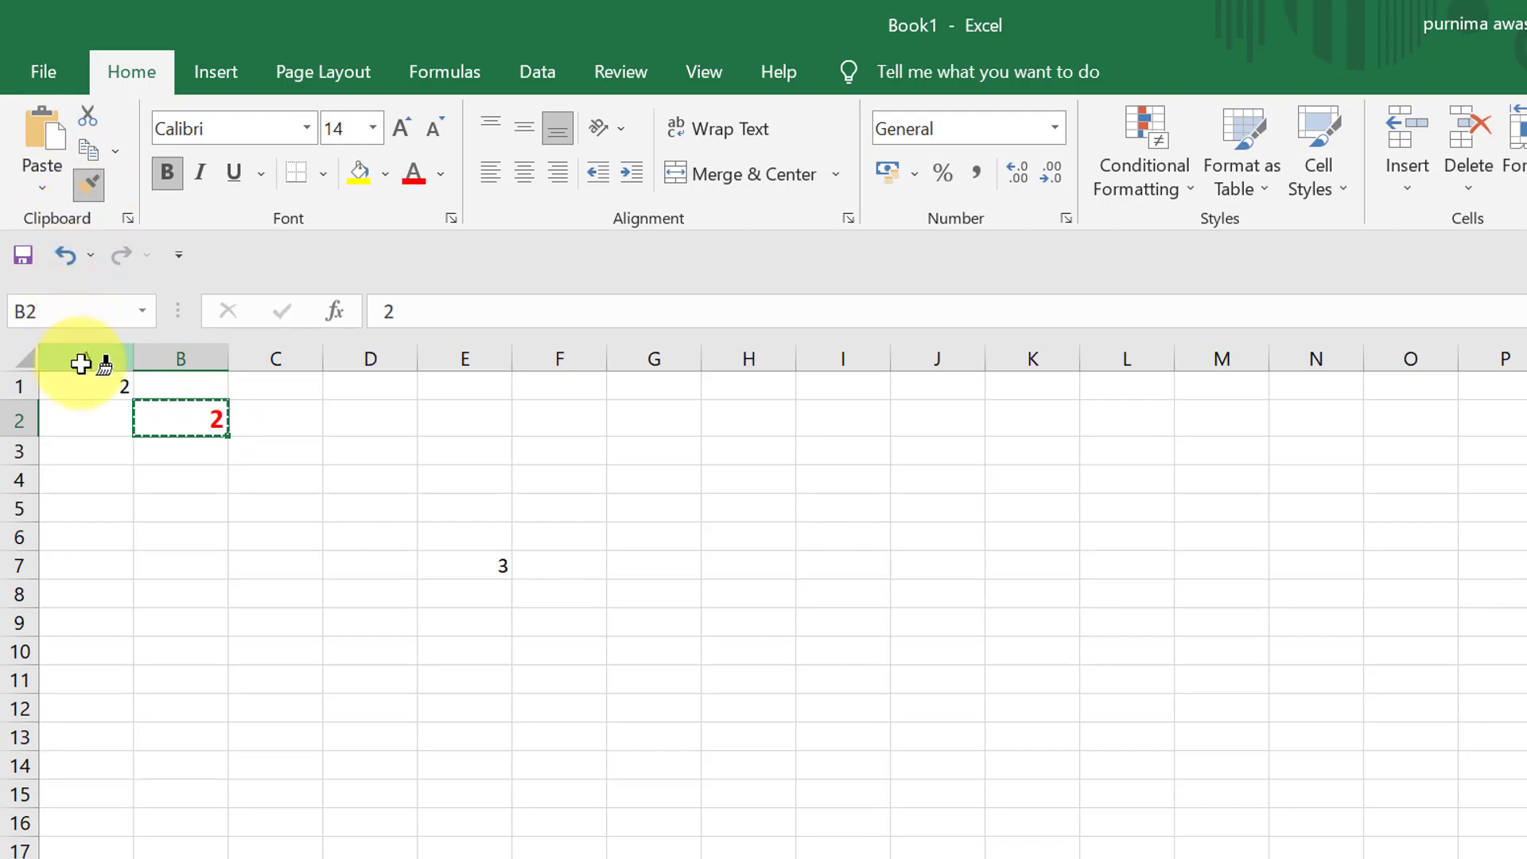
left_click(97, 386)
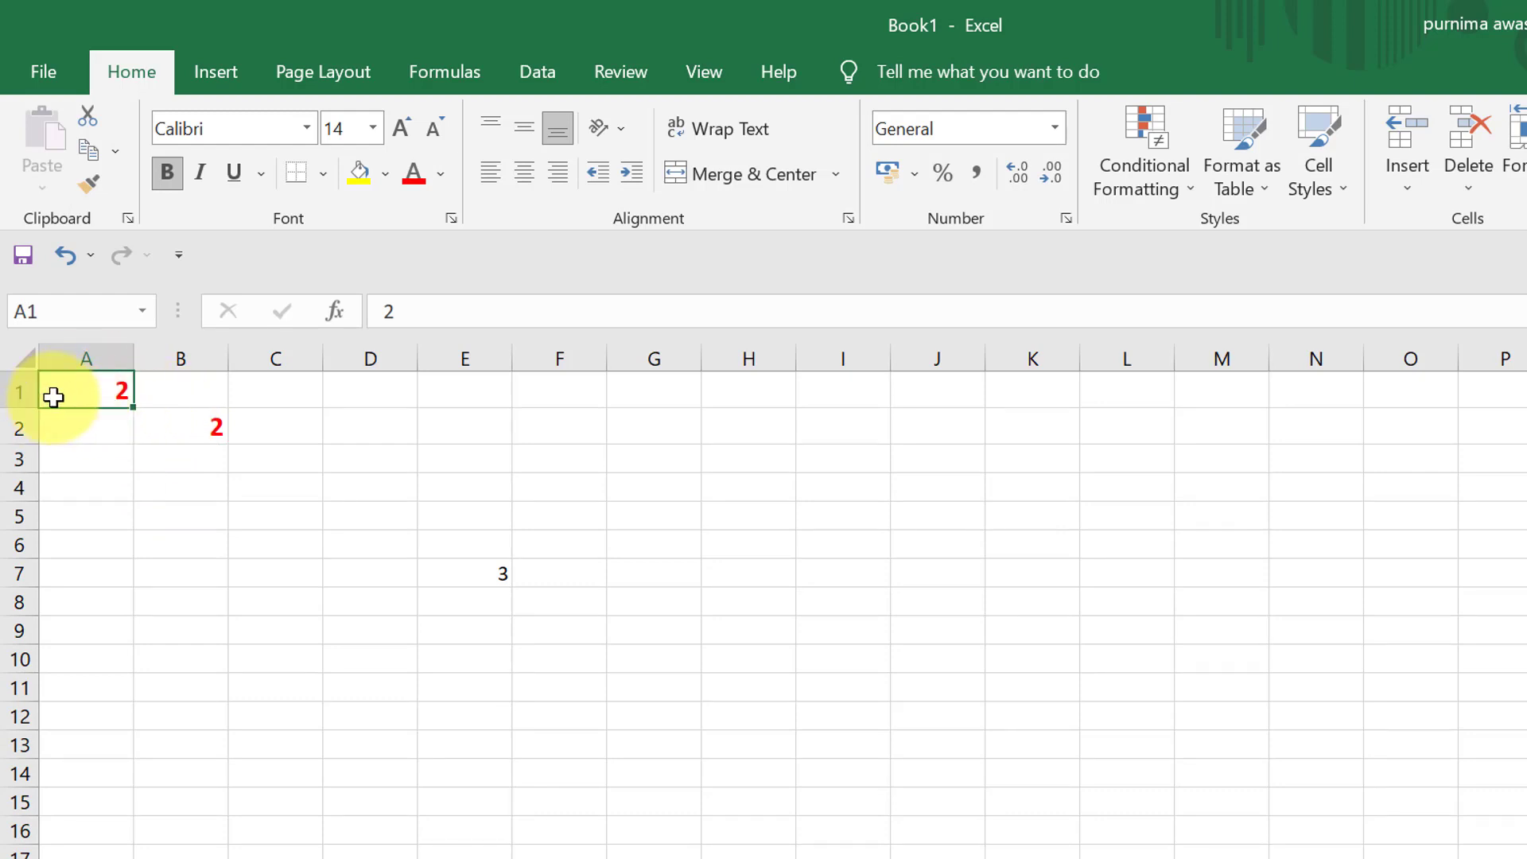
left_click(155, 438)
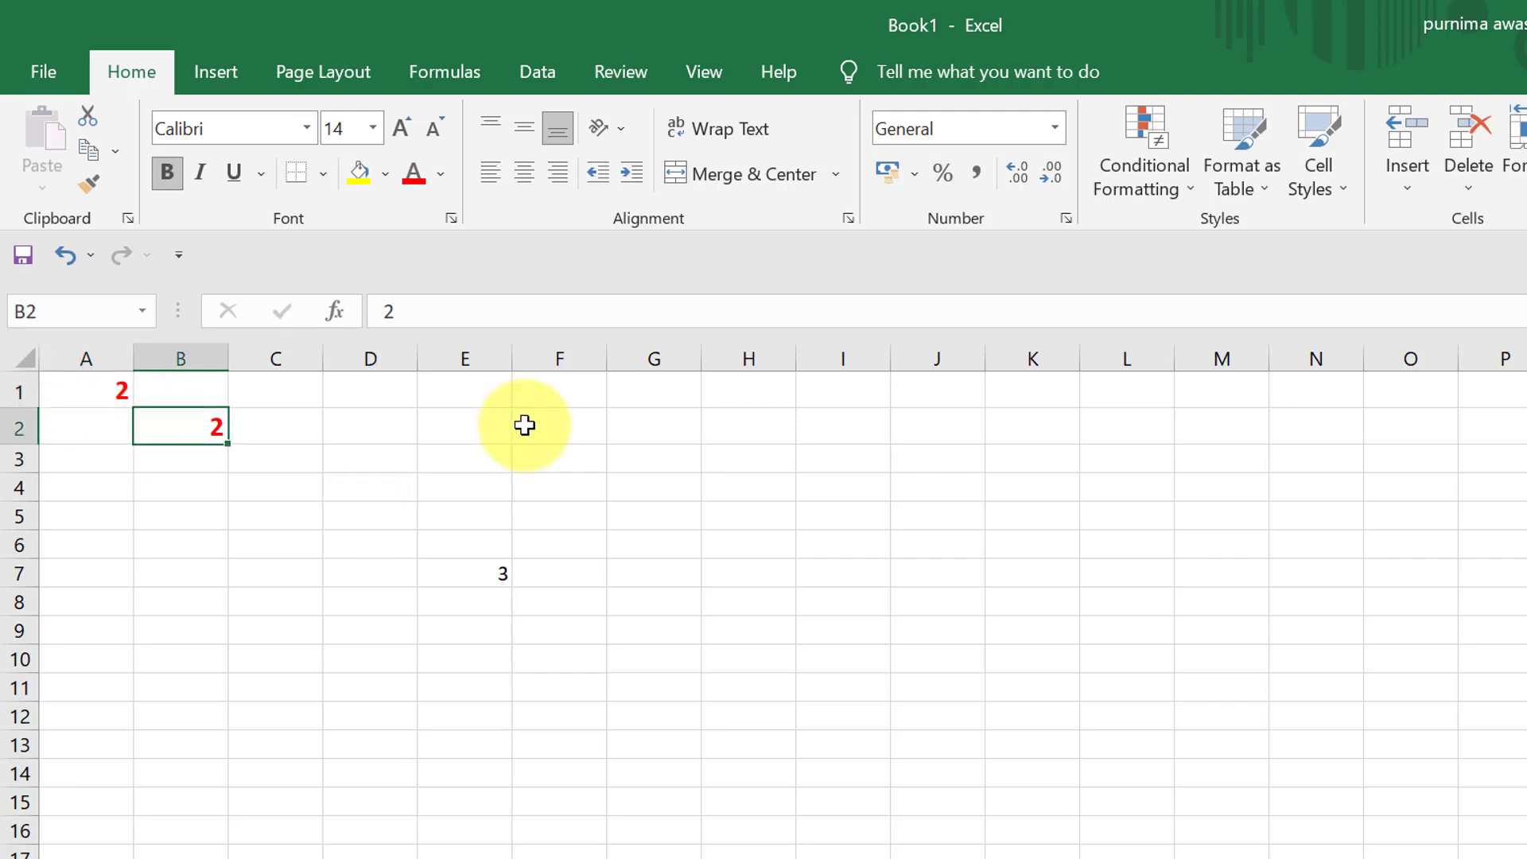
- Enter the text "excel" in cell D3
left_click(382, 467)
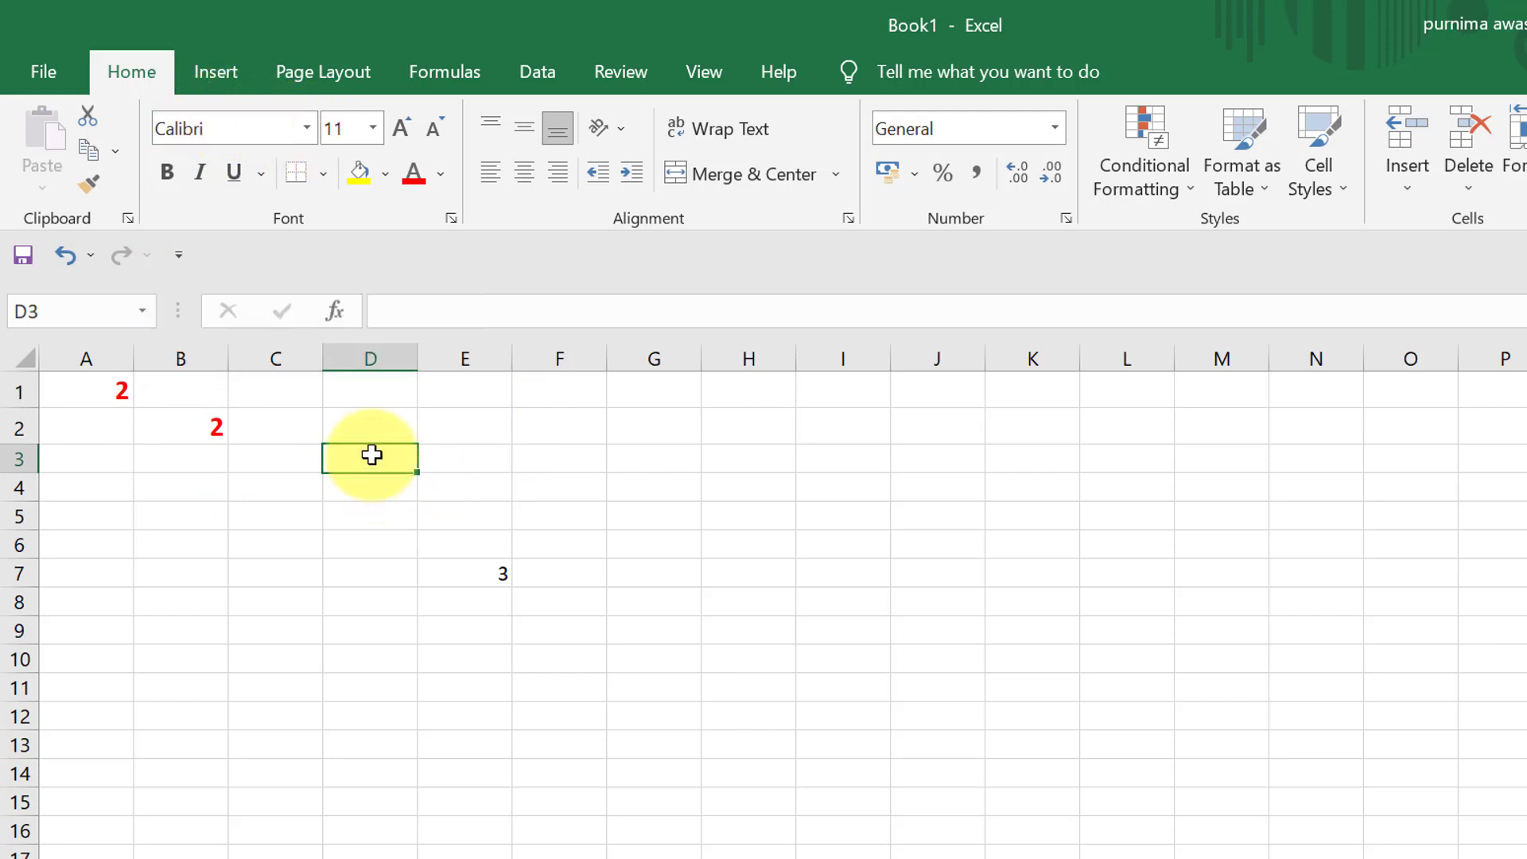
type("ex")
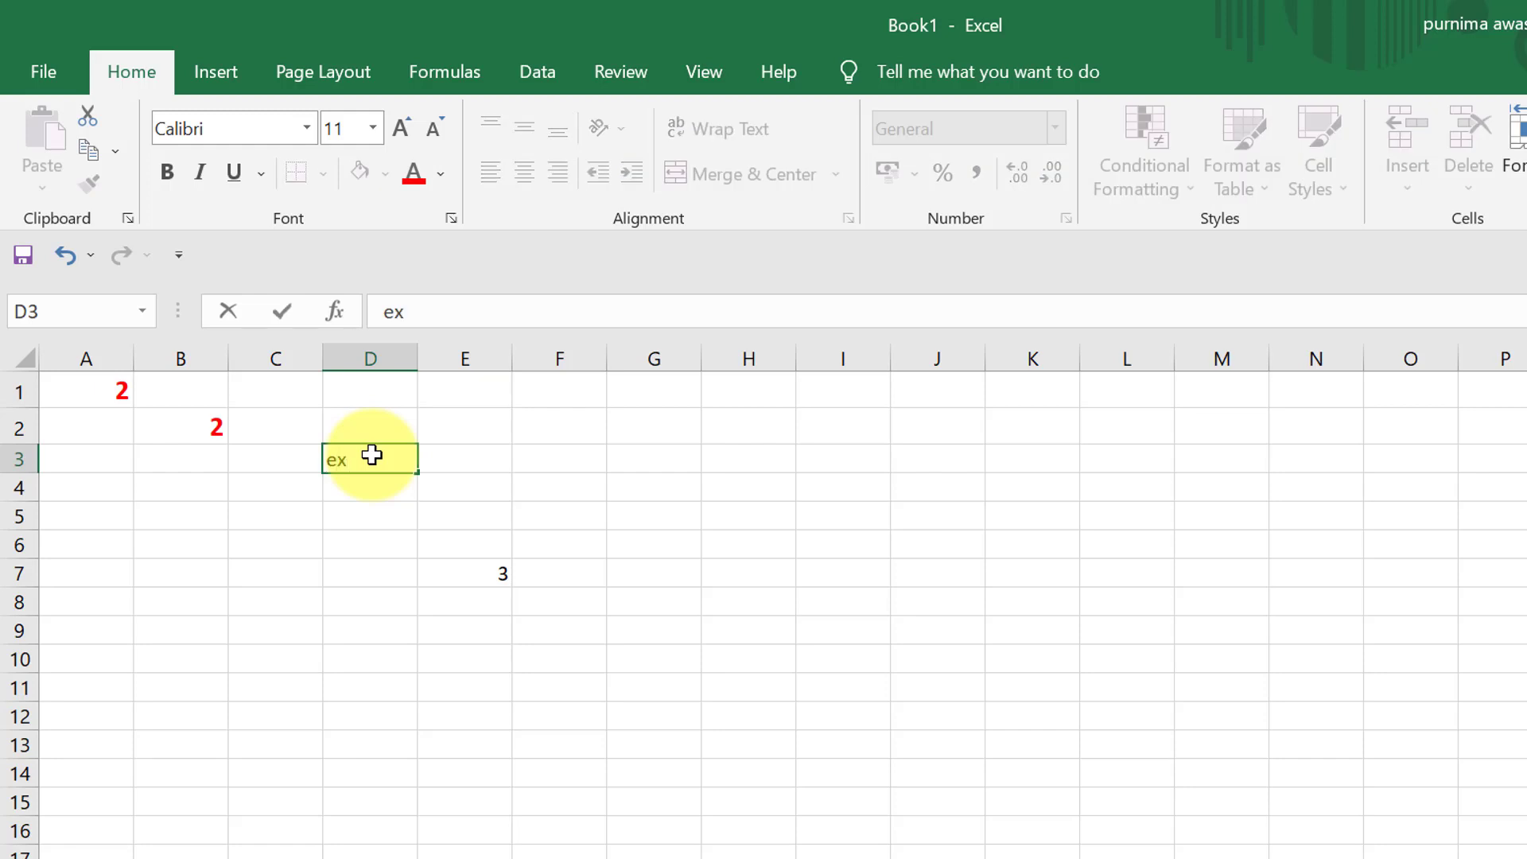
type("cel")
left_click(432, 570)
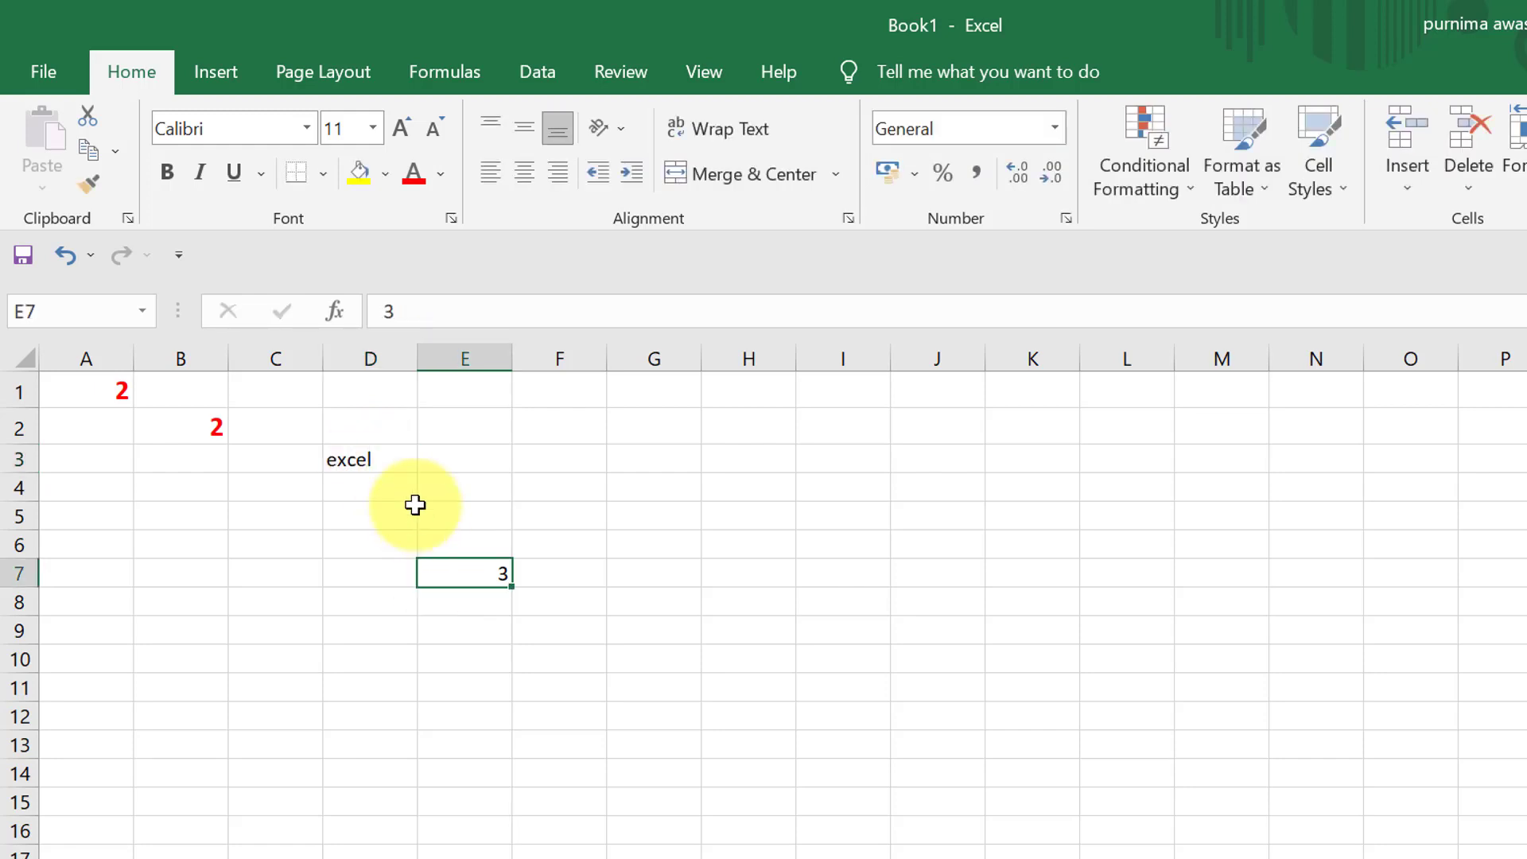
- Increase the font size of the text in cell D3 stepwise to 26
left_click(380, 457)
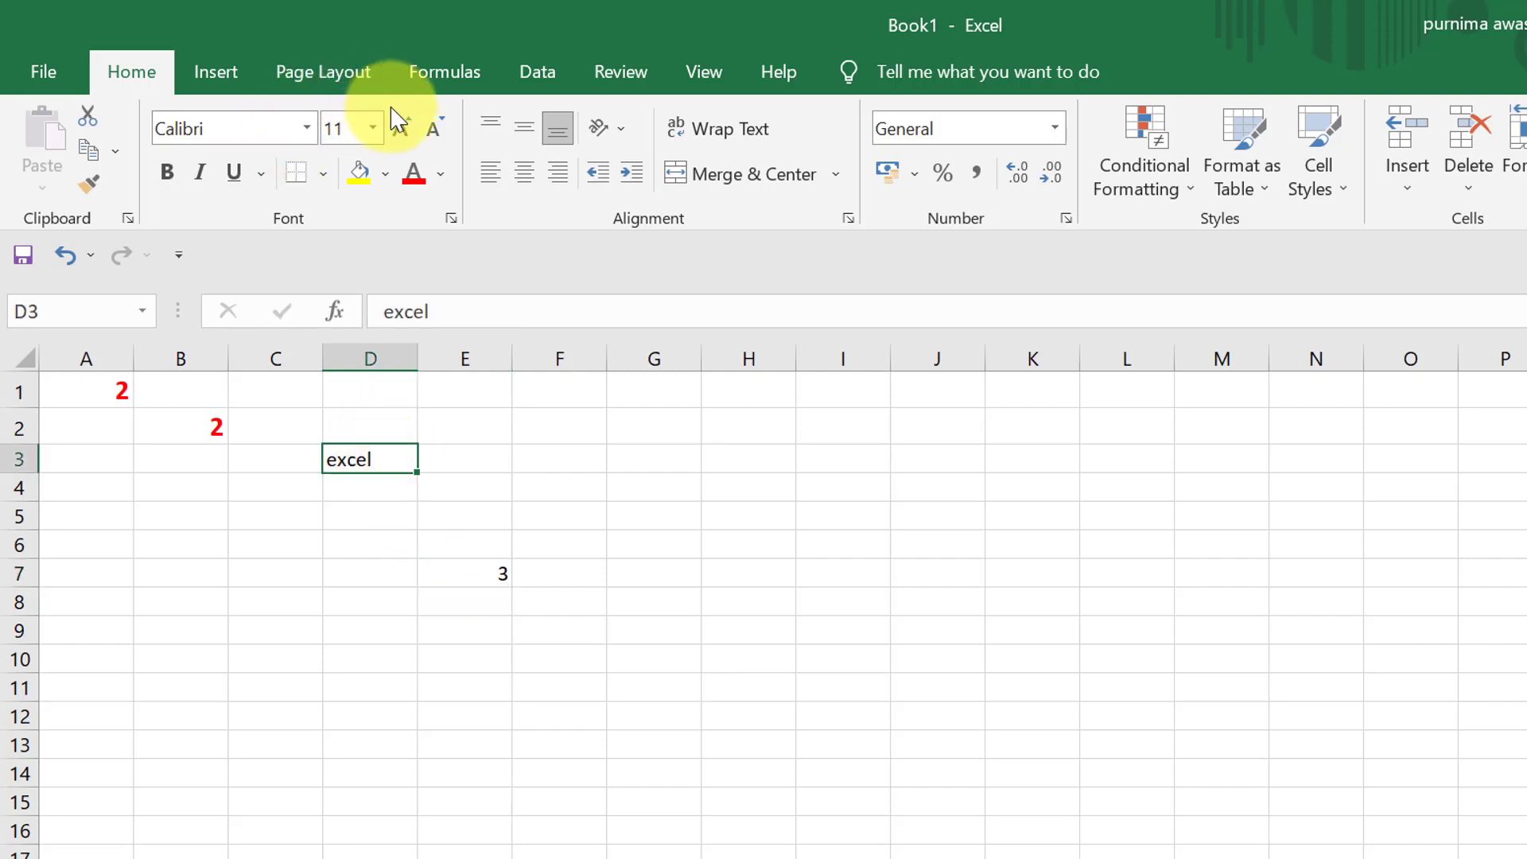
left_click(407, 132)
left_click(406, 129)
left_click(405, 130)
left_click(405, 130)
left_click(406, 130)
left_click(405, 130)
left_click(405, 129)
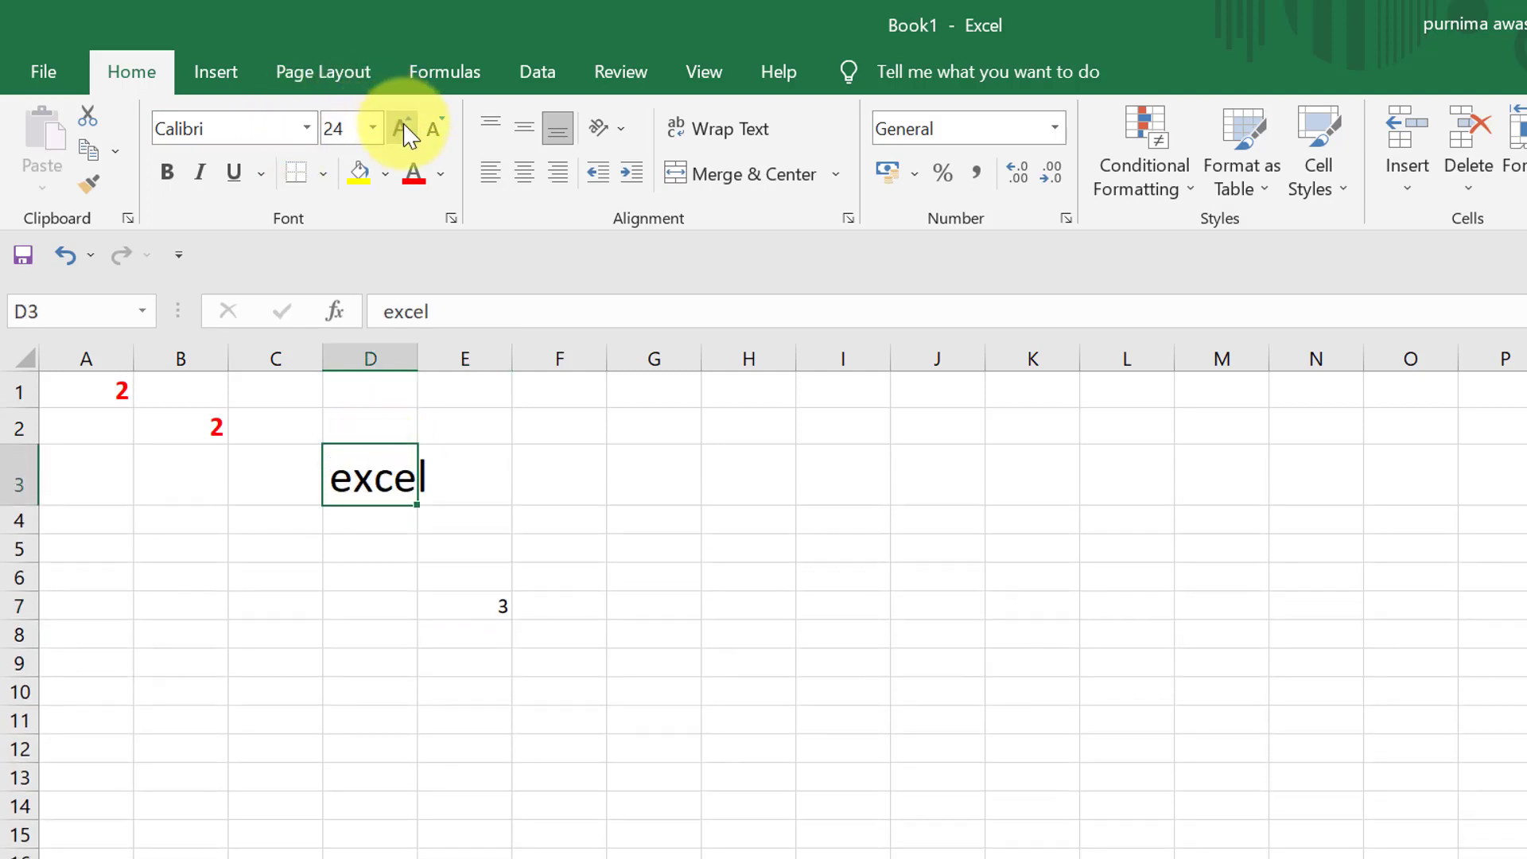
left_click(406, 130)
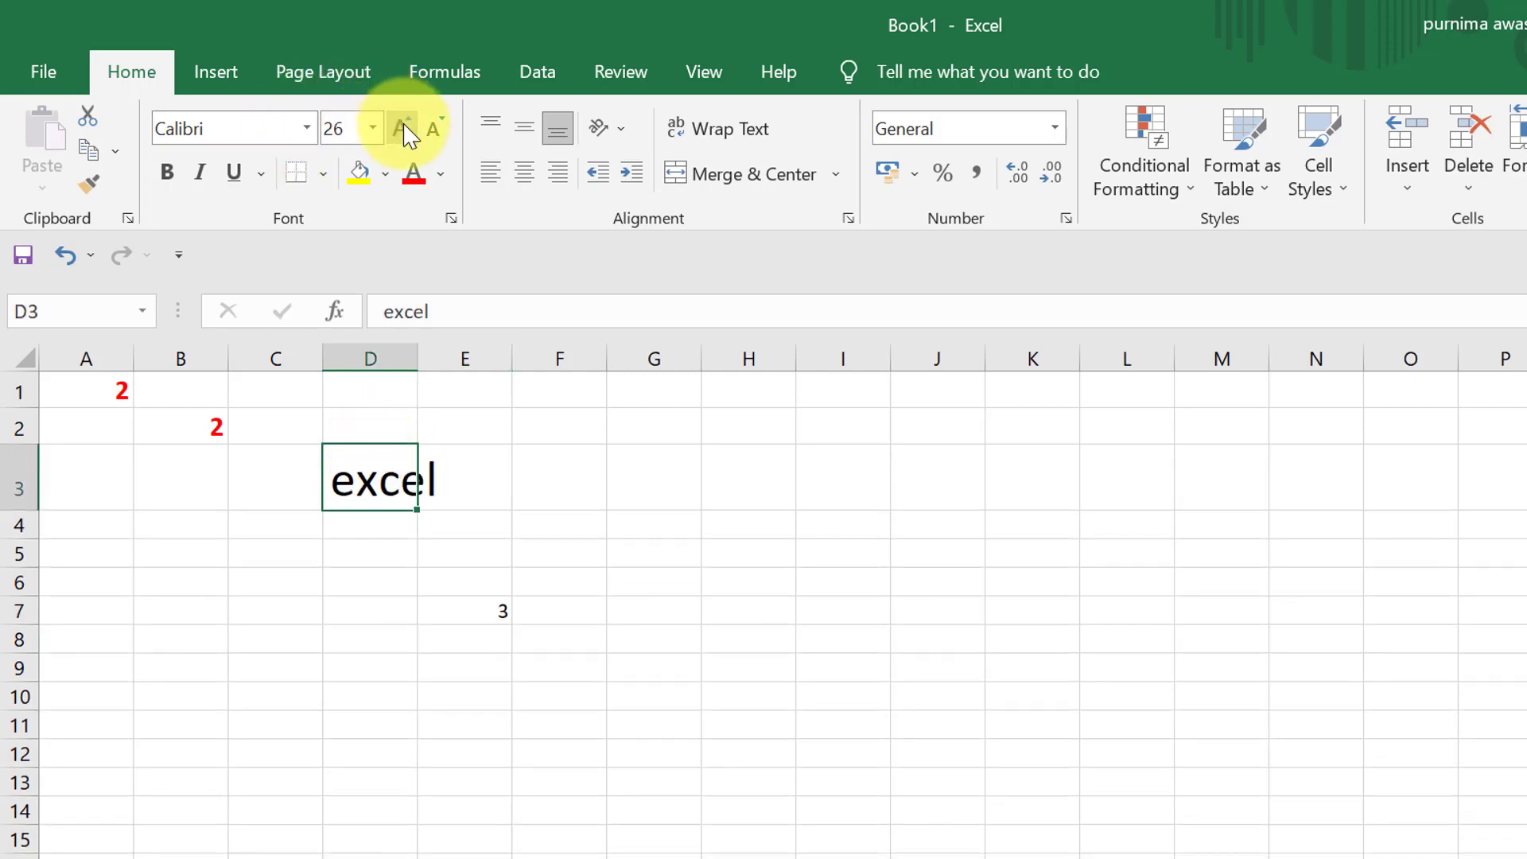
- Set the font of cell D3 to Bahnschrift and make its text bold and italic
left_click(307, 129)
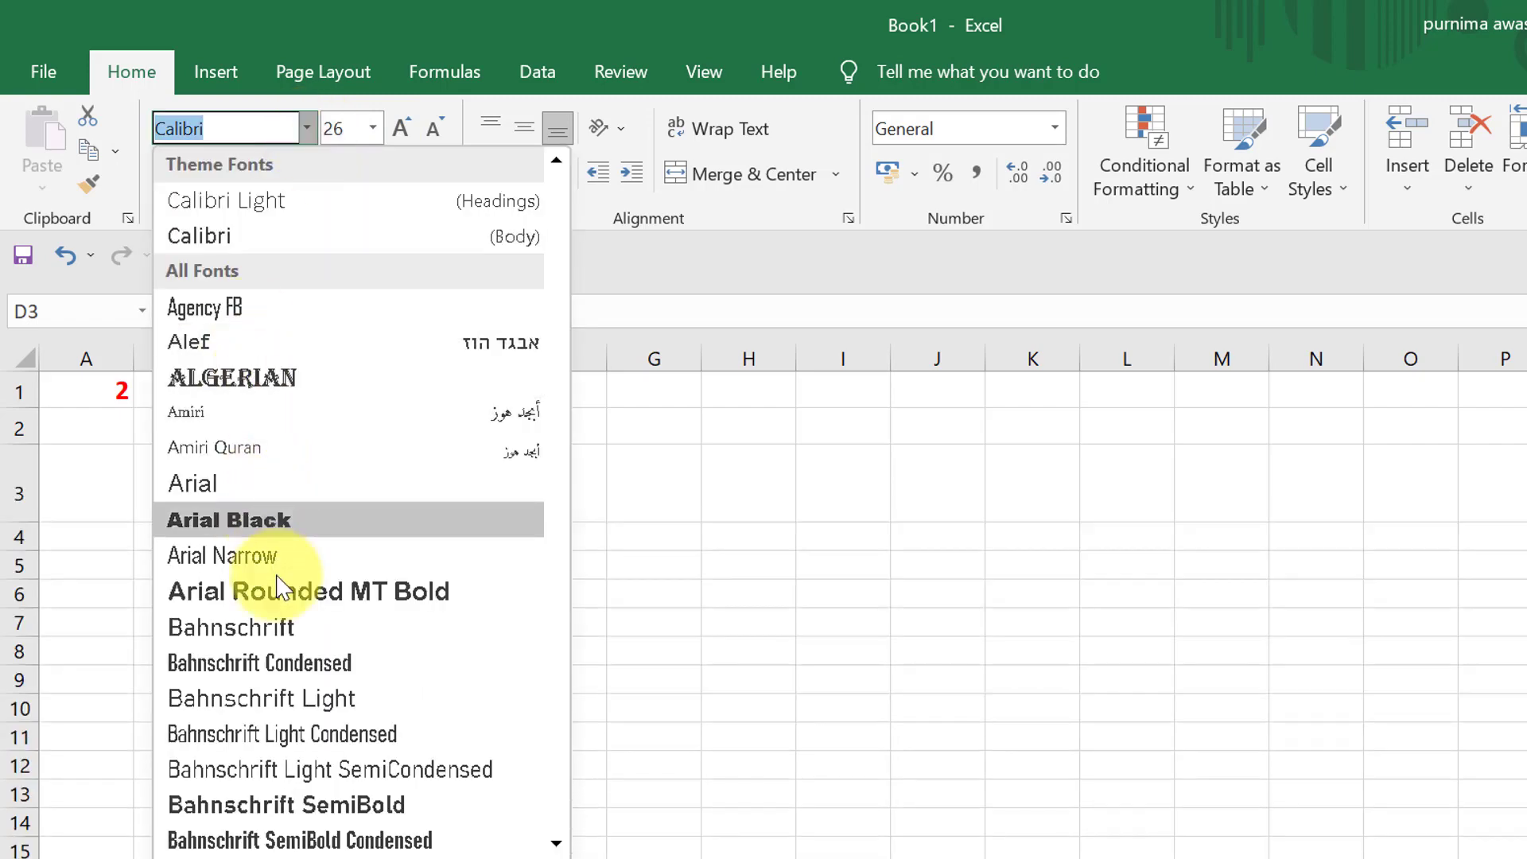
left_click(303, 628)
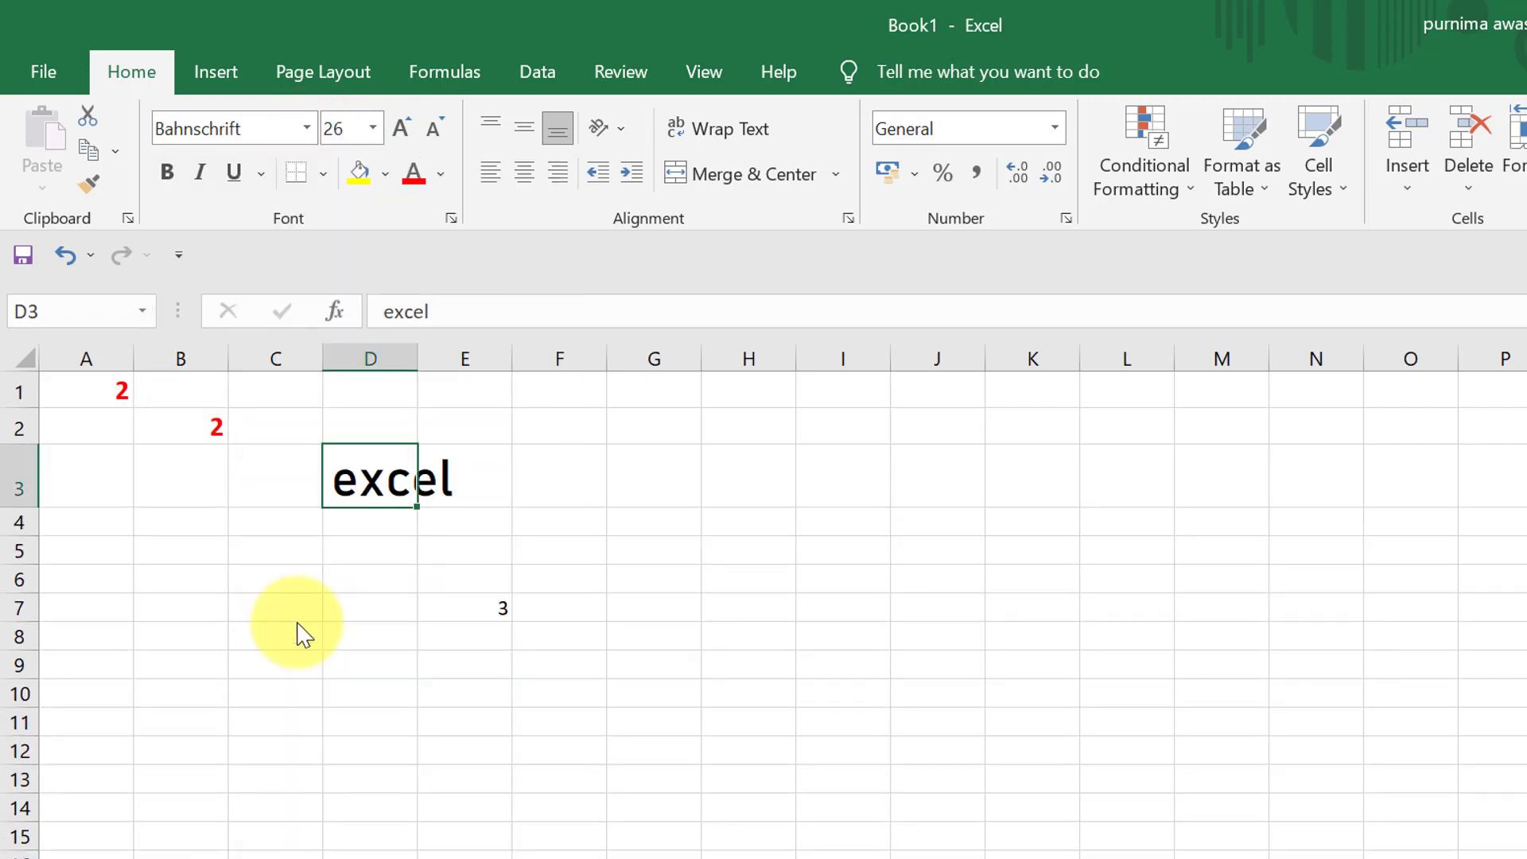
left_click(167, 175)
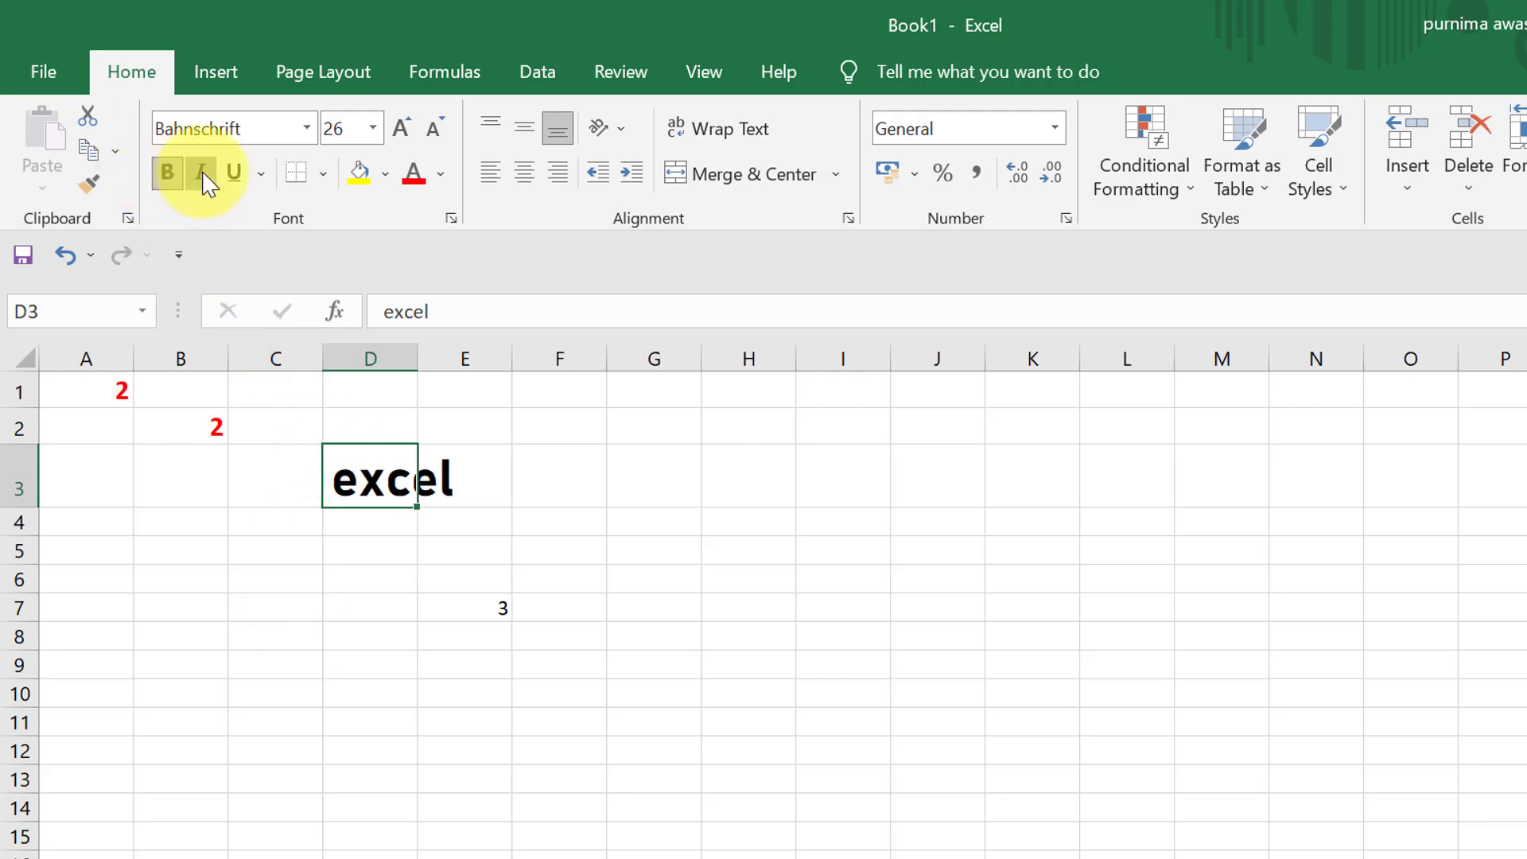
left_click(202, 177)
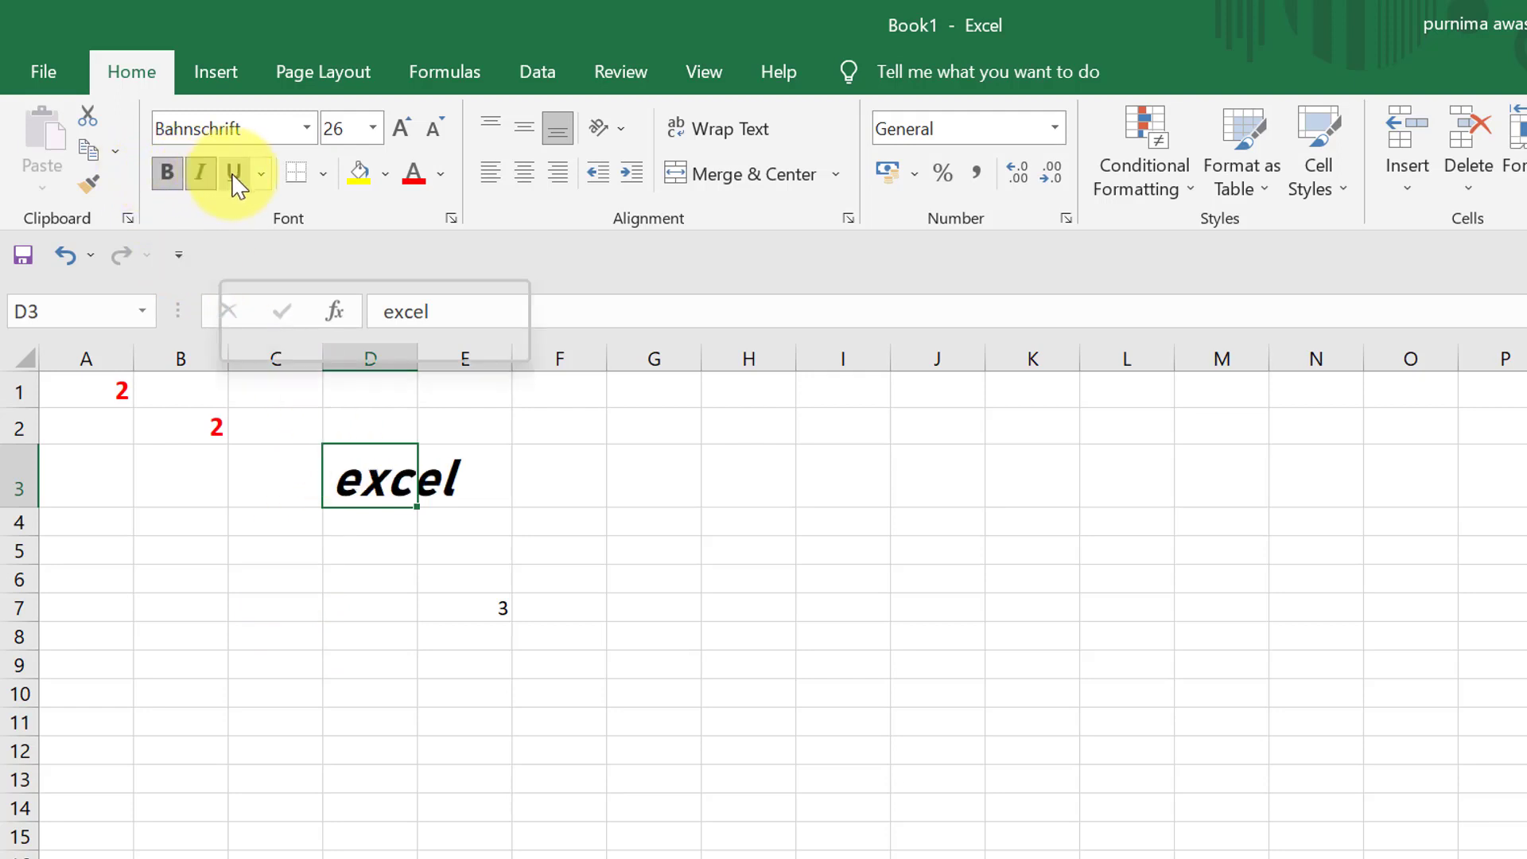
- Apply a double underline to the text in cell D3
left_click(265, 175)
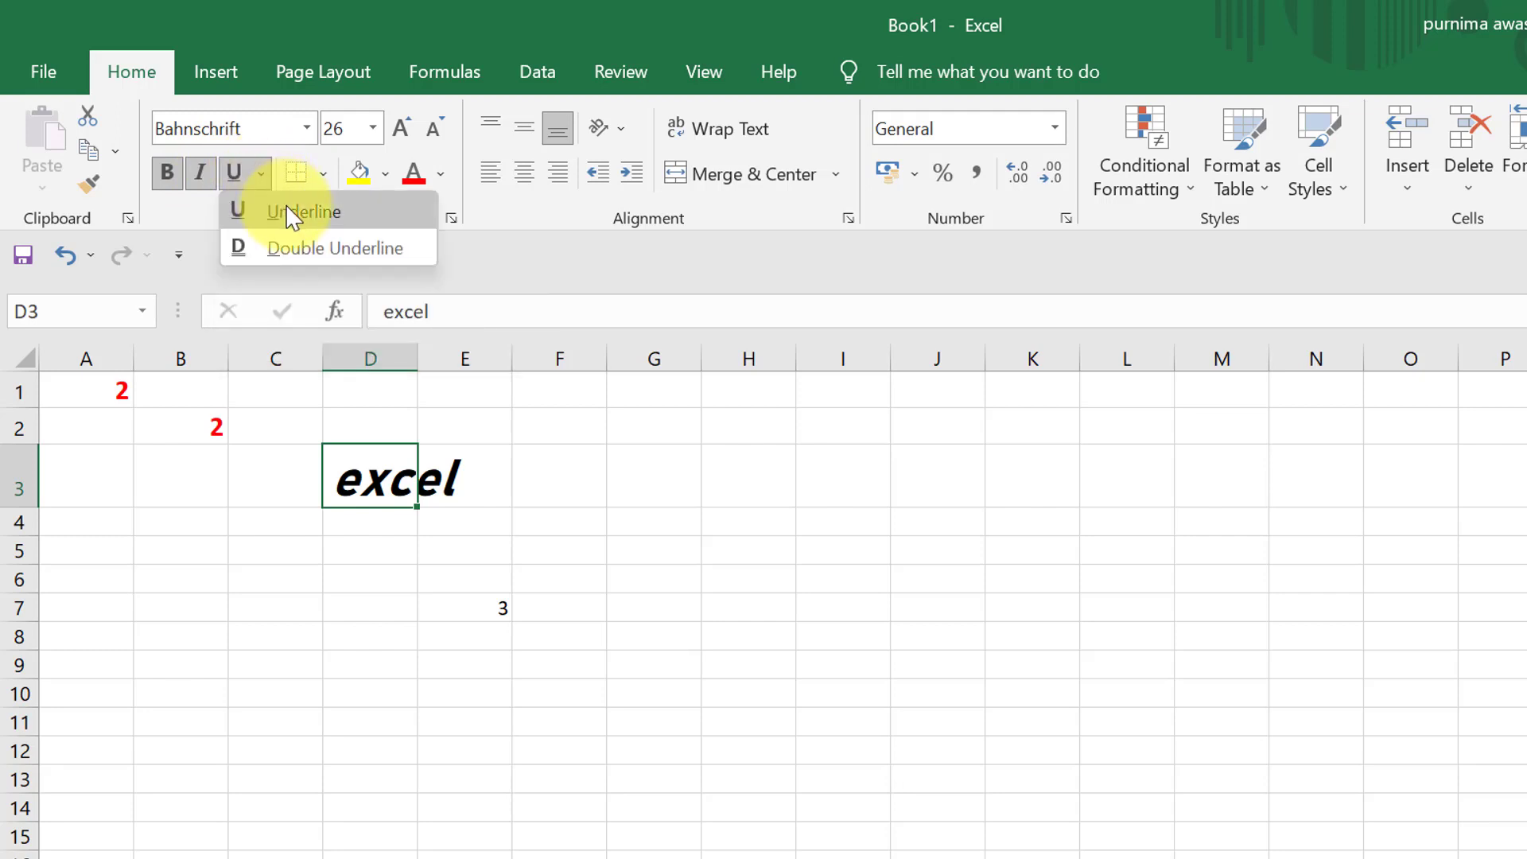
left_click(301, 248)
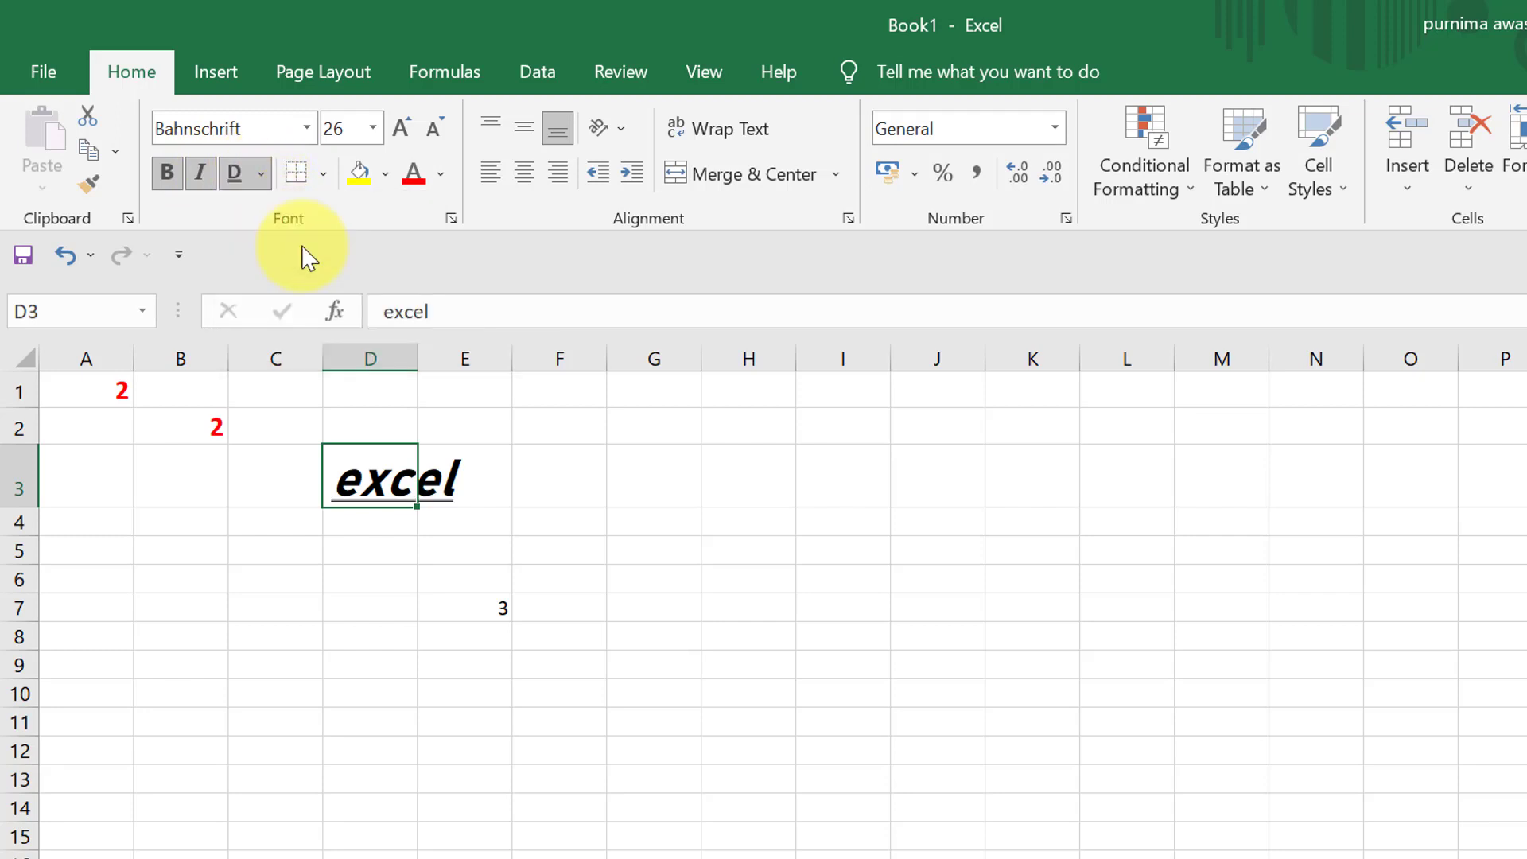
left_click(536, 777)
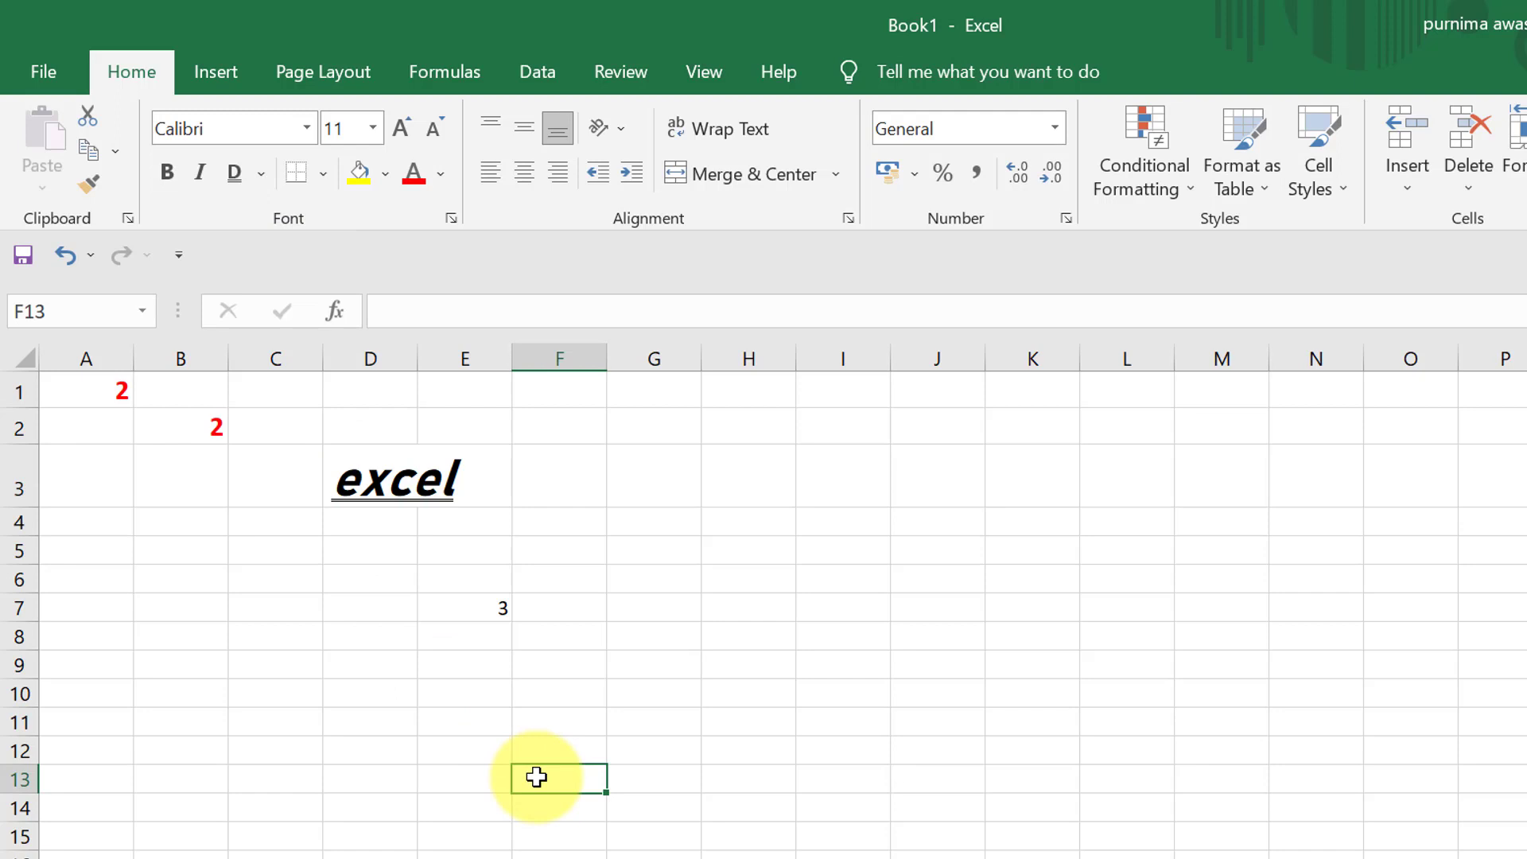
- Widen column D so that the text in cell D3 fits within it
left_click(345, 496)
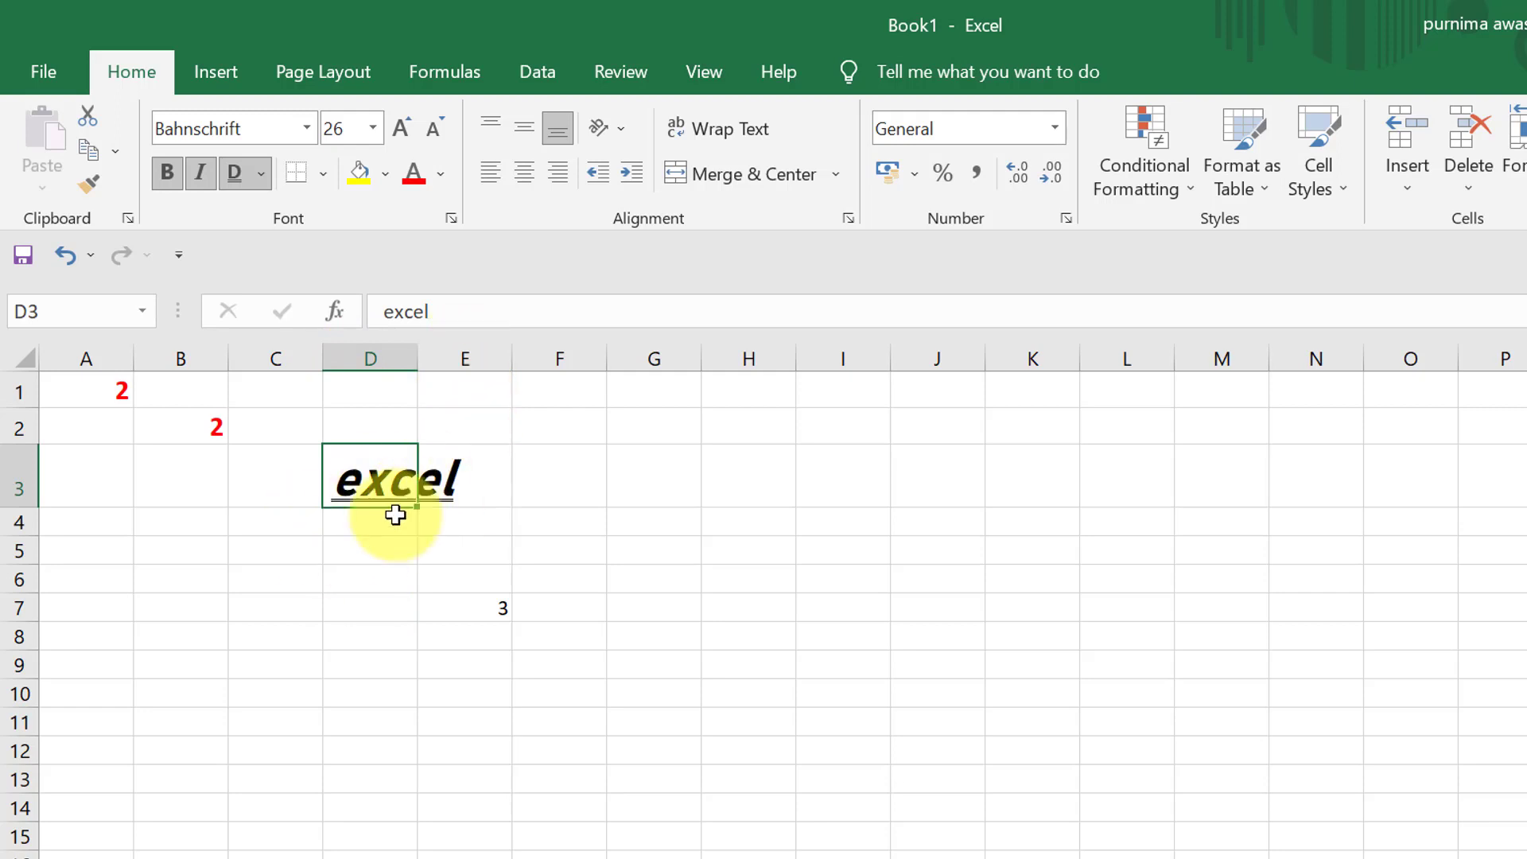
left_click(460, 550)
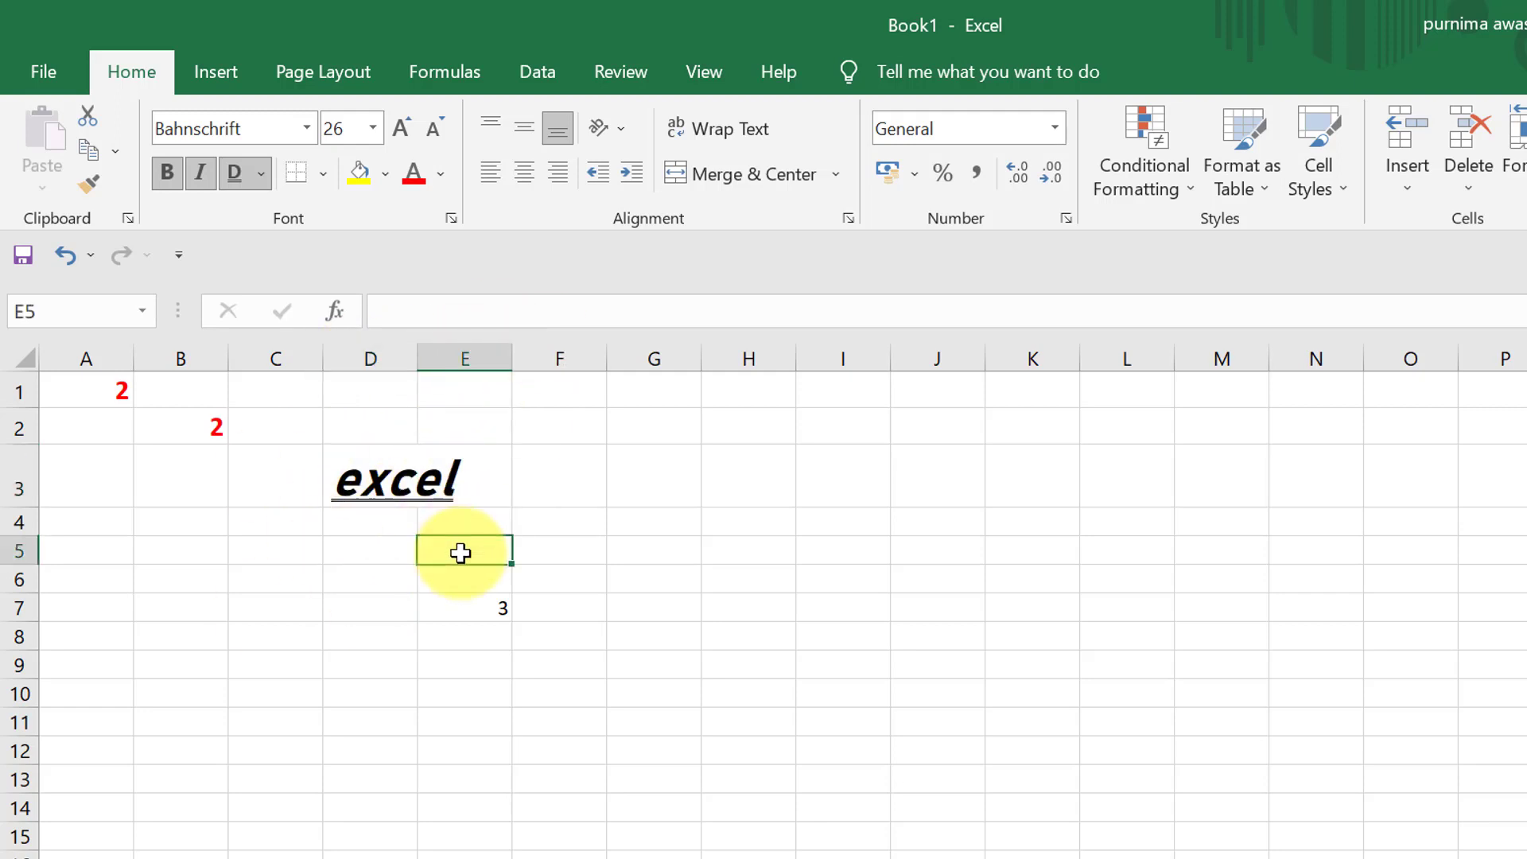
left_click(363, 468)
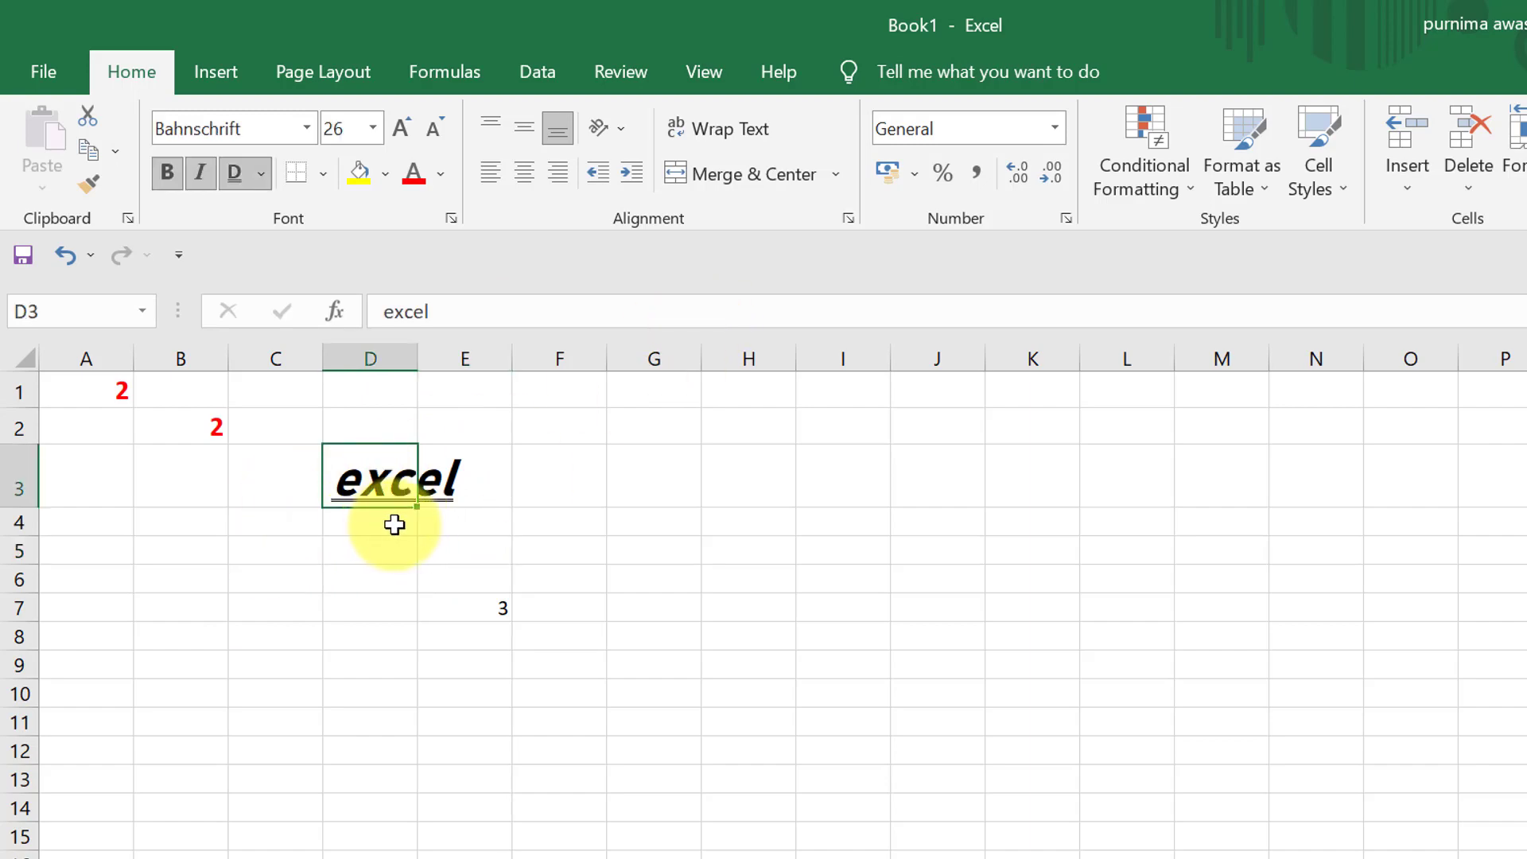
left_click(559, 519)
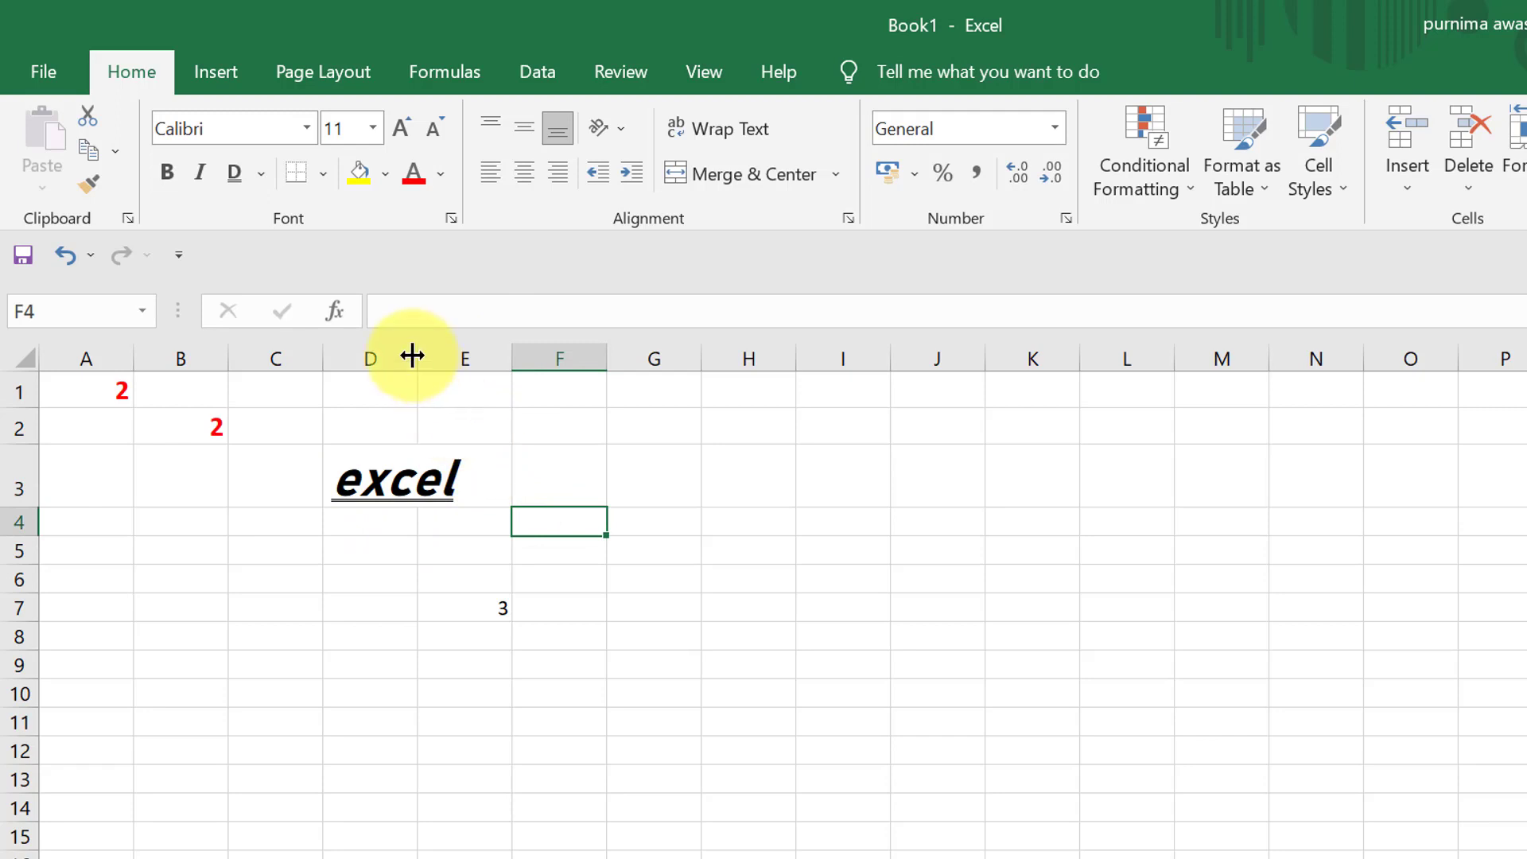
left_click_drag(415, 355, 478, 355)
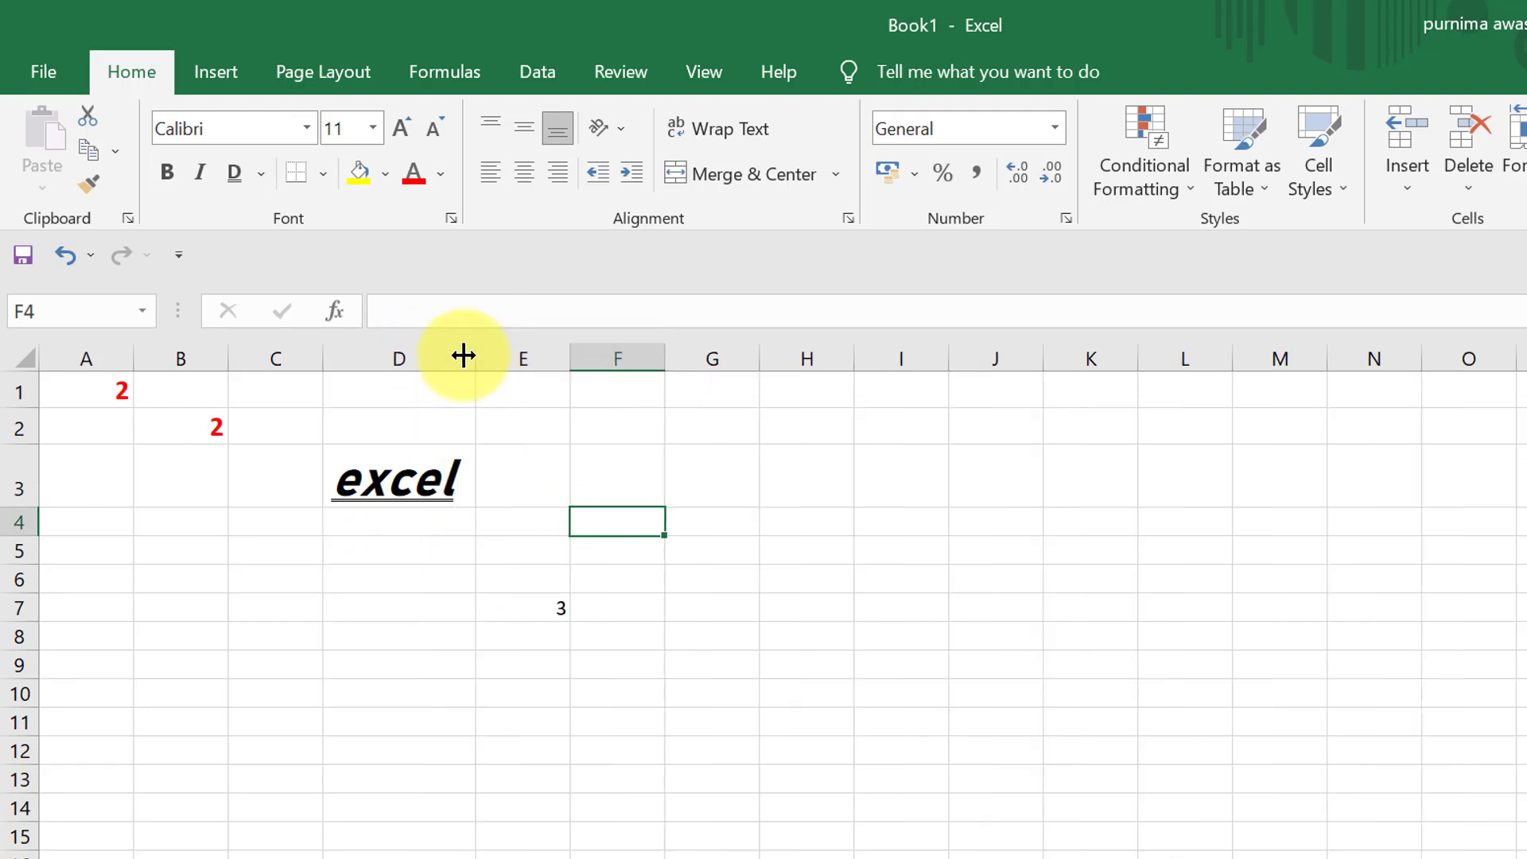
left_click(387, 473)
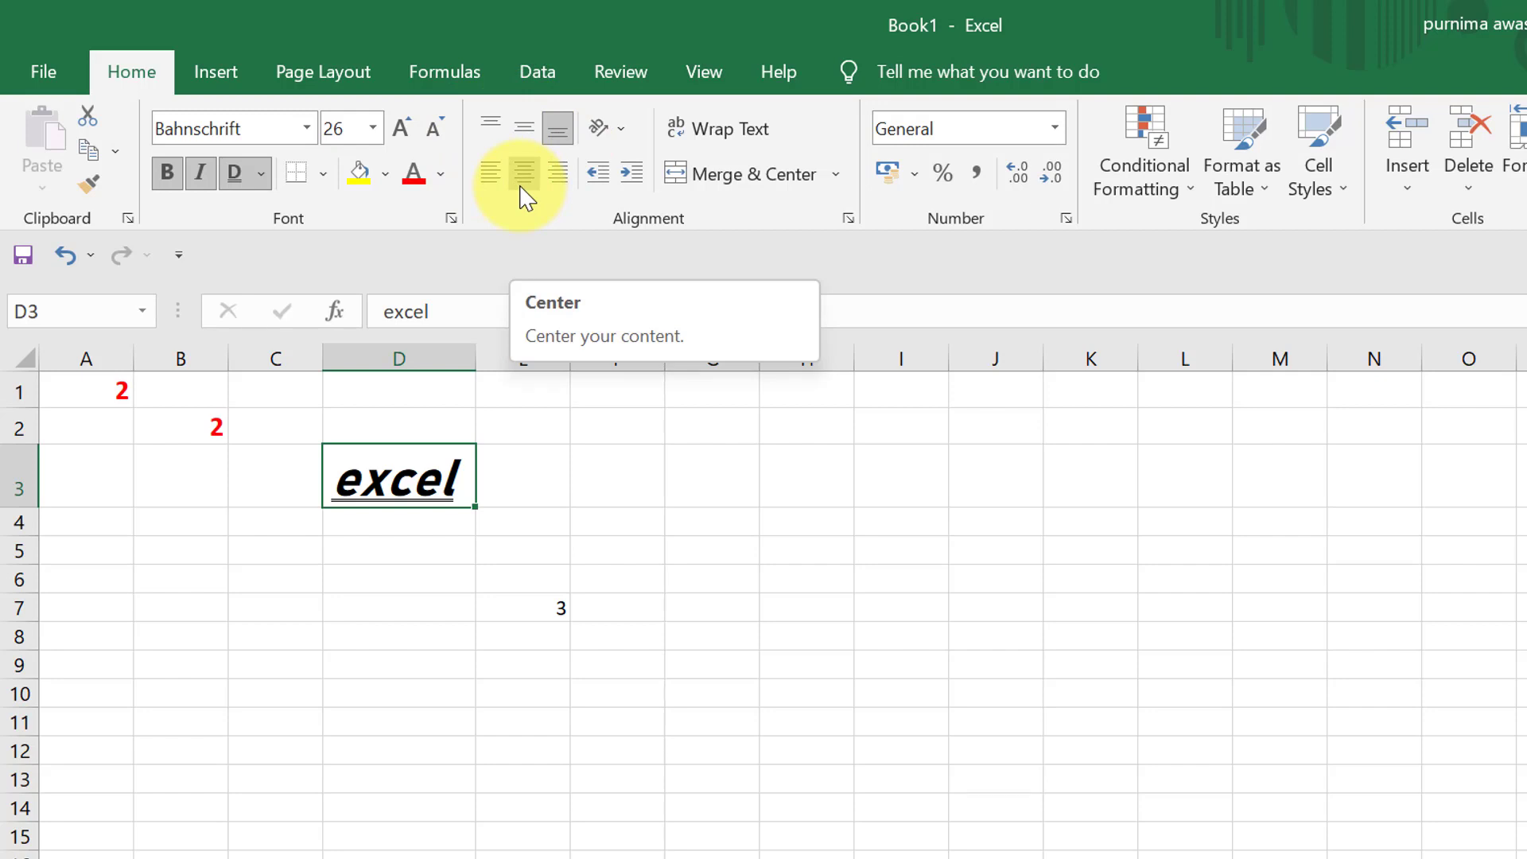
- Center the value in cell B2 horizontally and align it vertically to the top of the cell
left_click(187, 423)
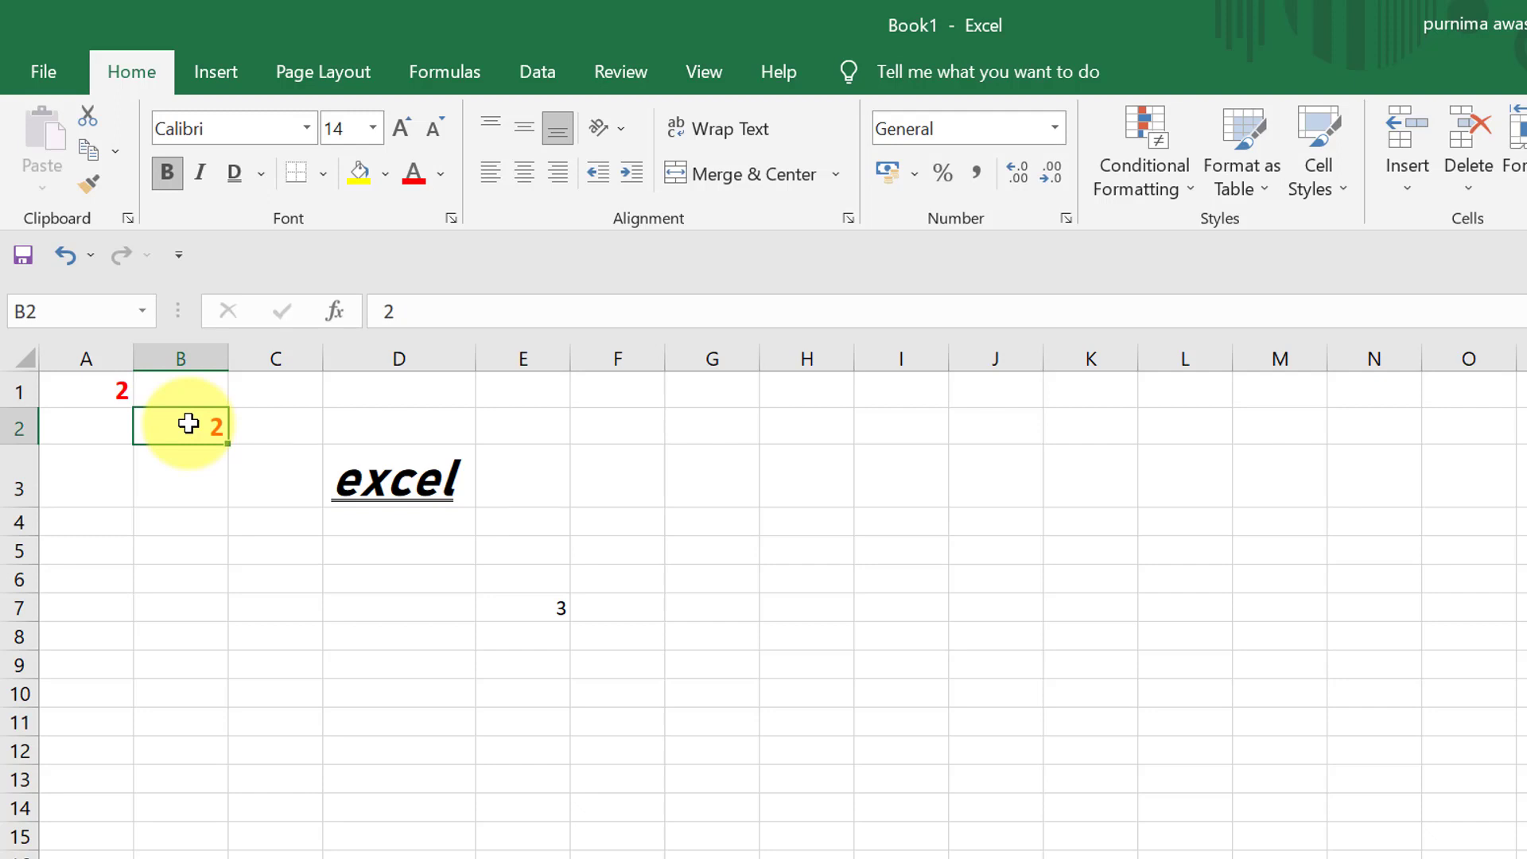
left_click(96, 392)
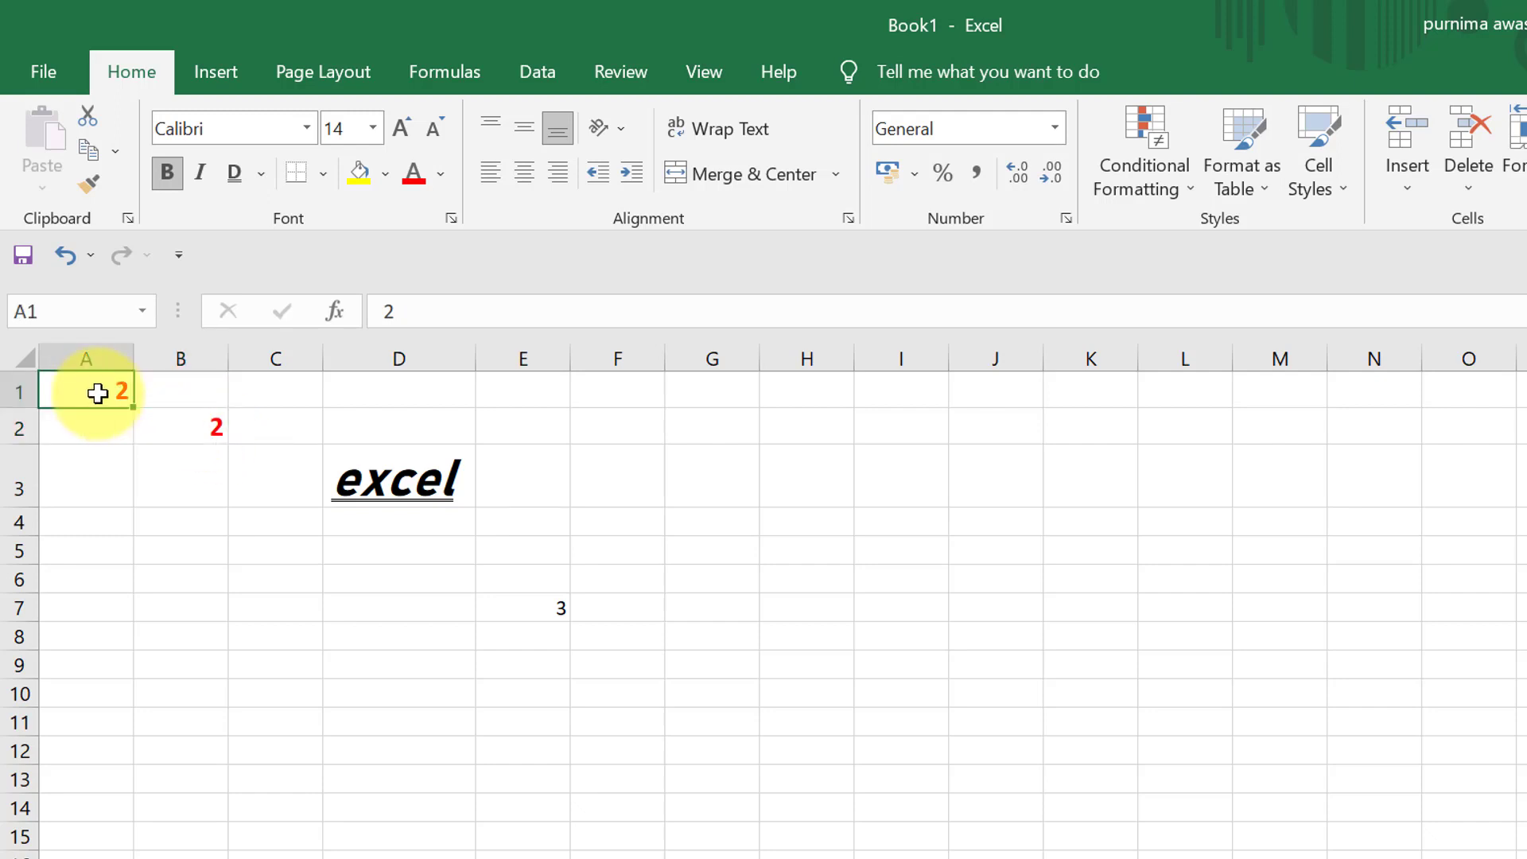
left_click(180, 414)
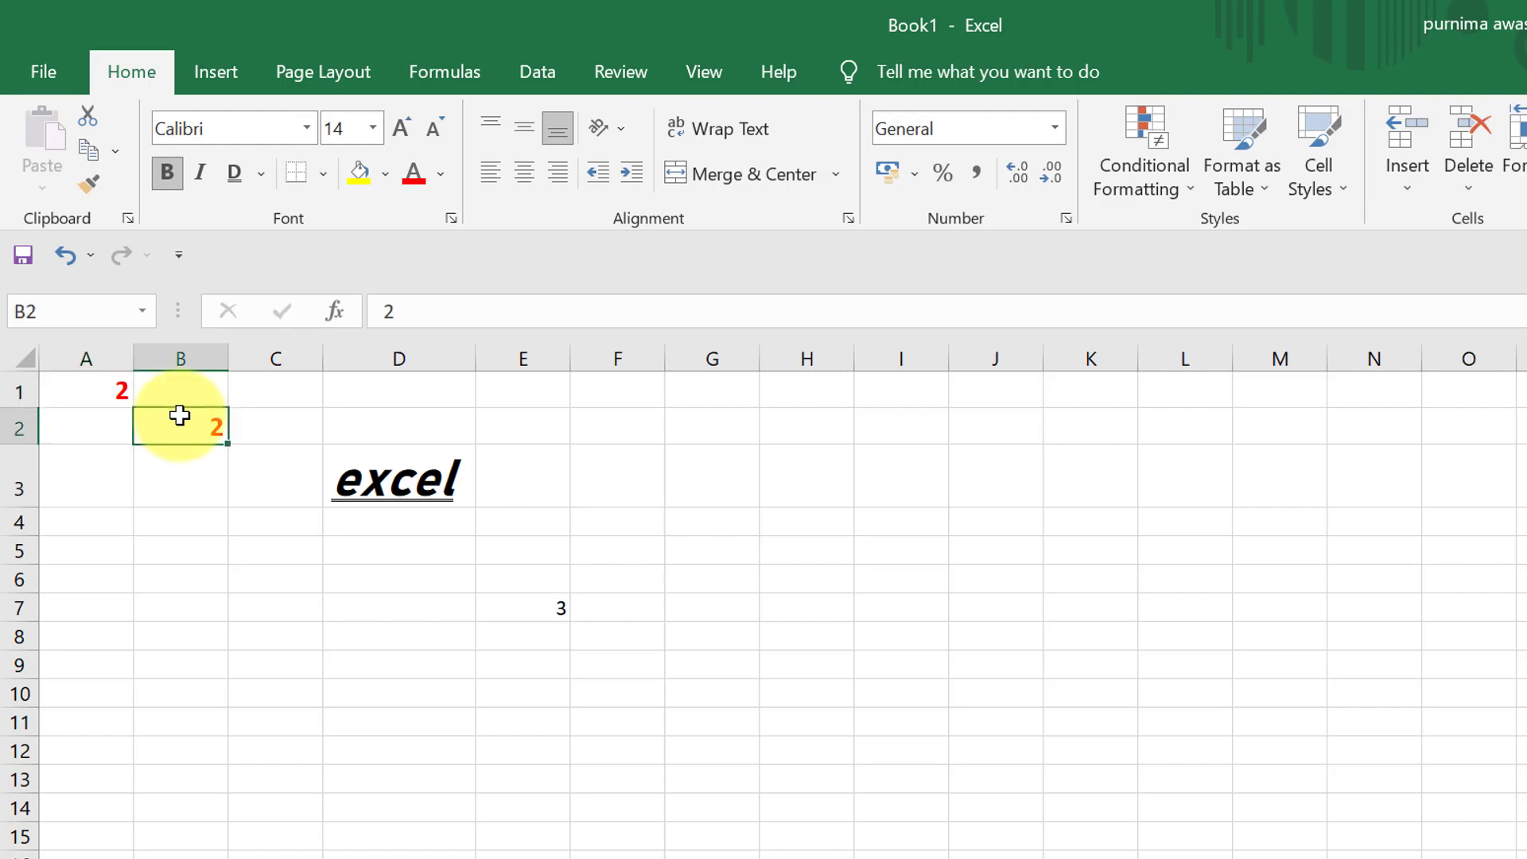
left_click(523, 173)
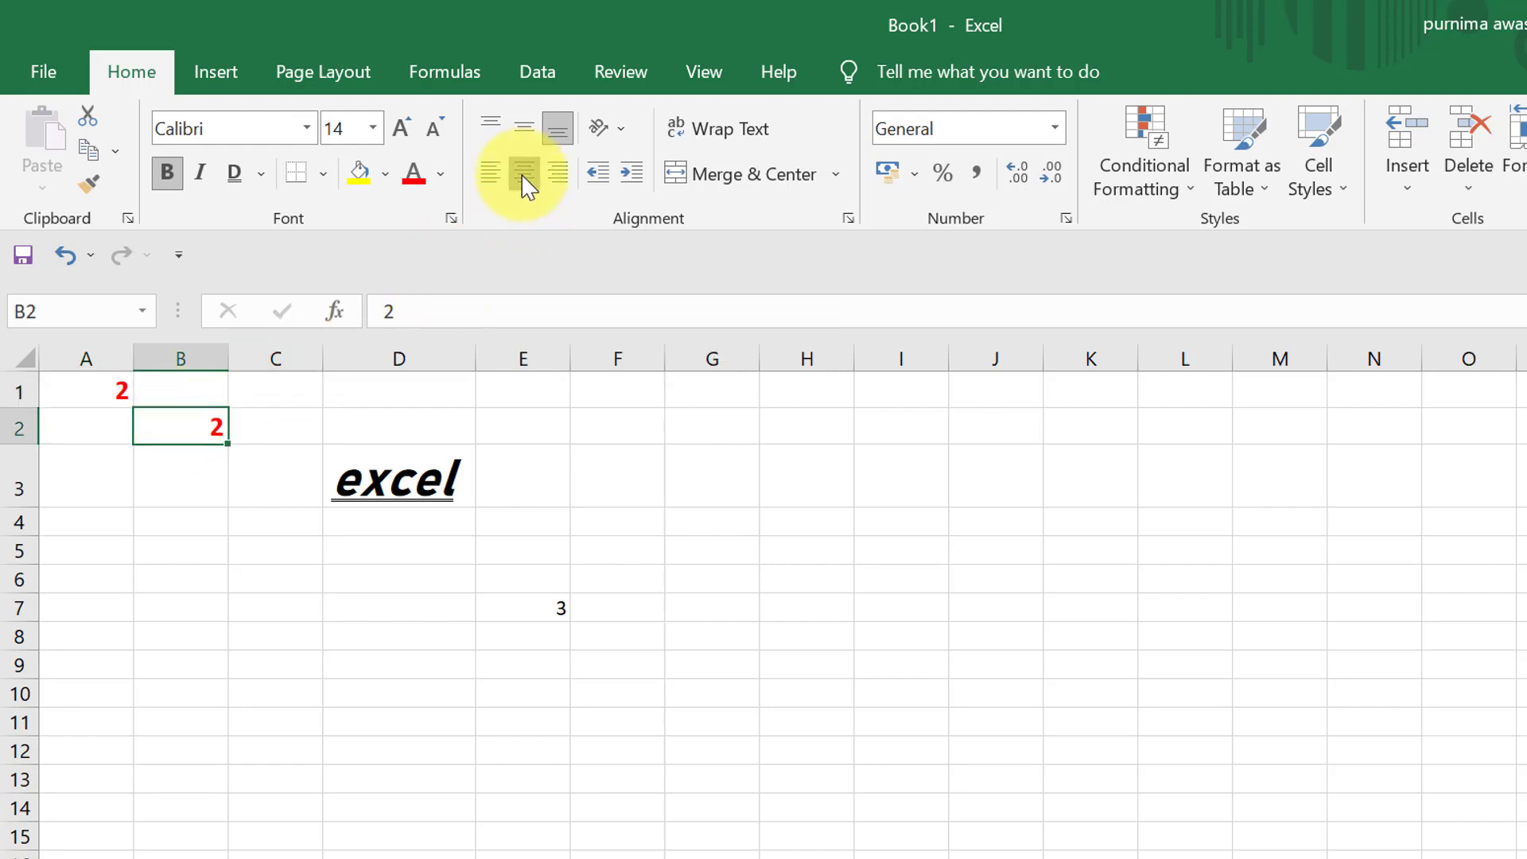
left_click(493, 178)
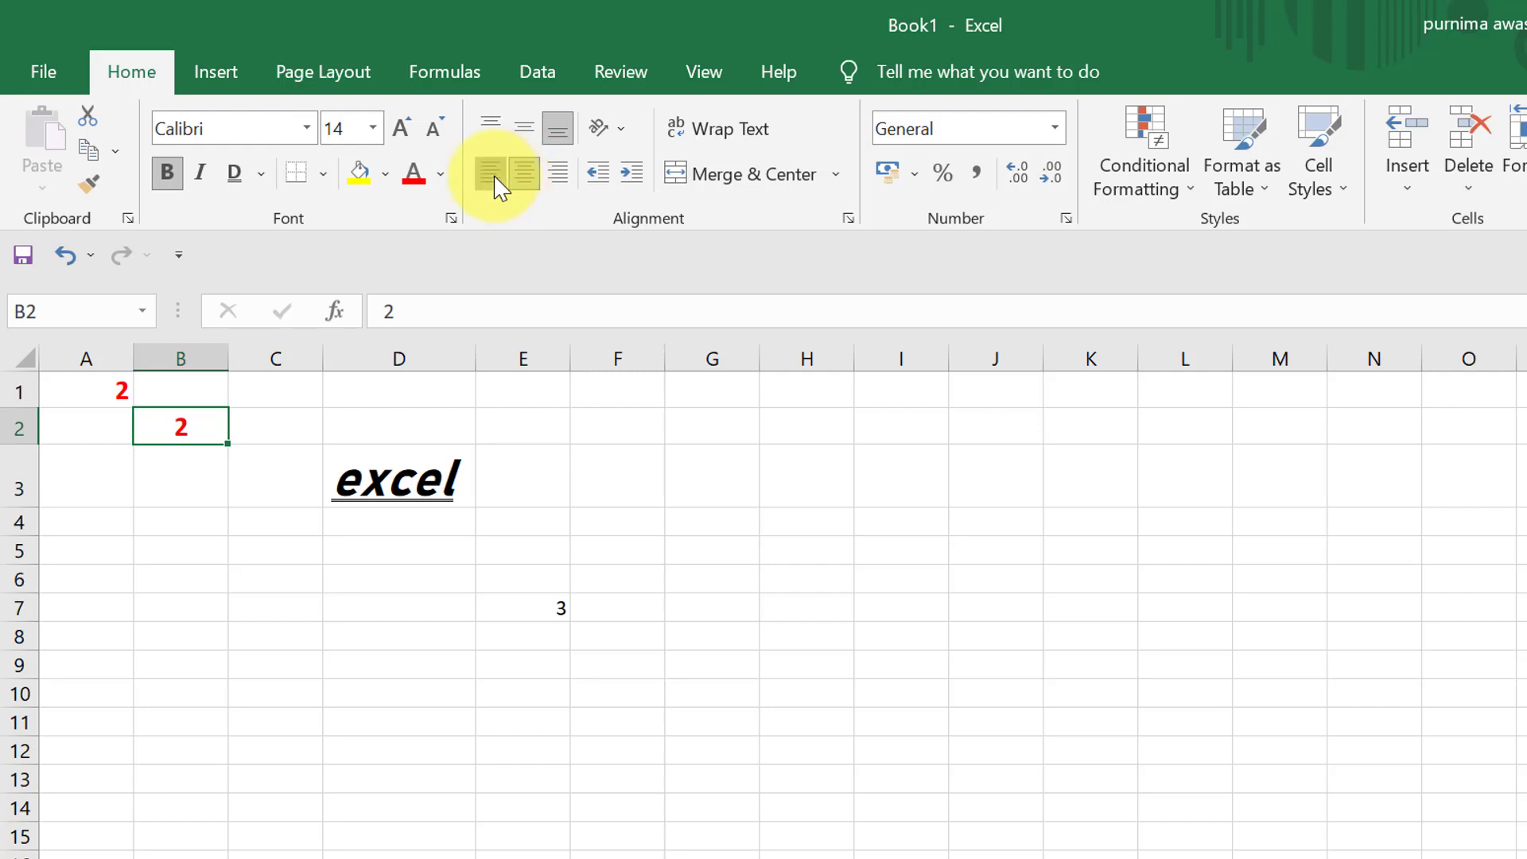
left_click(523, 188)
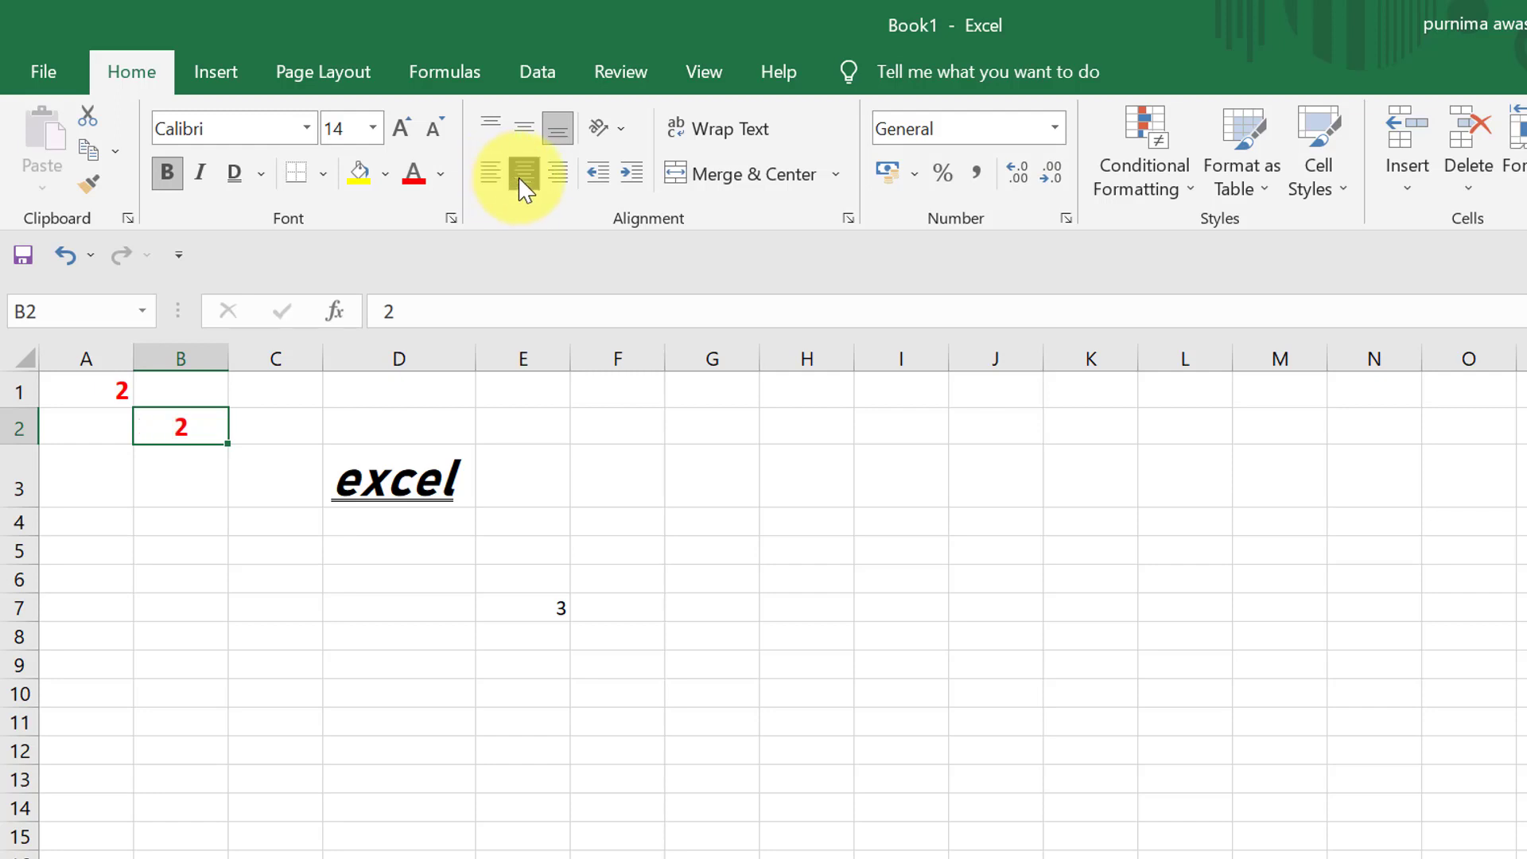
left_click(522, 137)
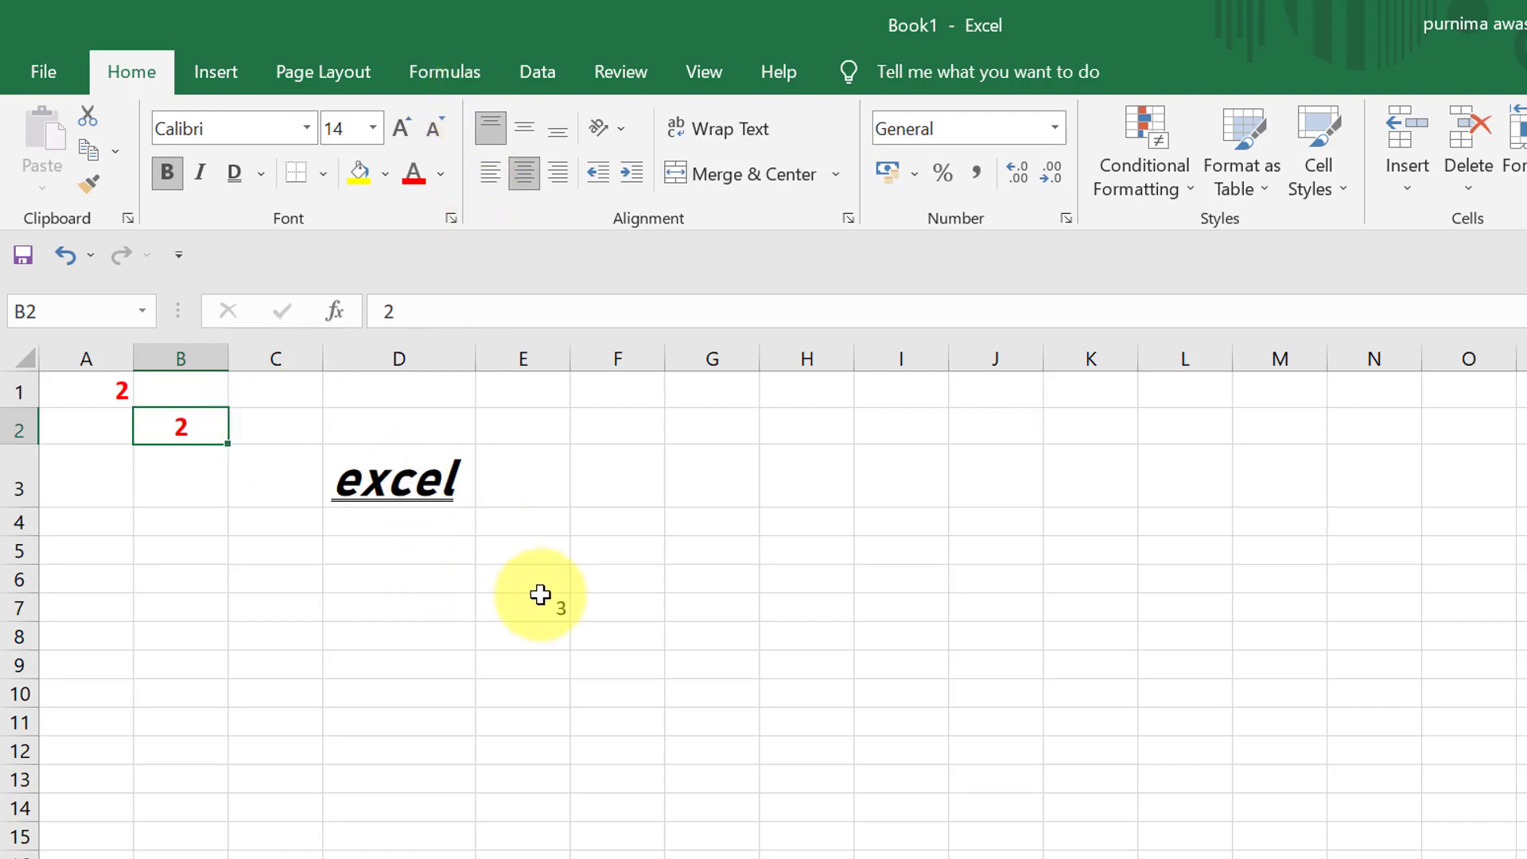
- Try the Angle Counterclockwise, Angle Clockwise and Vertical Text orientations on the text in cell D3
left_click(398, 477)
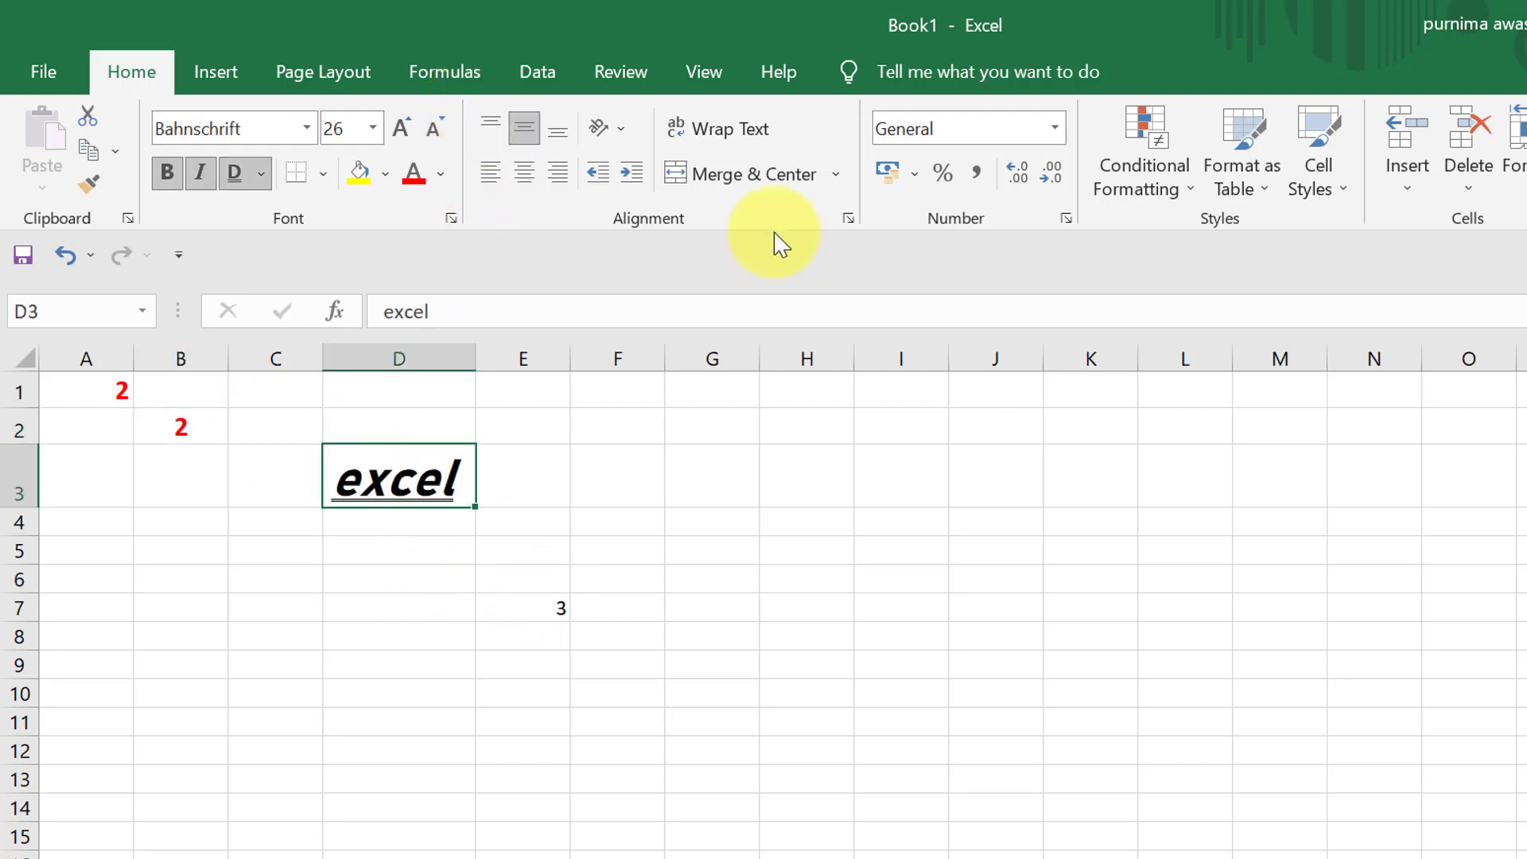
left_click(621, 137)
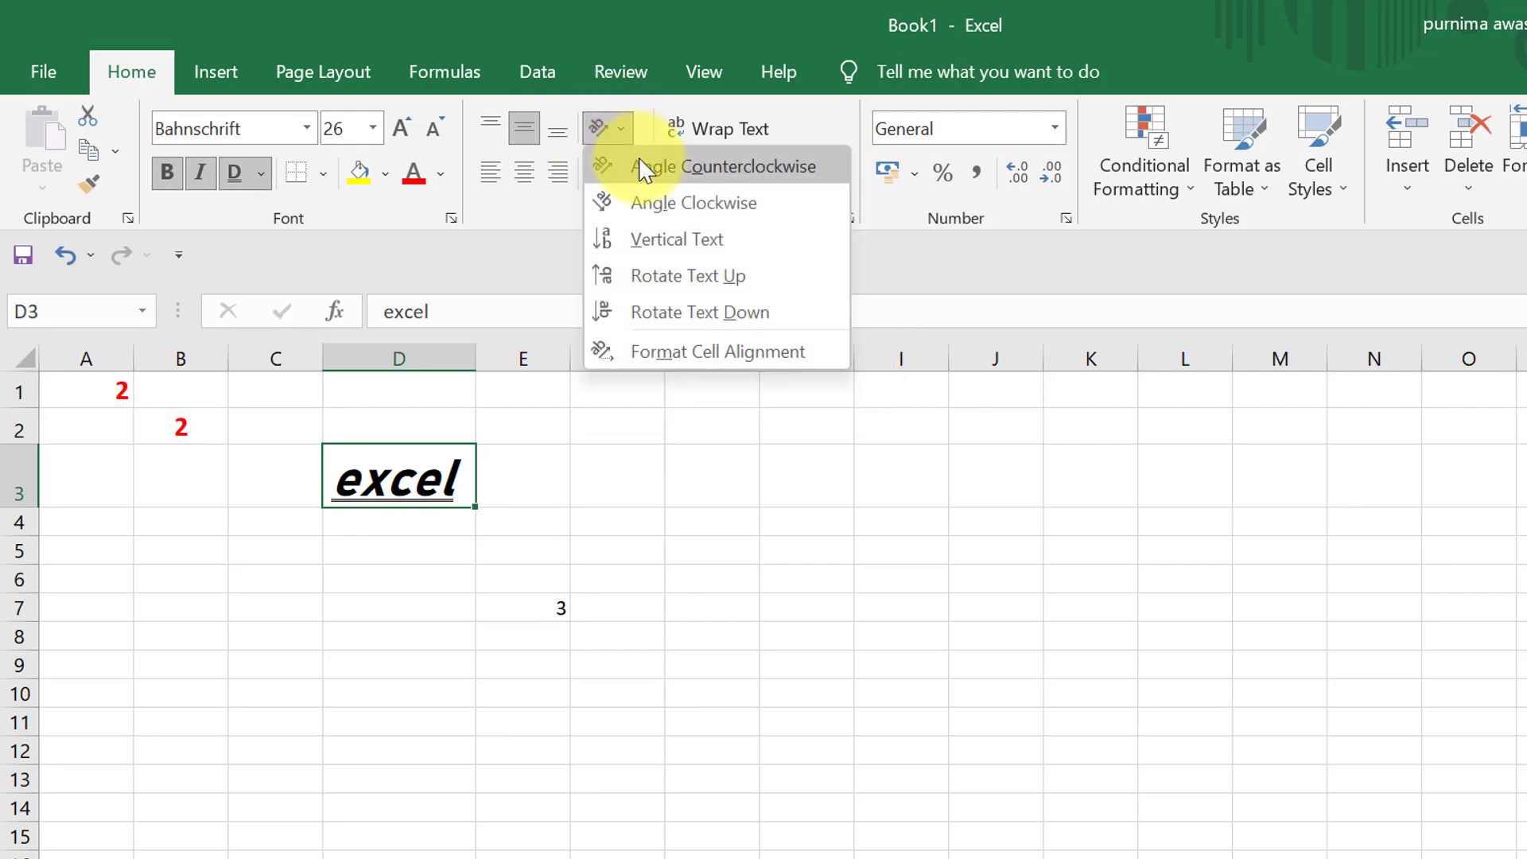
left_click(649, 169)
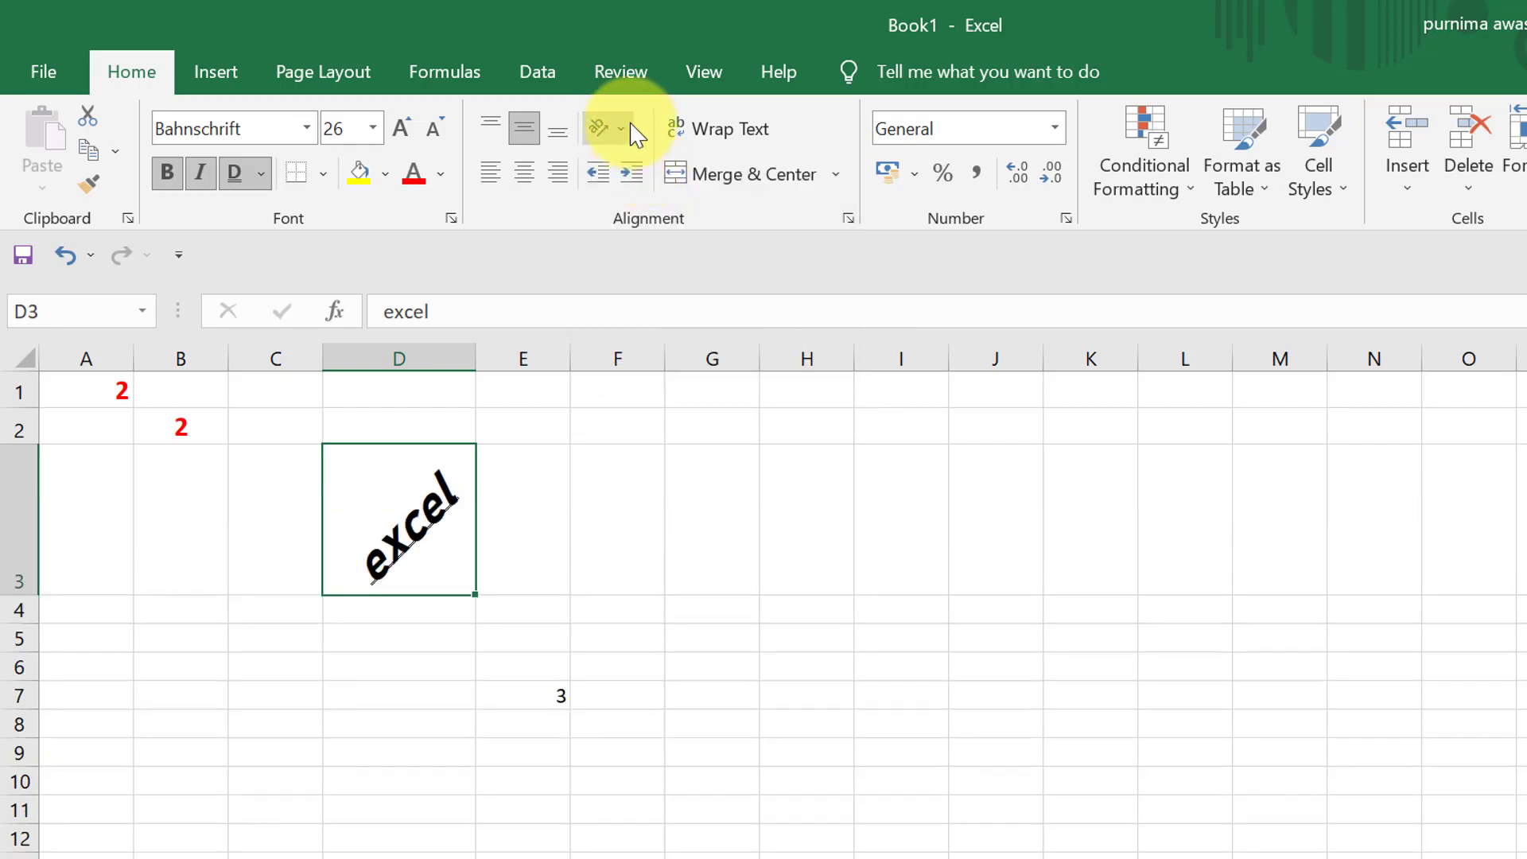
left_click(635, 132)
left_click(666, 204)
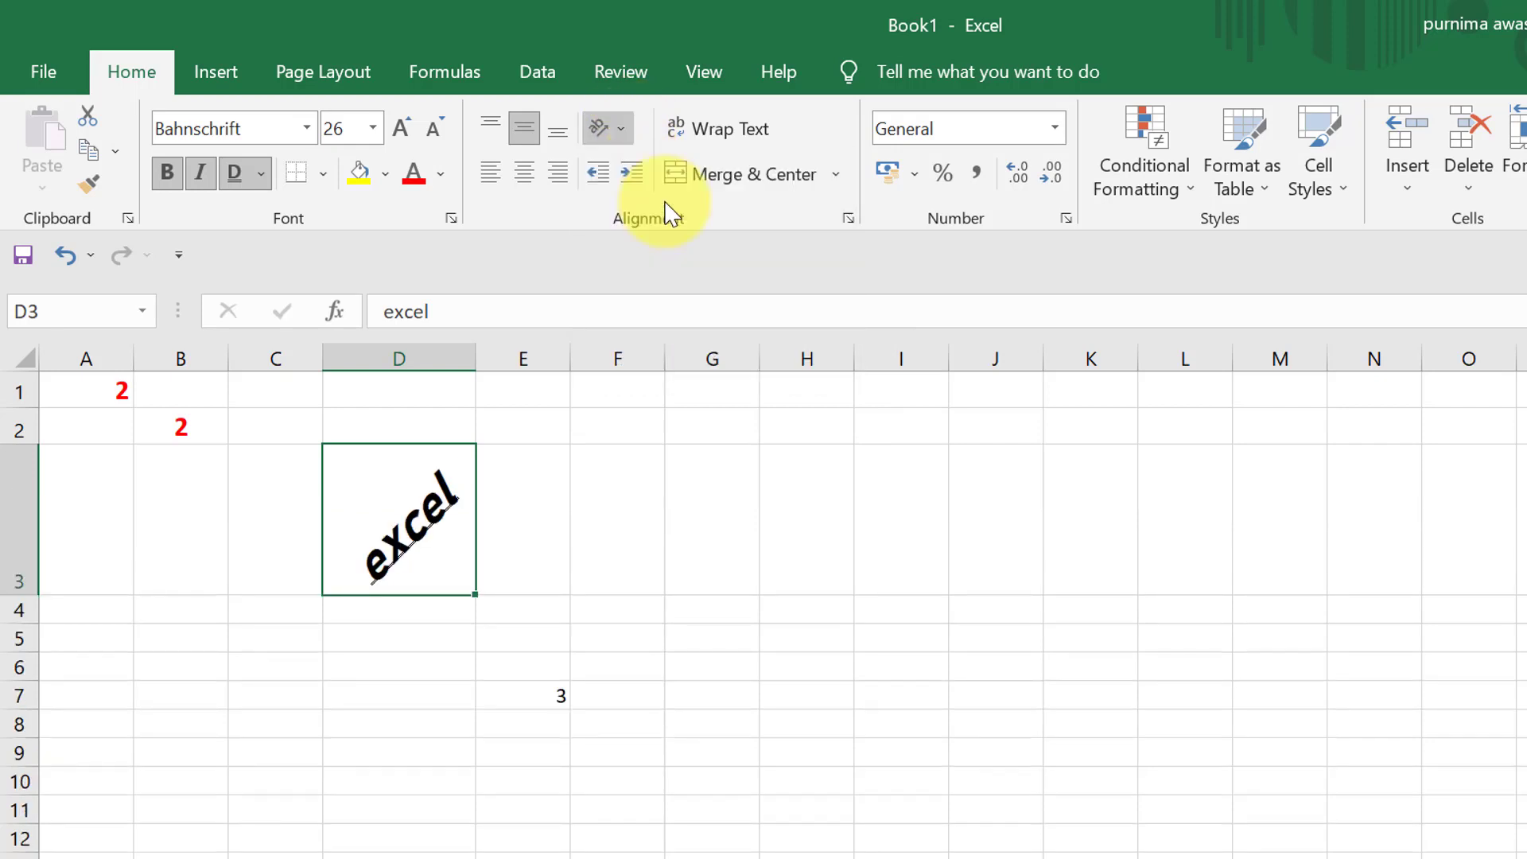
left_click(621, 129)
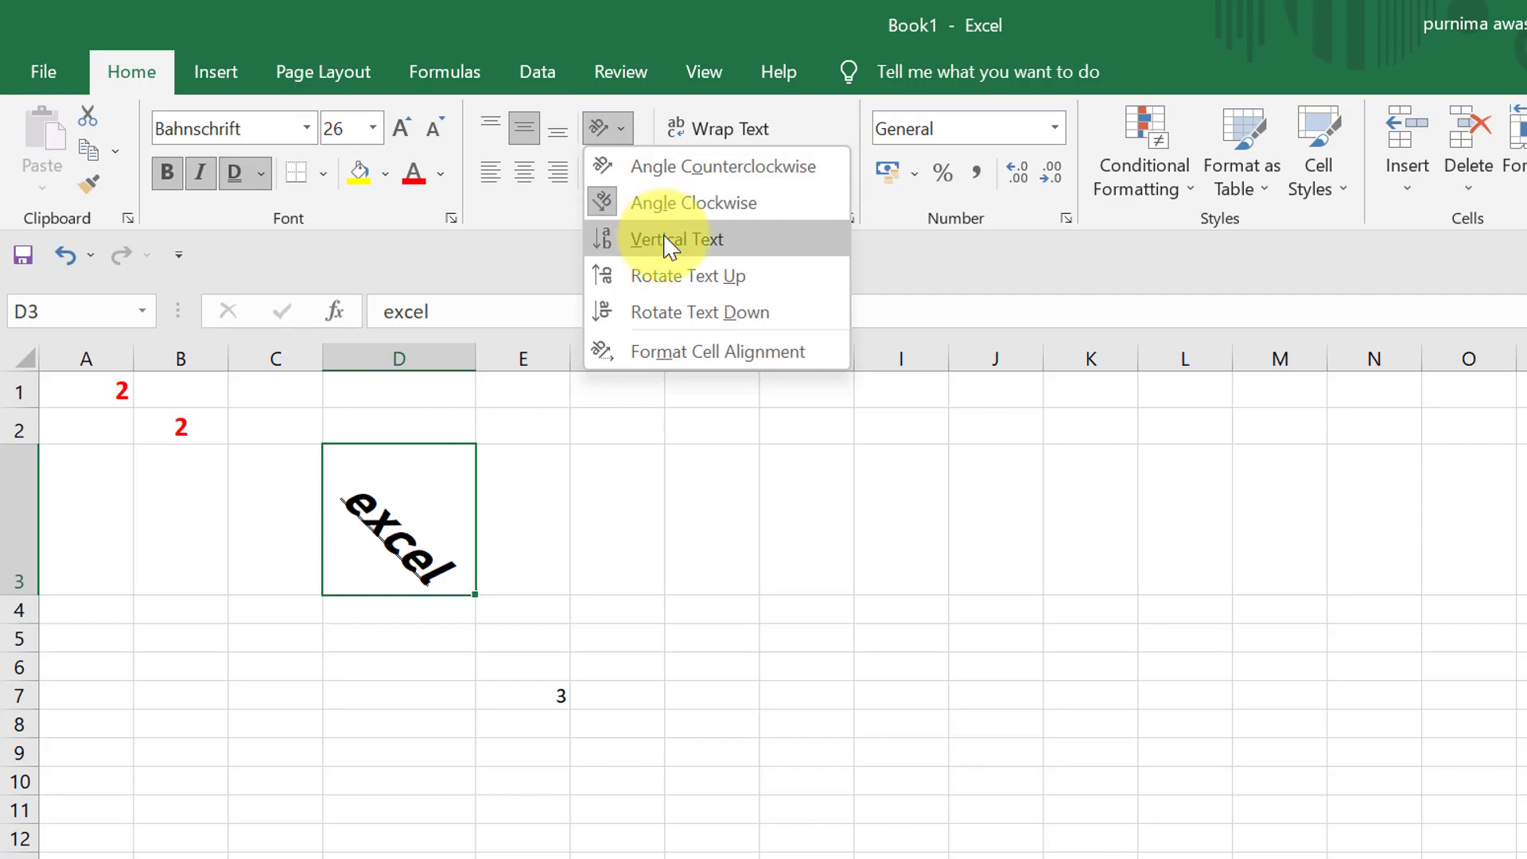
left_click(664, 236)
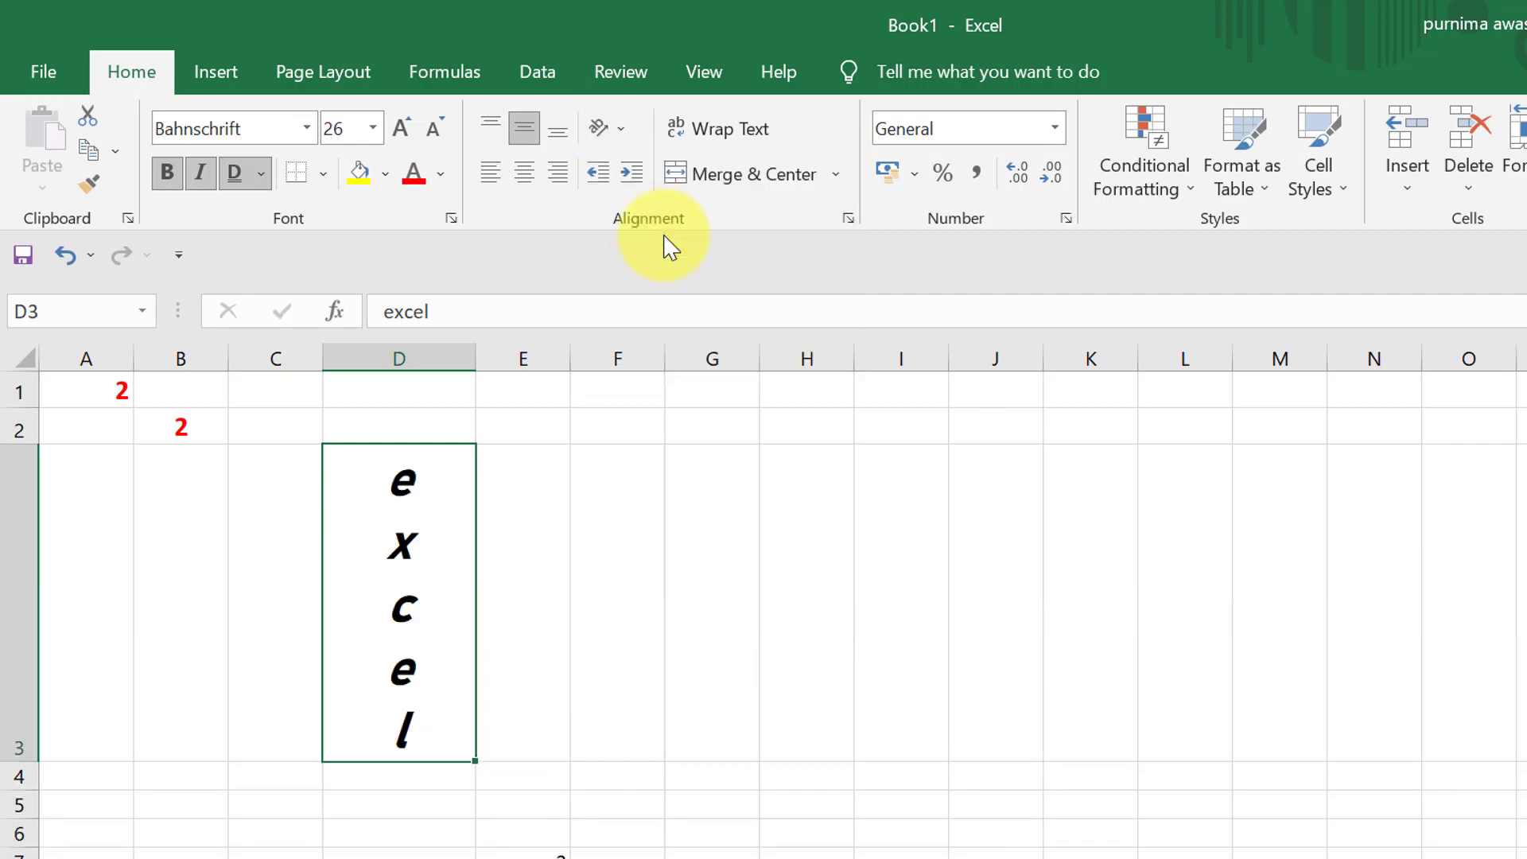
- Undo the three orientation changes made to cell D3
key("ctrl+z")
key("ctrl+z")
key("ctrl+z")
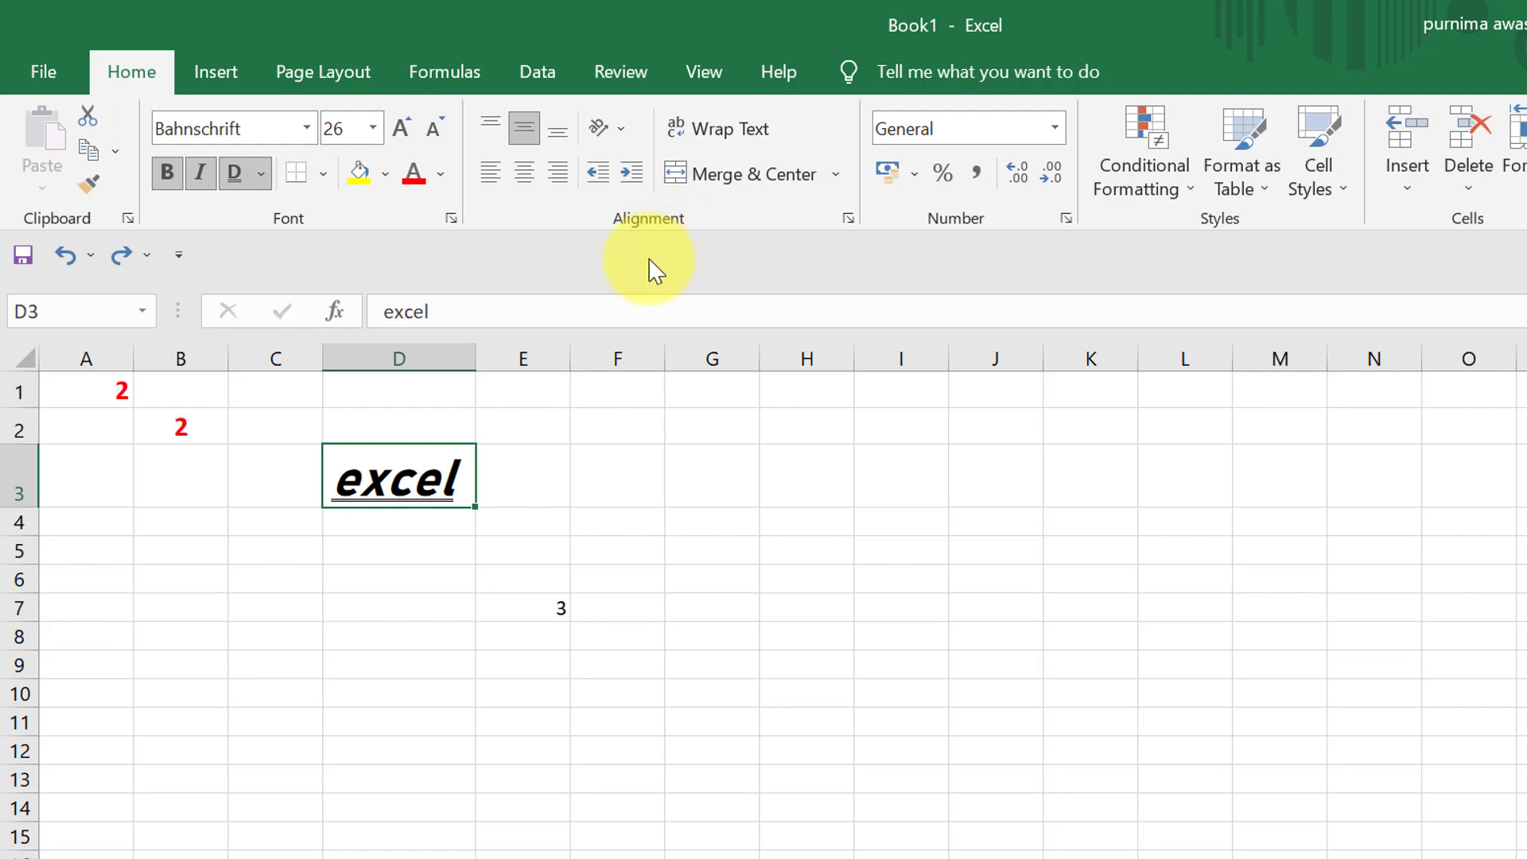
left_click(634, 524)
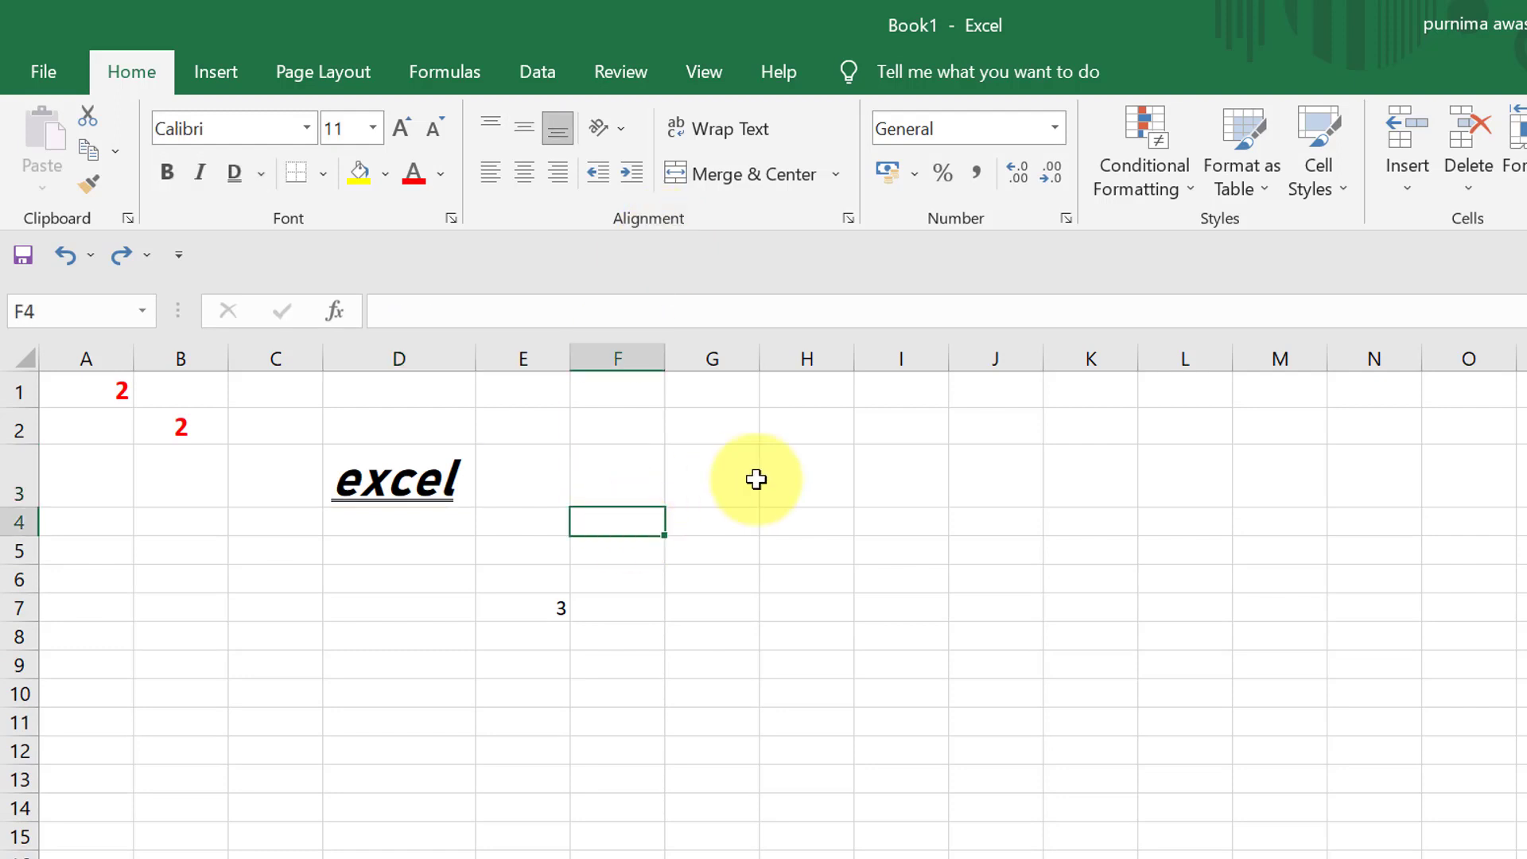
- Enter the text "marksheet" in cell G7
left_click(720, 599)
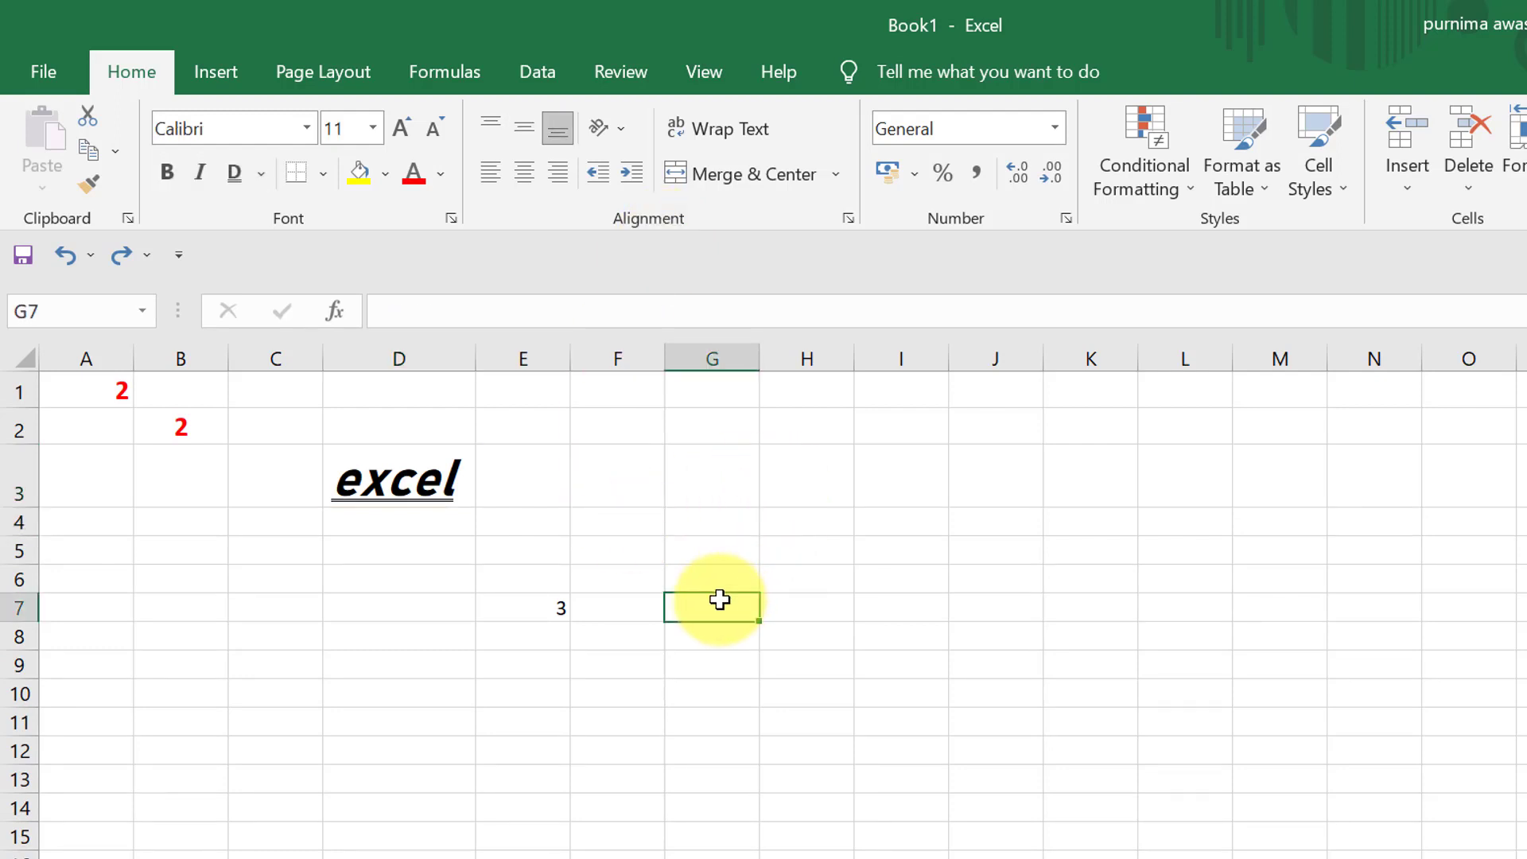
type("marksheet")
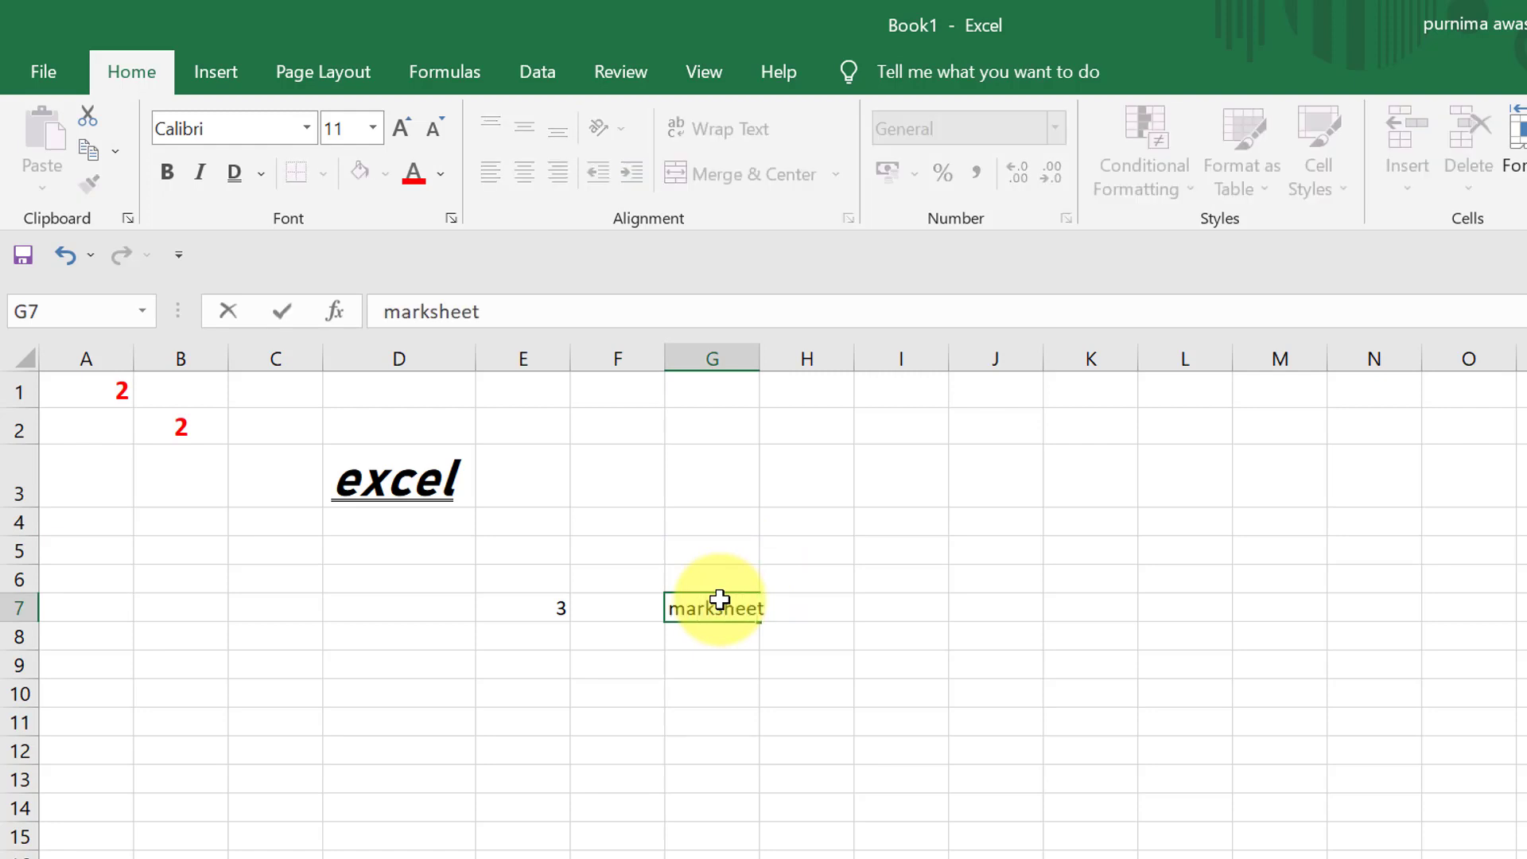
left_click(723, 699)
- Increase the font size of the text in cell G7 stepwise to 36
left_click(732, 617)
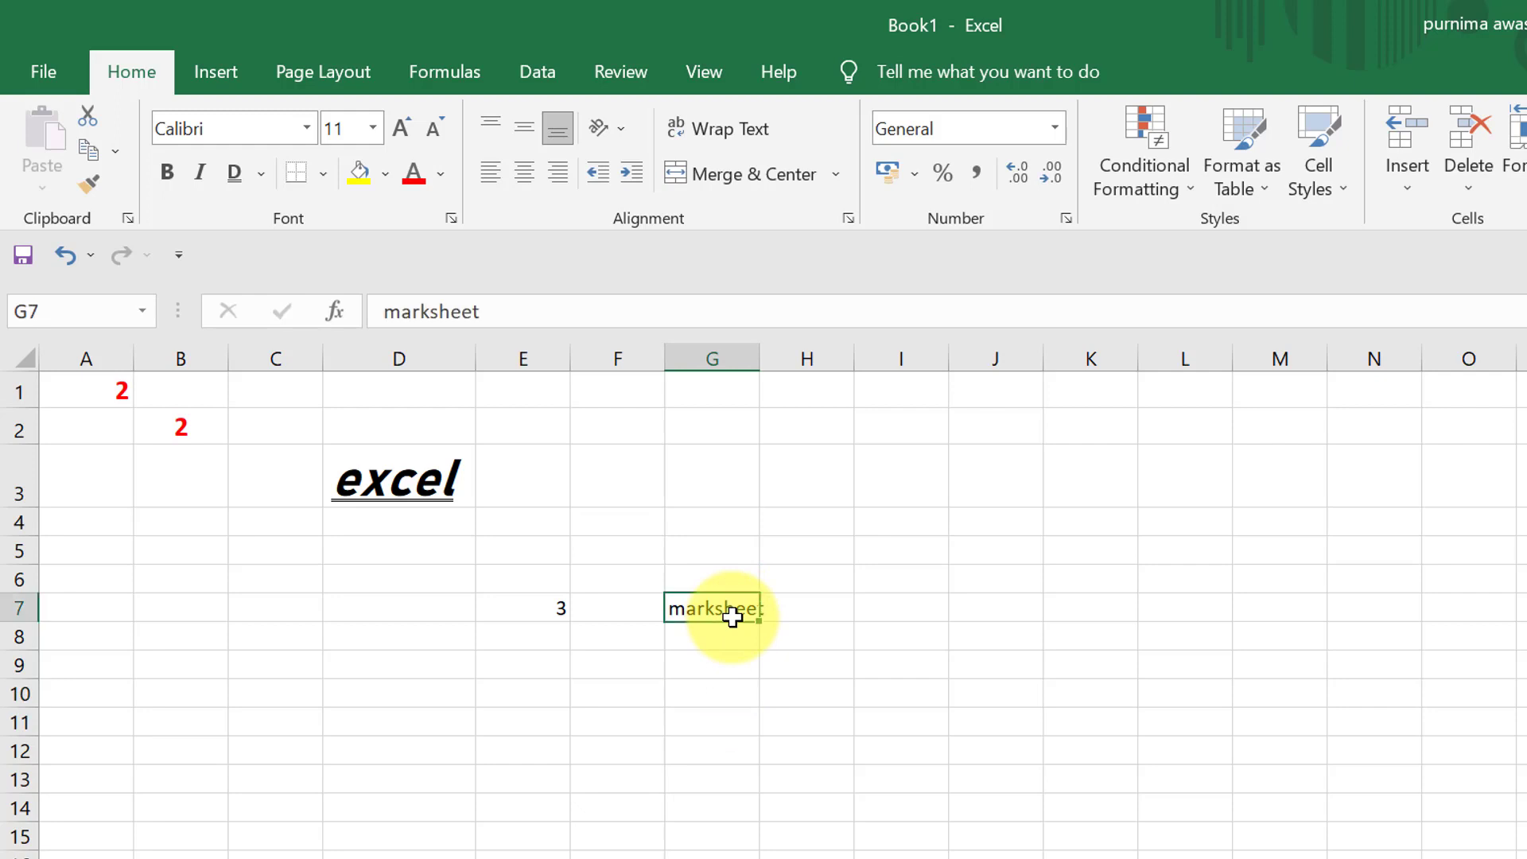
left_click(401, 128)
left_click(402, 128)
left_click(402, 128)
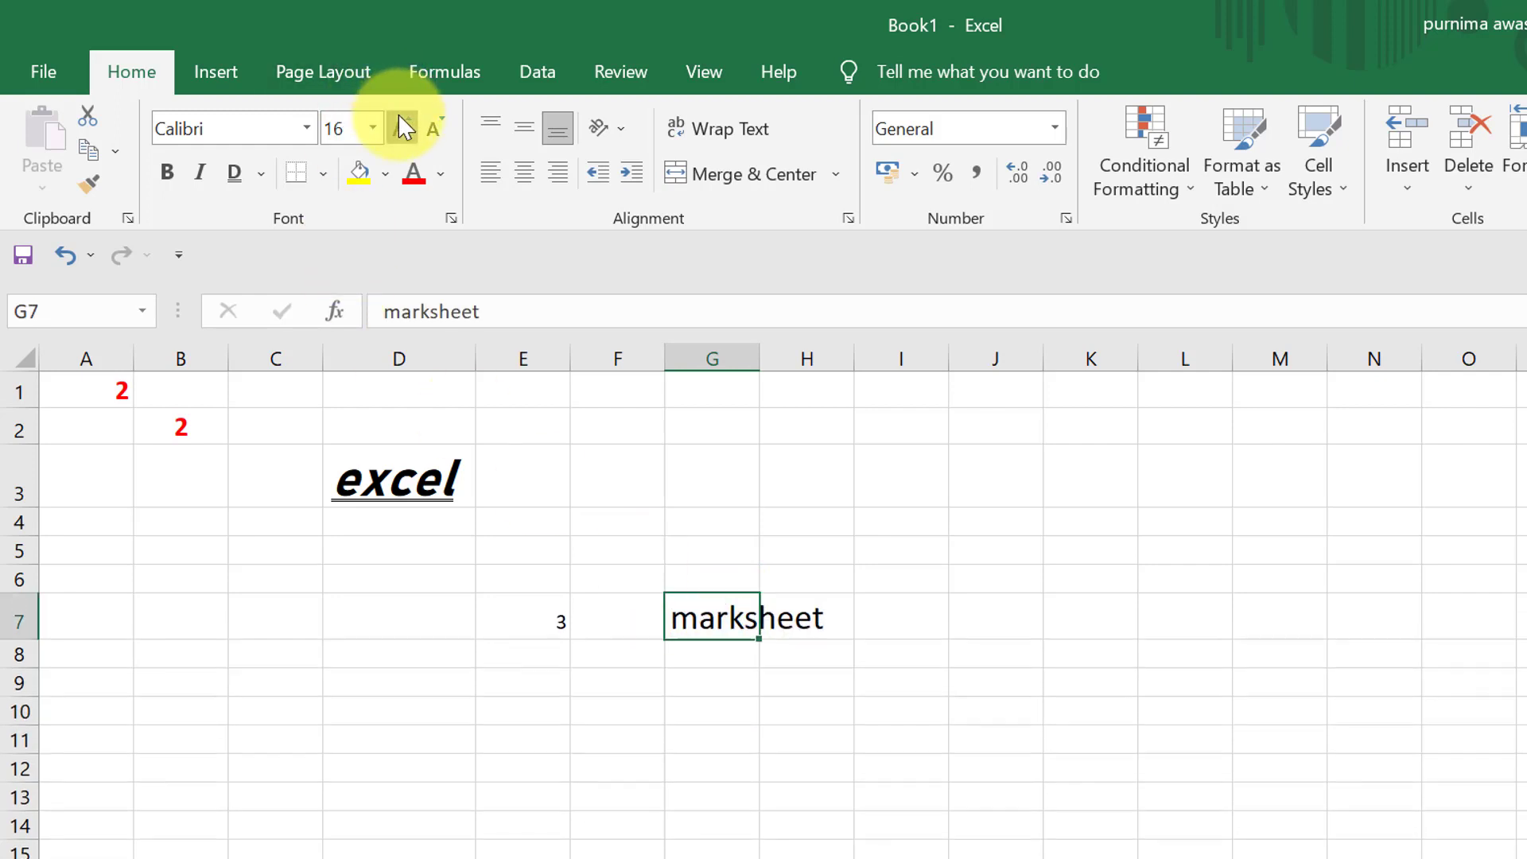
left_click(402, 128)
left_click(402, 128)
left_click(401, 128)
left_click(402, 129)
left_click(402, 128)
left_click(402, 128)
left_click(401, 128)
left_click(1102, 748)
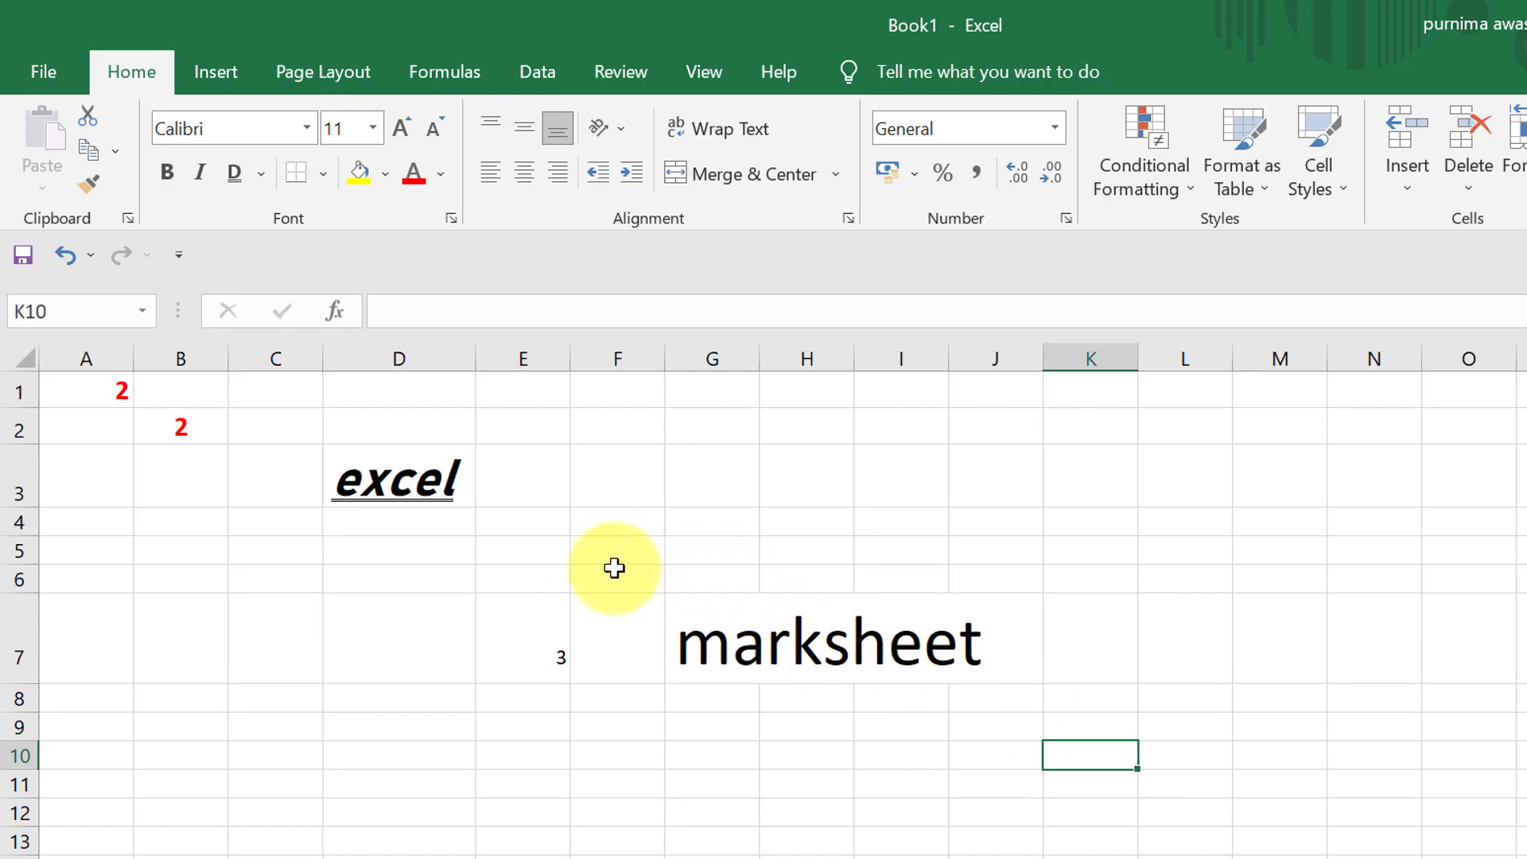
- Merge and center the range F6:K8 around "marksheet" and align the text vertically to the middle
left_click_drag(613, 565, 1074, 699)
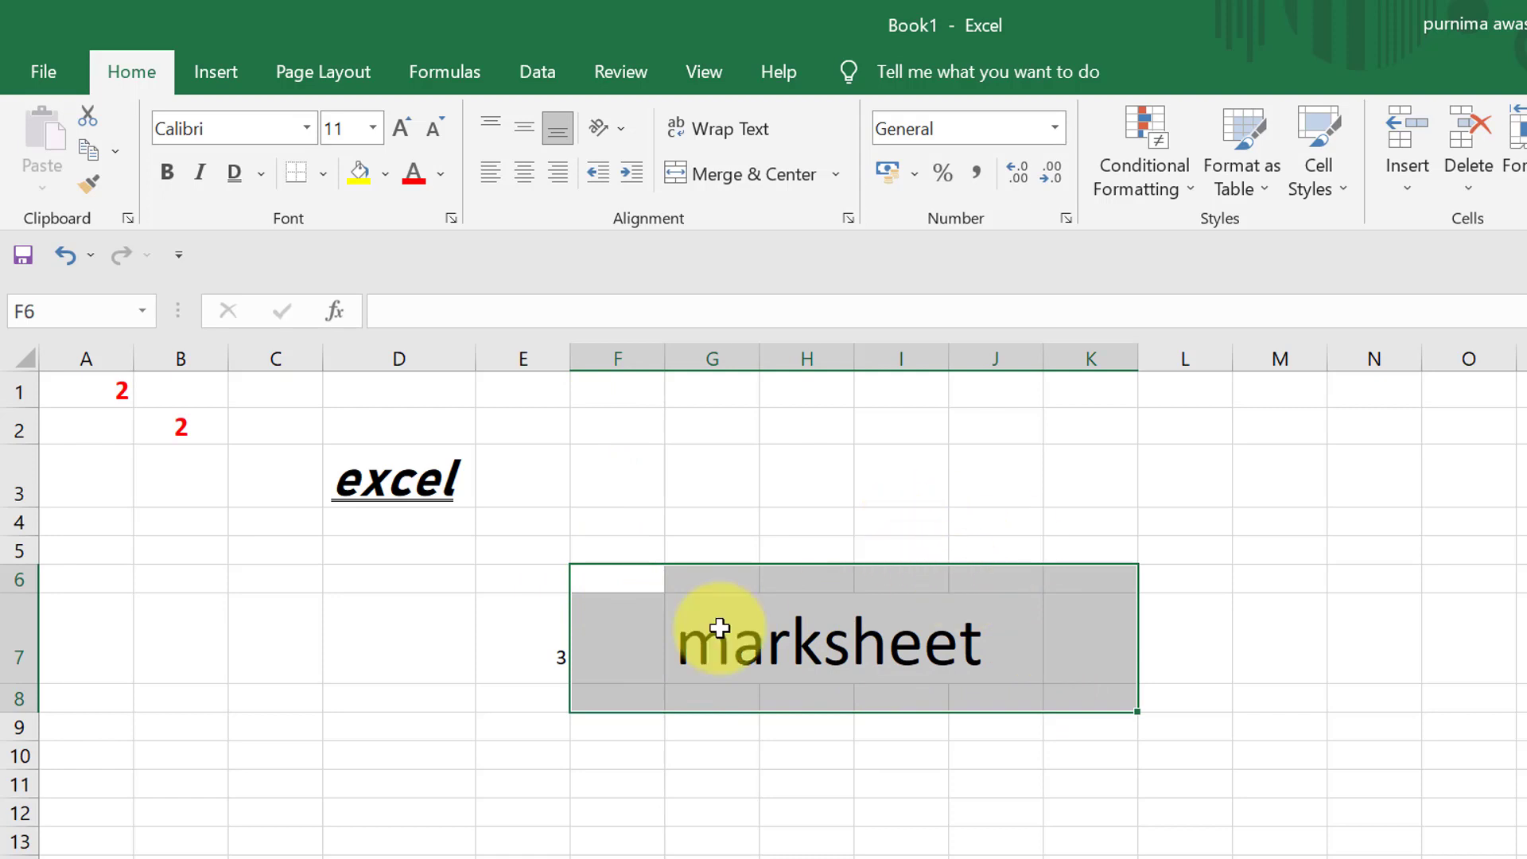
left_click(720, 183)
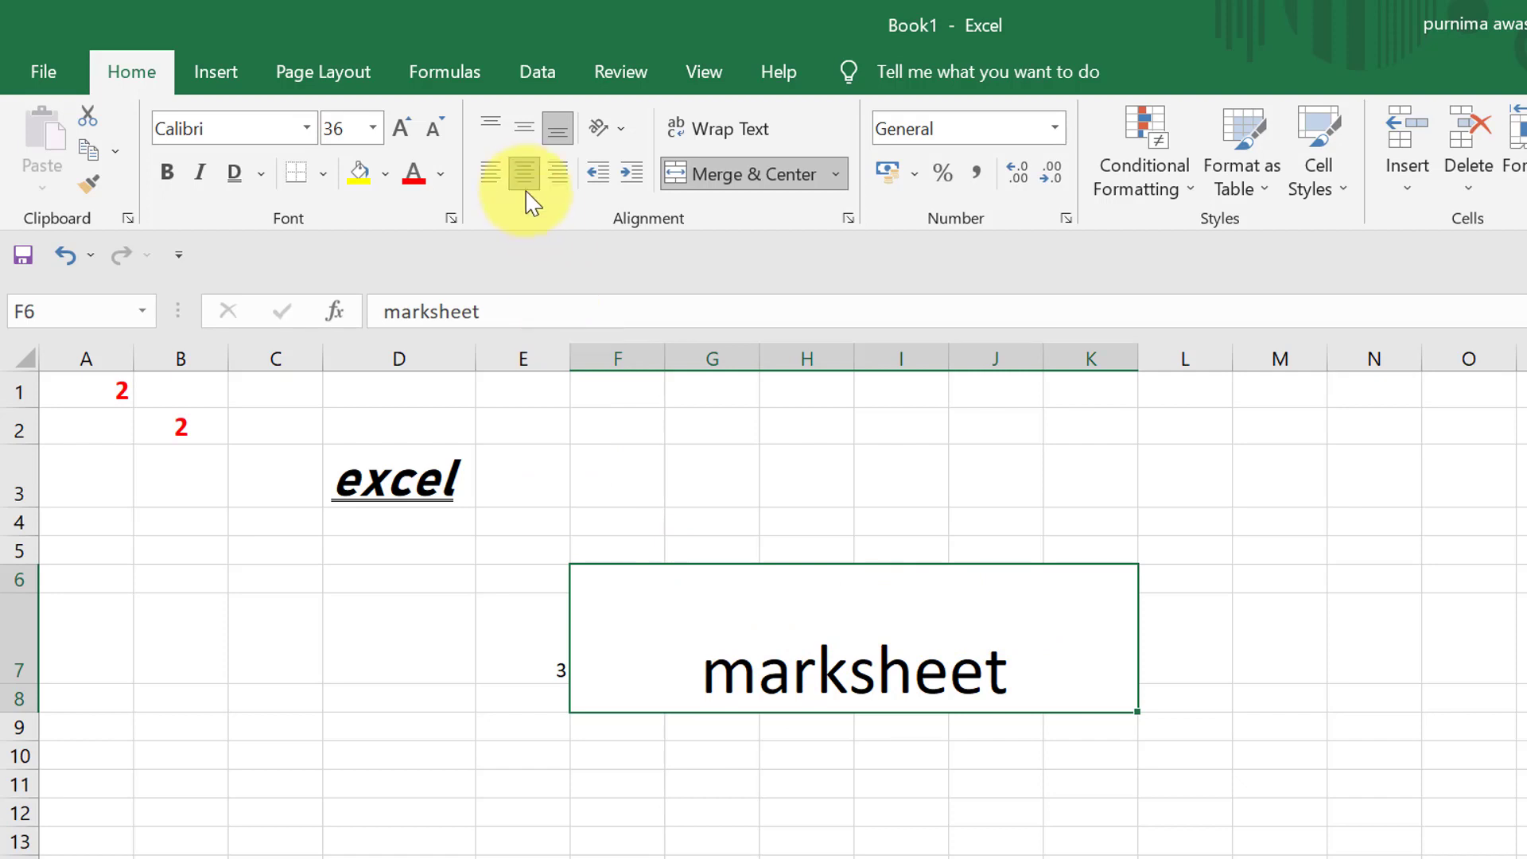
left_click(523, 143)
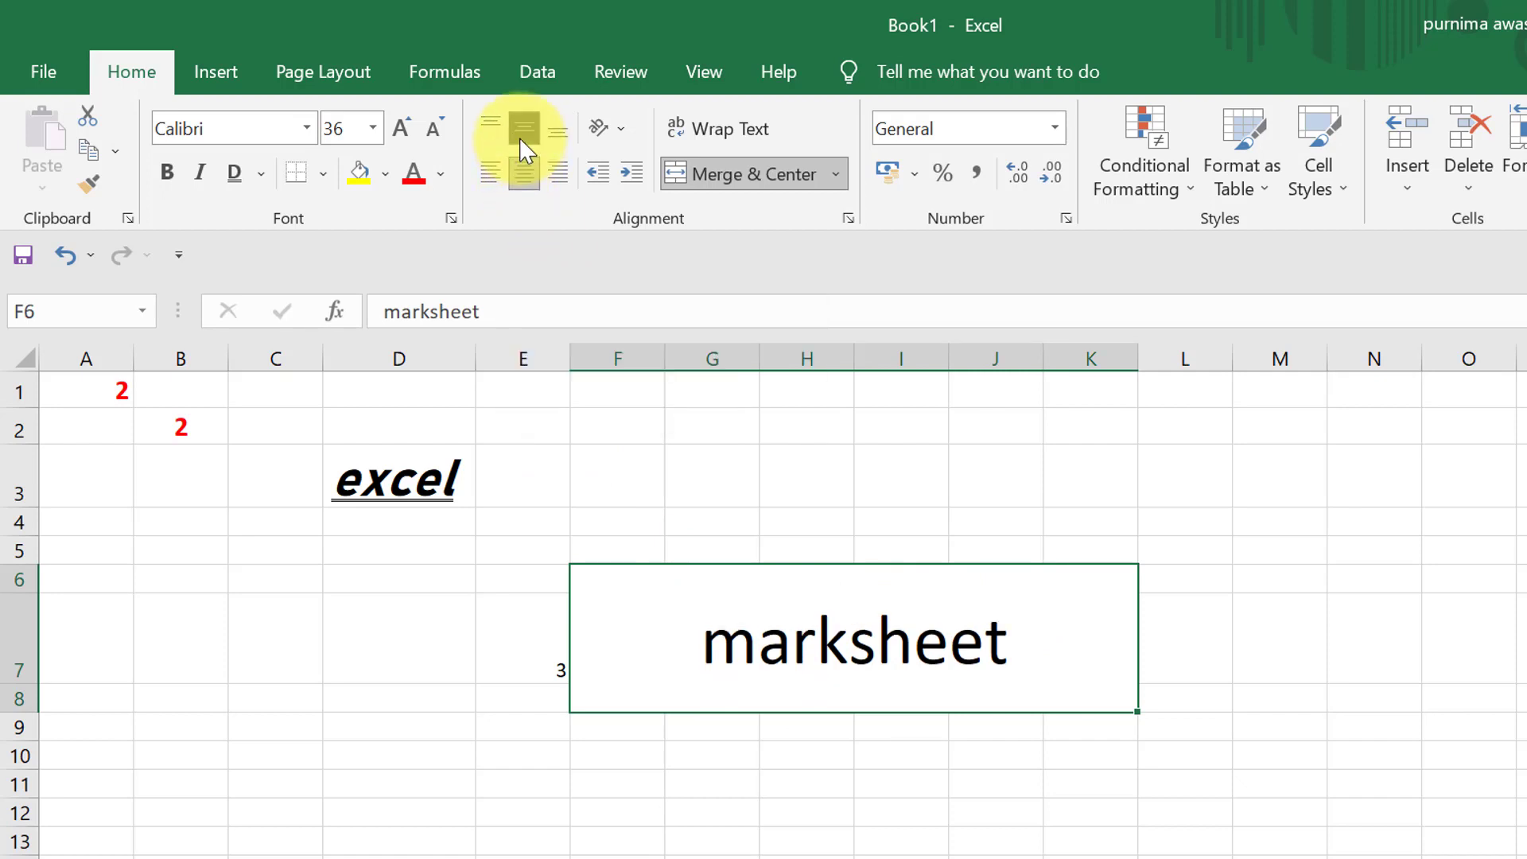
- Try top and bottom vertical alignment on the merged "marksheet" cell and return it to middle alignment
left_click(497, 124)
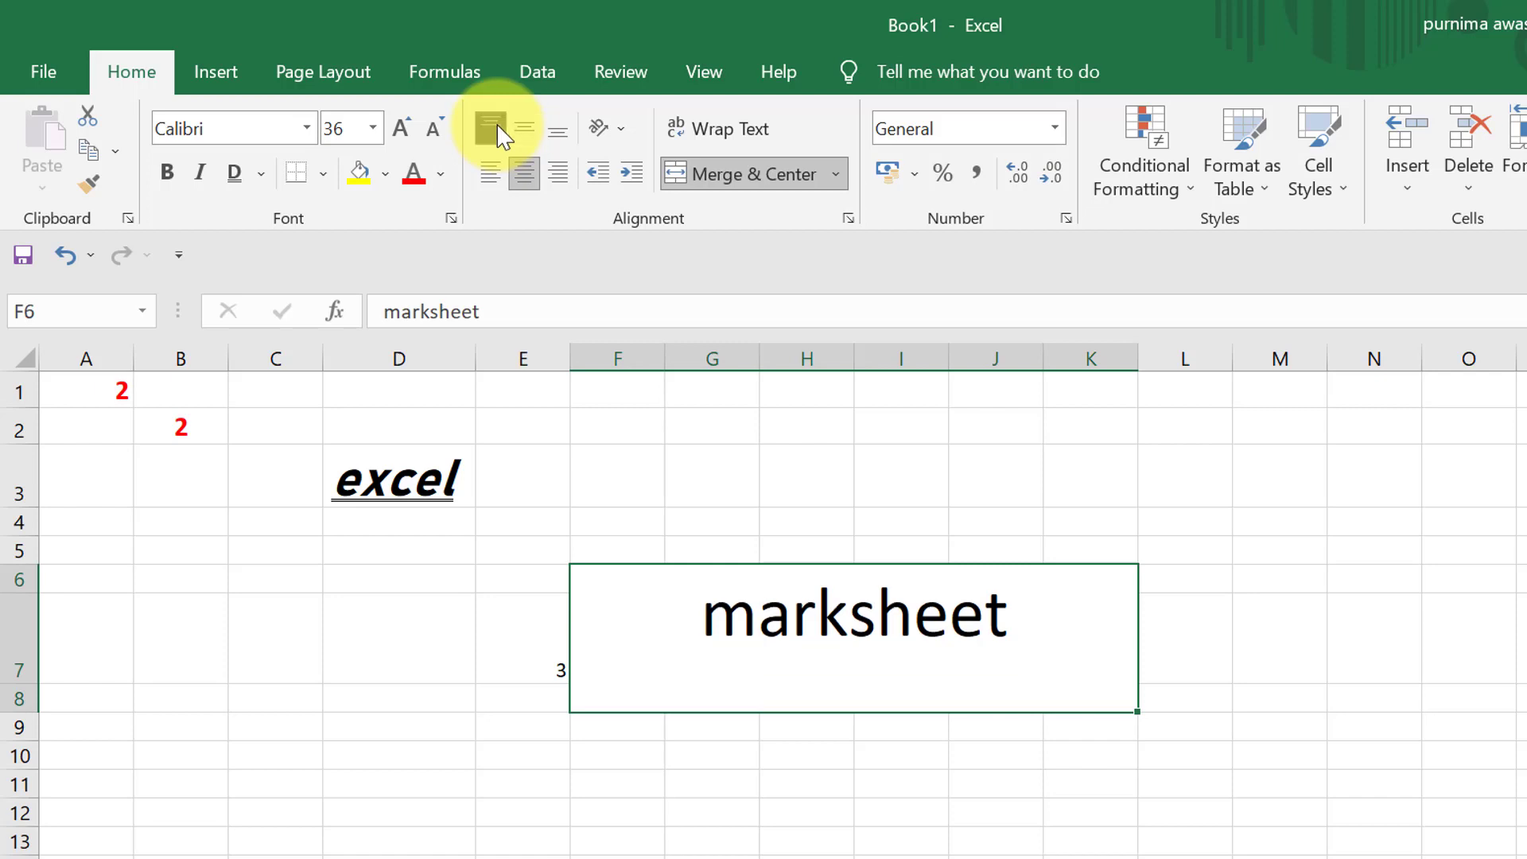
left_click(522, 125)
left_click(559, 132)
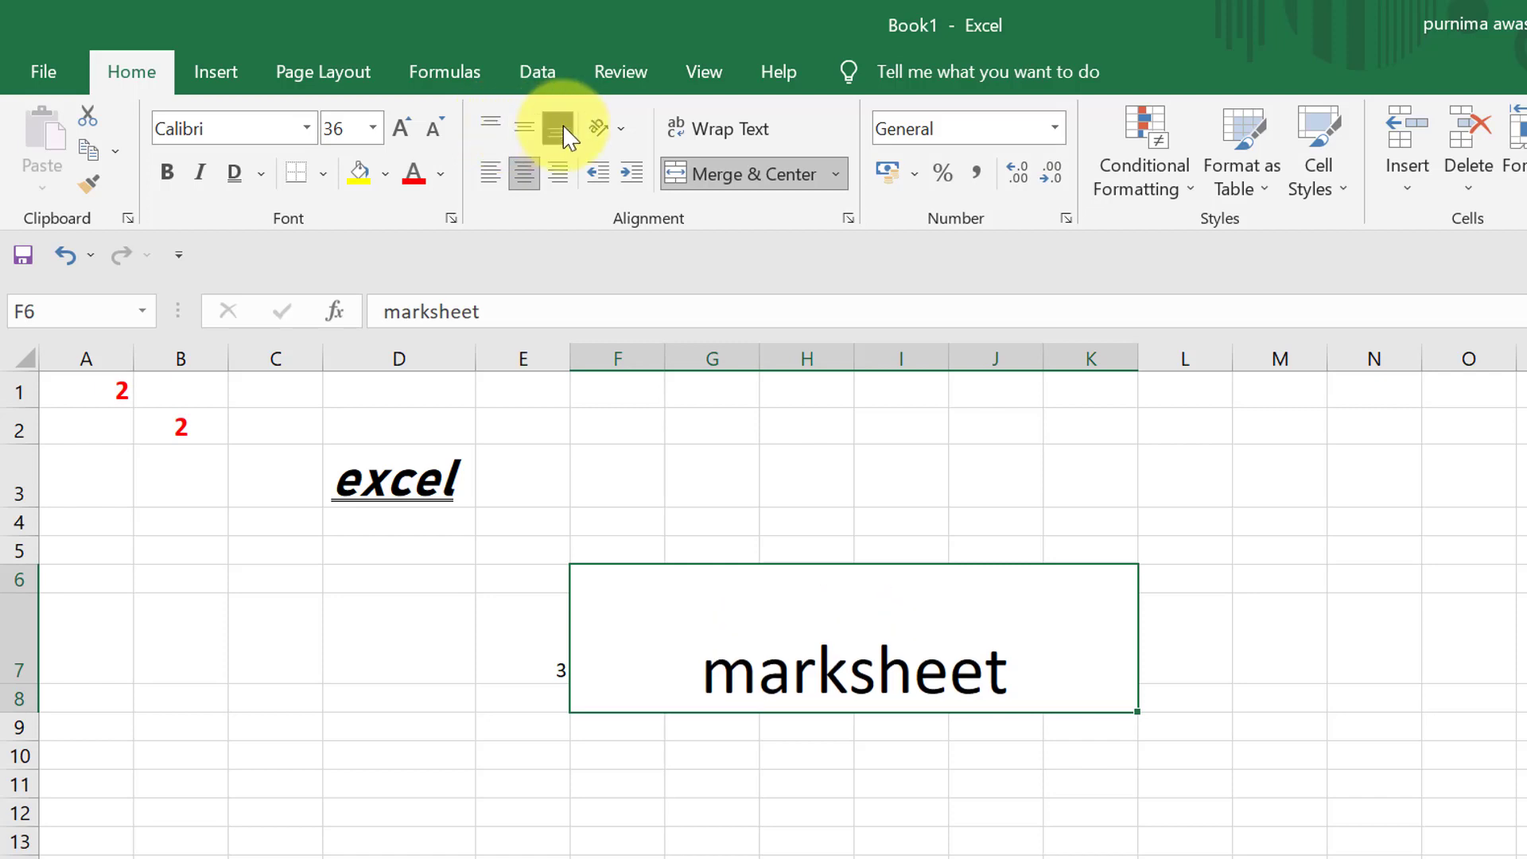
left_click(536, 139)
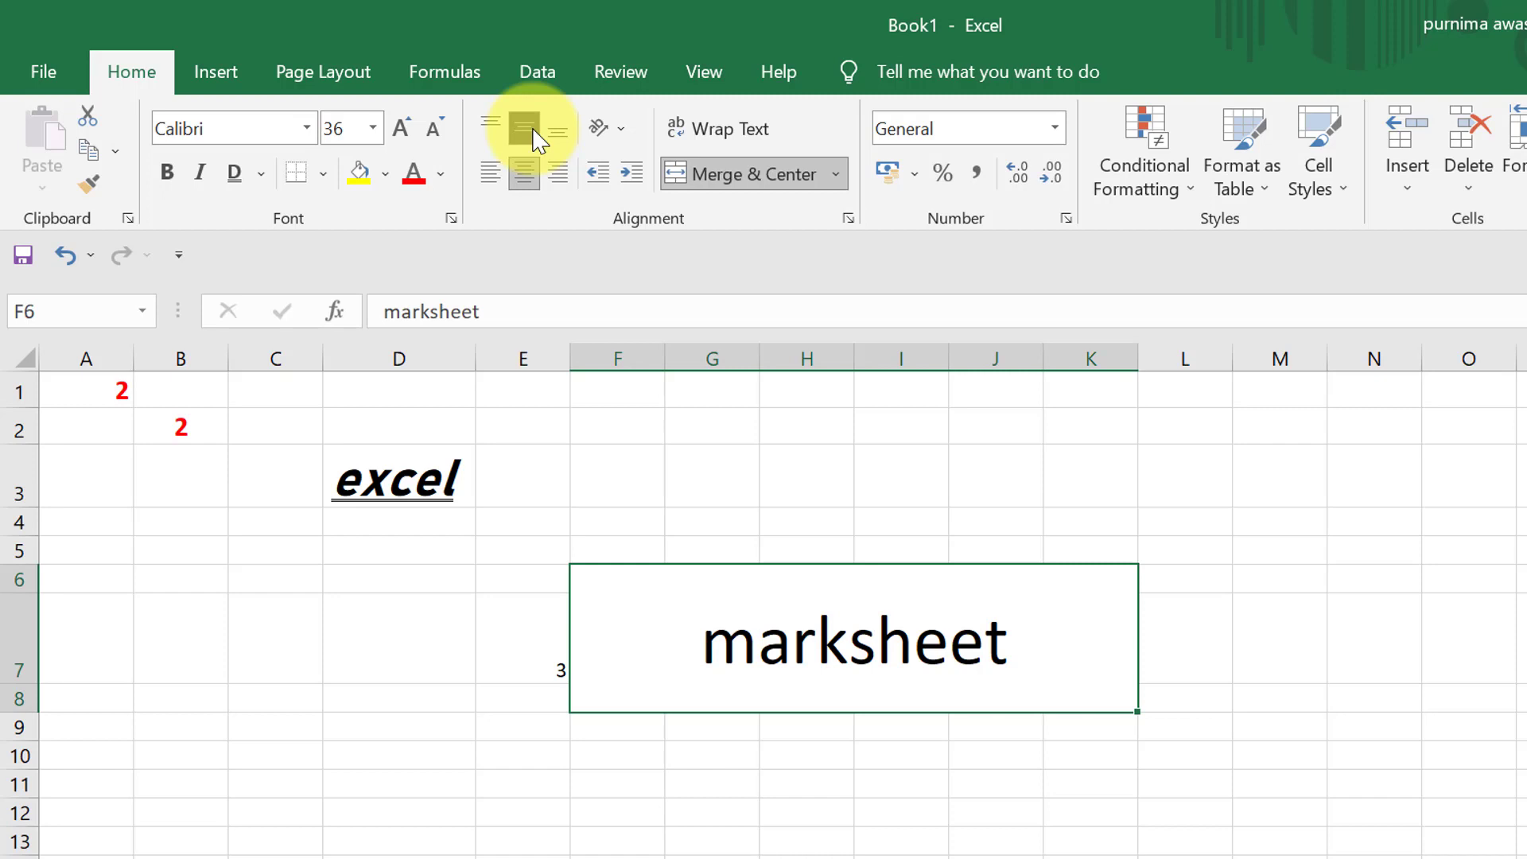
- Enter the text "tutorials" in cell M10 and try to increase its font size
left_click(1282, 755)
type("tutorials")
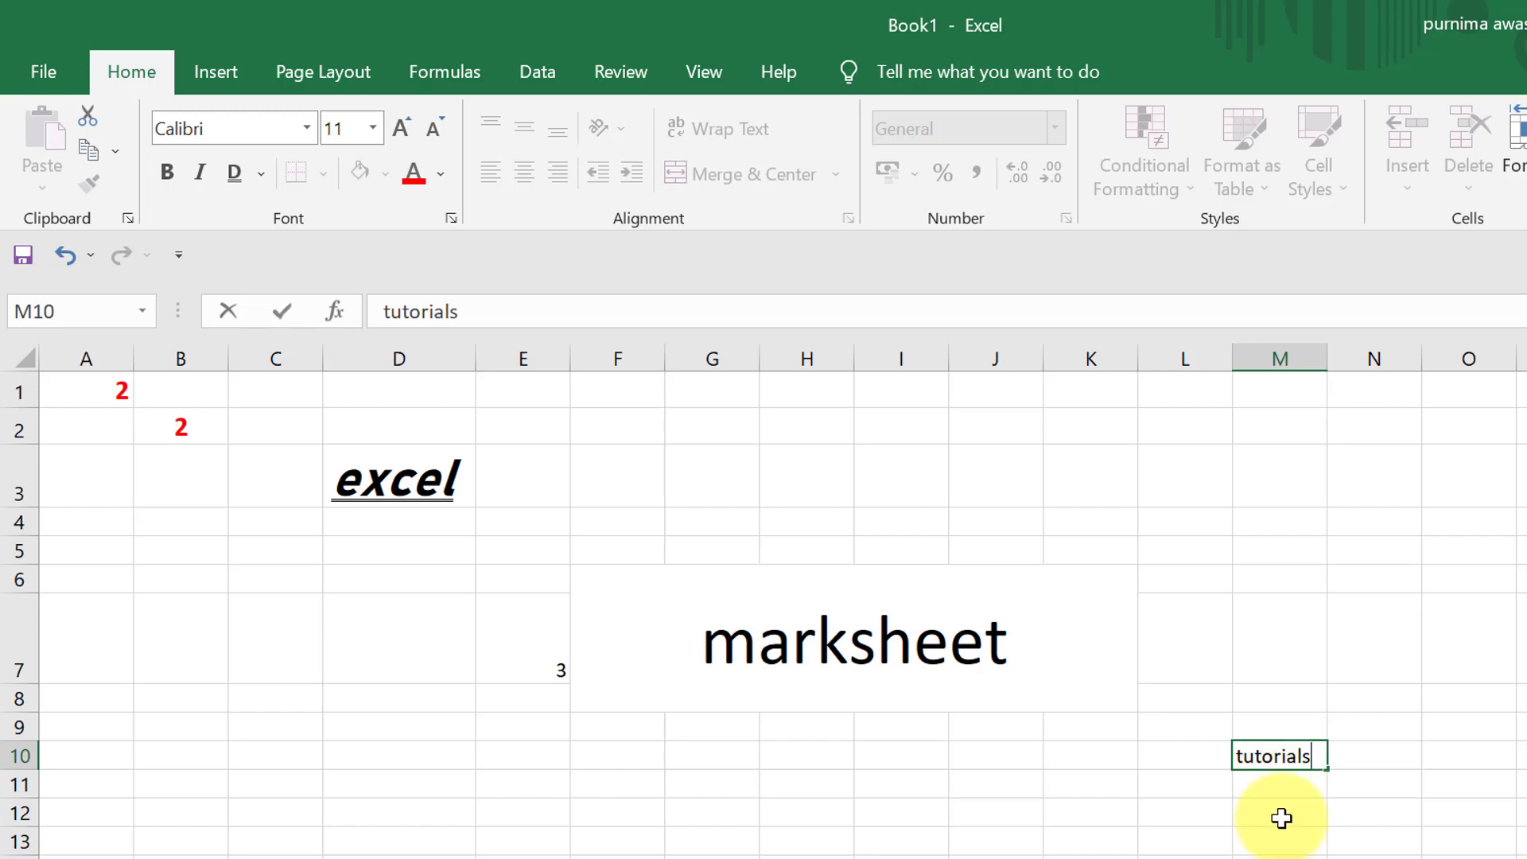
left_click(401, 127)
left_click(401, 127)
left_click(401, 127)
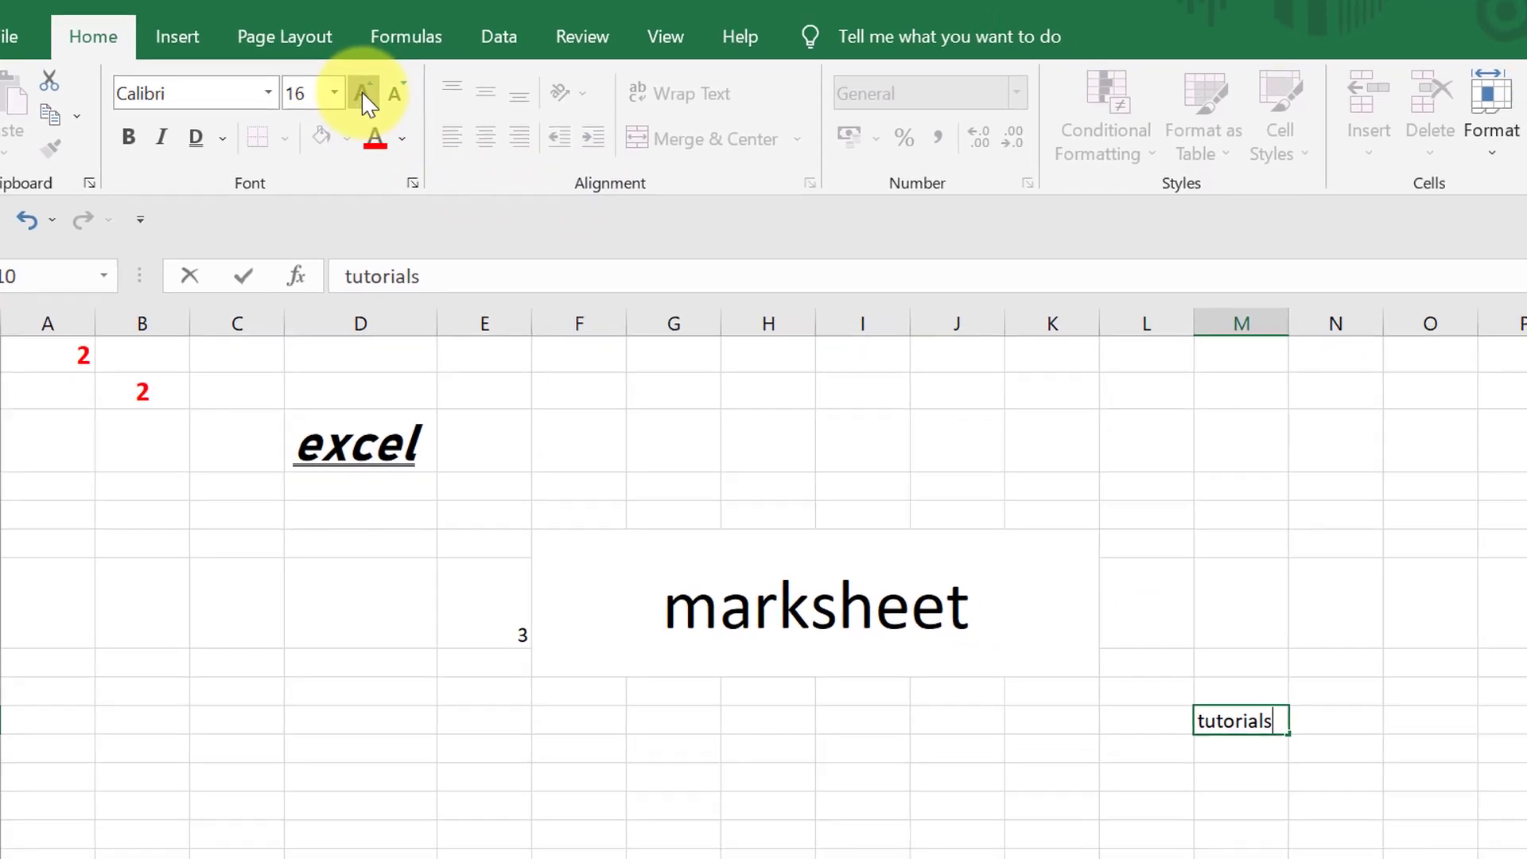
left_click(401, 127)
left_click(401, 127)
left_click(401, 128)
left_click(401, 127)
left_click(401, 127)
left_click(931, 726)
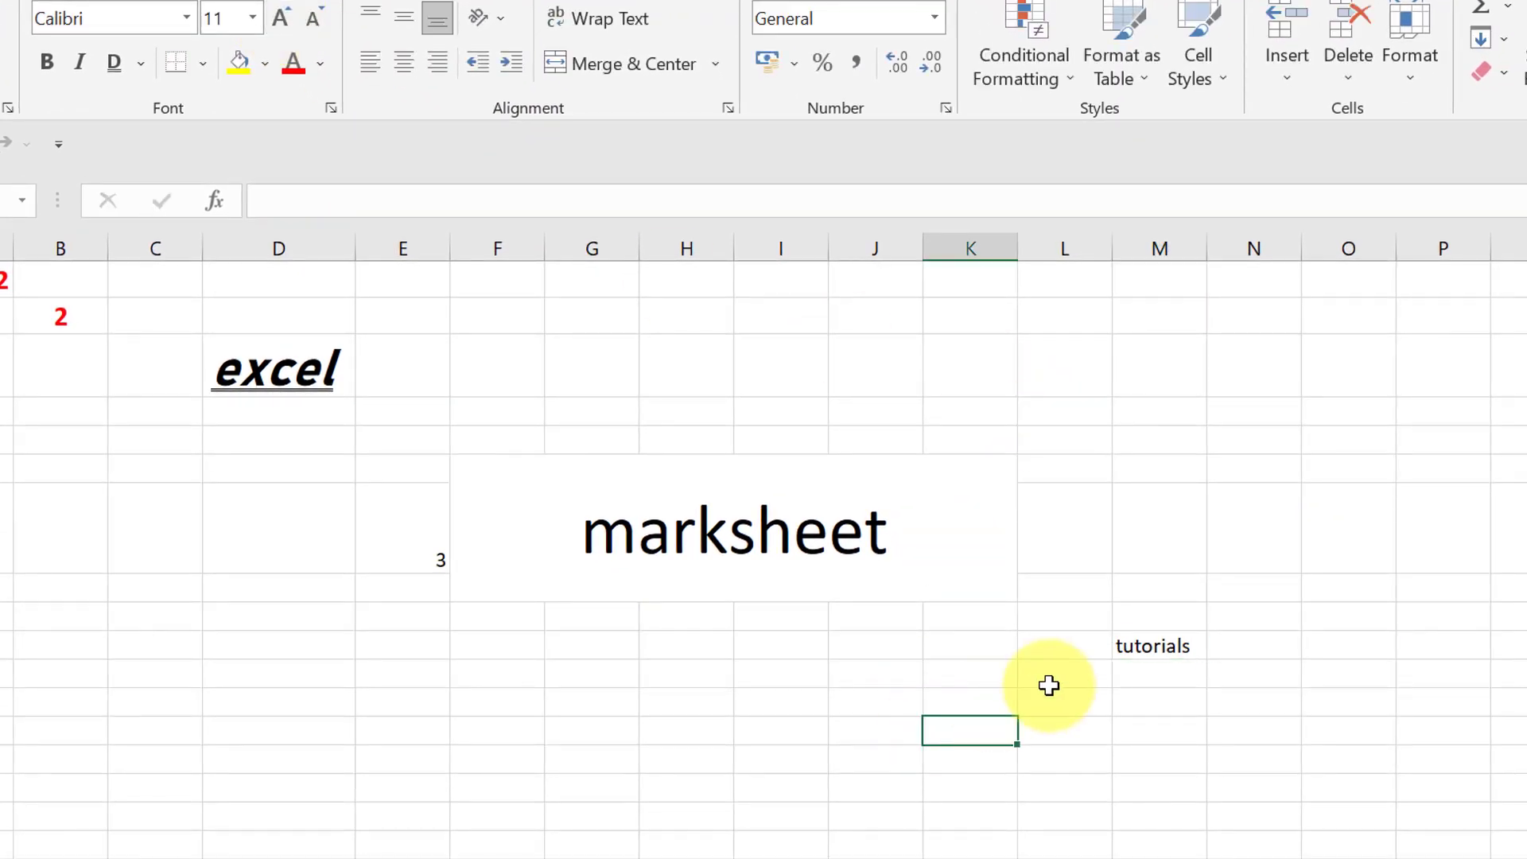
- Increase the font size of the text "tutorials" in cell M10 stepwise to 24
left_click(1167, 650)
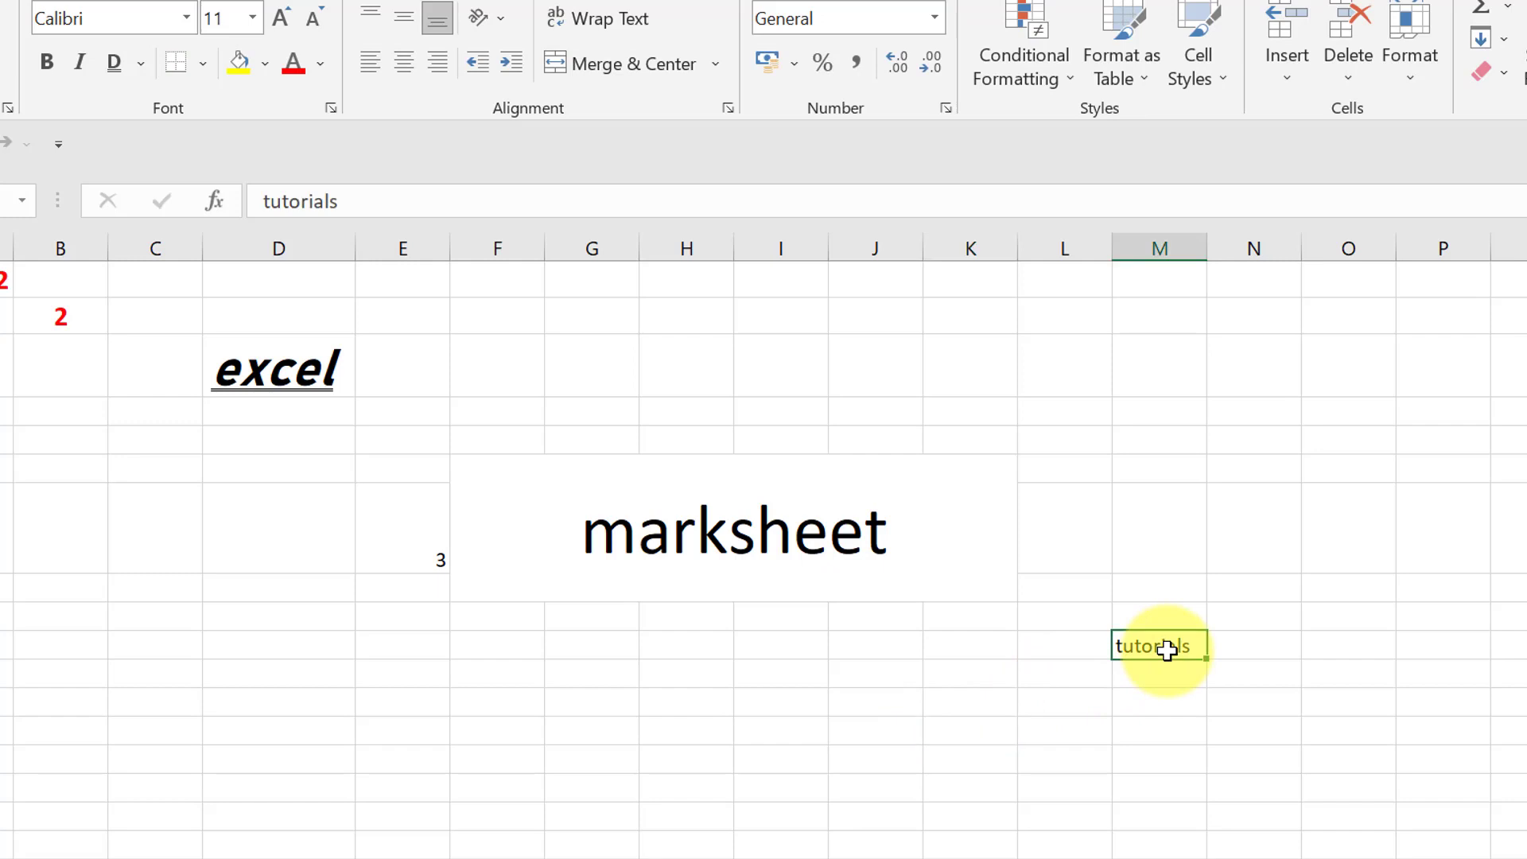
left_click(280, 18)
left_click(280, 17)
left_click(280, 18)
left_click(280, 18)
left_click(280, 17)
left_click(280, 17)
left_click(280, 17)
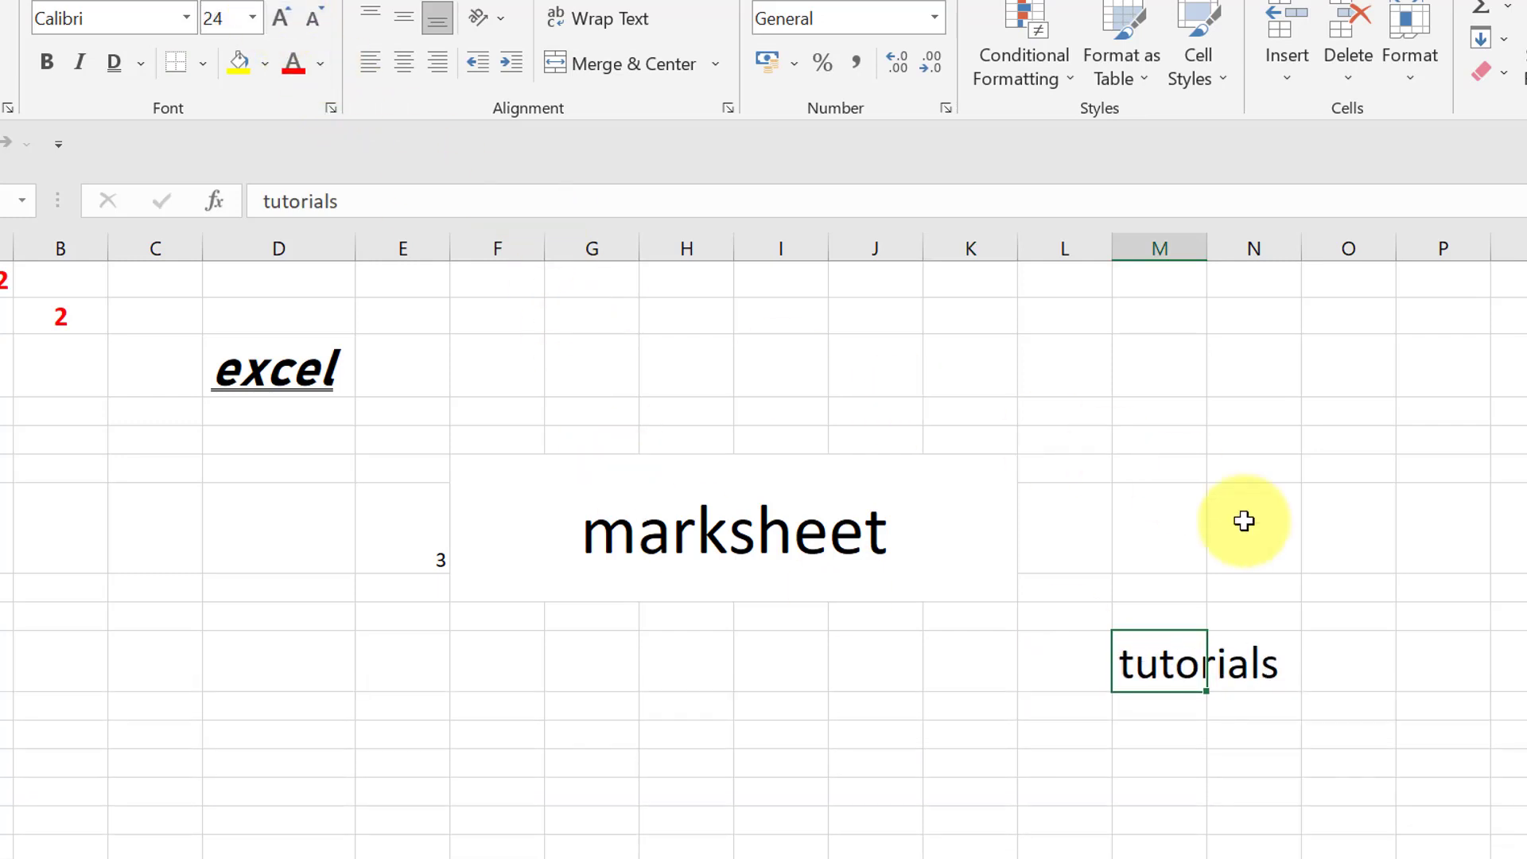
left_click(1320, 733)
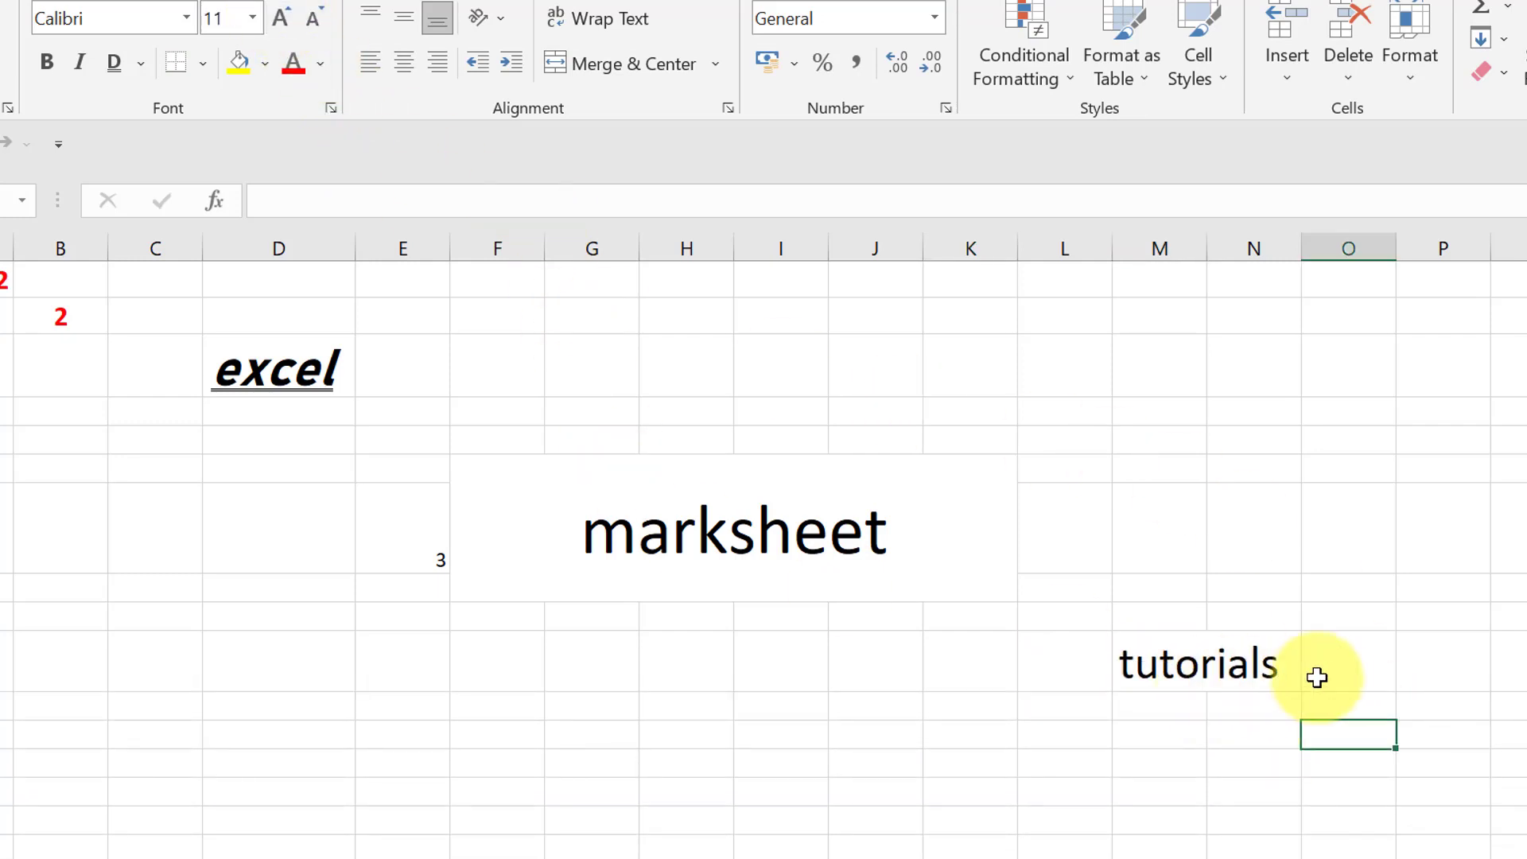
- Try Wrap Text on the "tutorials" cell M10 and turn the wrapping off again
left_click(1211, 660)
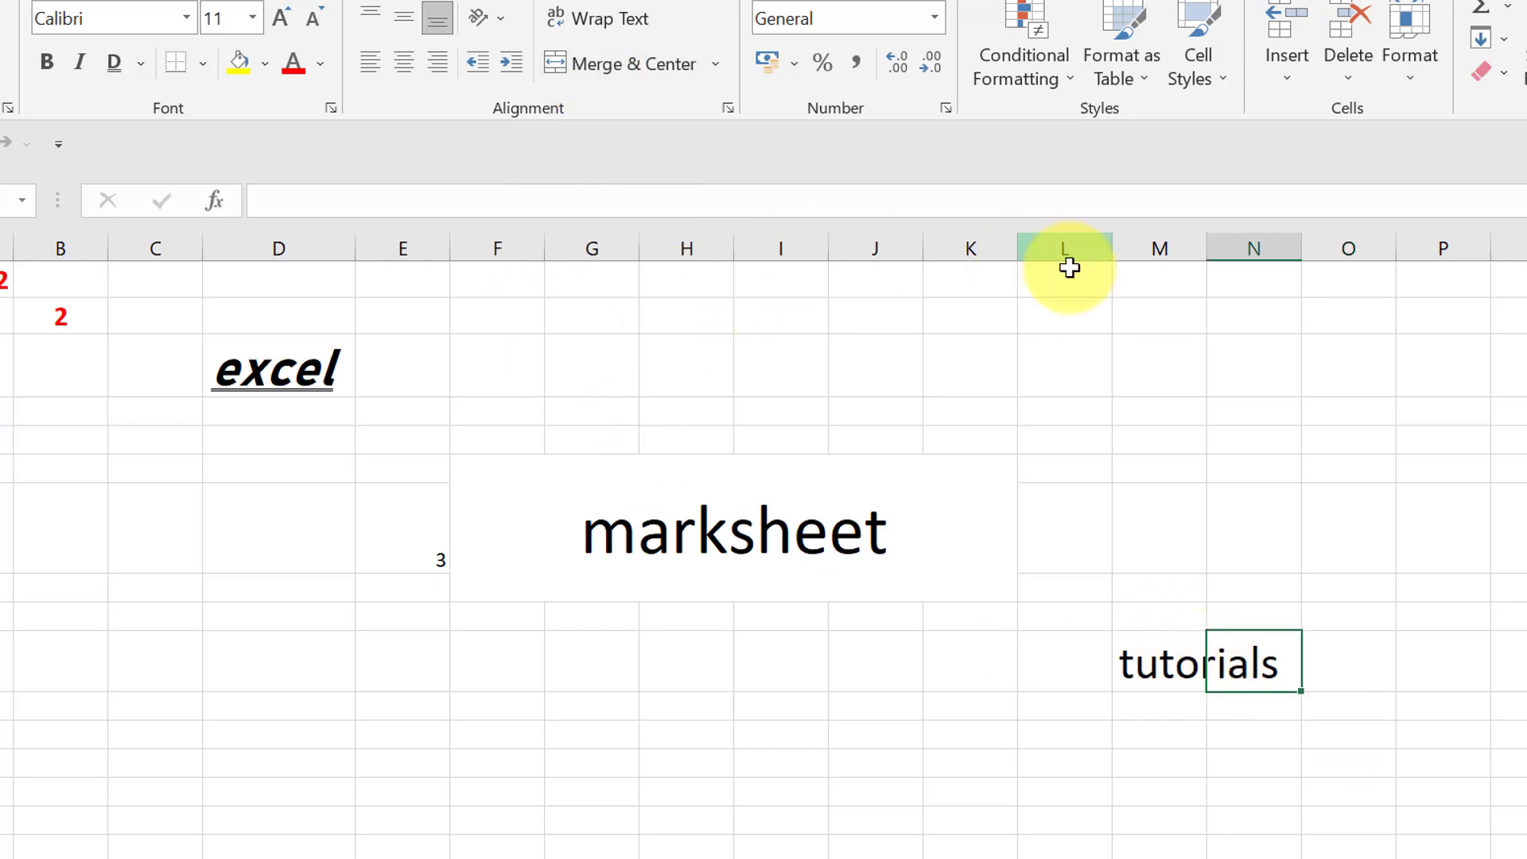
left_click(1153, 654)
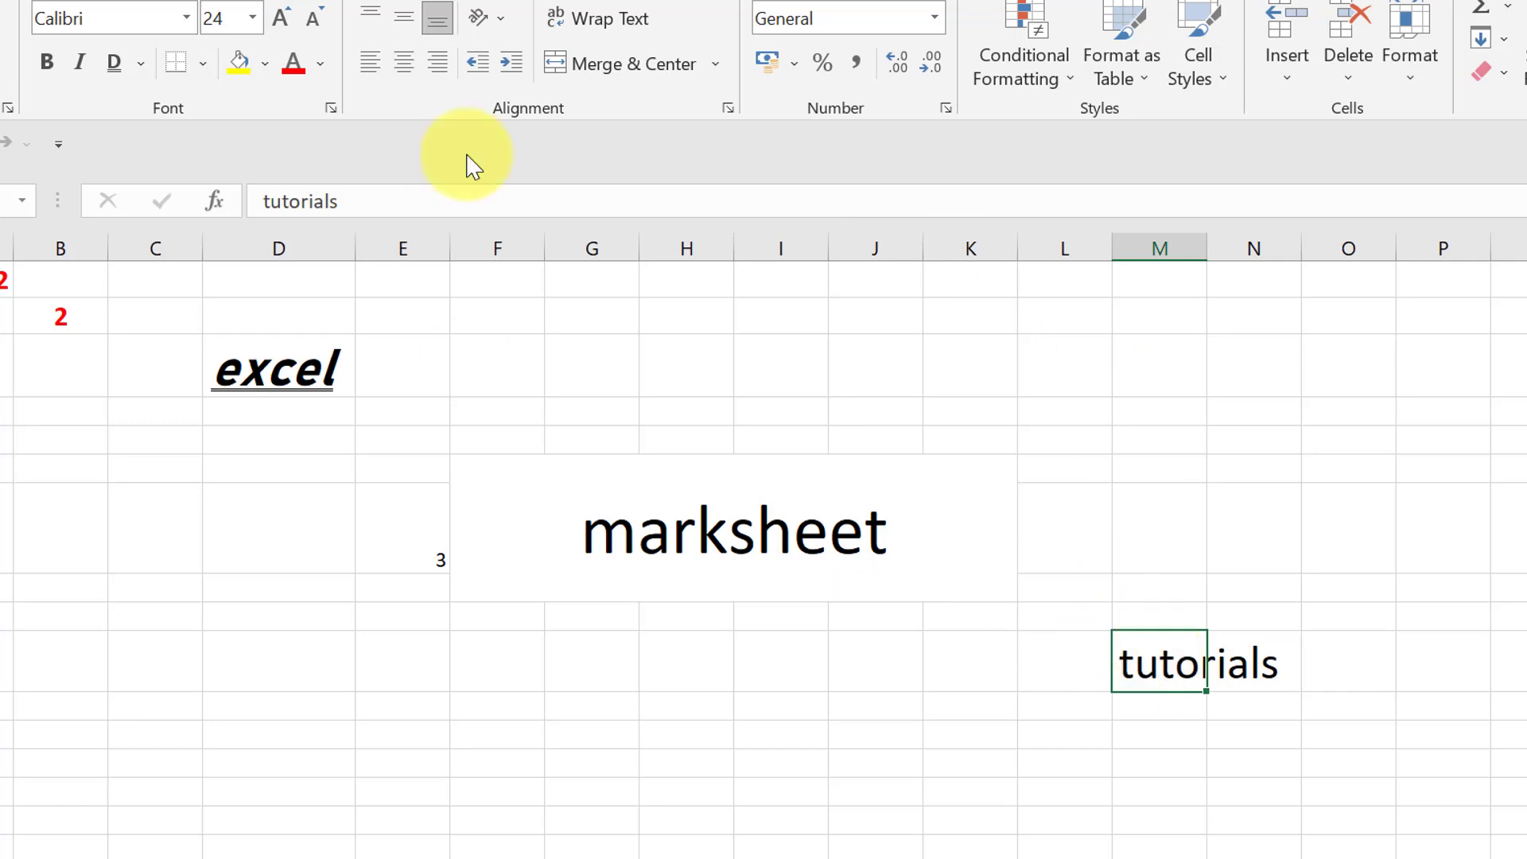
left_click(630, 31)
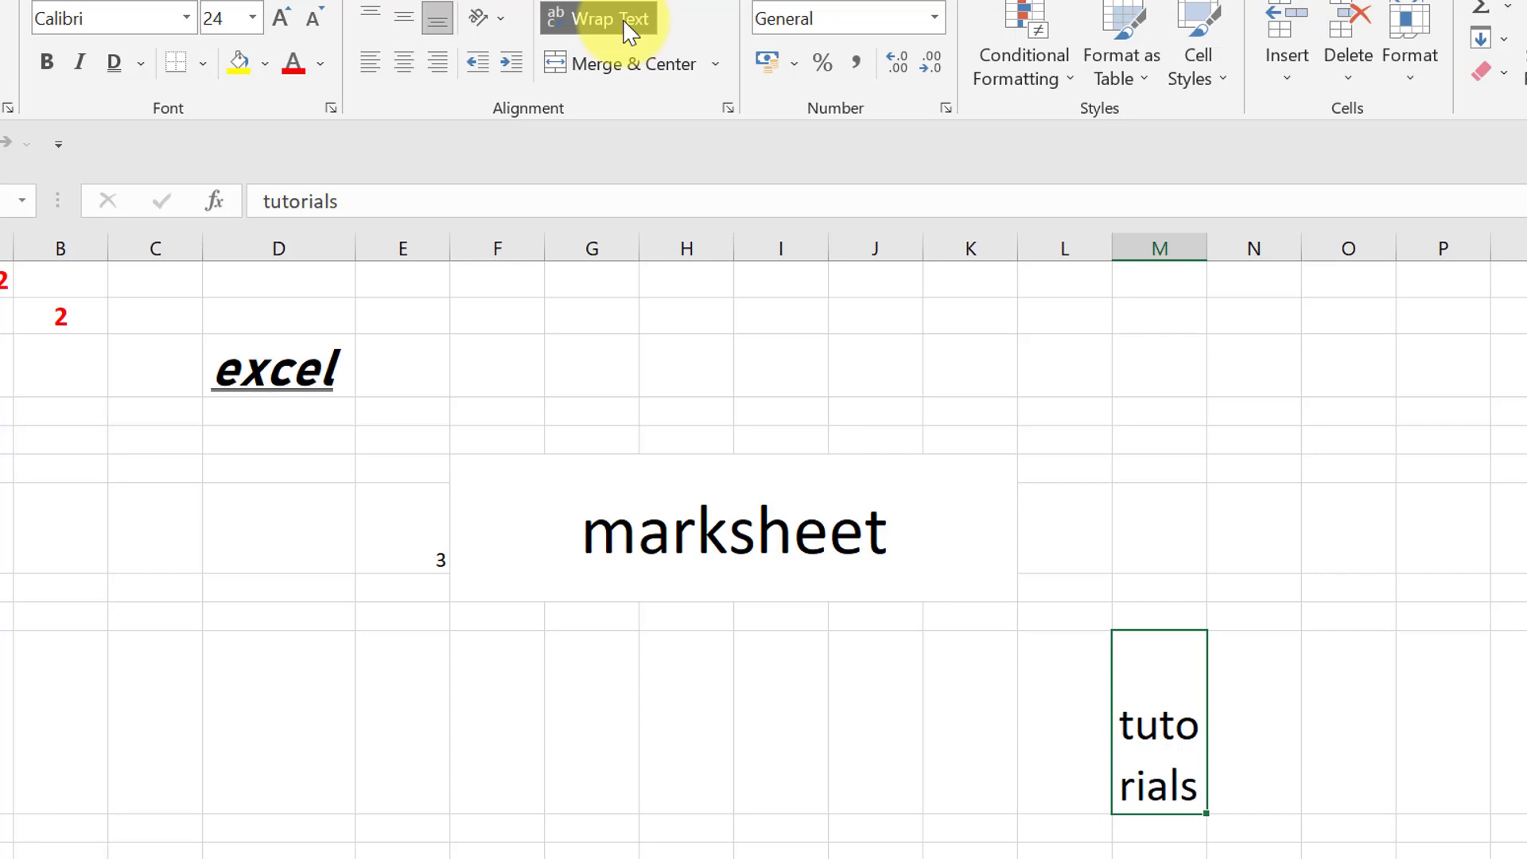
left_click(630, 32)
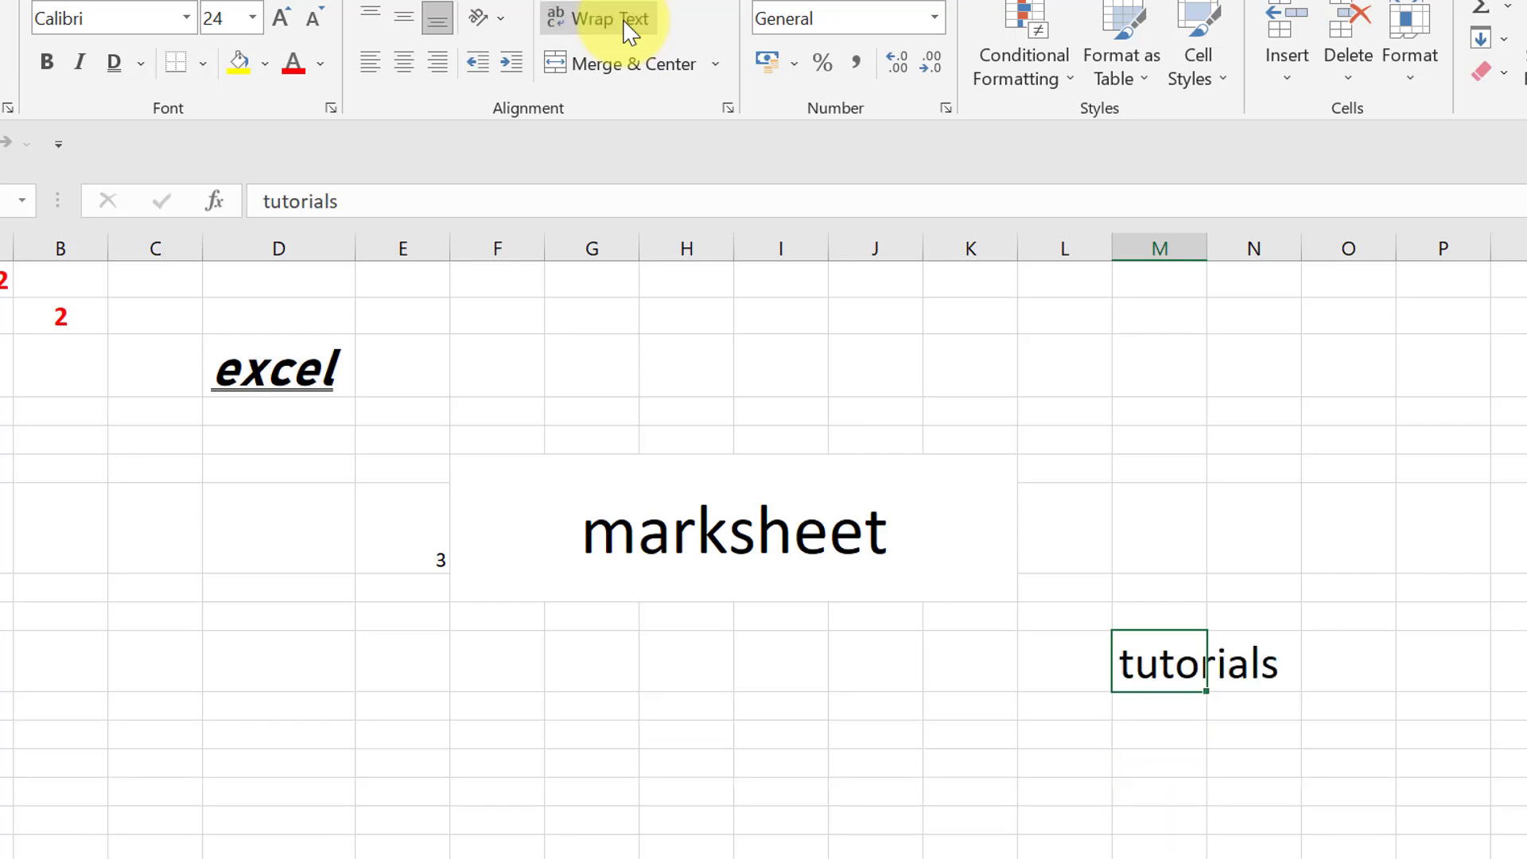
- Enter the value 20 in cell C12
left_click(105, 781)
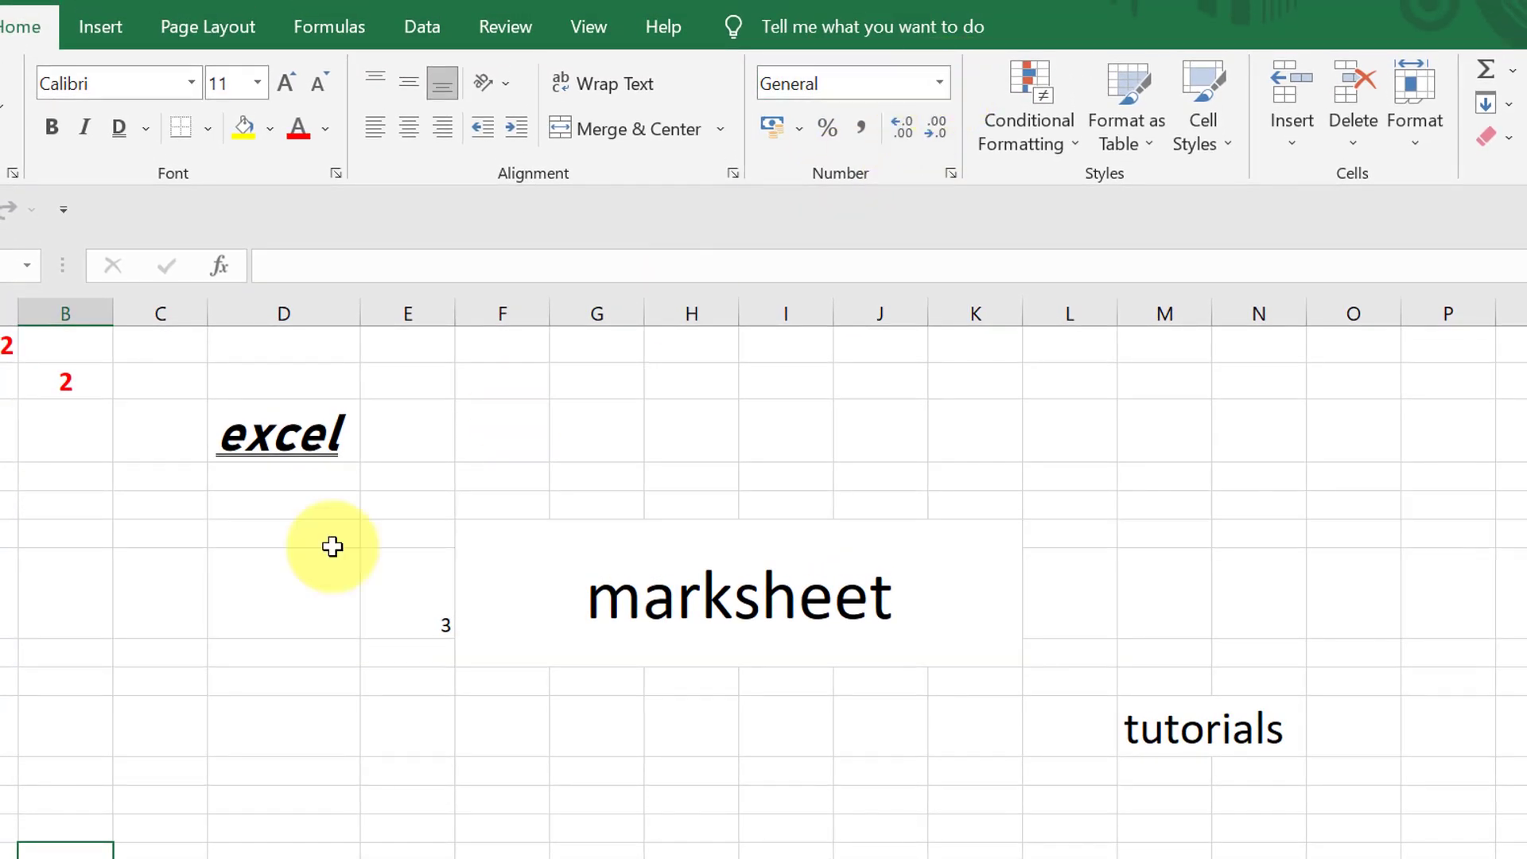
left_click(146, 803)
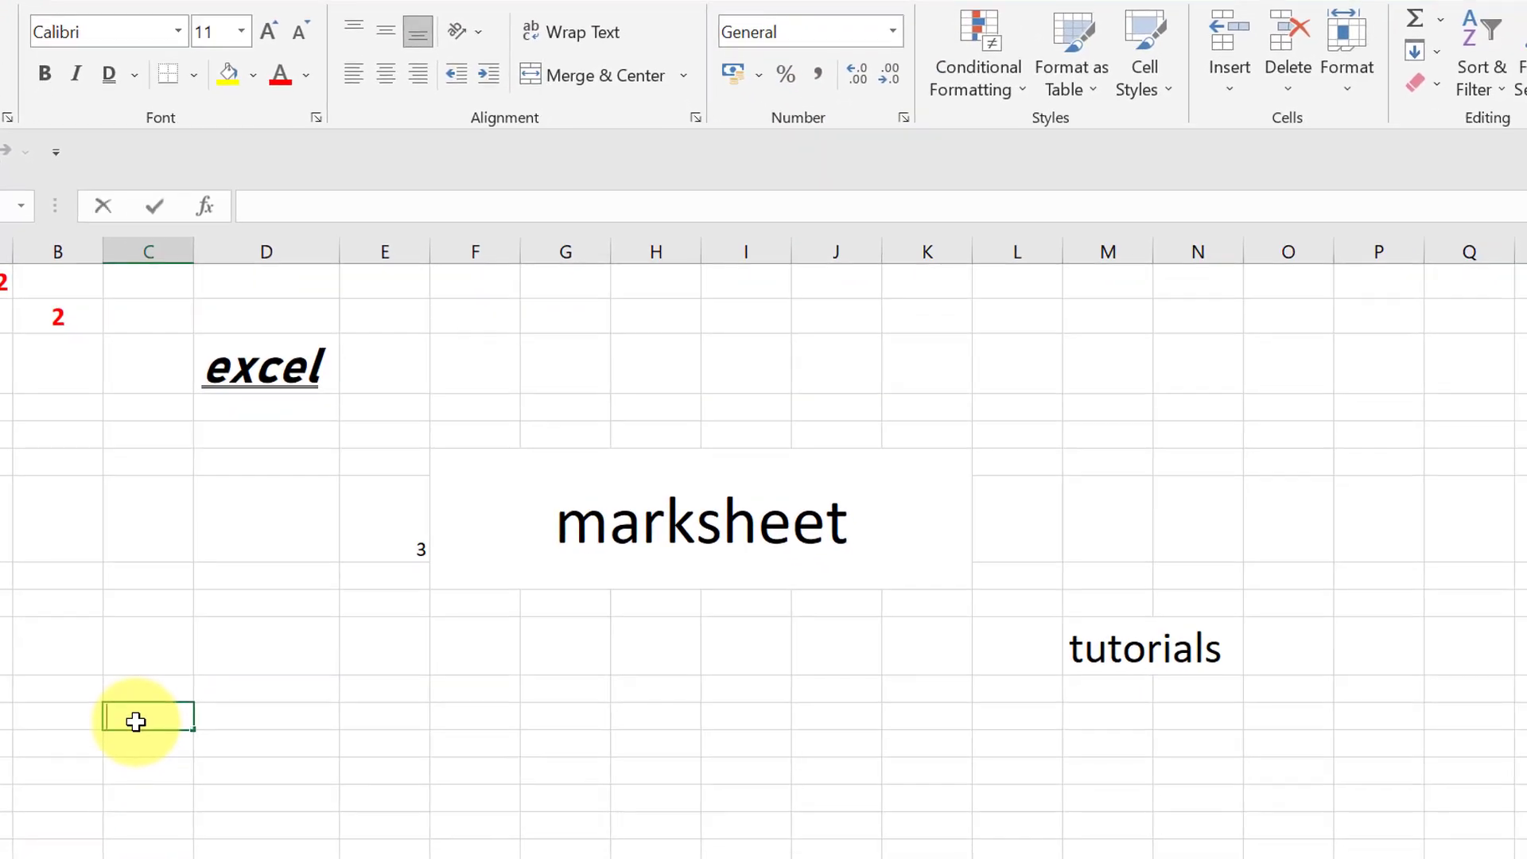
type("20")
left_click(157, 781)
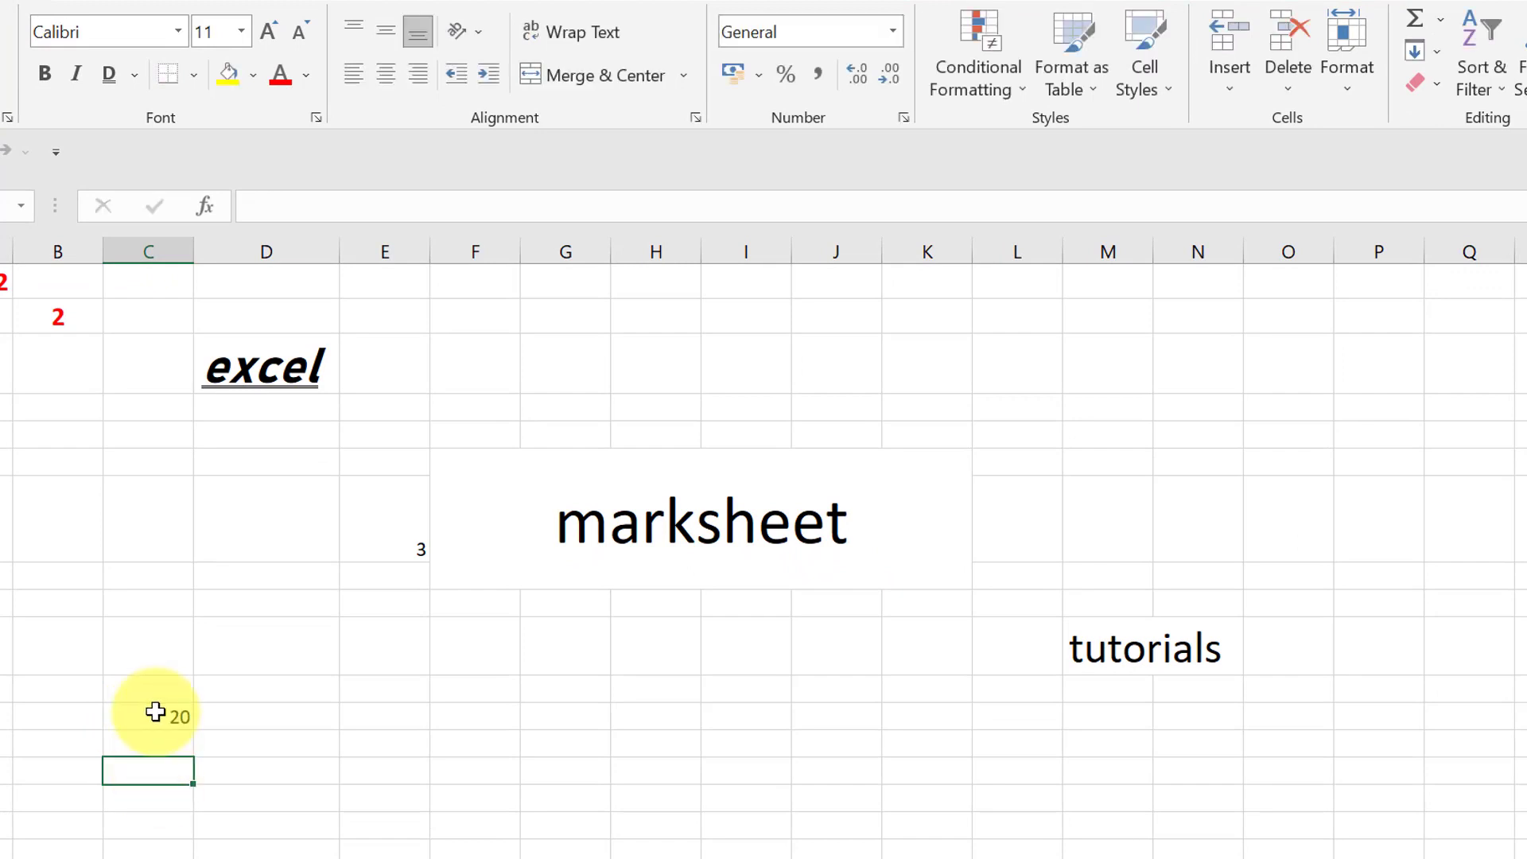
- Try the Number format and the Currency format on the value in cell C12
left_click(155, 714)
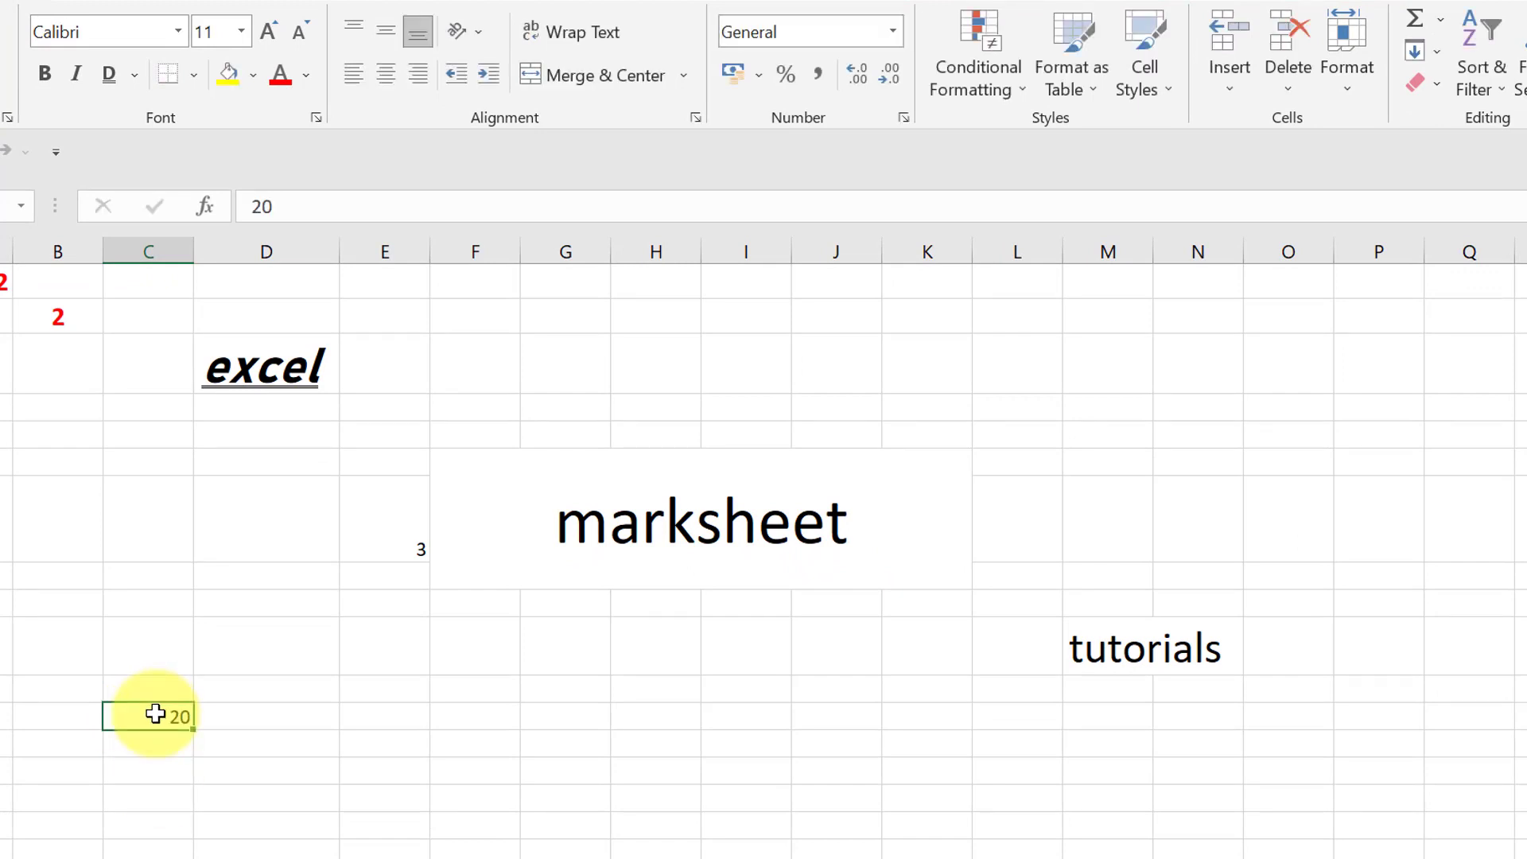
left_click(893, 33)
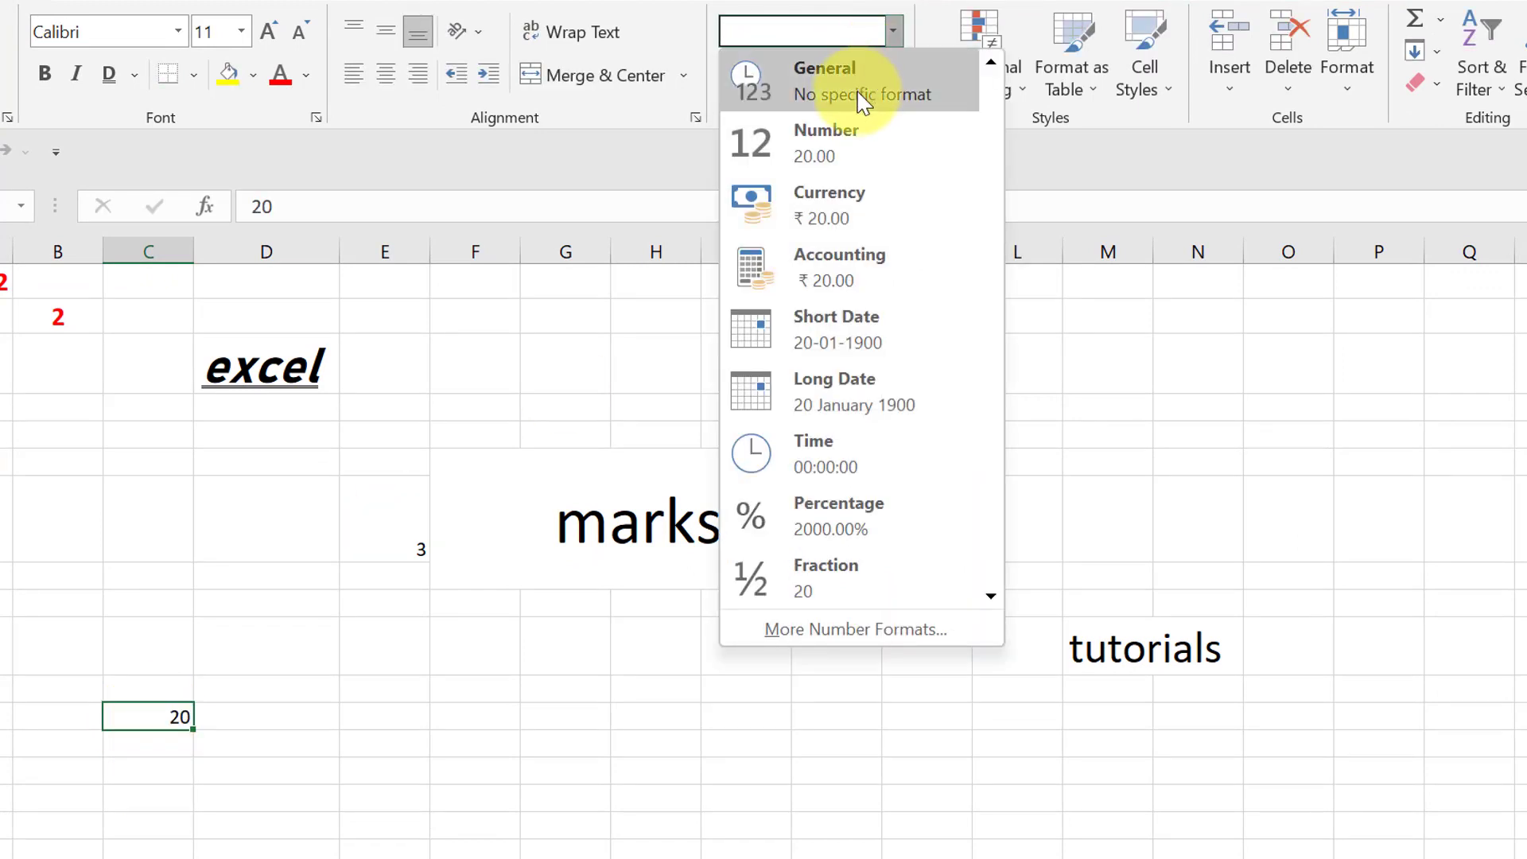
left_click(852, 143)
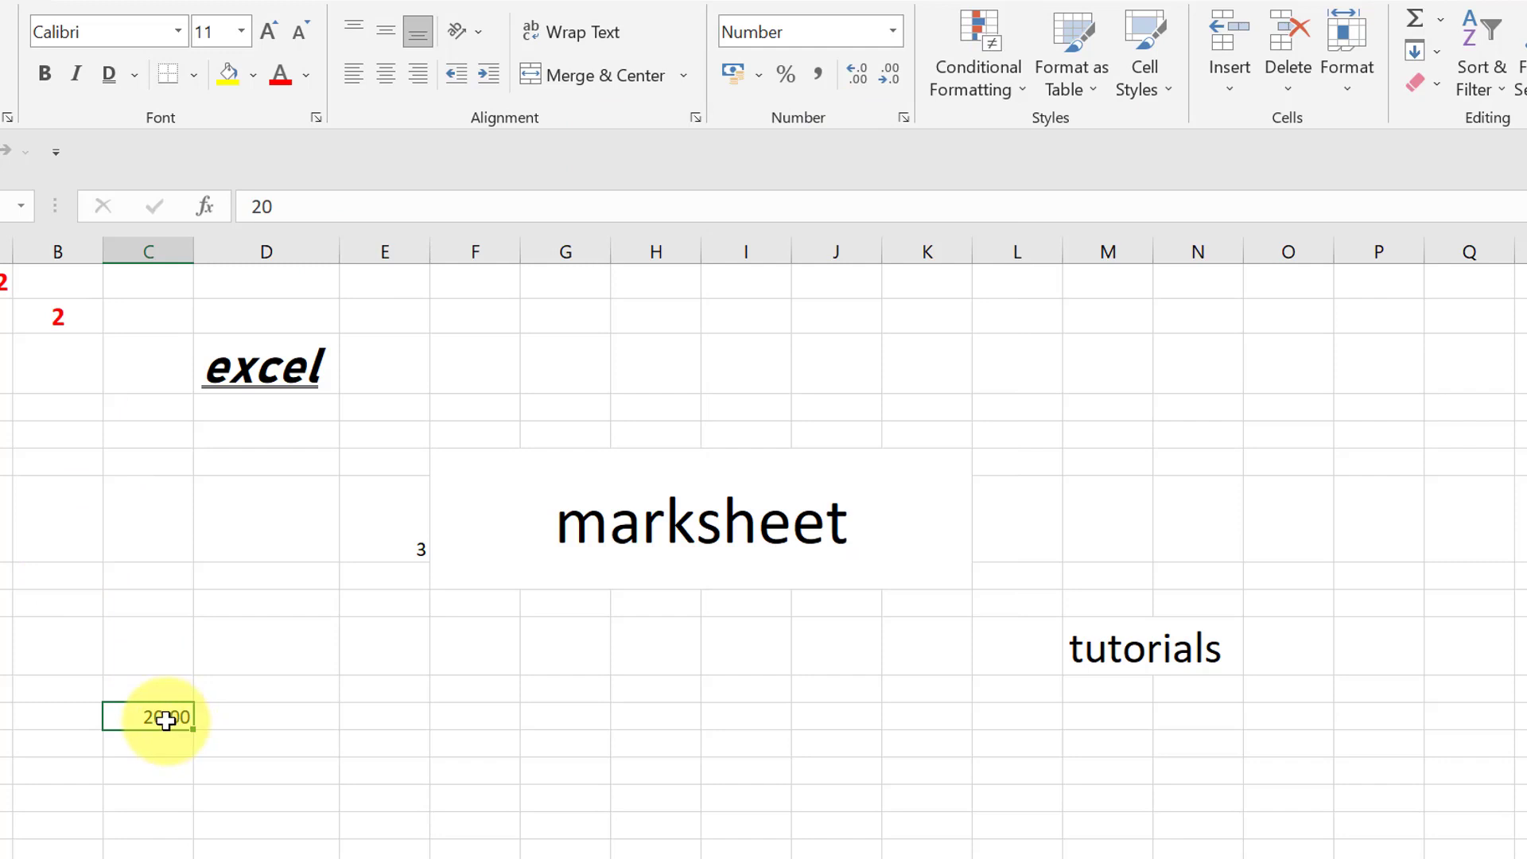
left_click(893, 31)
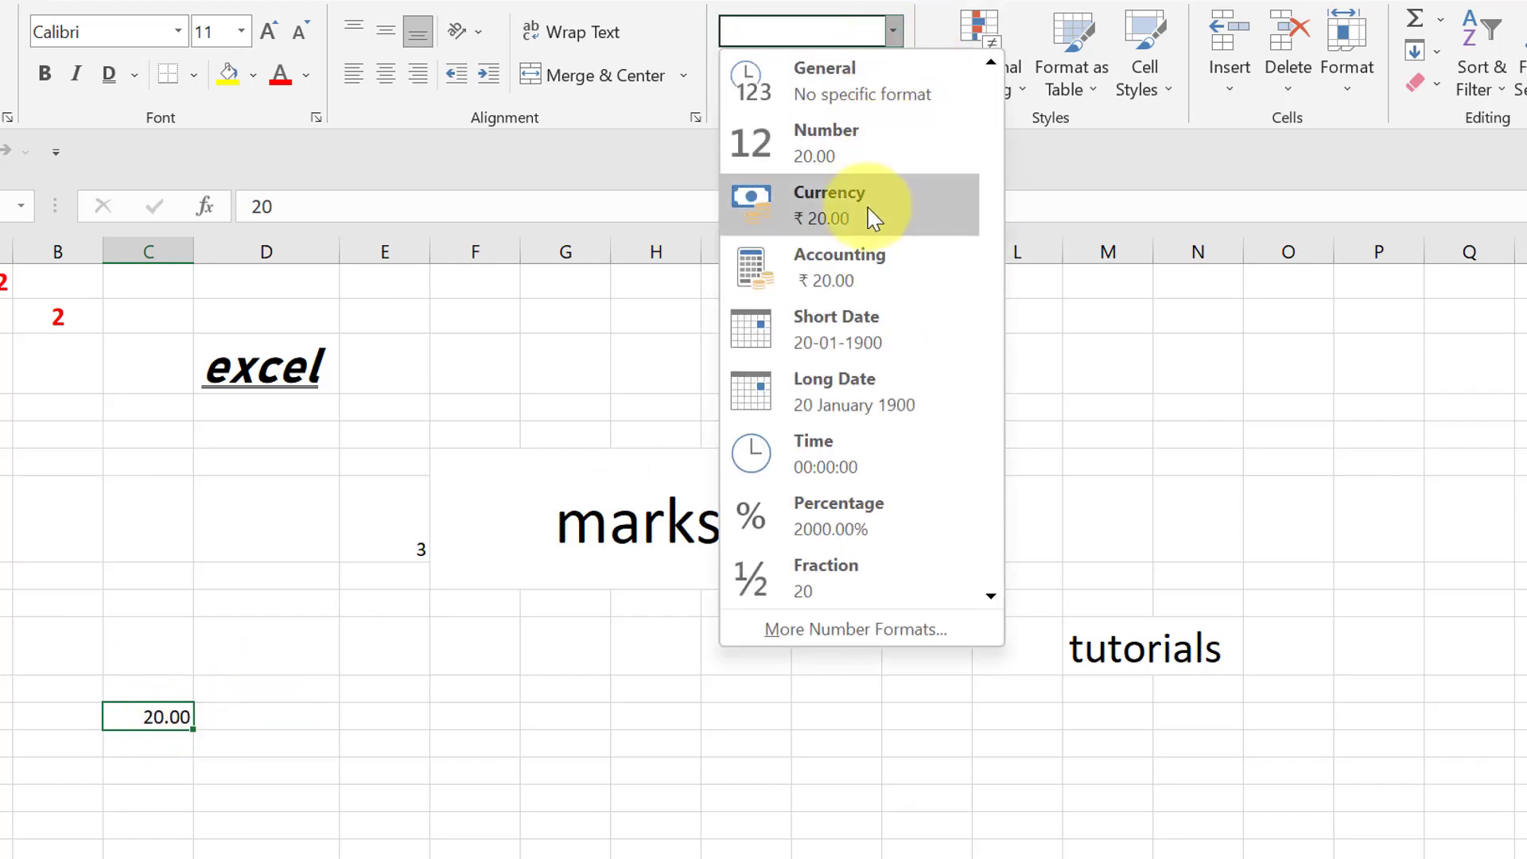
left_click(872, 216)
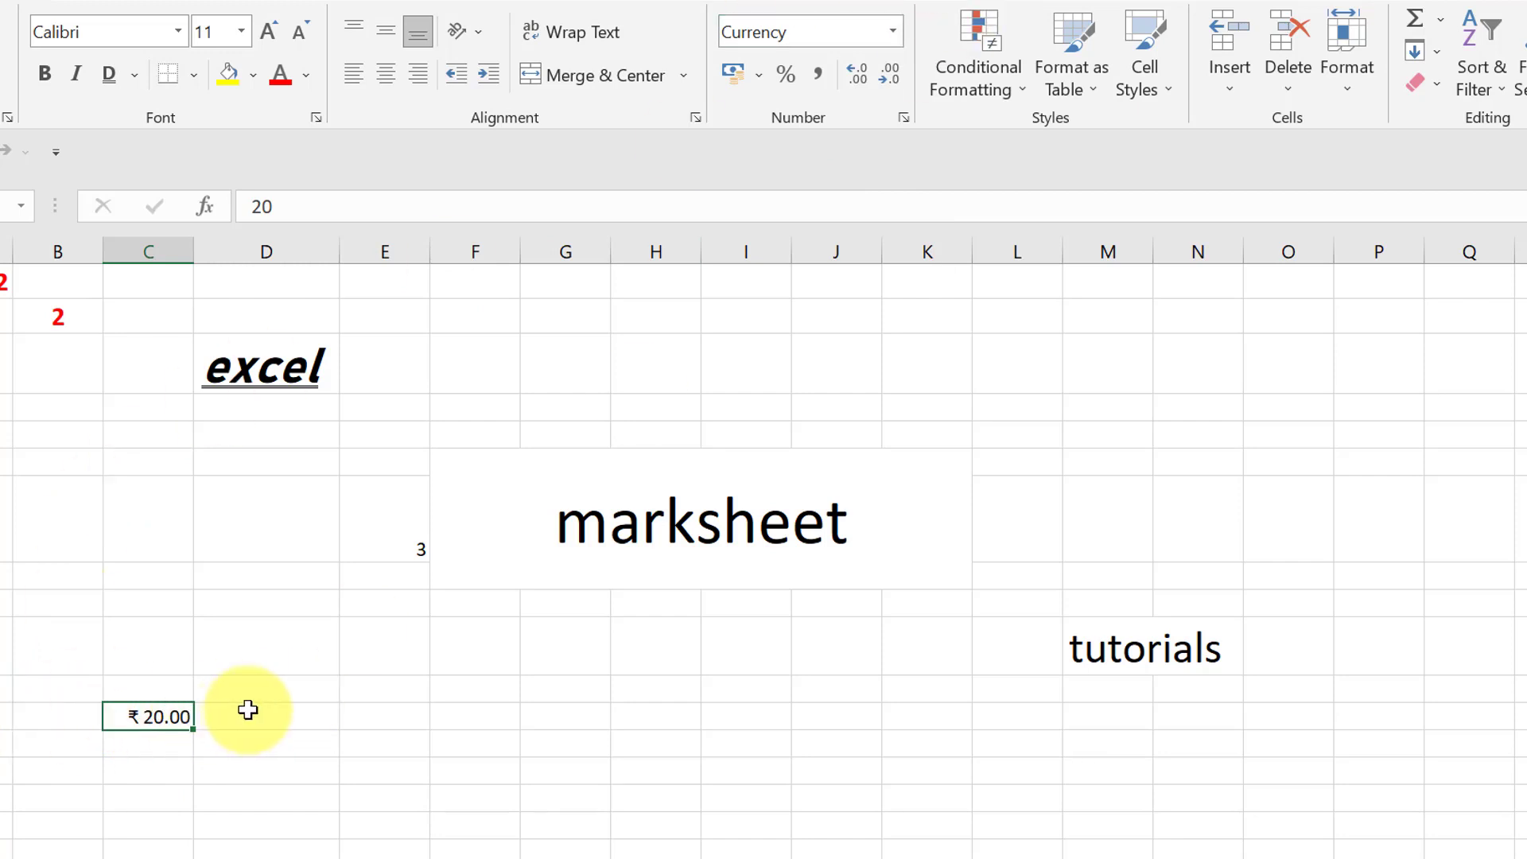
- Try the Accounting format and the Short Date format on cell C12
left_click(893, 31)
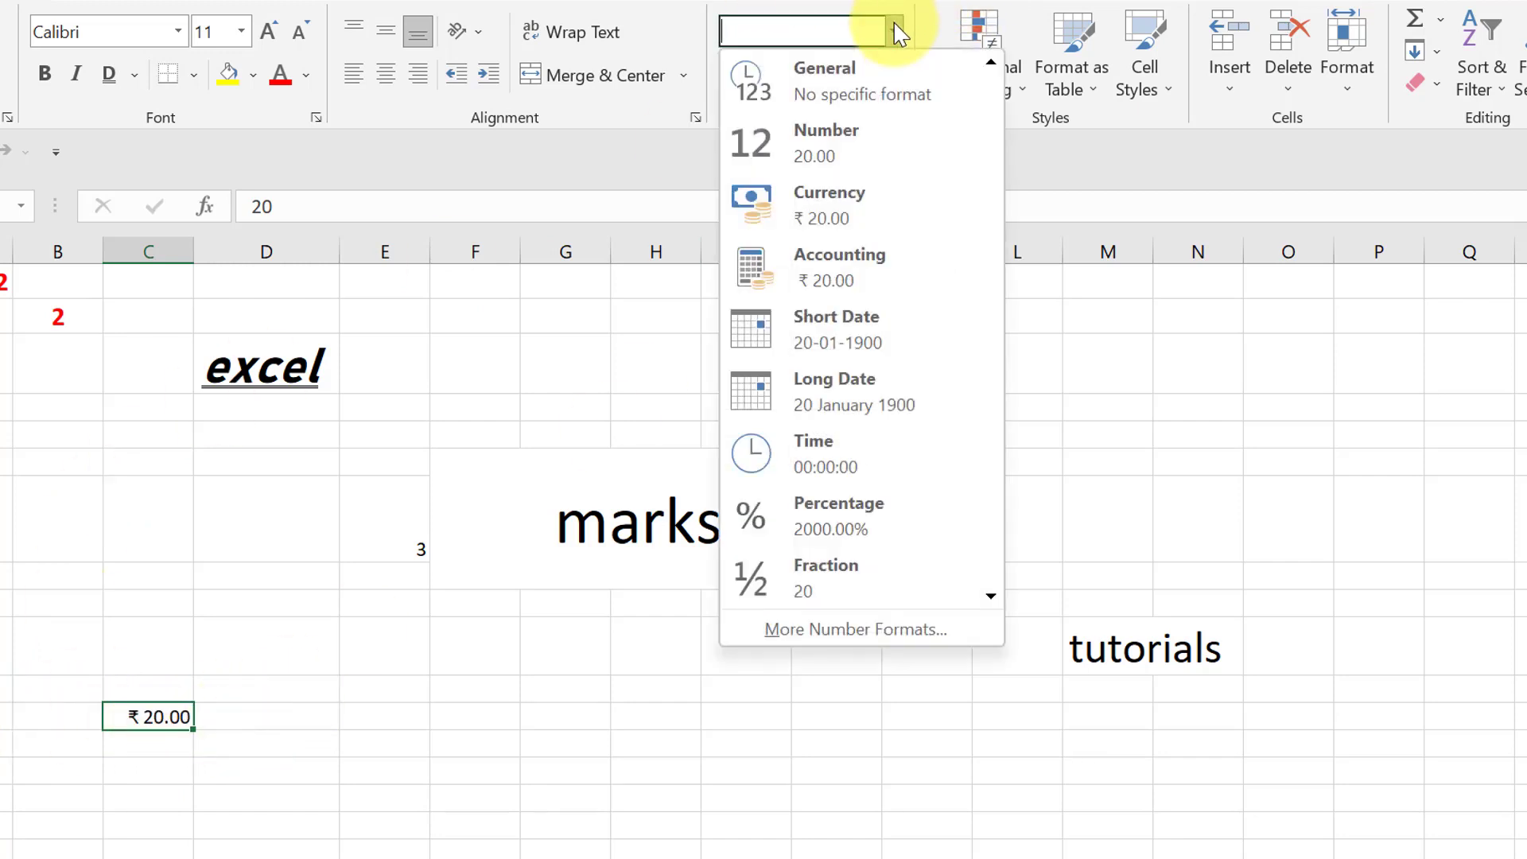
left_click(817, 298)
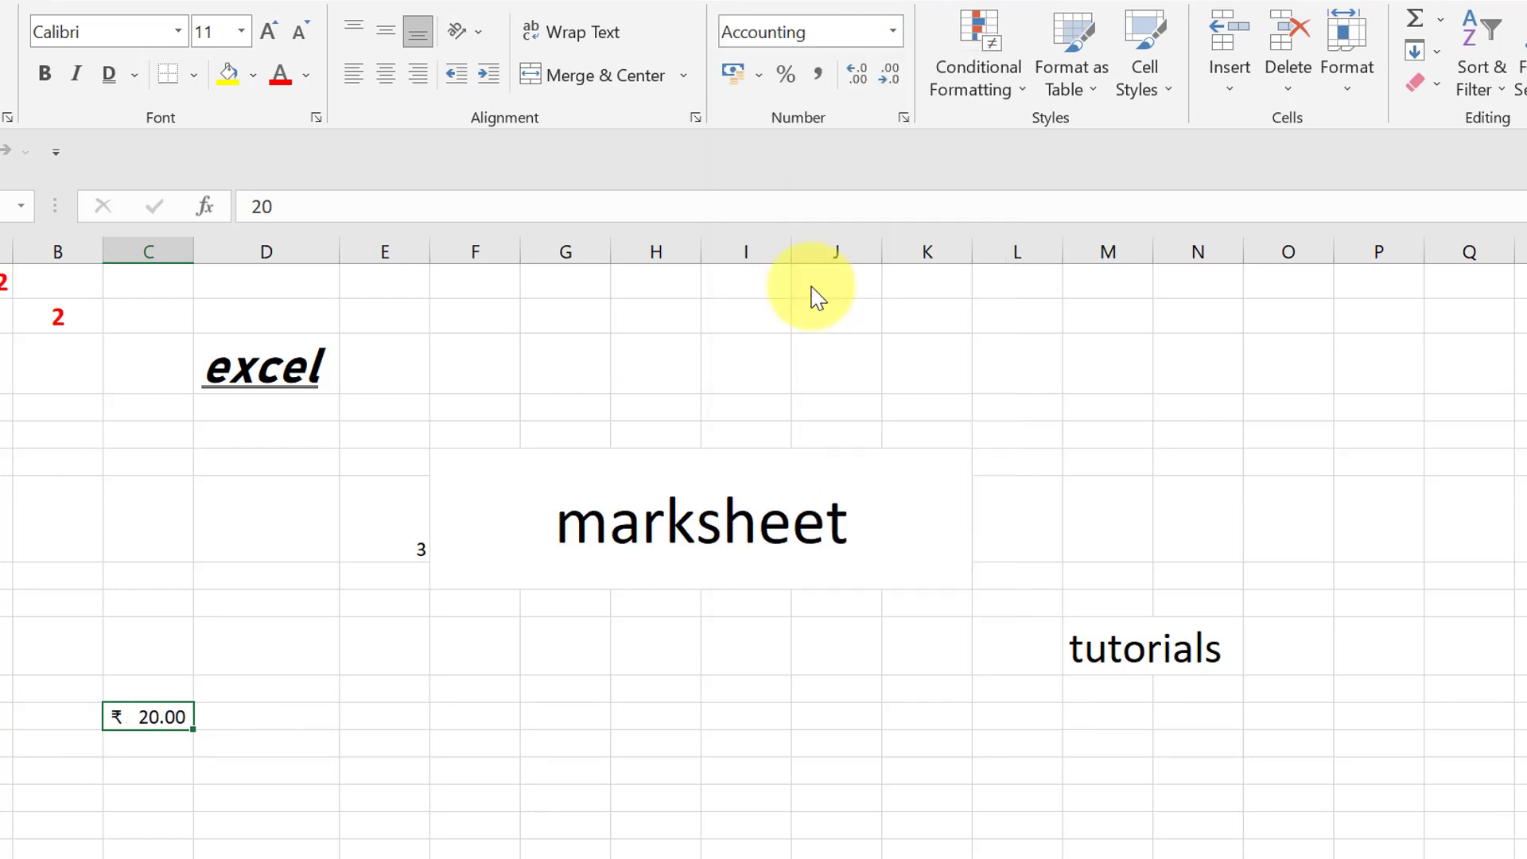
left_click(895, 32)
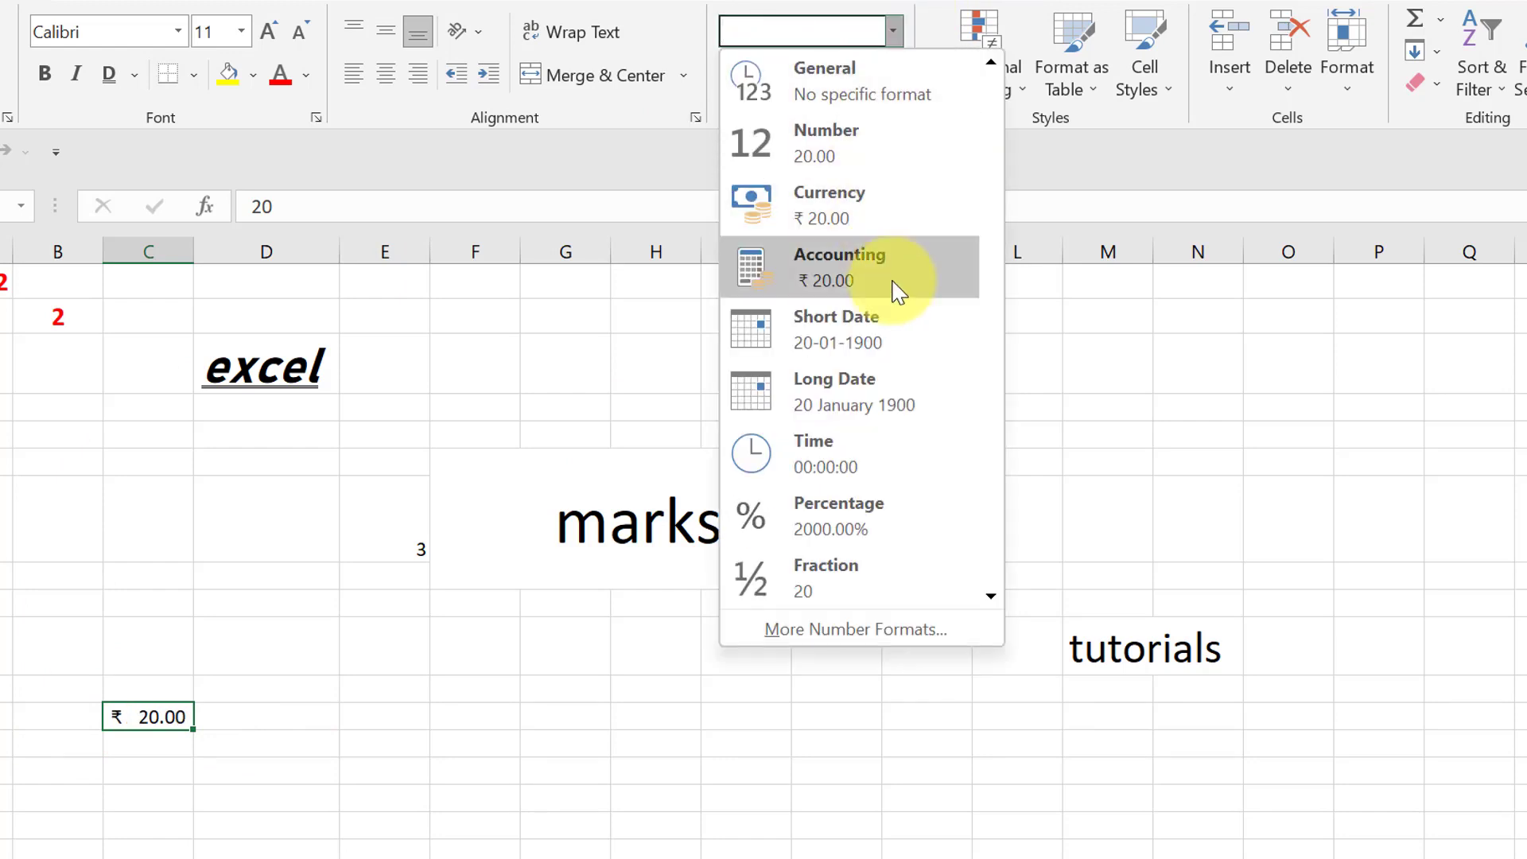
left_click(911, 338)
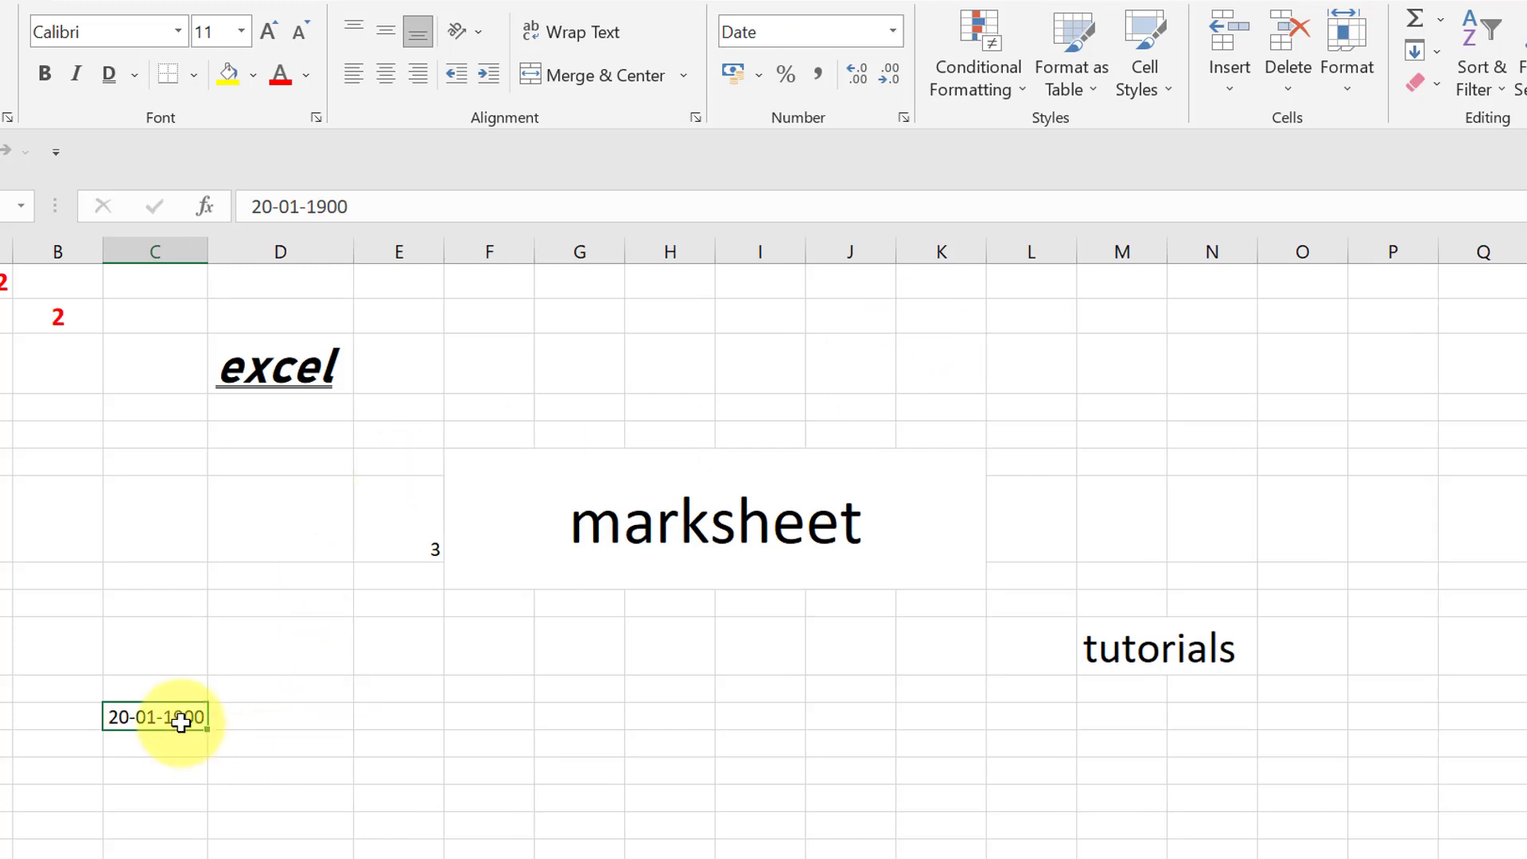
- Try the Percentage format on cell C12 and return the cell to the General format
left_click(894, 31)
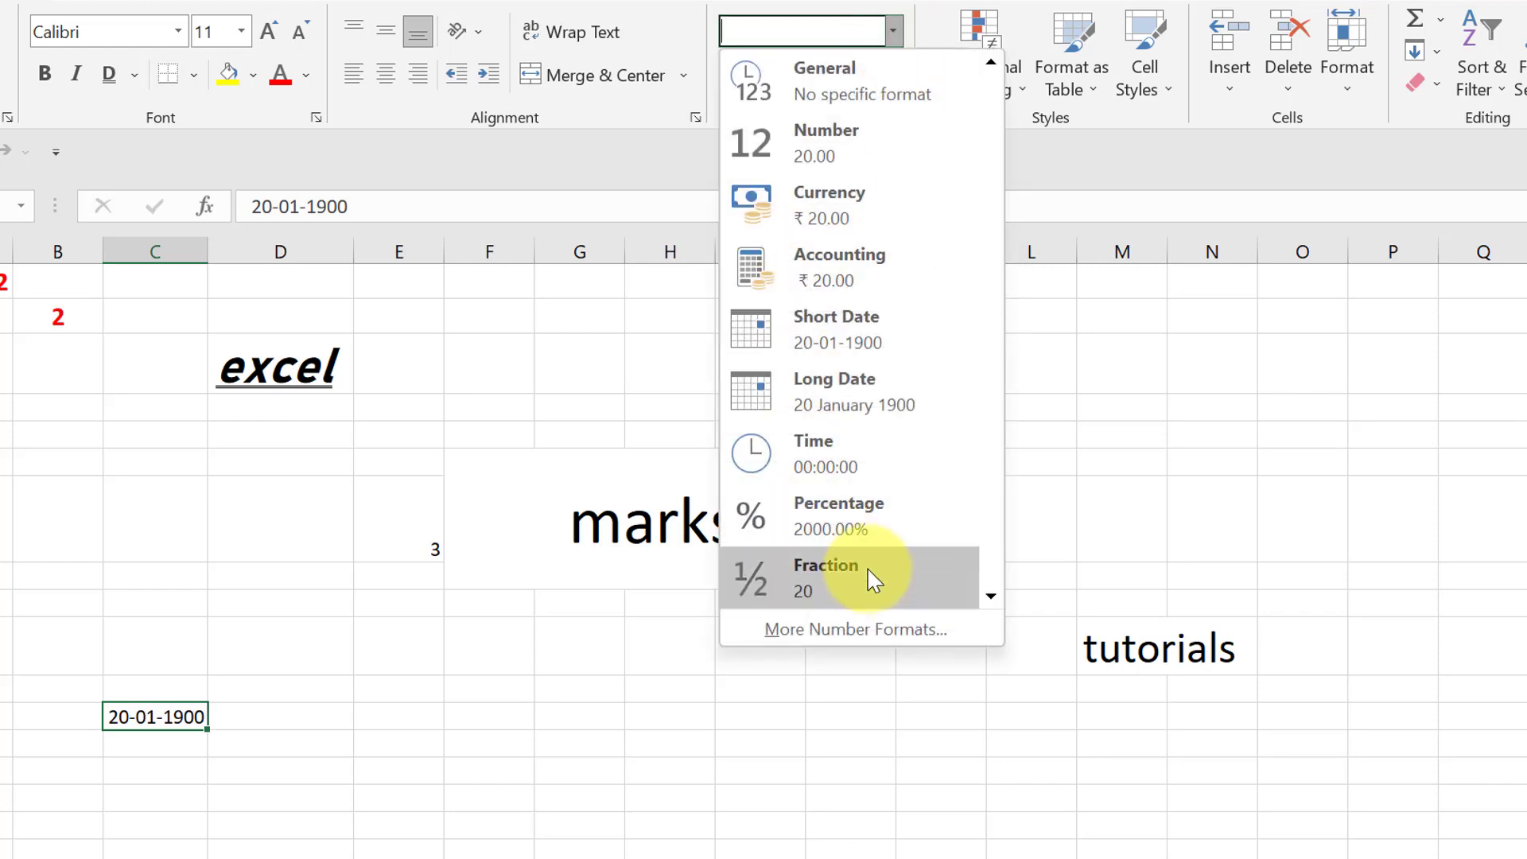
left_click(866, 500)
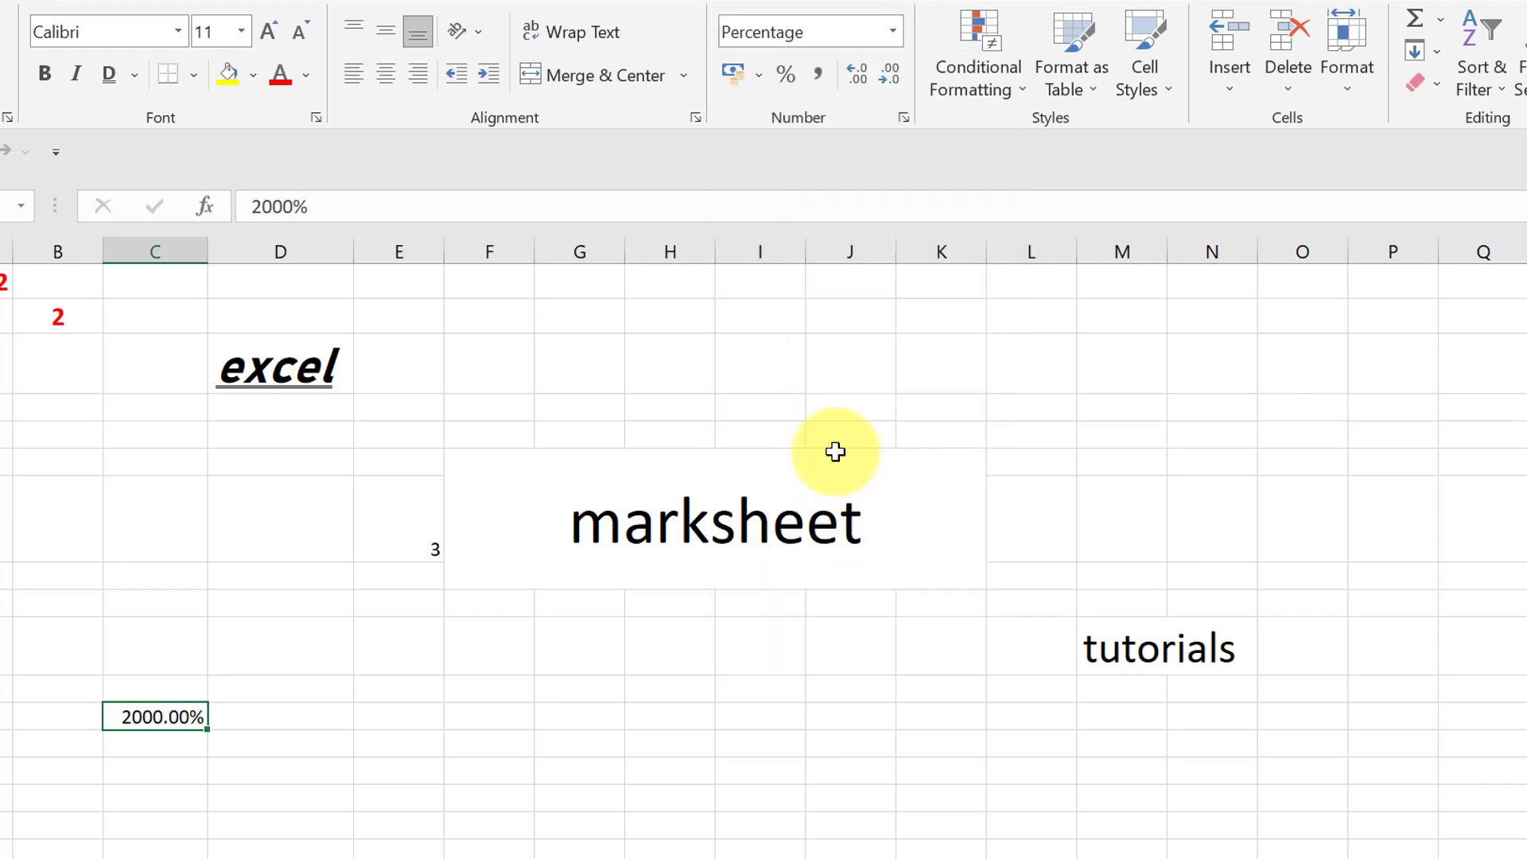
left_click(897, 36)
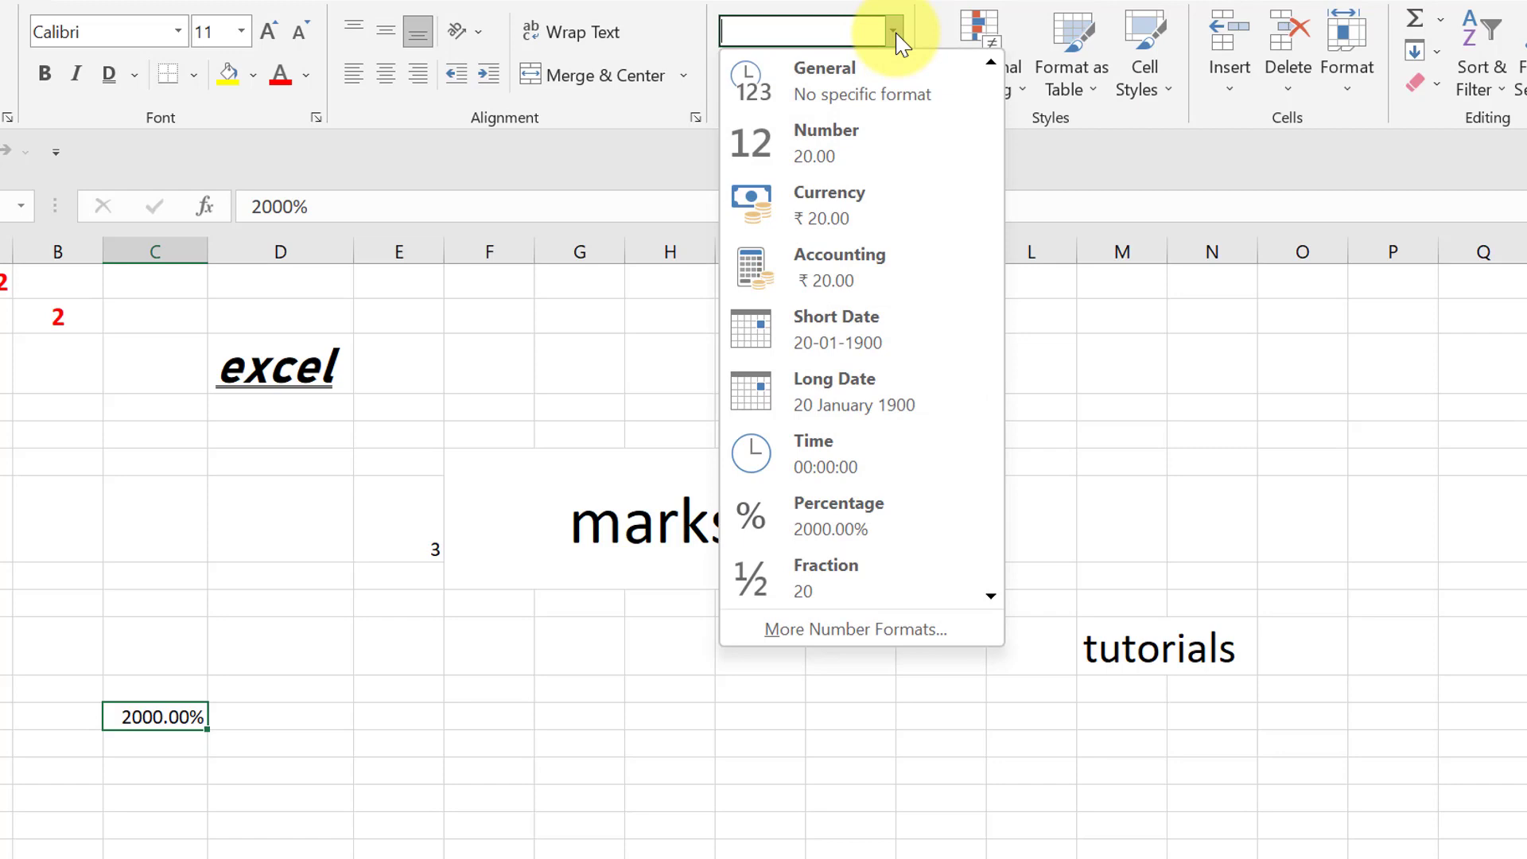
left_click(863, 91)
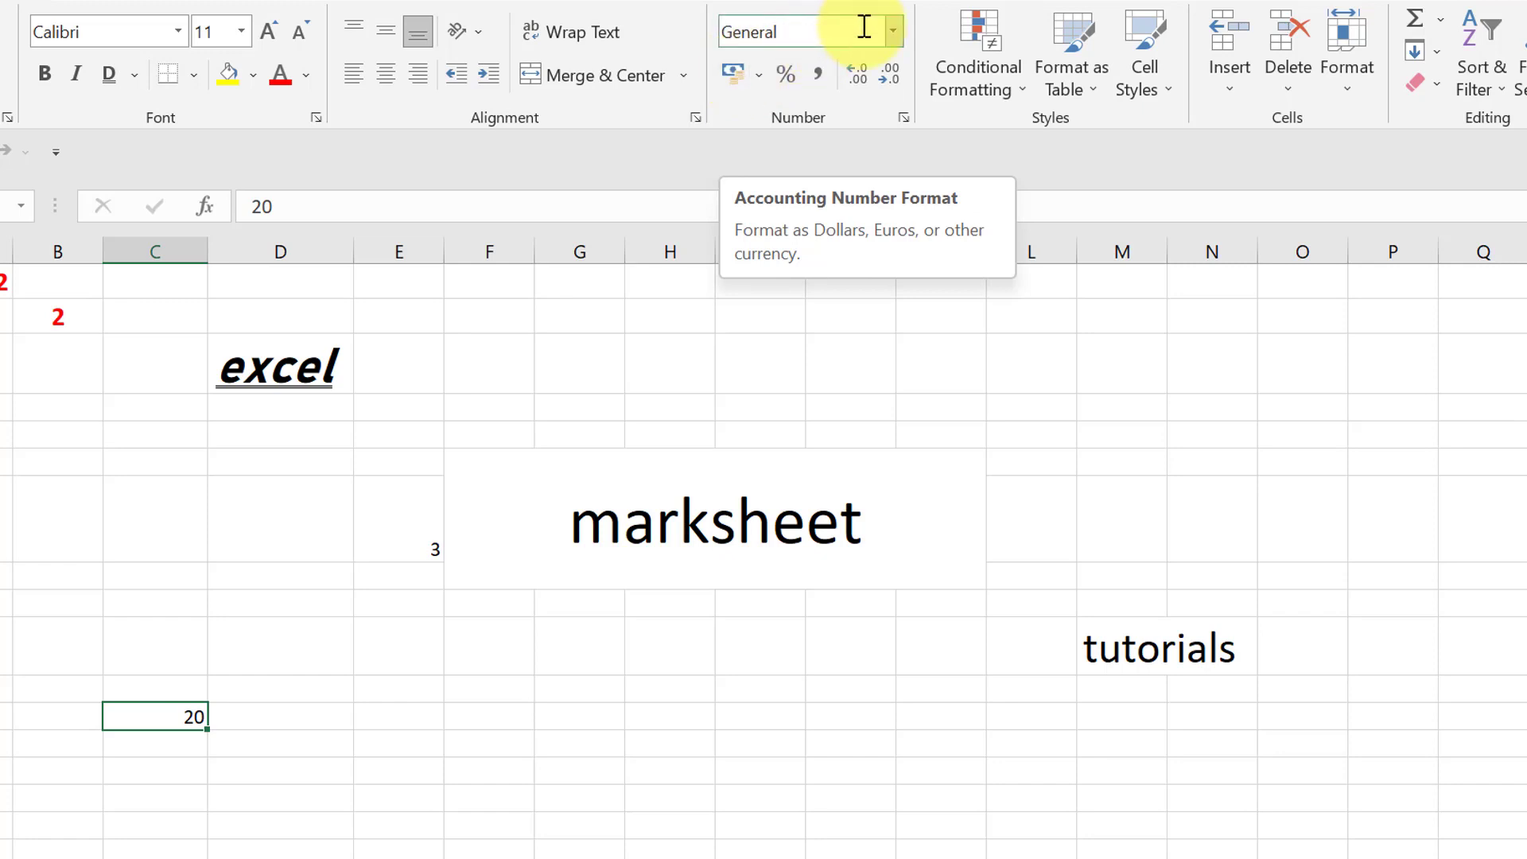
- Try the Accounting Number Format and Percent Style shortcuts on cell C12 and reset it to General
left_click(896, 34)
left_click(896, 34)
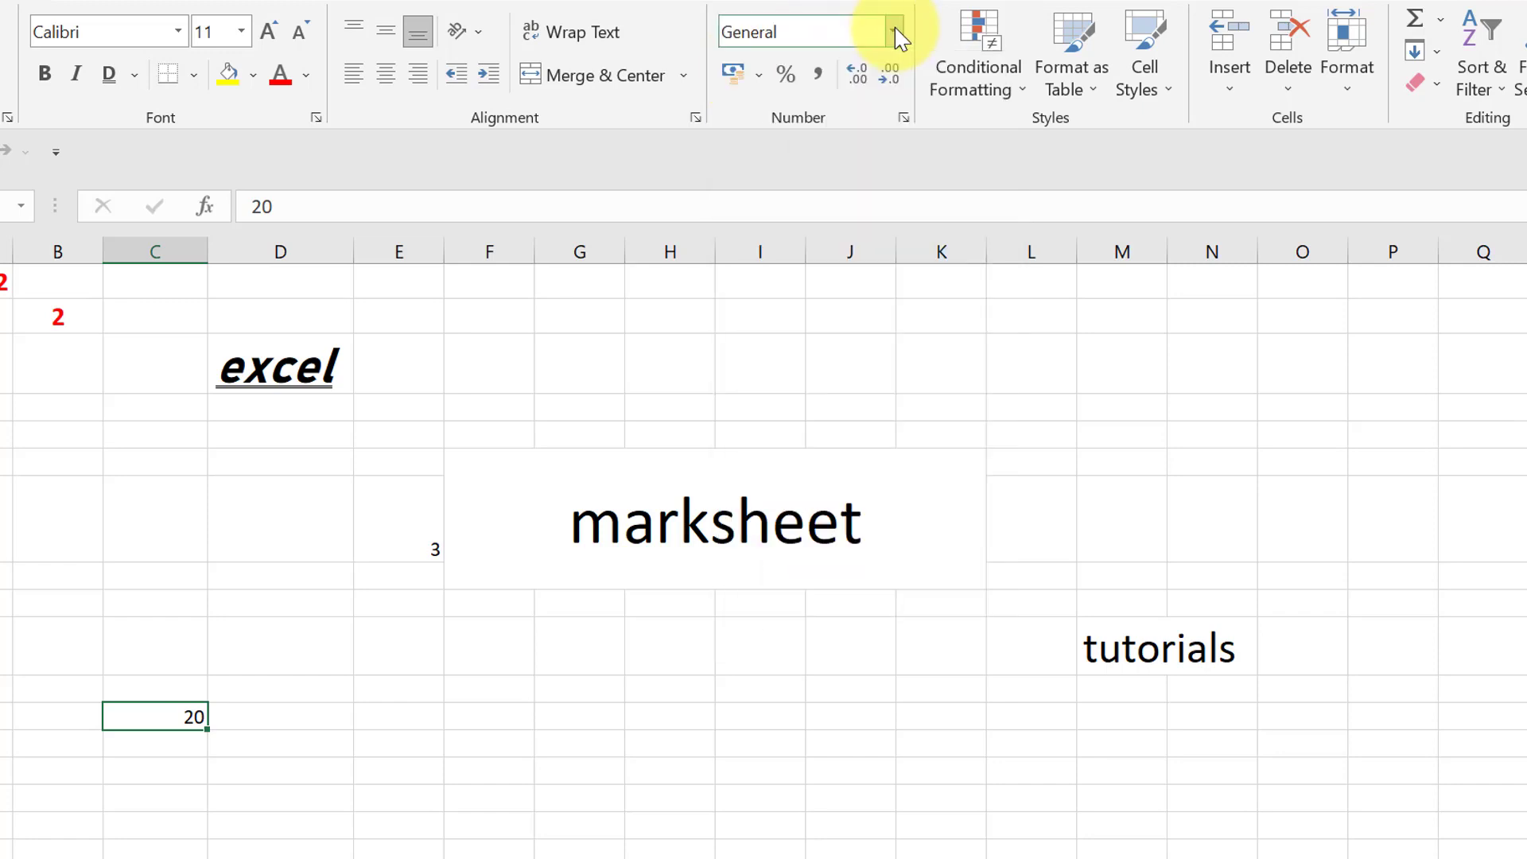
left_click(739, 83)
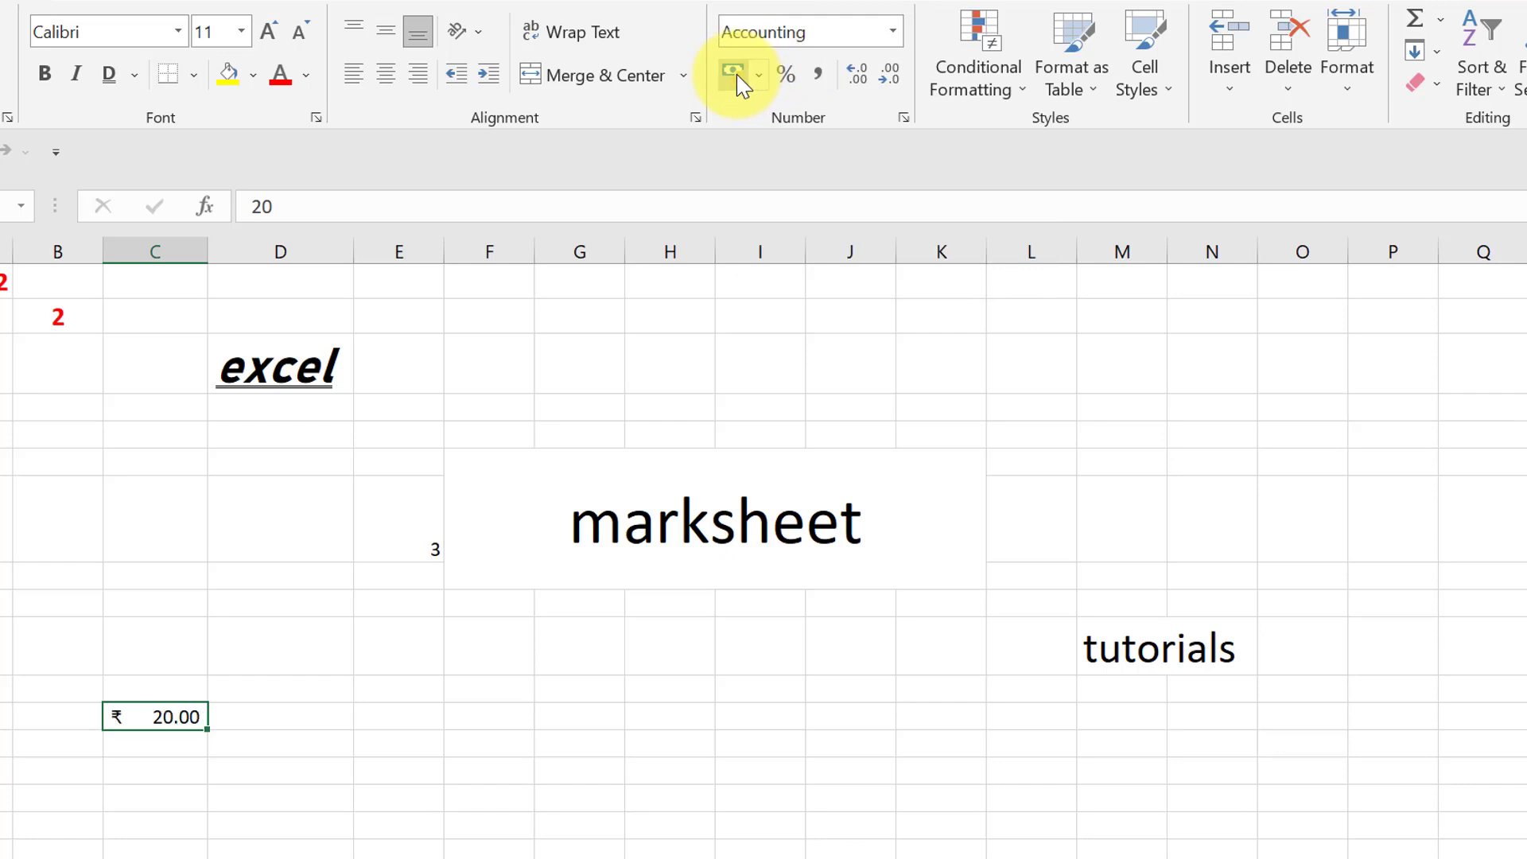
left_click(785, 86)
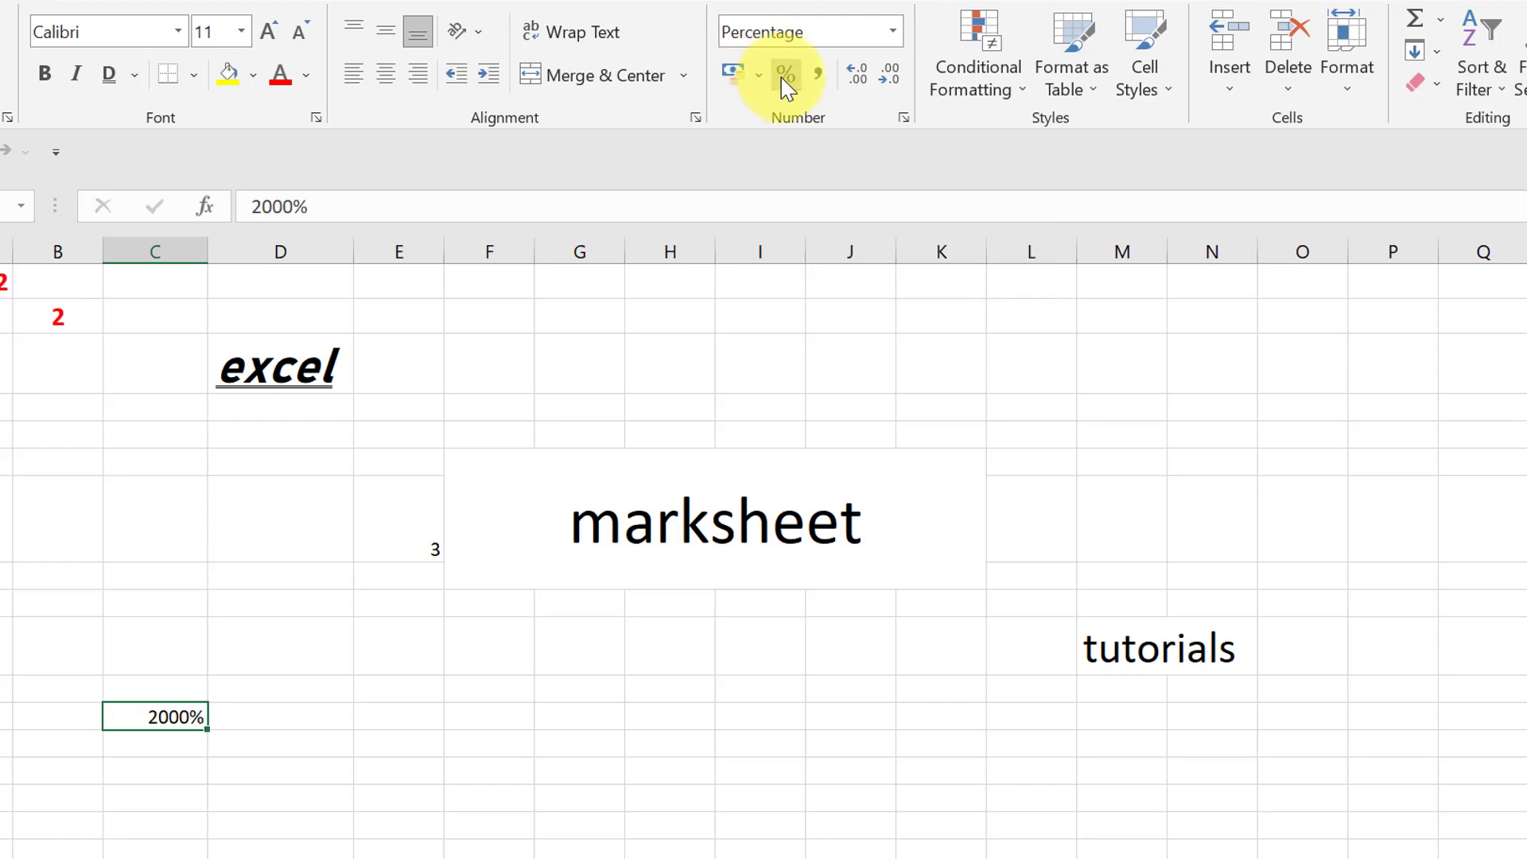
left_click(896, 33)
left_click(847, 75)
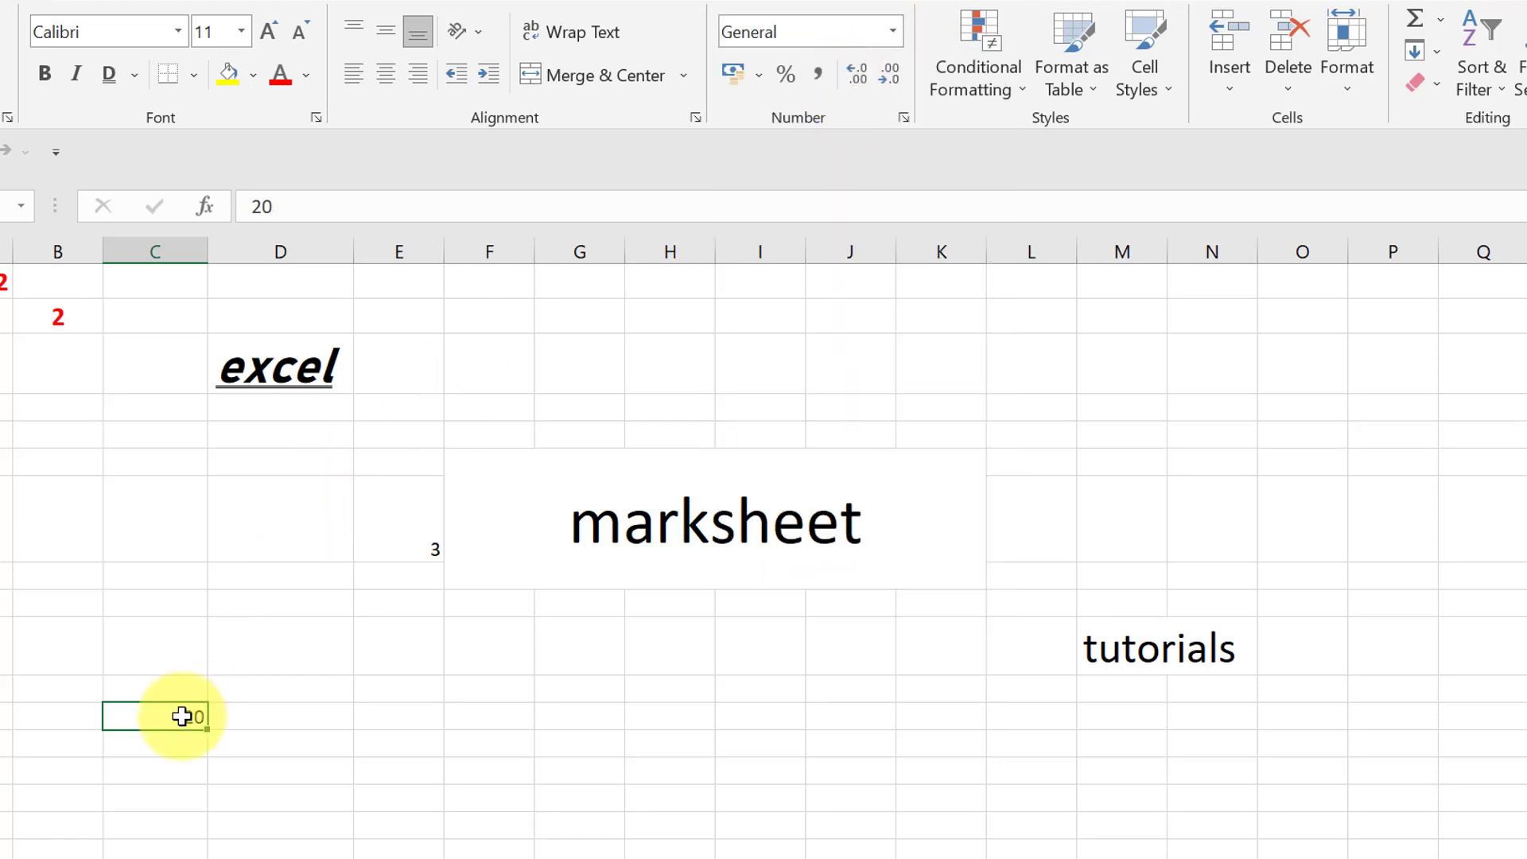
- Change the value in cell C12 to 20000
type("000")
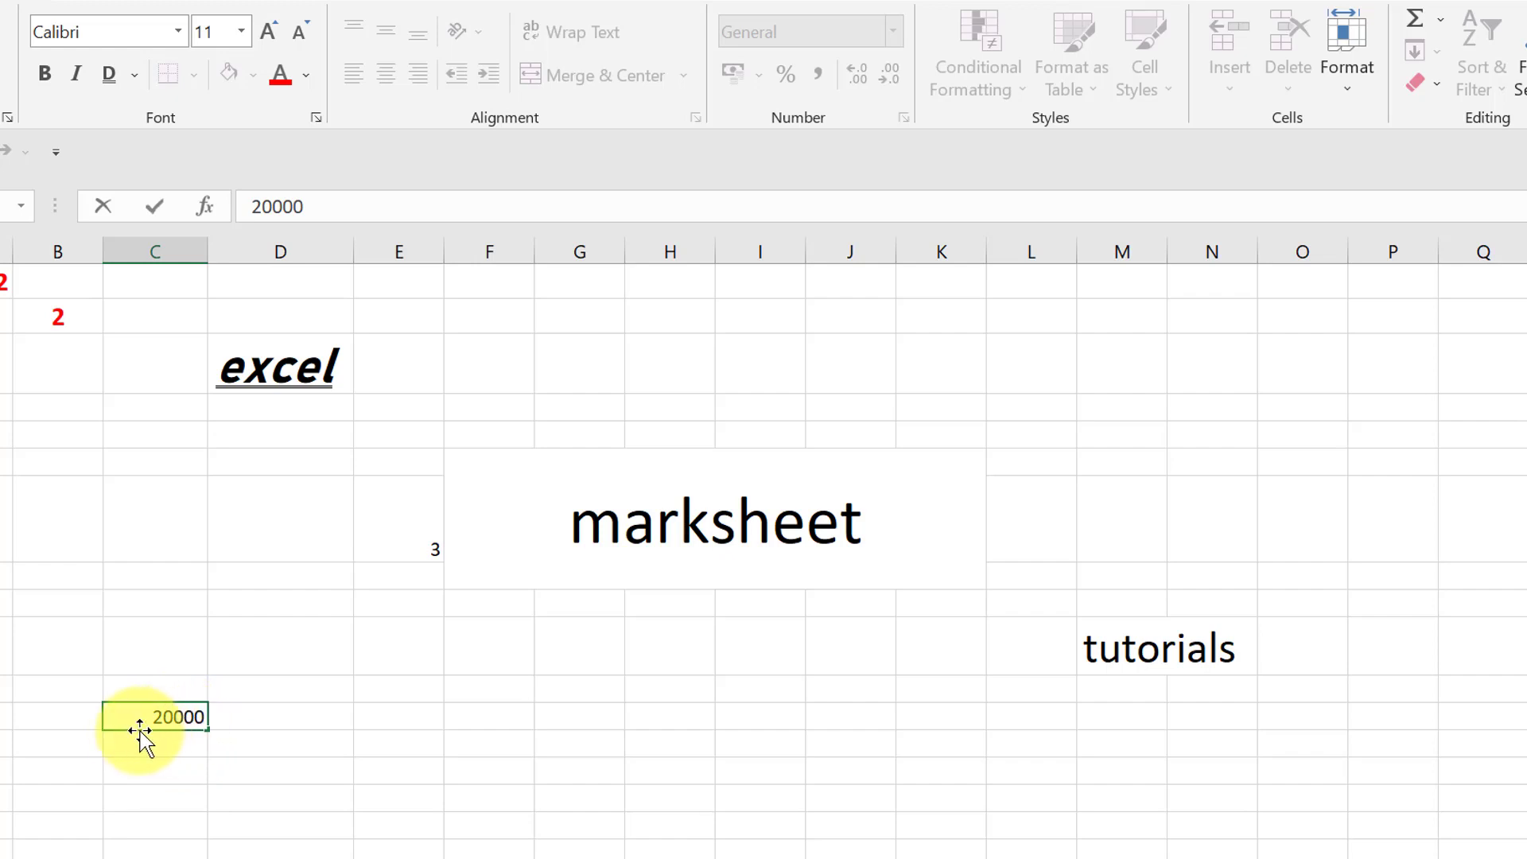
left_click(216, 752)
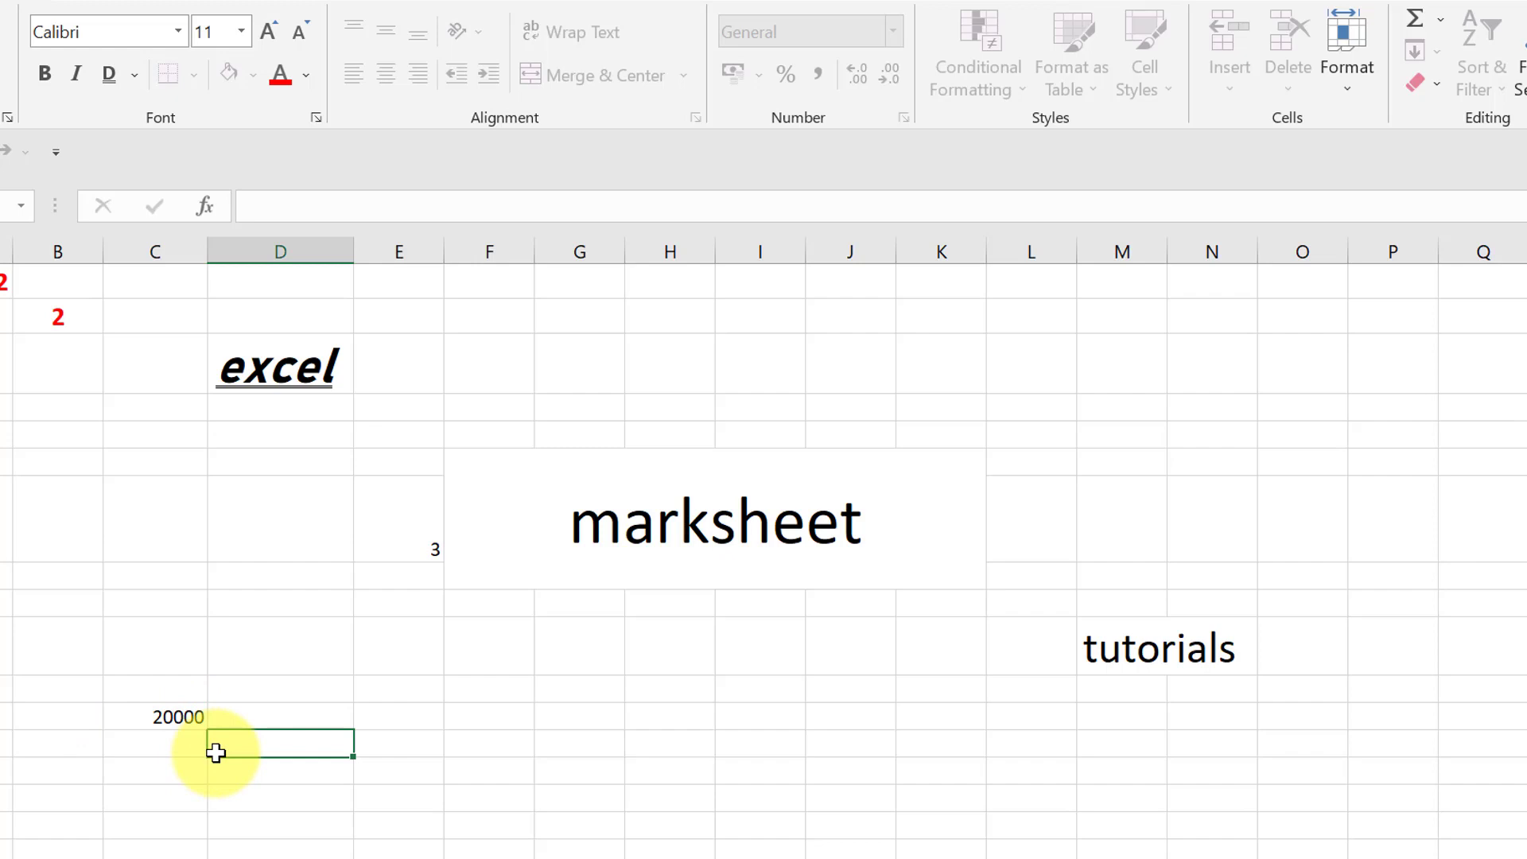
- Try the Comma Style on the 20000 in cell C12 and return it to the General format
left_click(164, 716)
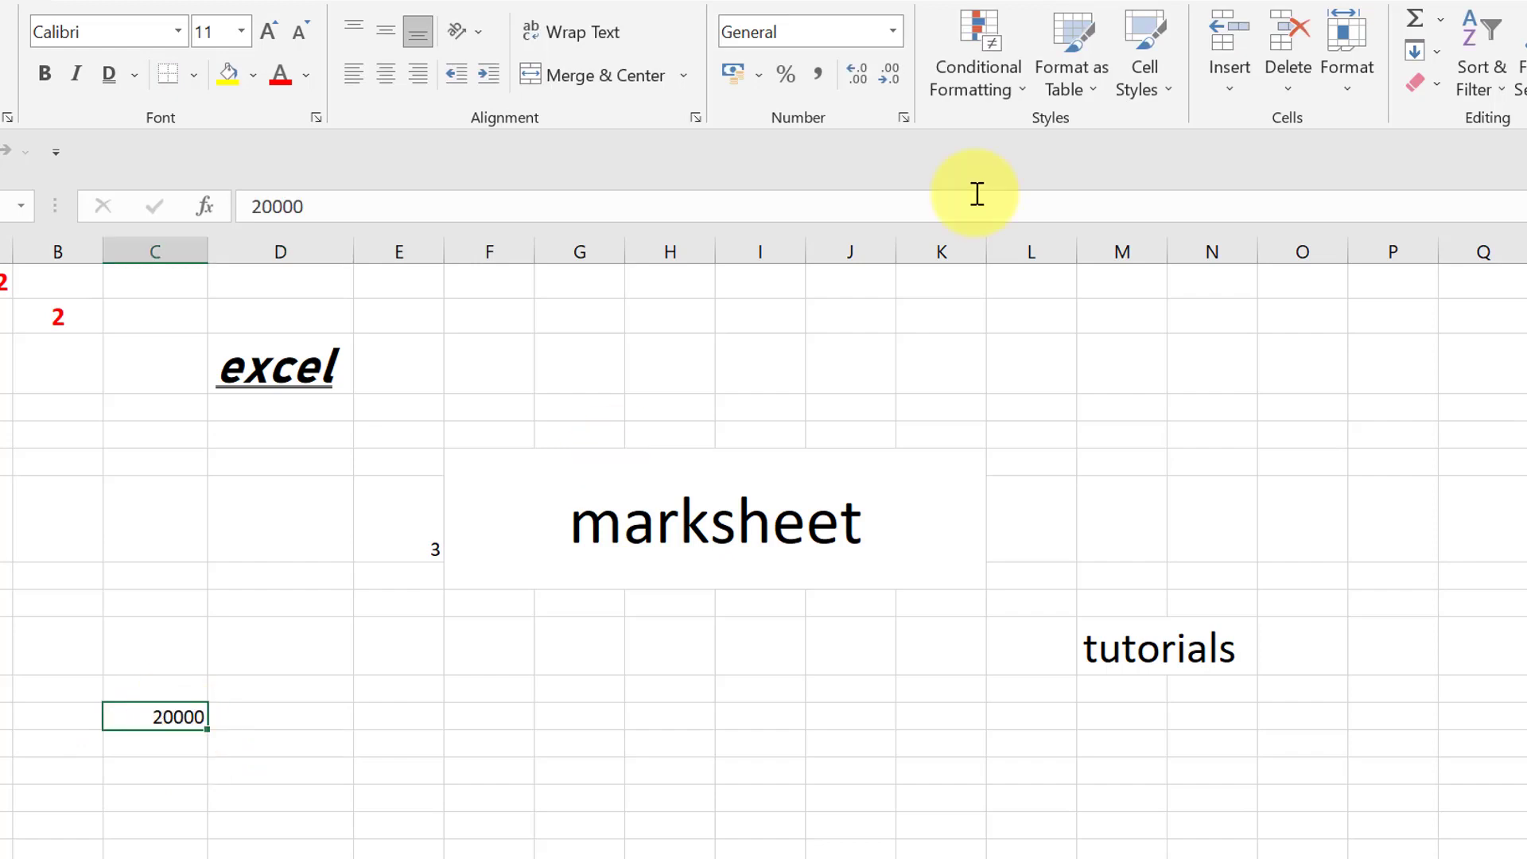
left_click(818, 75)
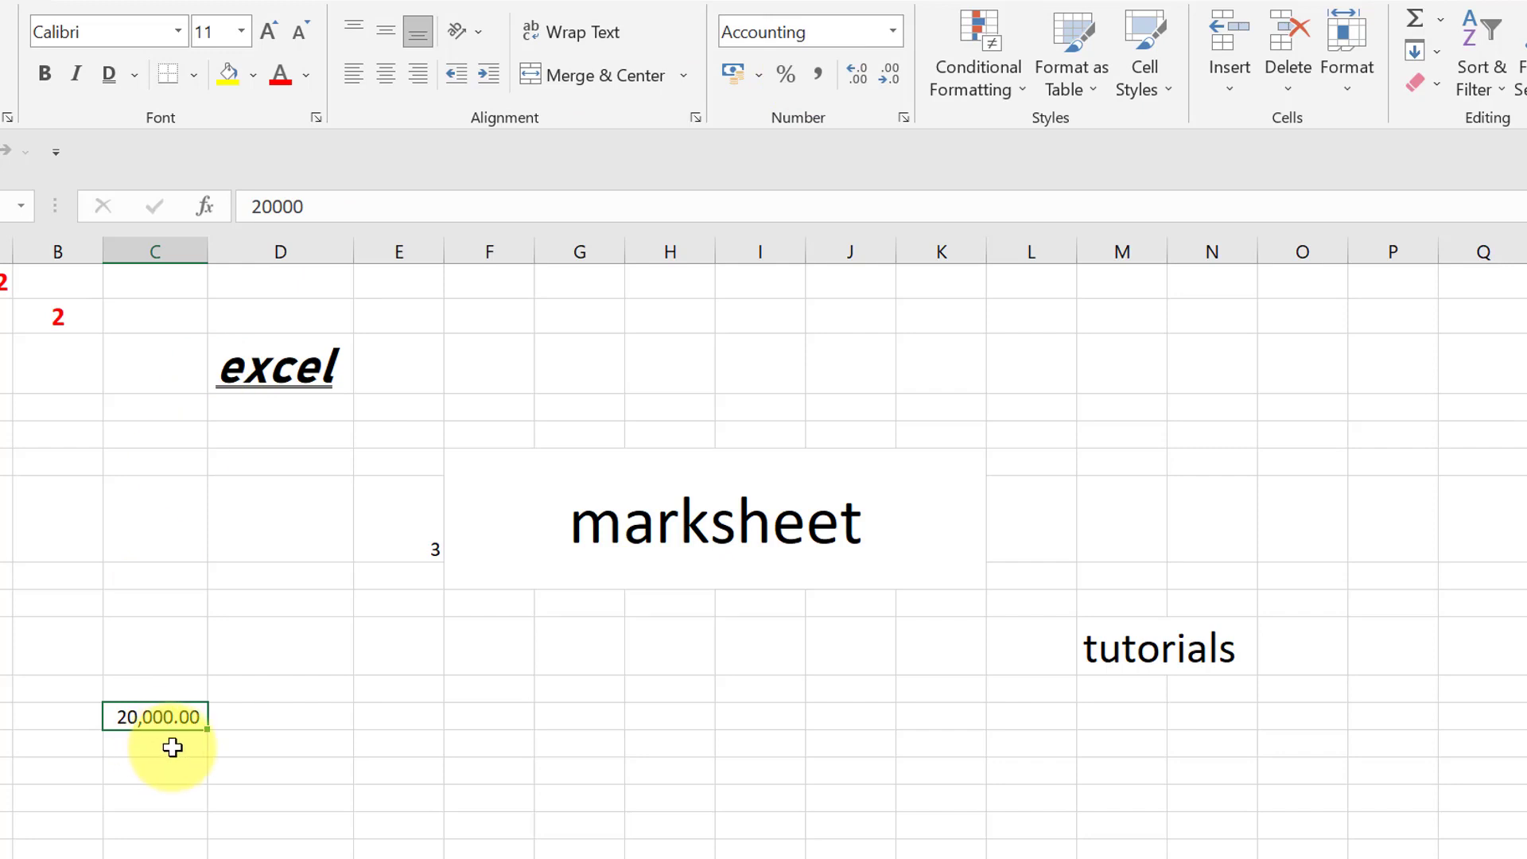
left_click(894, 32)
left_click(760, 86)
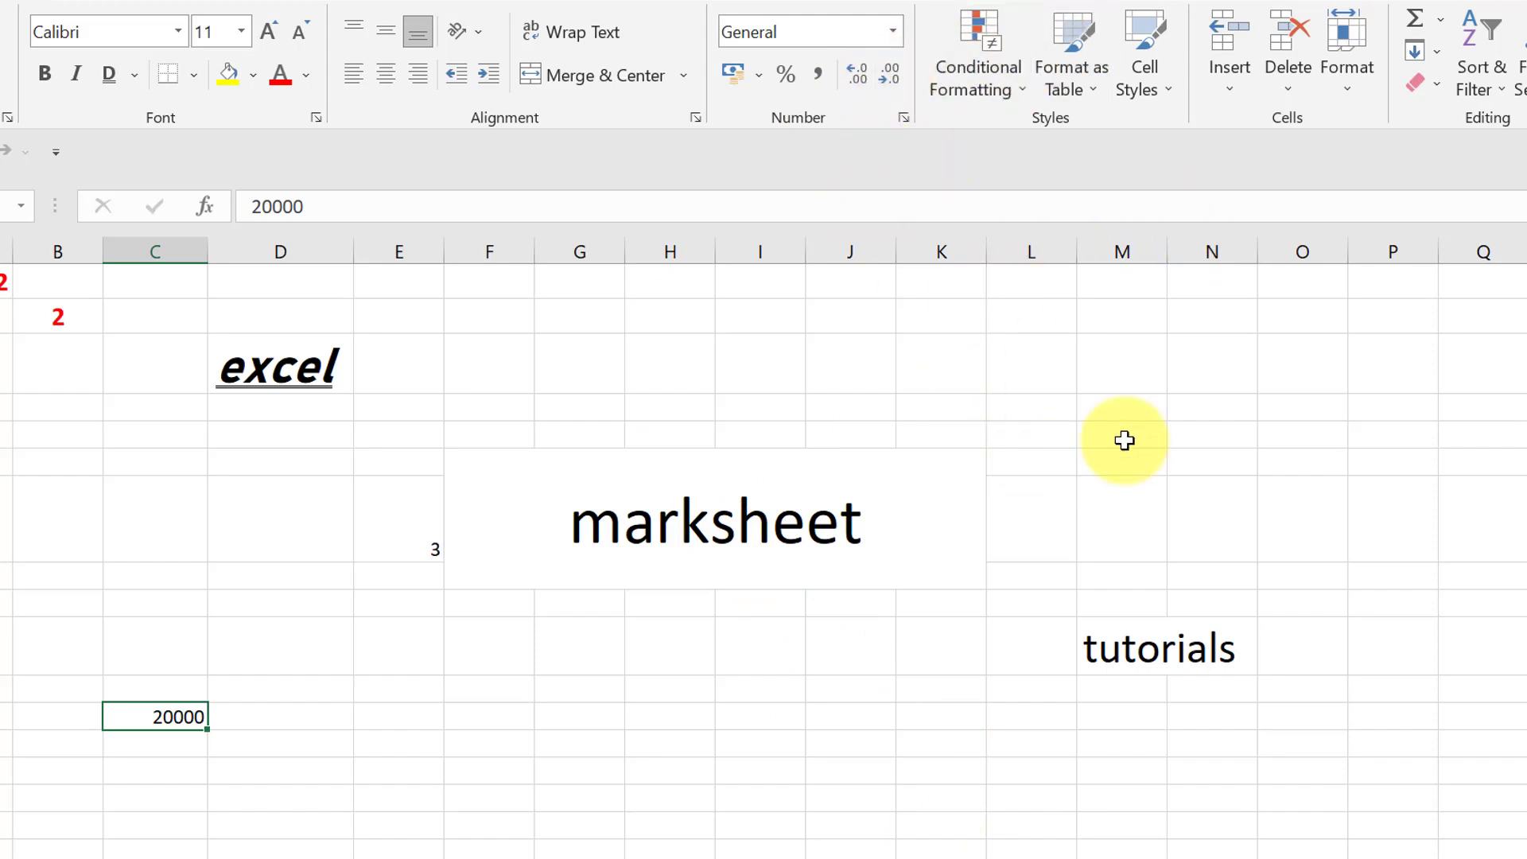
- Open the recent workbook assign1 from Documents
key("ctrl+o")
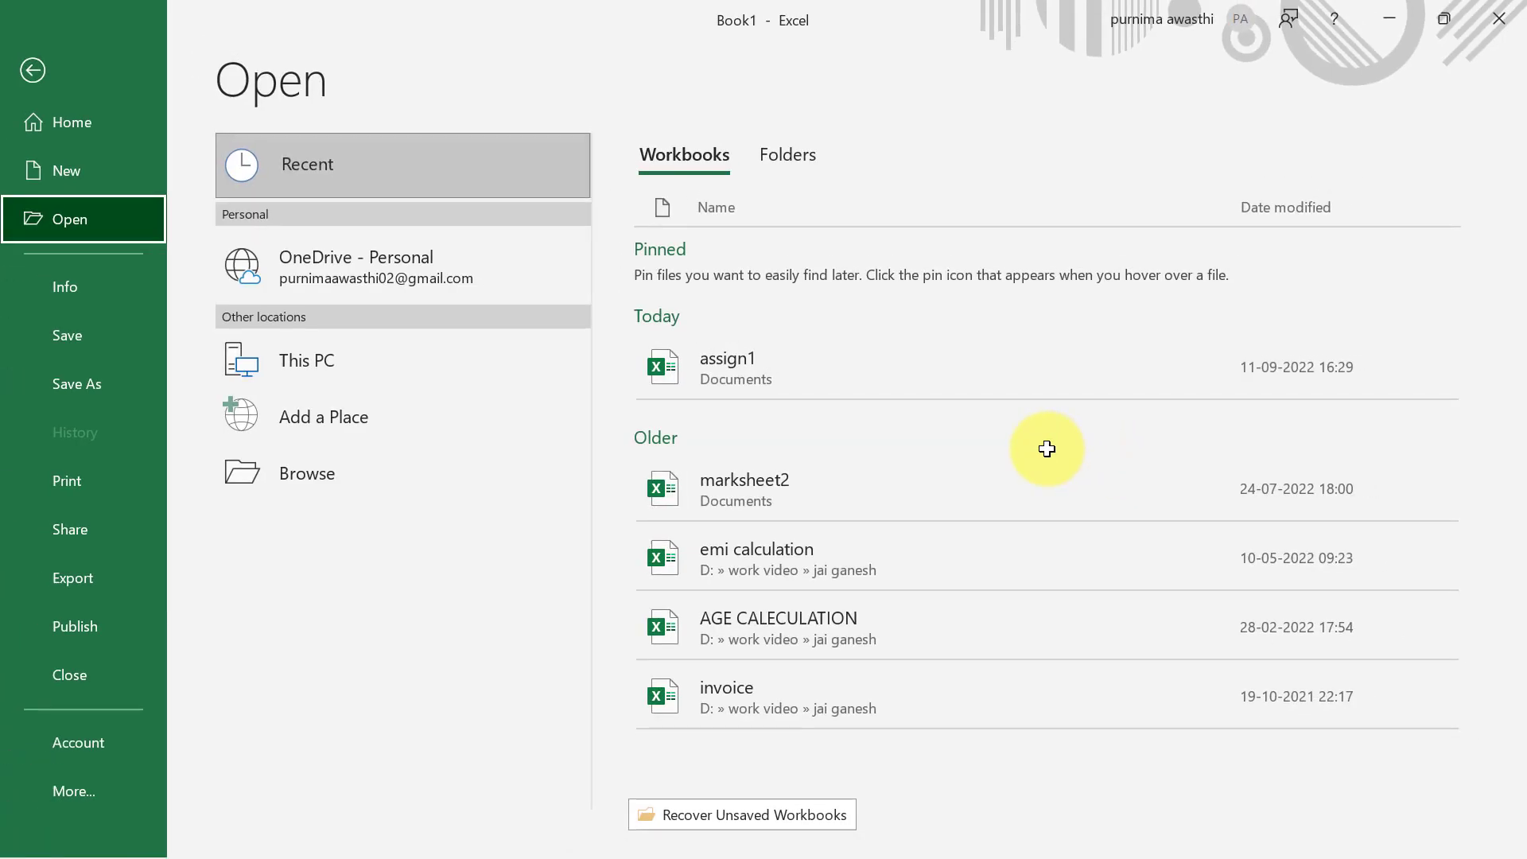
left_click(961, 374)
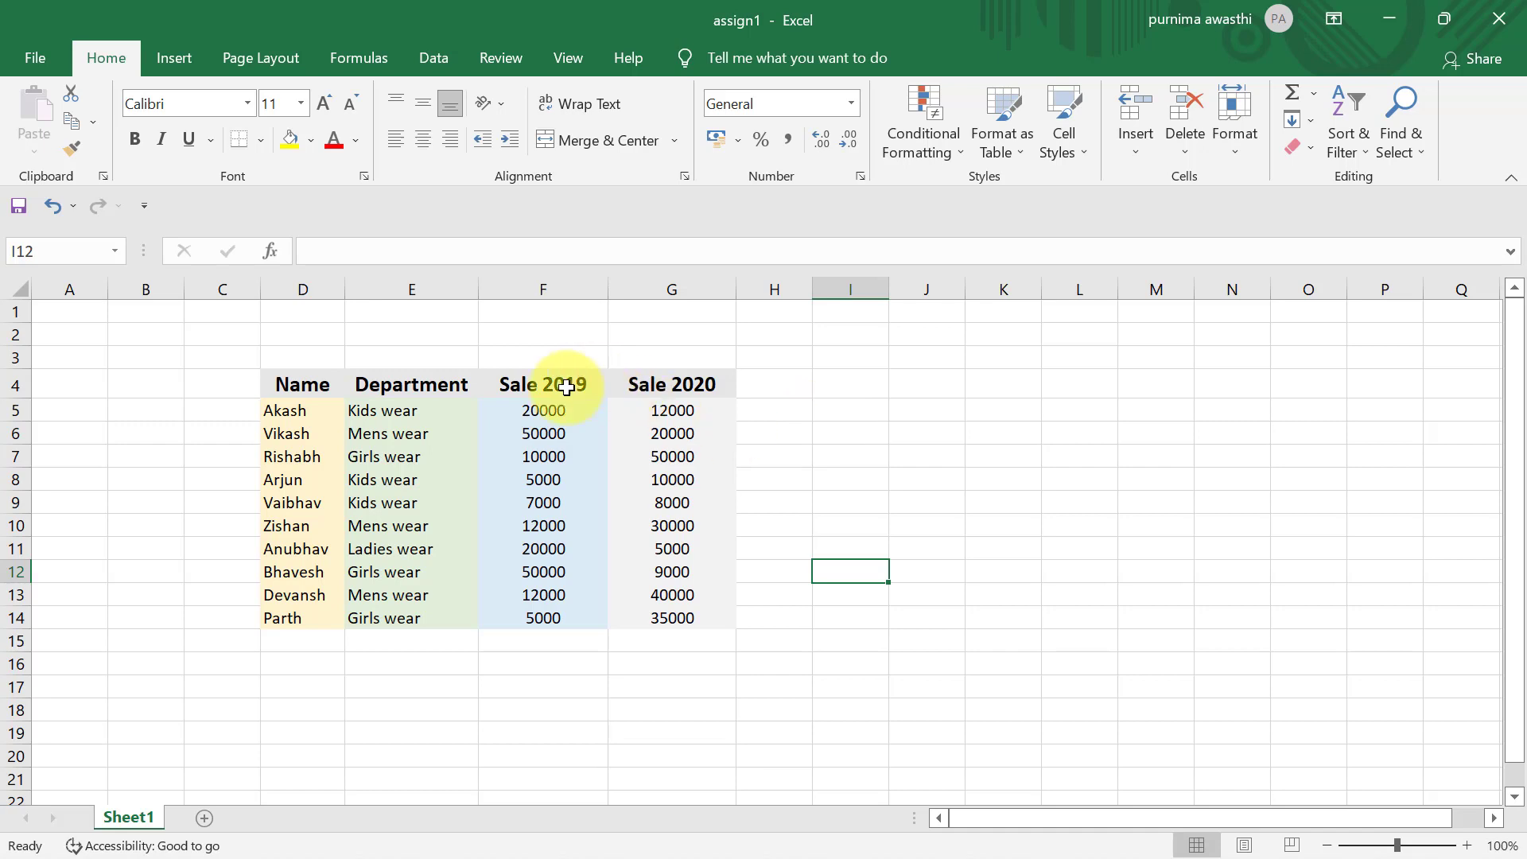
- Set up a Greater Than highlight rule with the threshold 20000 for the Sale 2019 values in F5:F14
left_click_drag(549, 409, 568, 625)
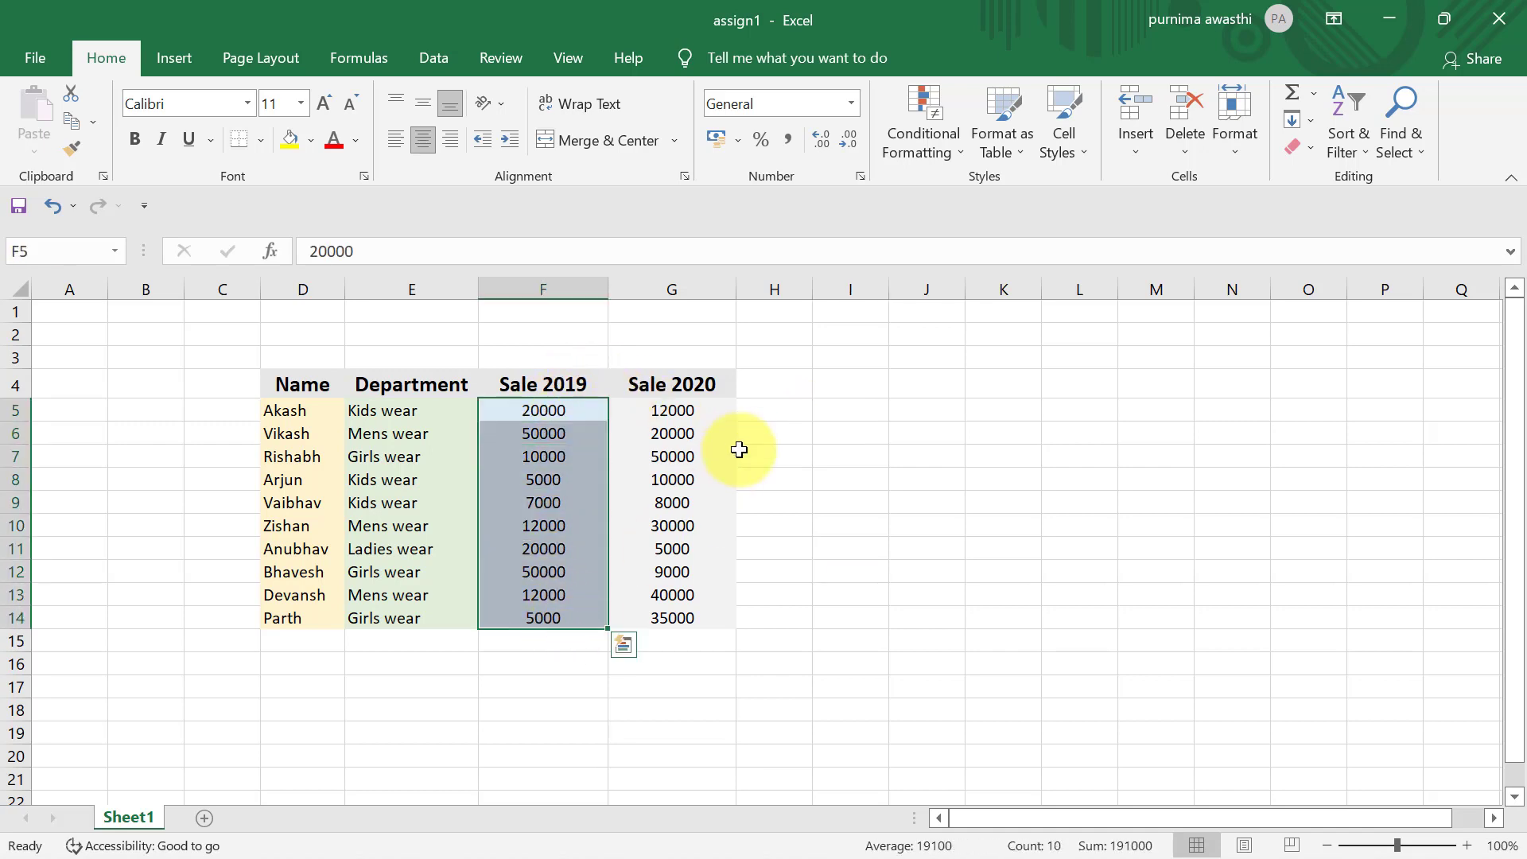
left_click(924, 151)
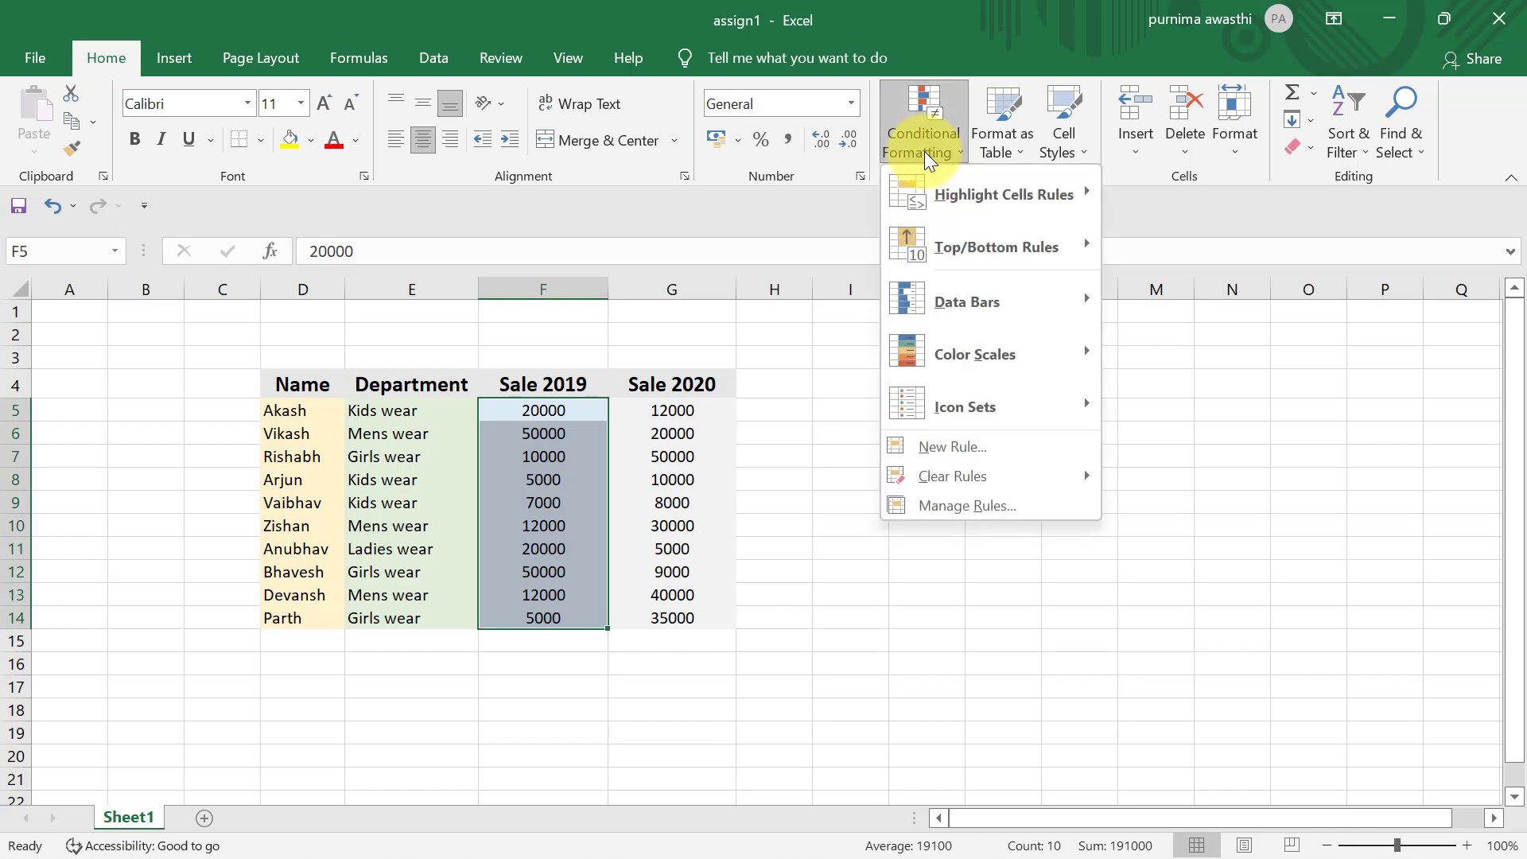
mouse_move(1058, 194)
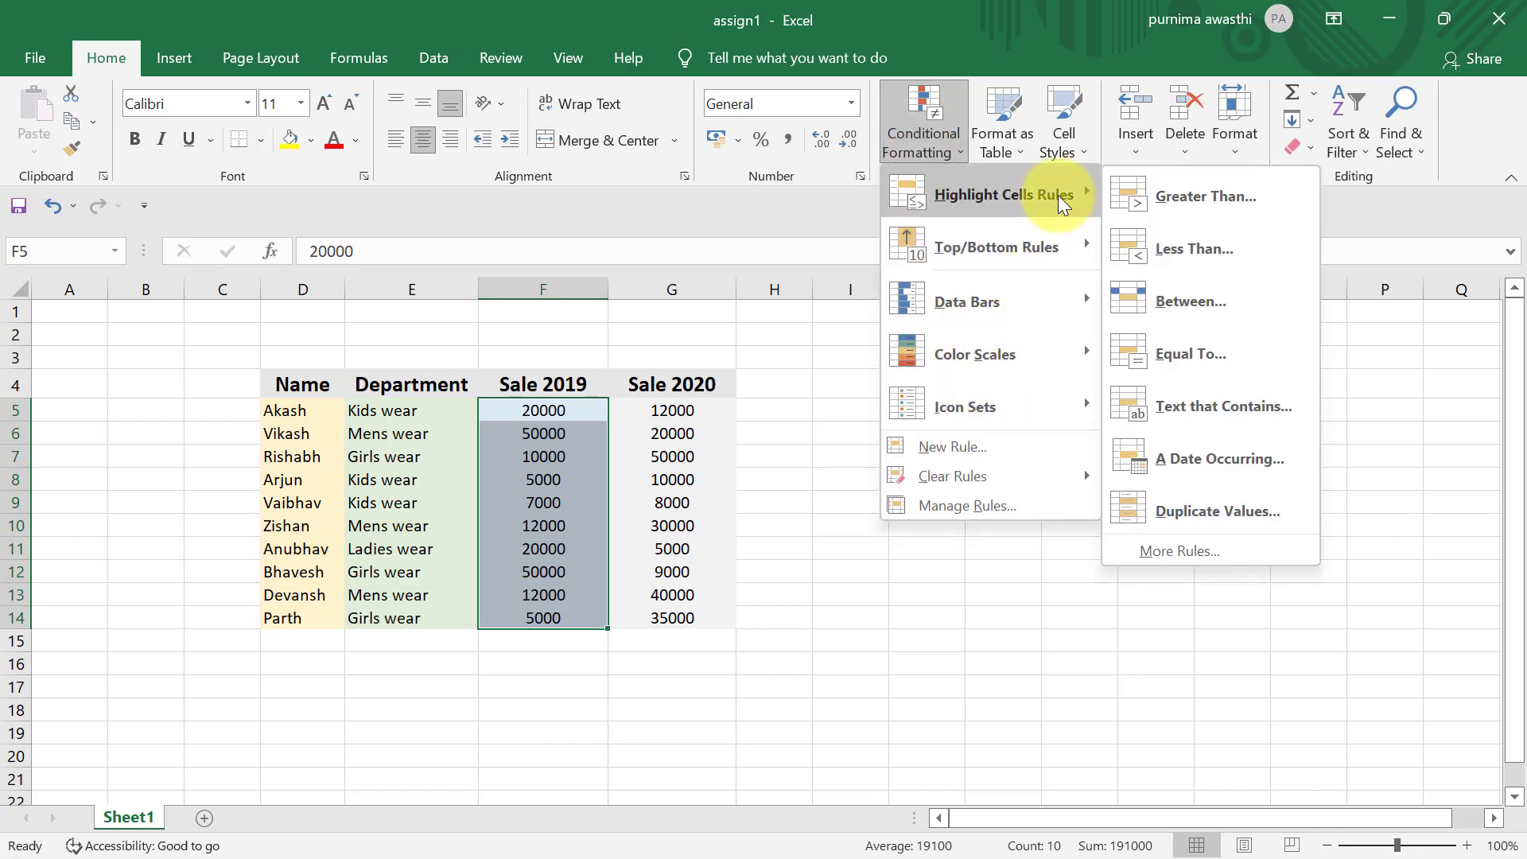
left_click(1225, 203)
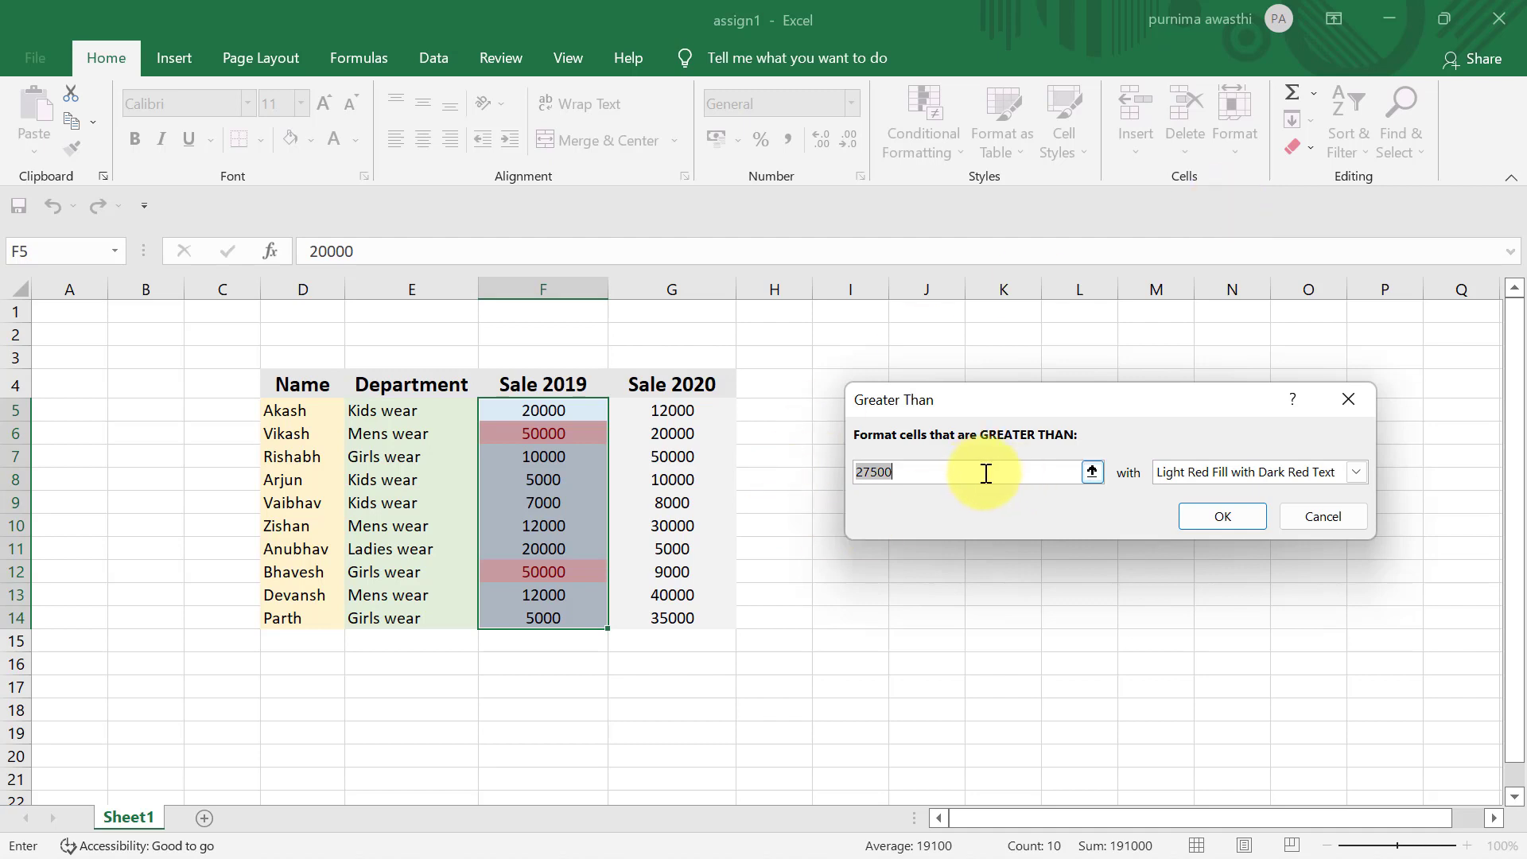
left_click(1036, 475)
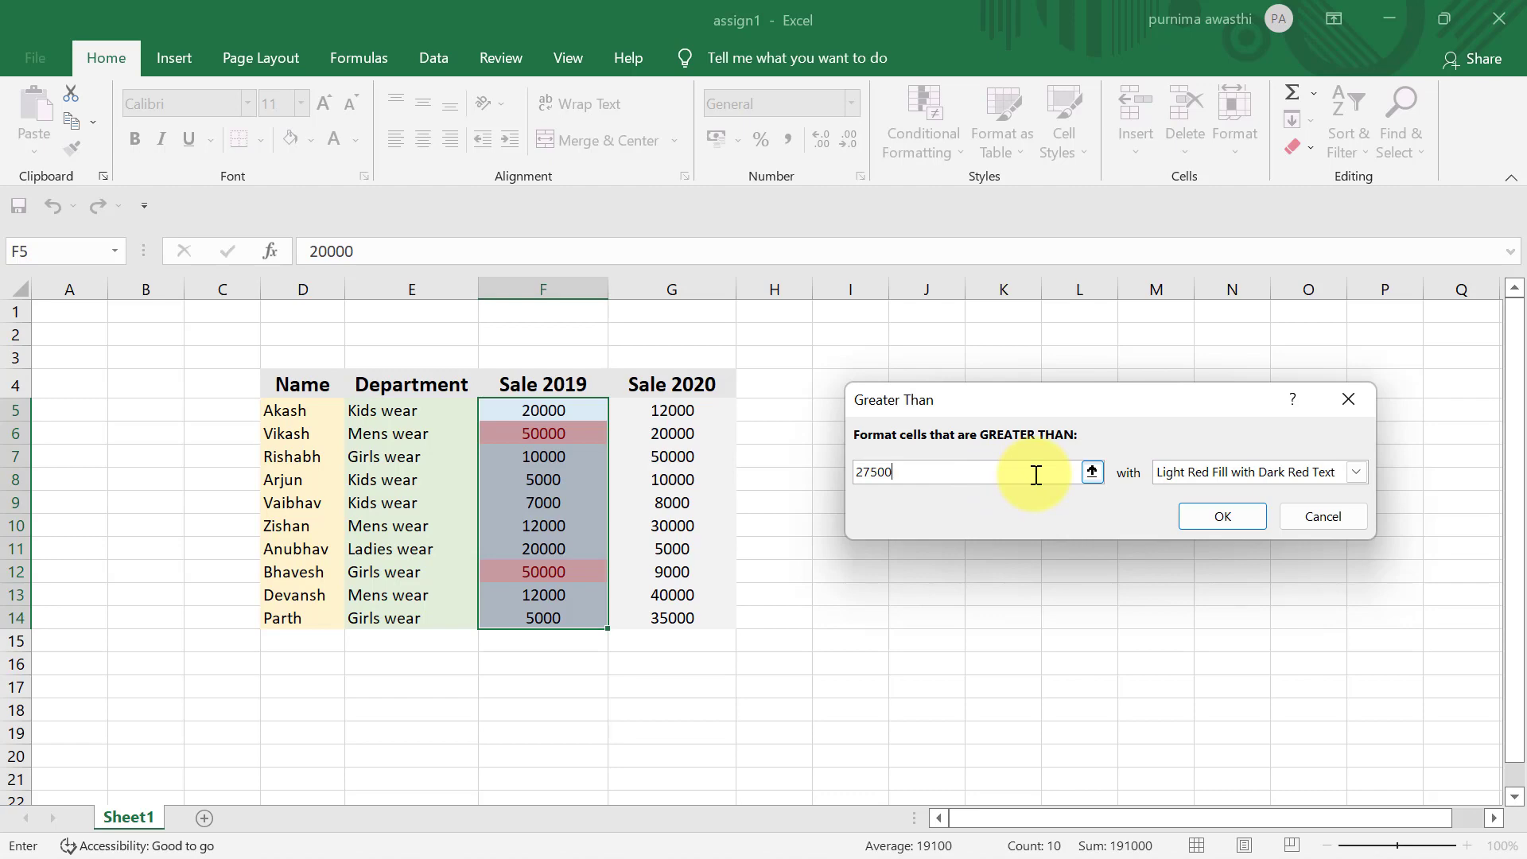
key("BackSpace")
key("BackSpace")
key("BackSpace")
key("BackSpace")
key("BackSpace")
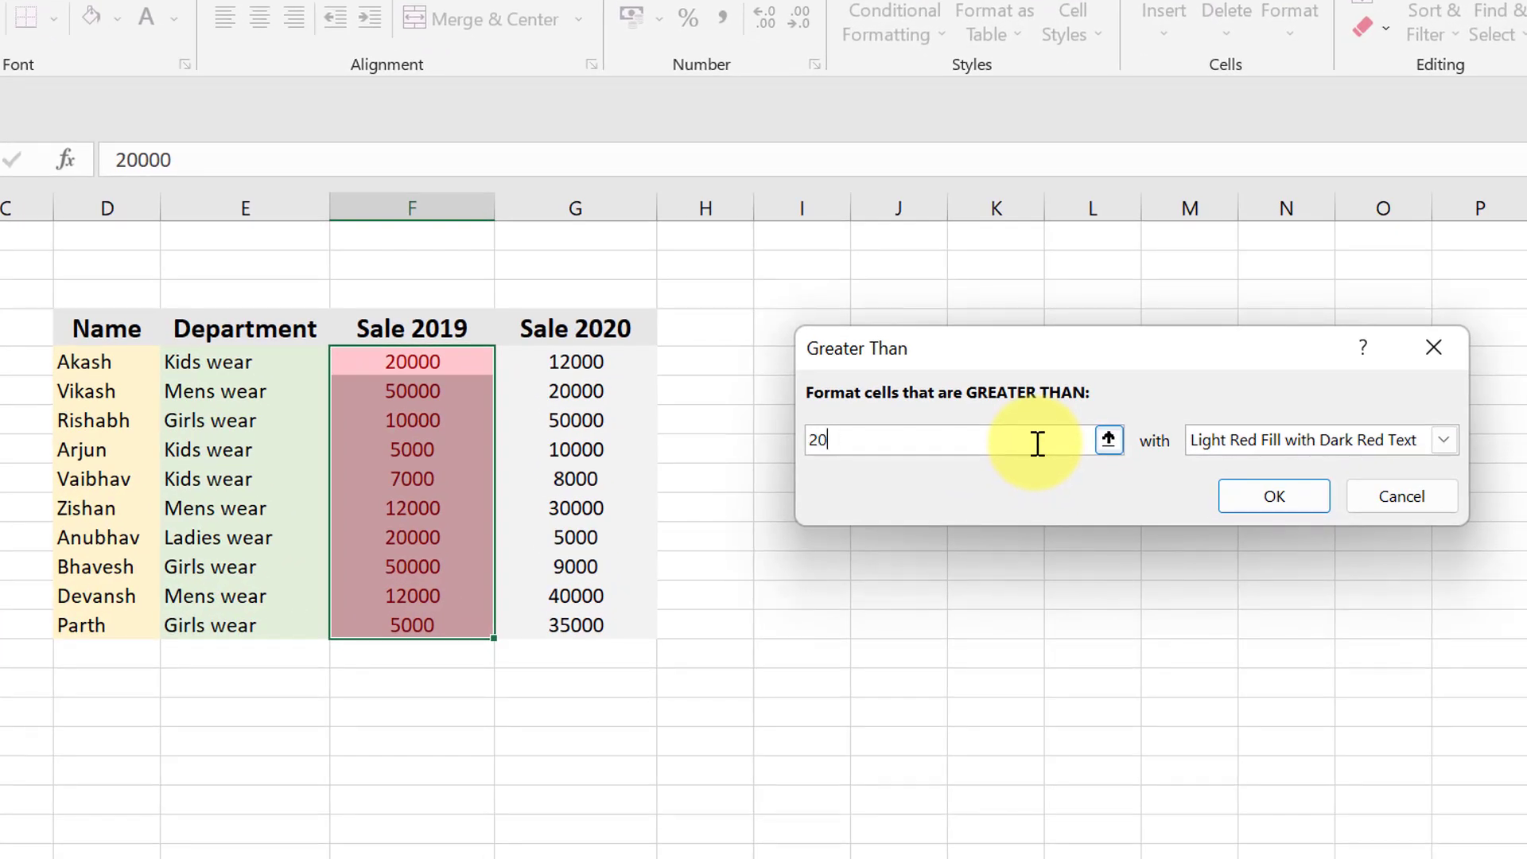
type("20000")
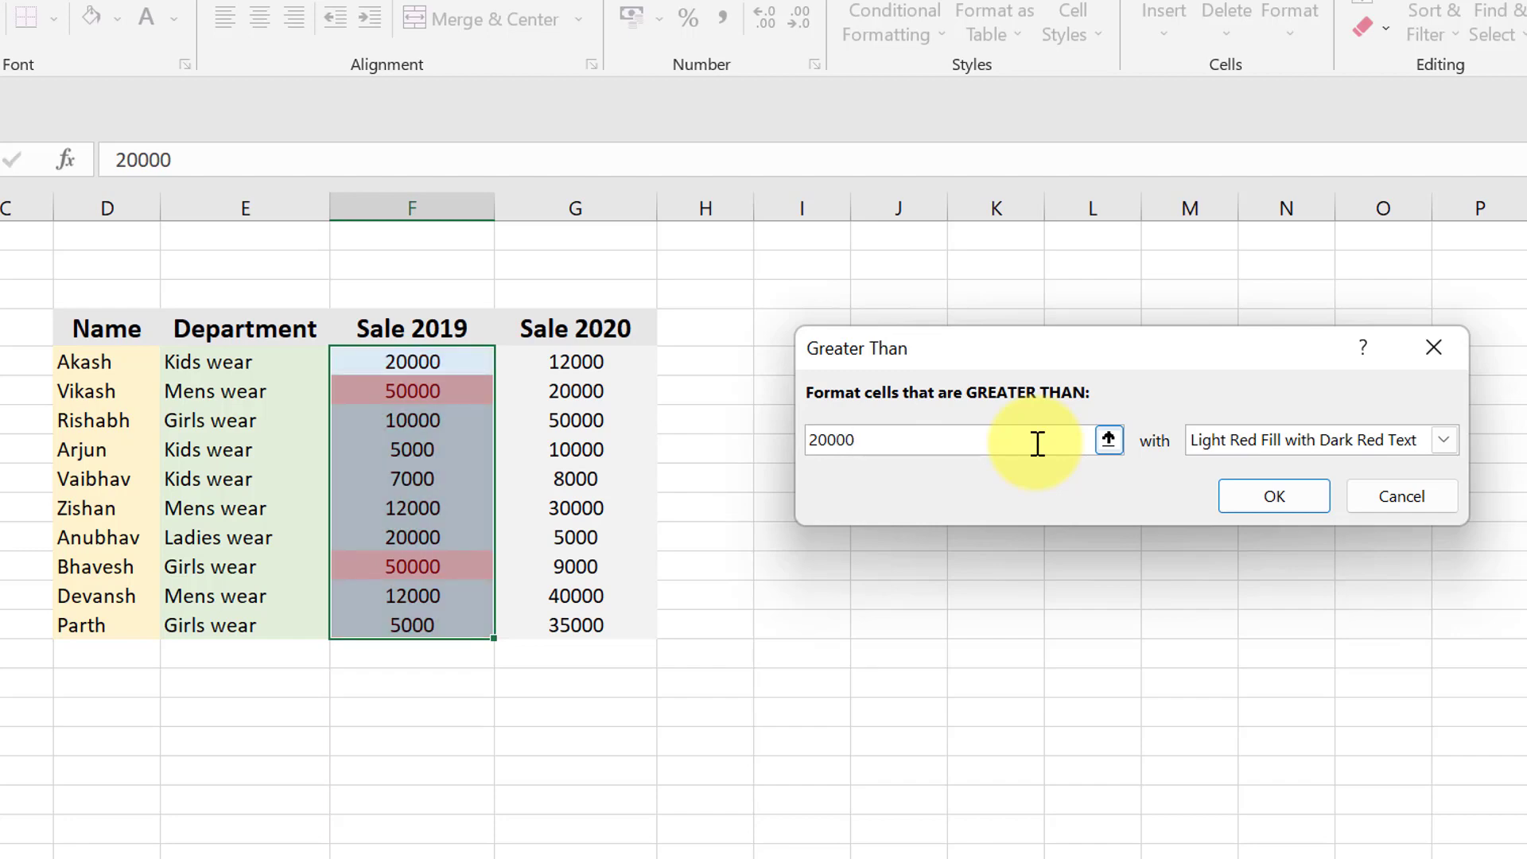
- Choose Yellow Fill with Dark Yellow Text as the Greater Than rule's format and apply the rule
left_click(1444, 442)
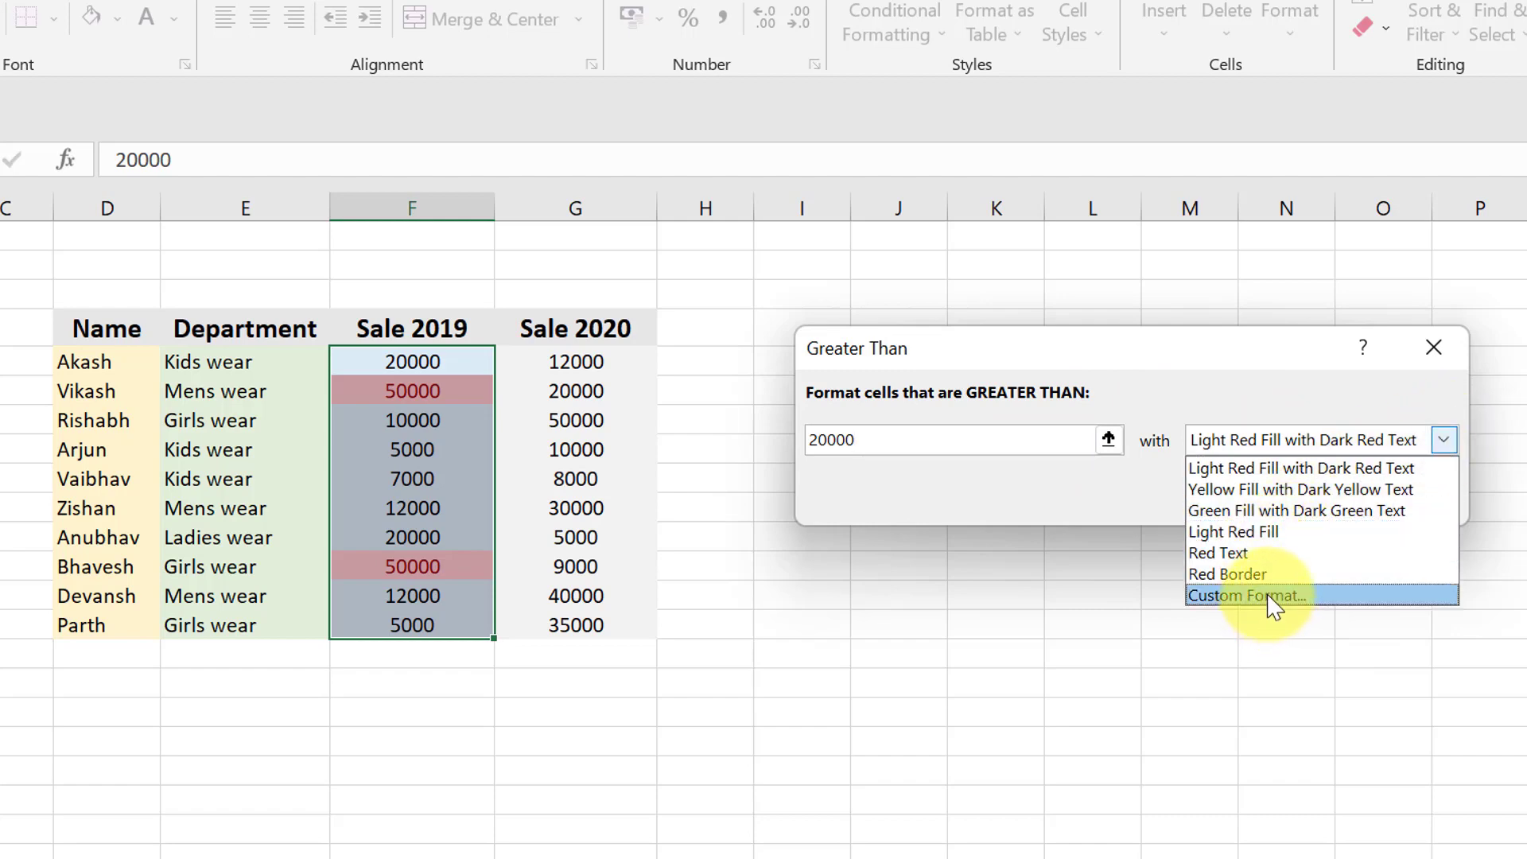
left_click(1340, 489)
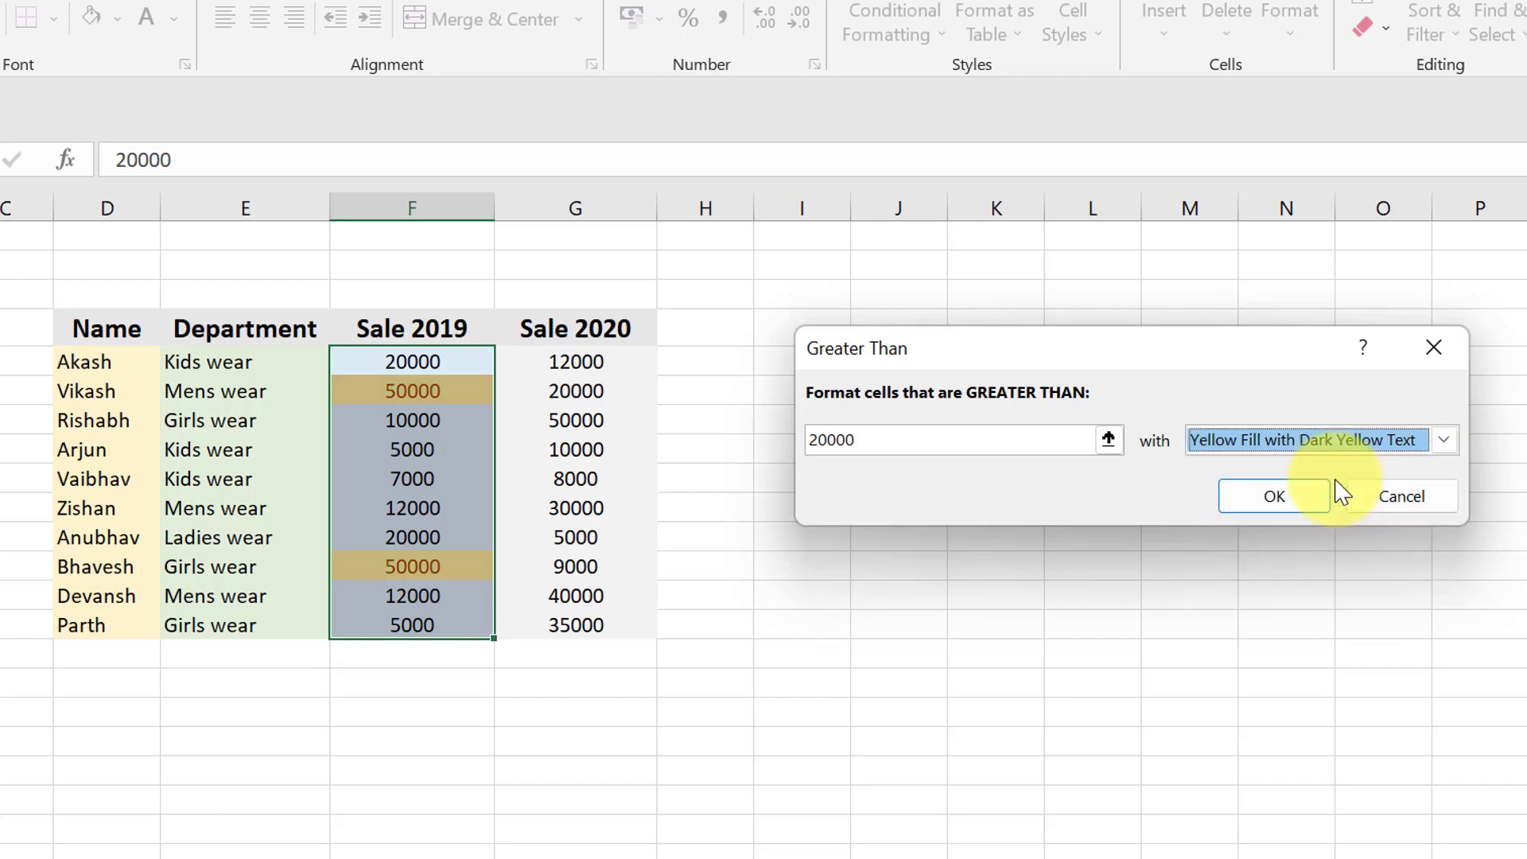
left_click(1276, 497)
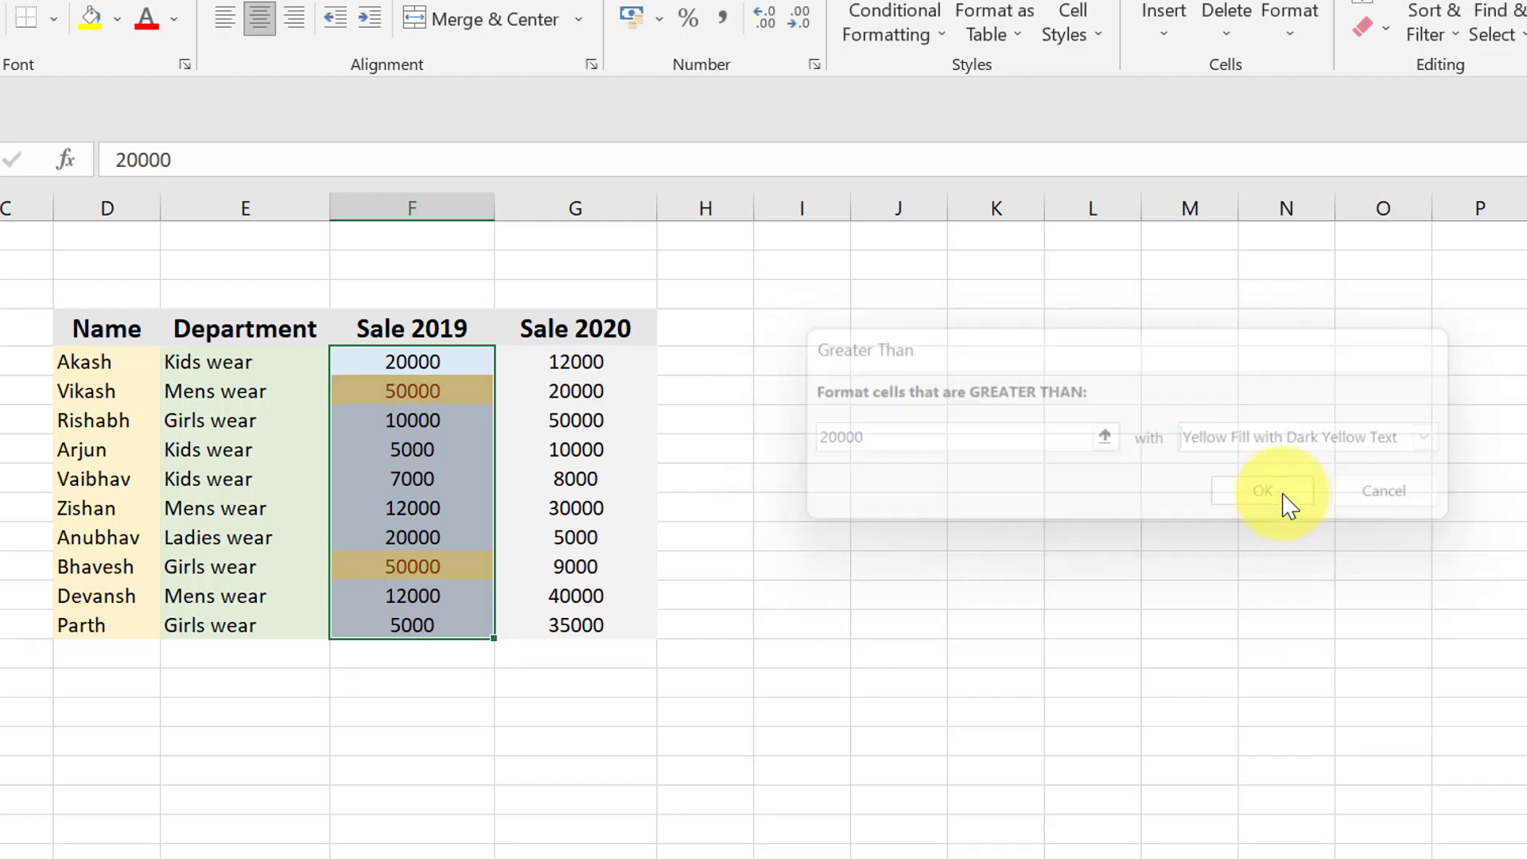
left_click(928, 593)
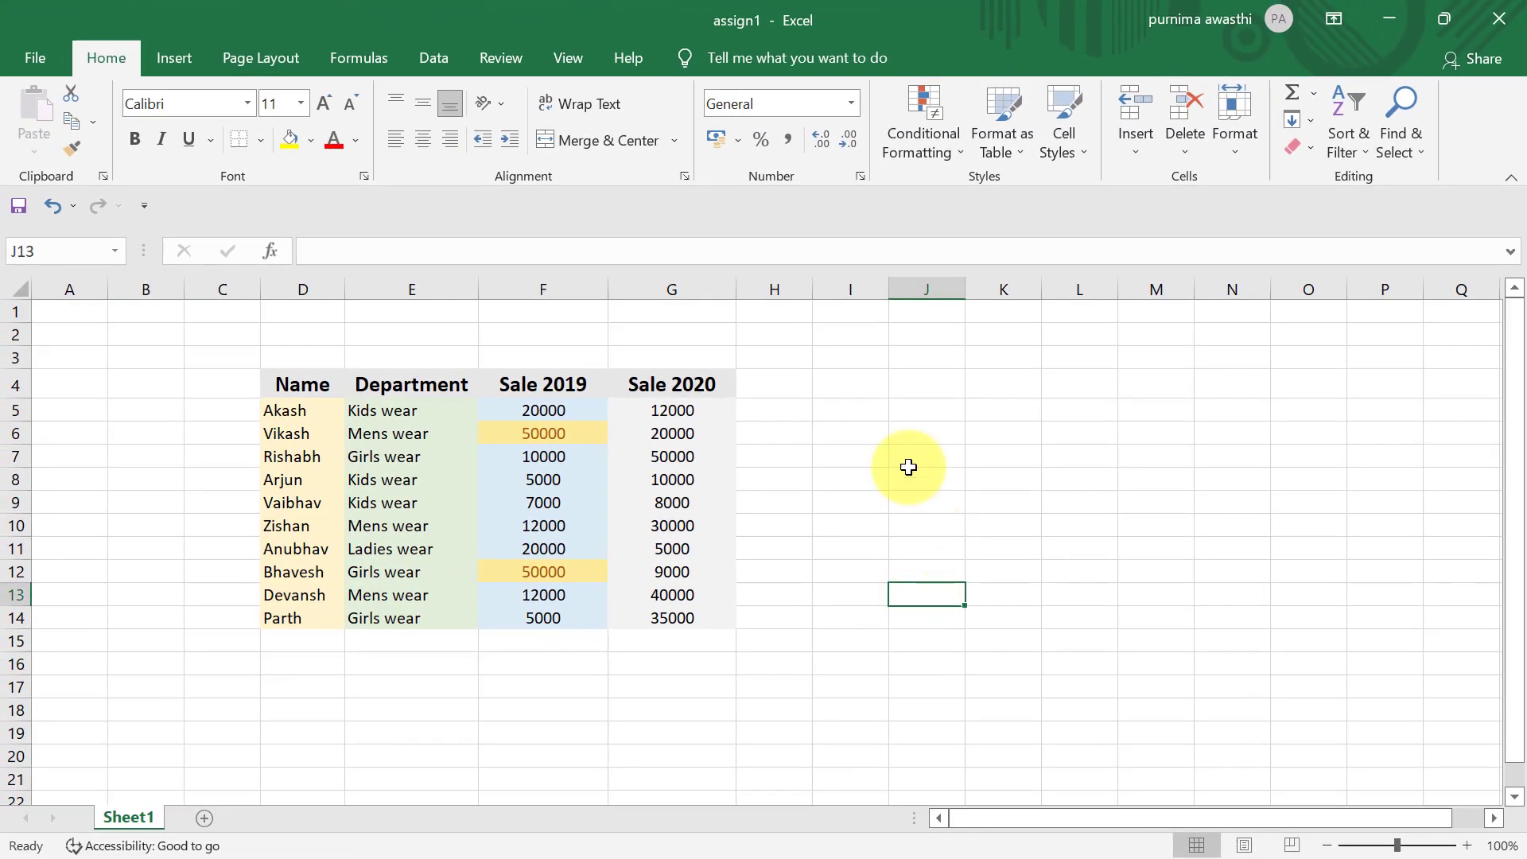
- Format the sales data in D4:G14 as a table with headers, using Light Orange, Table Style Medium 24
left_click(852, 451)
left_click(1024, 127)
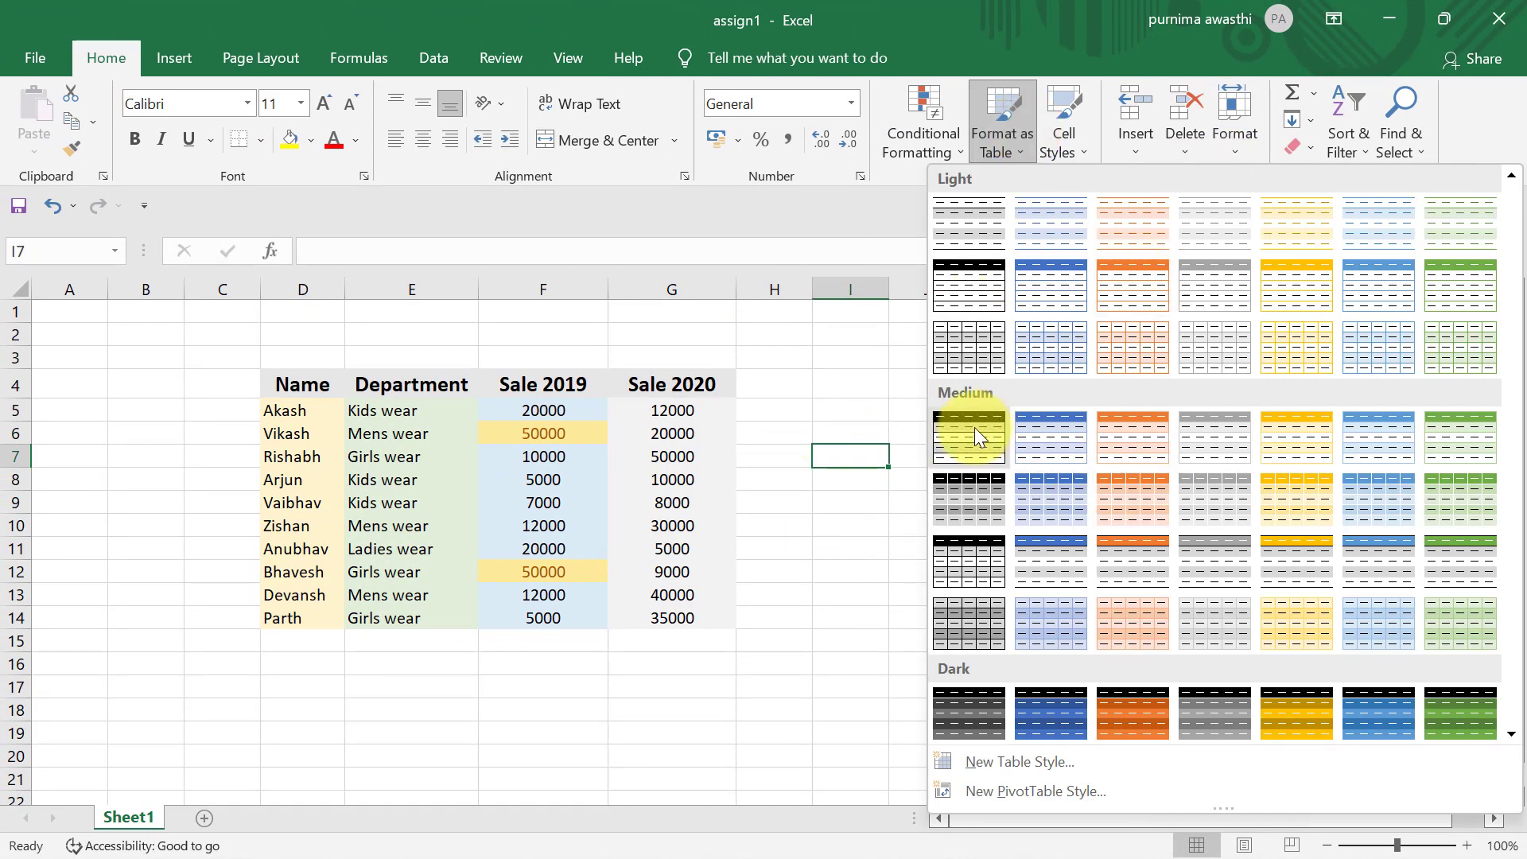
left_click(819, 547)
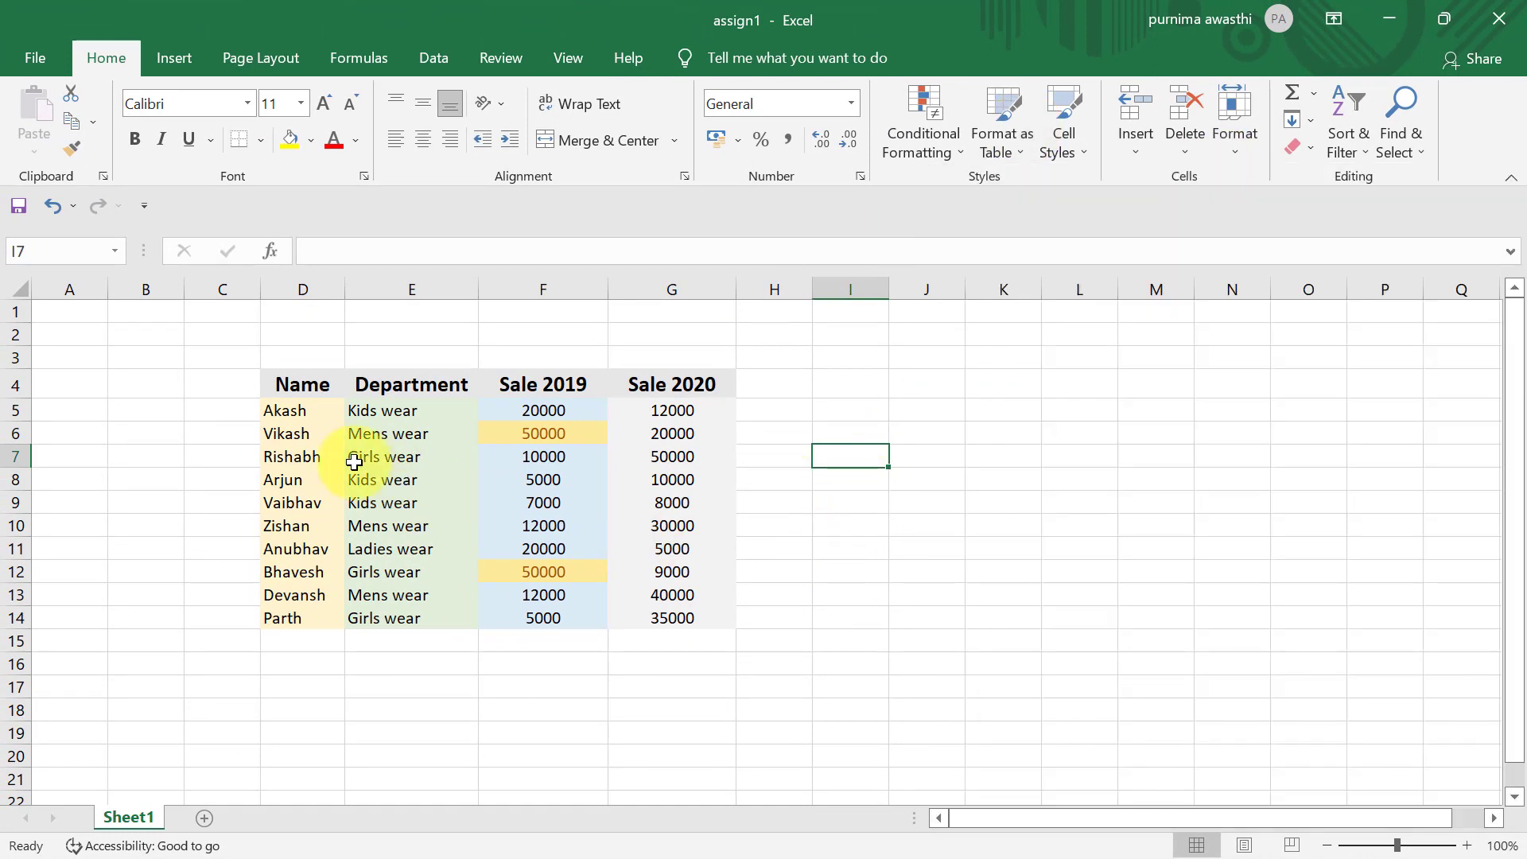
left_click_drag(266, 379, 672, 619)
left_click(990, 131)
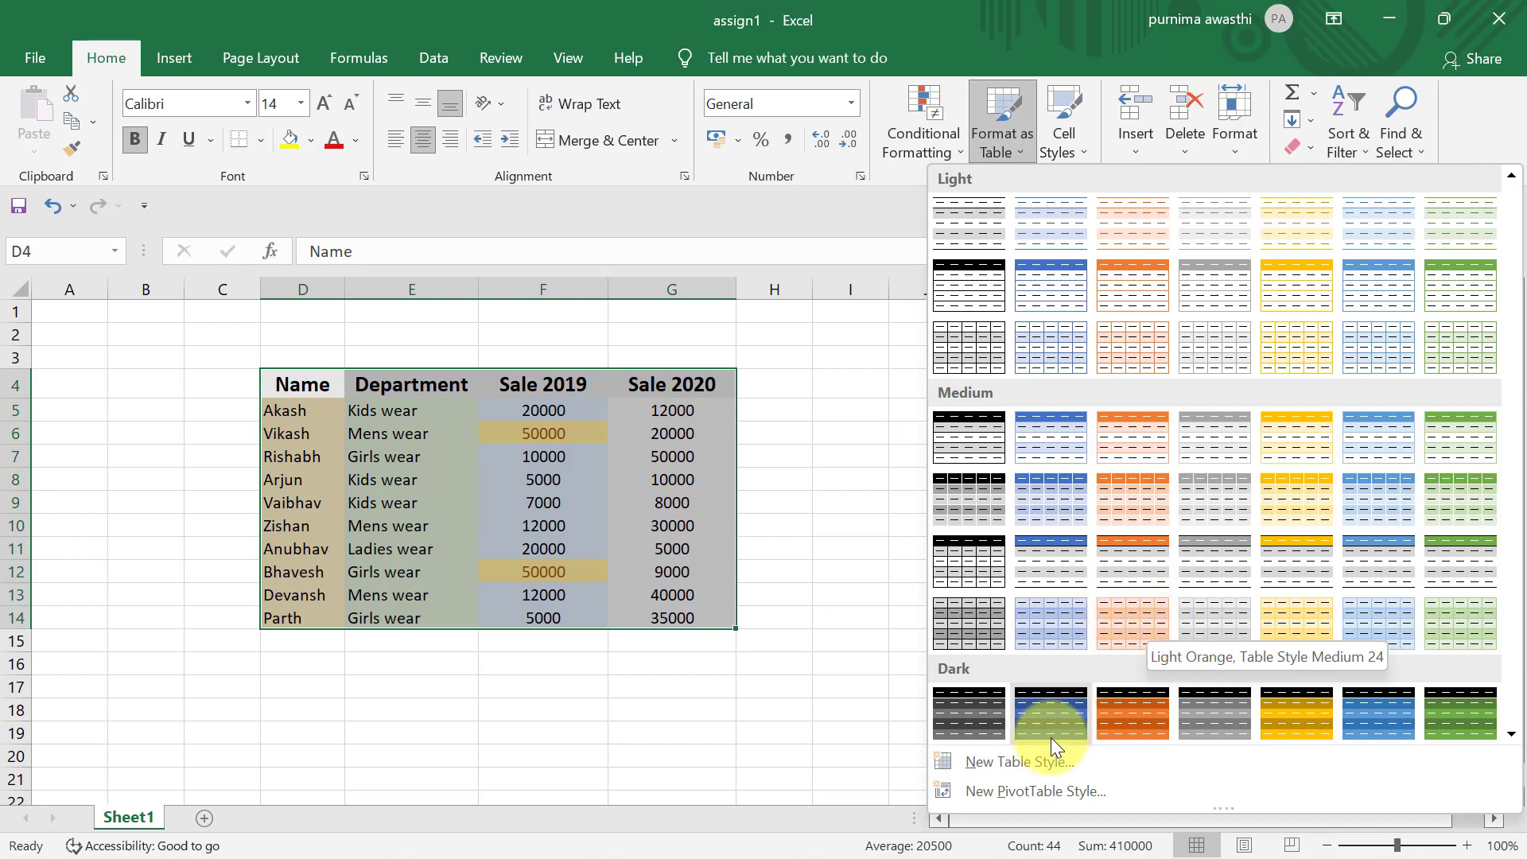
left_click(1114, 622)
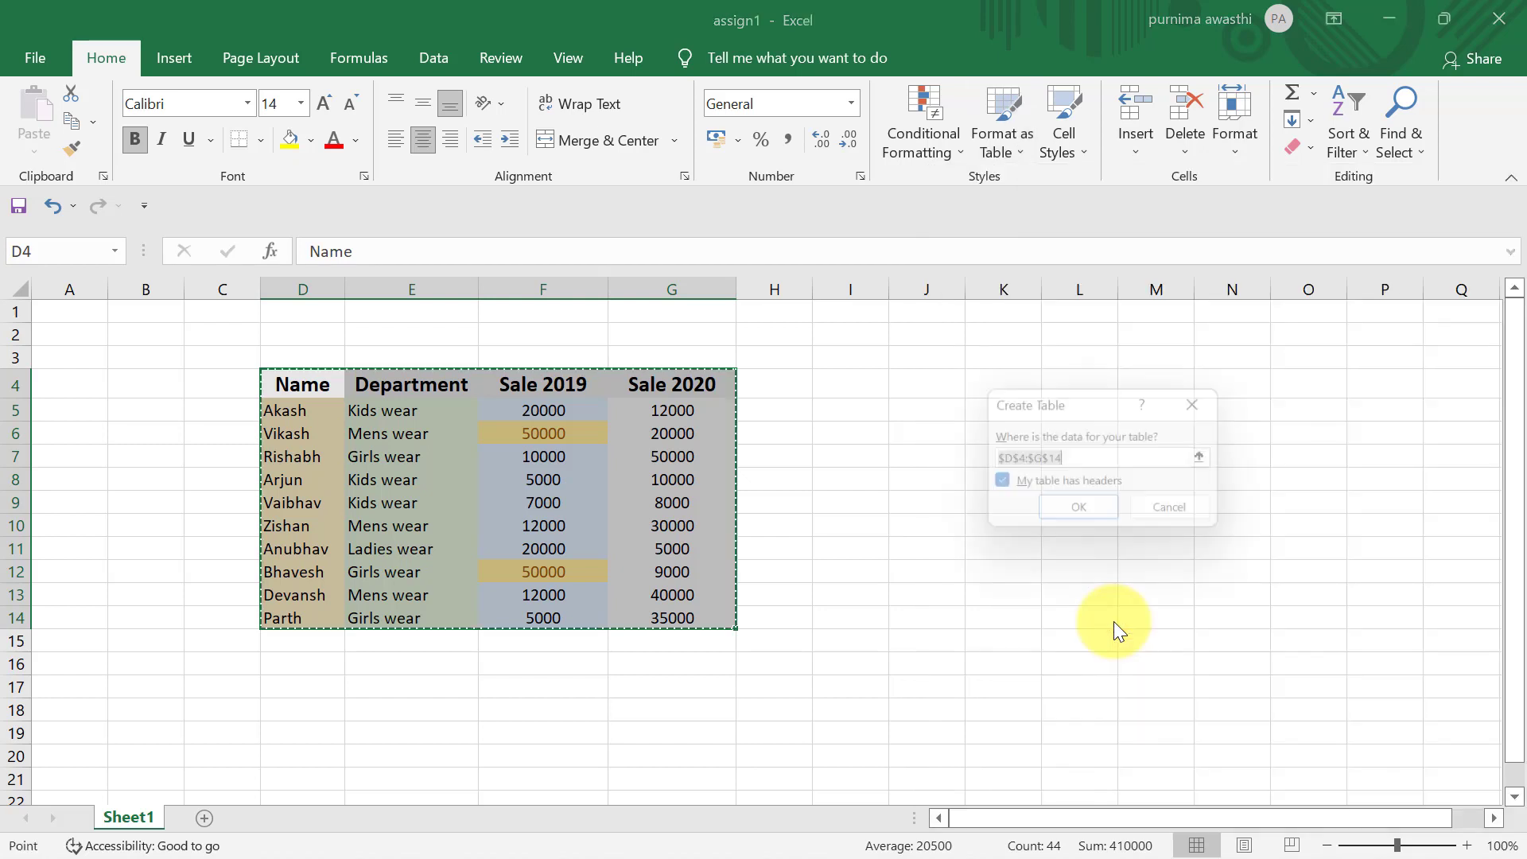
left_click(1059, 517)
left_click(912, 525)
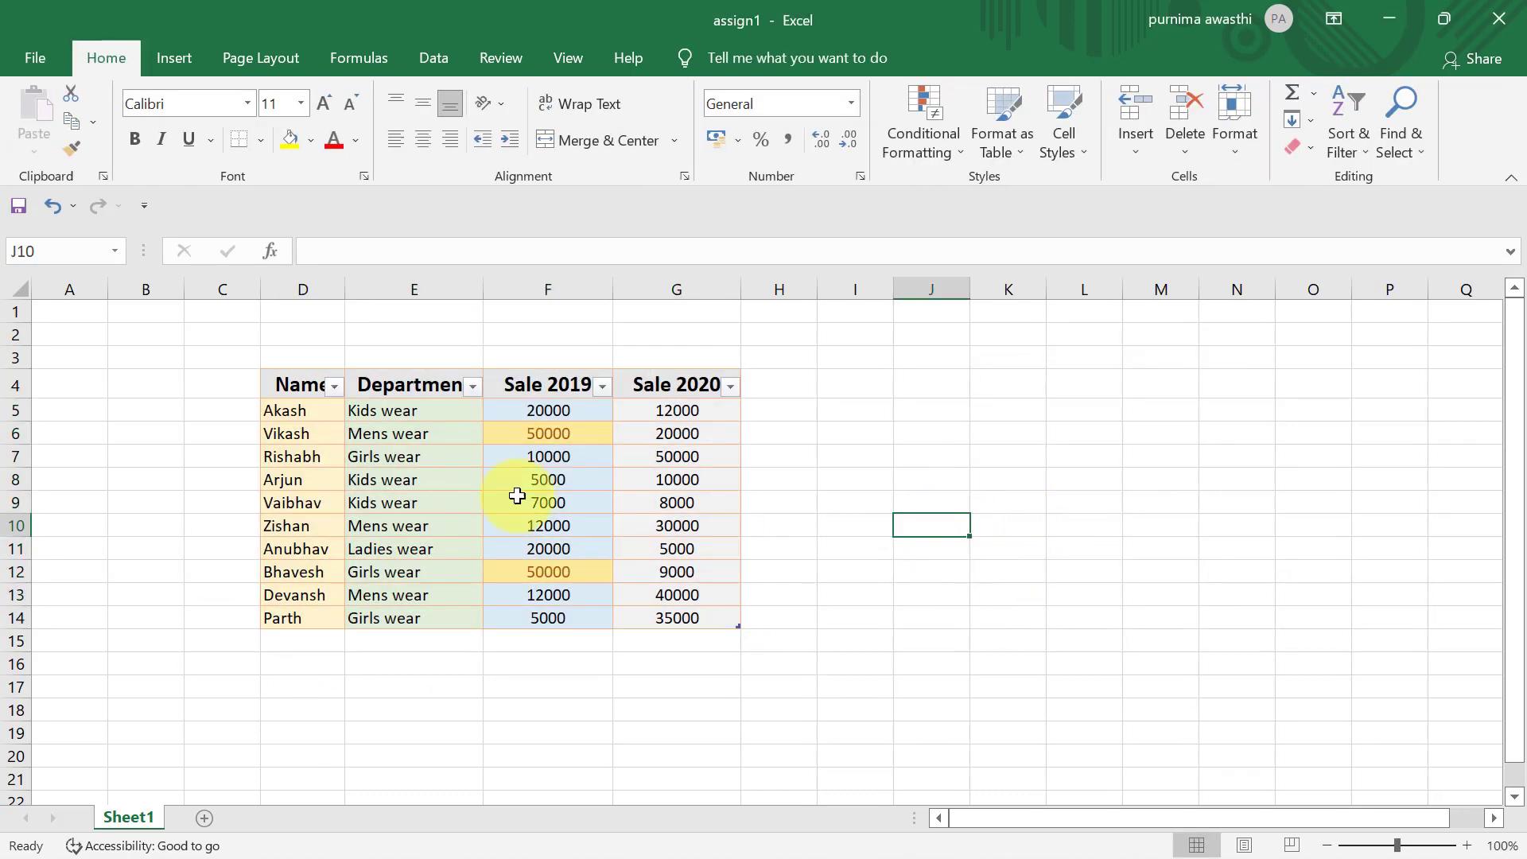
- Filter the table's Name column to show only the first listed name
left_click(334, 387)
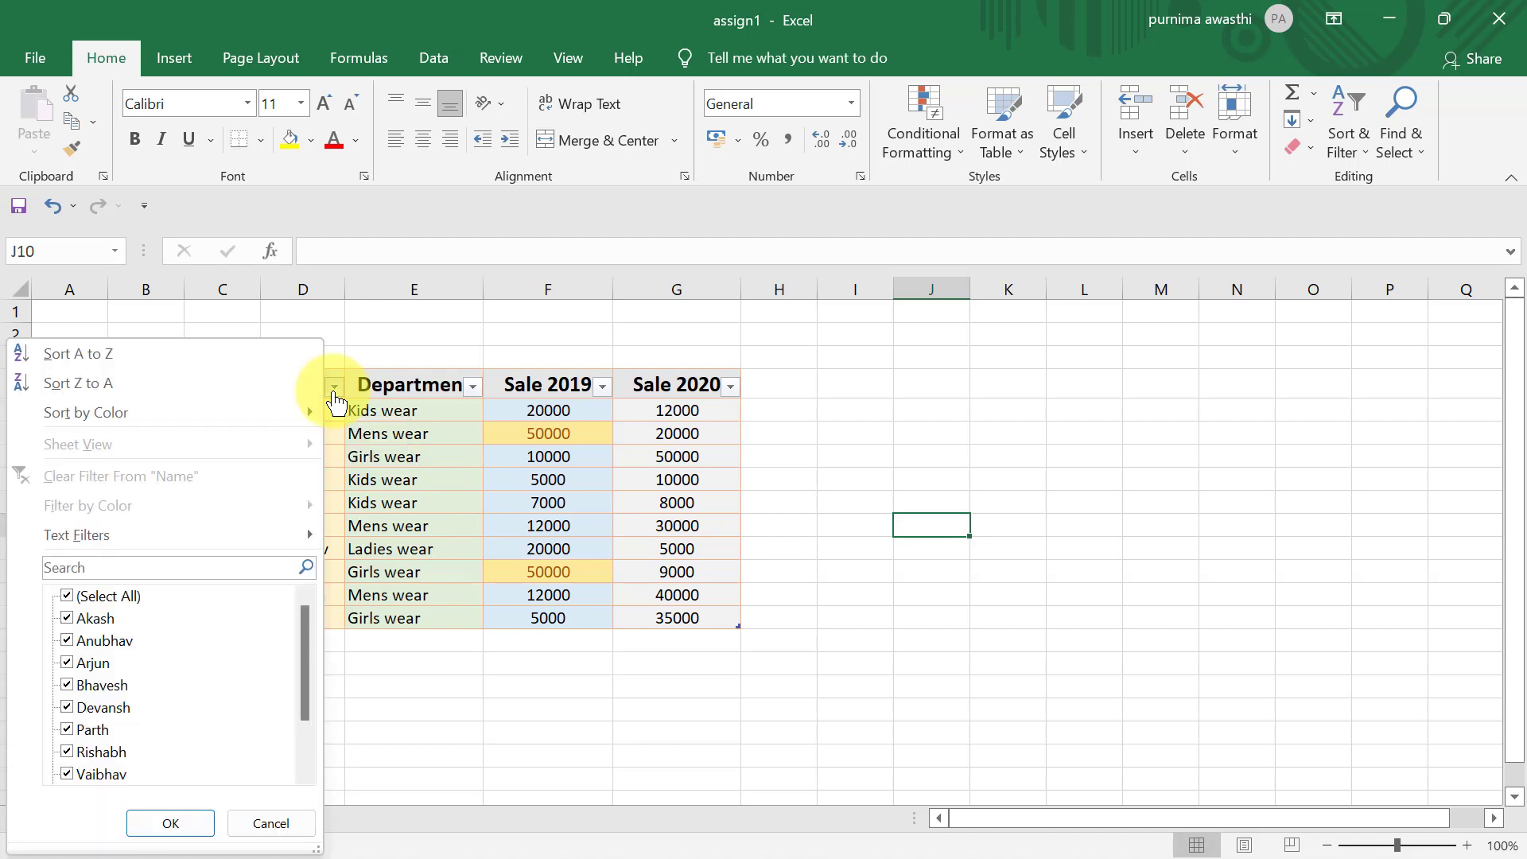
left_click(67, 599)
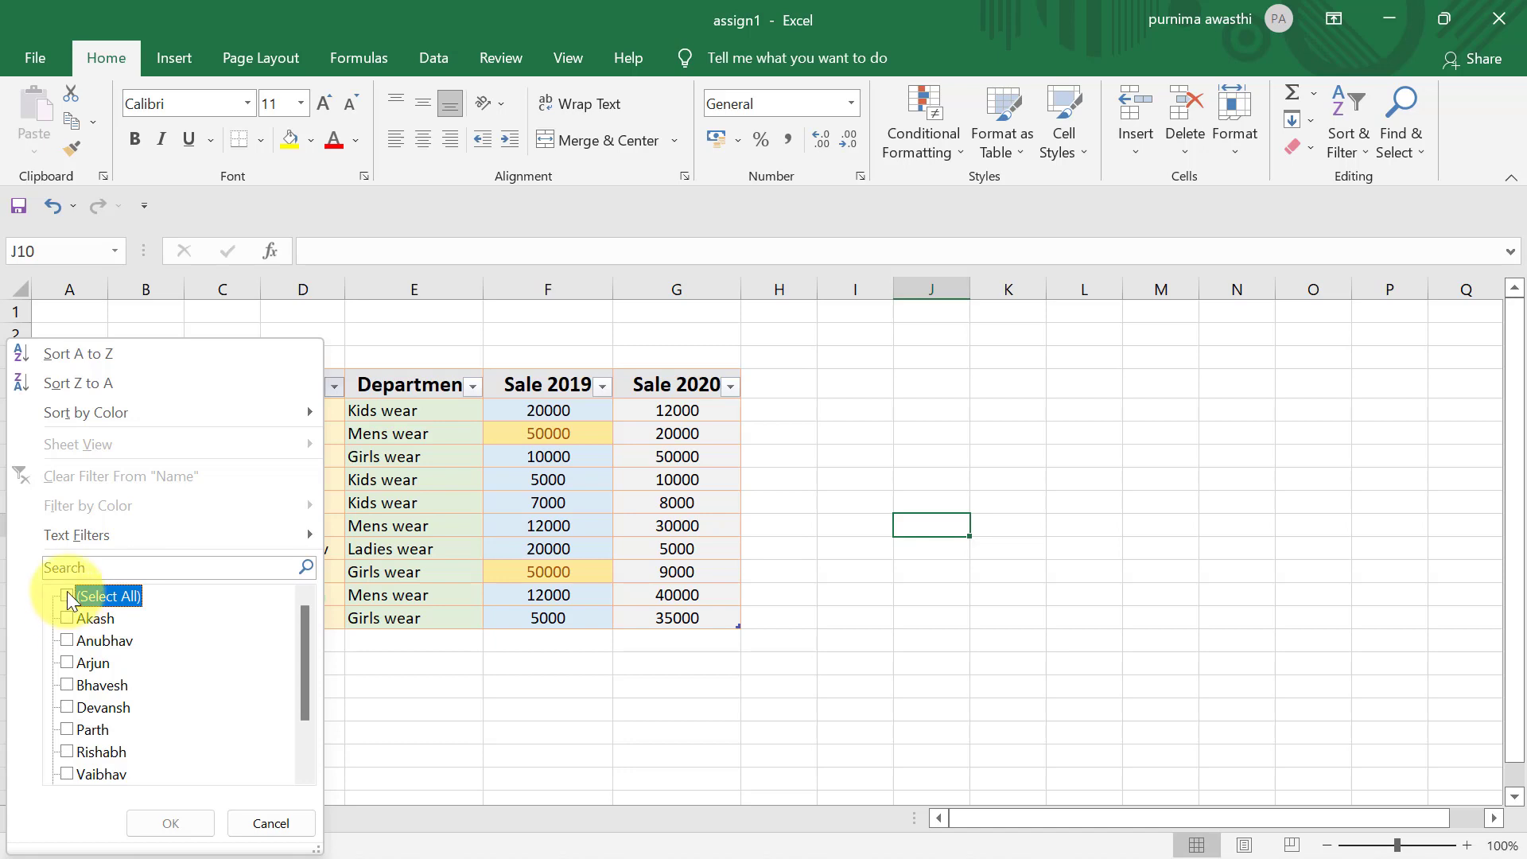
left_click(67, 619)
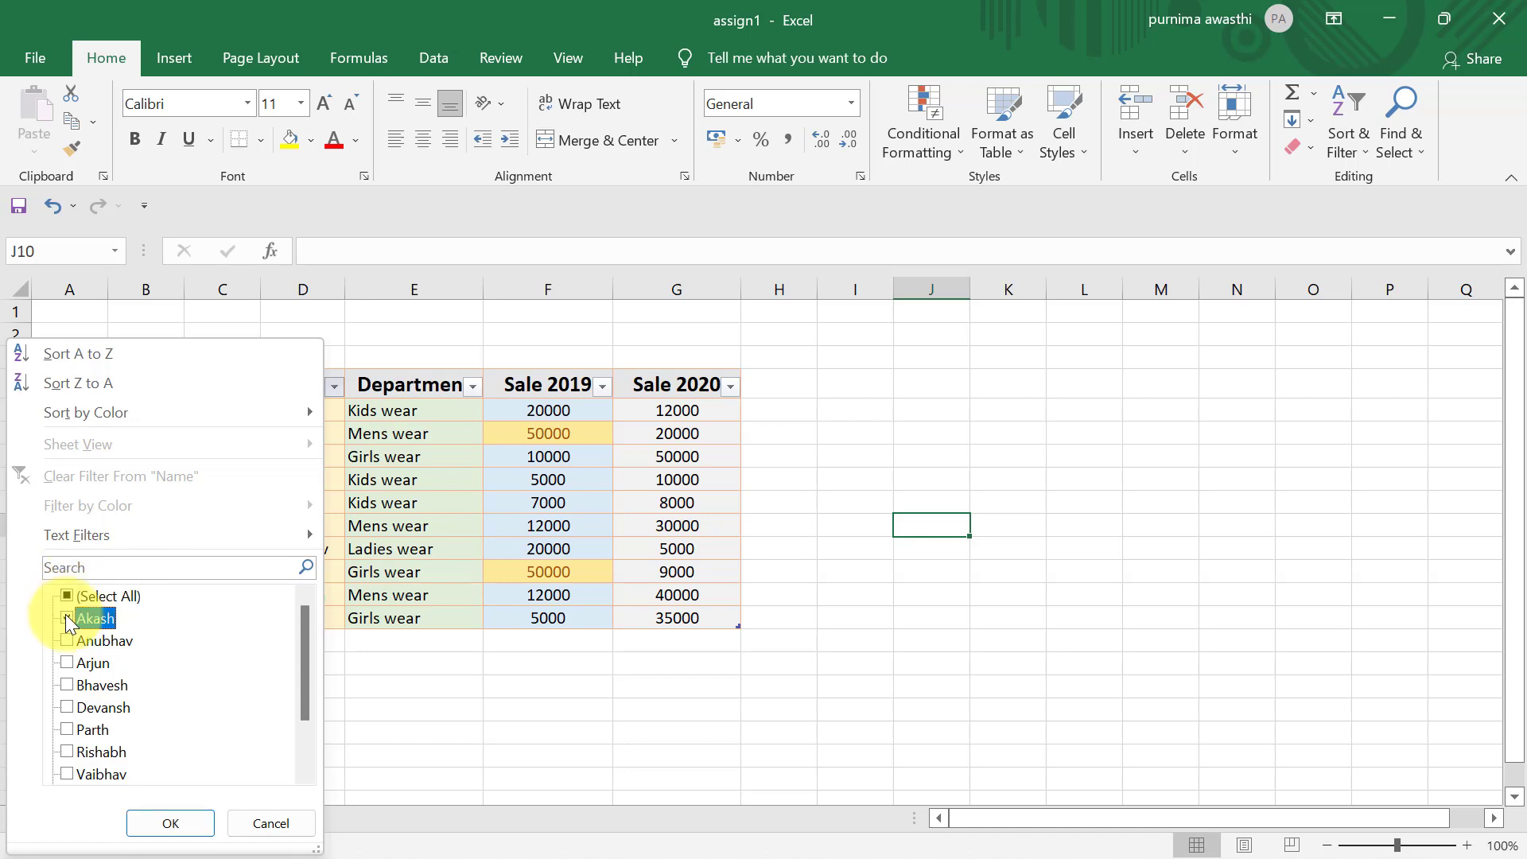
left_click(185, 829)
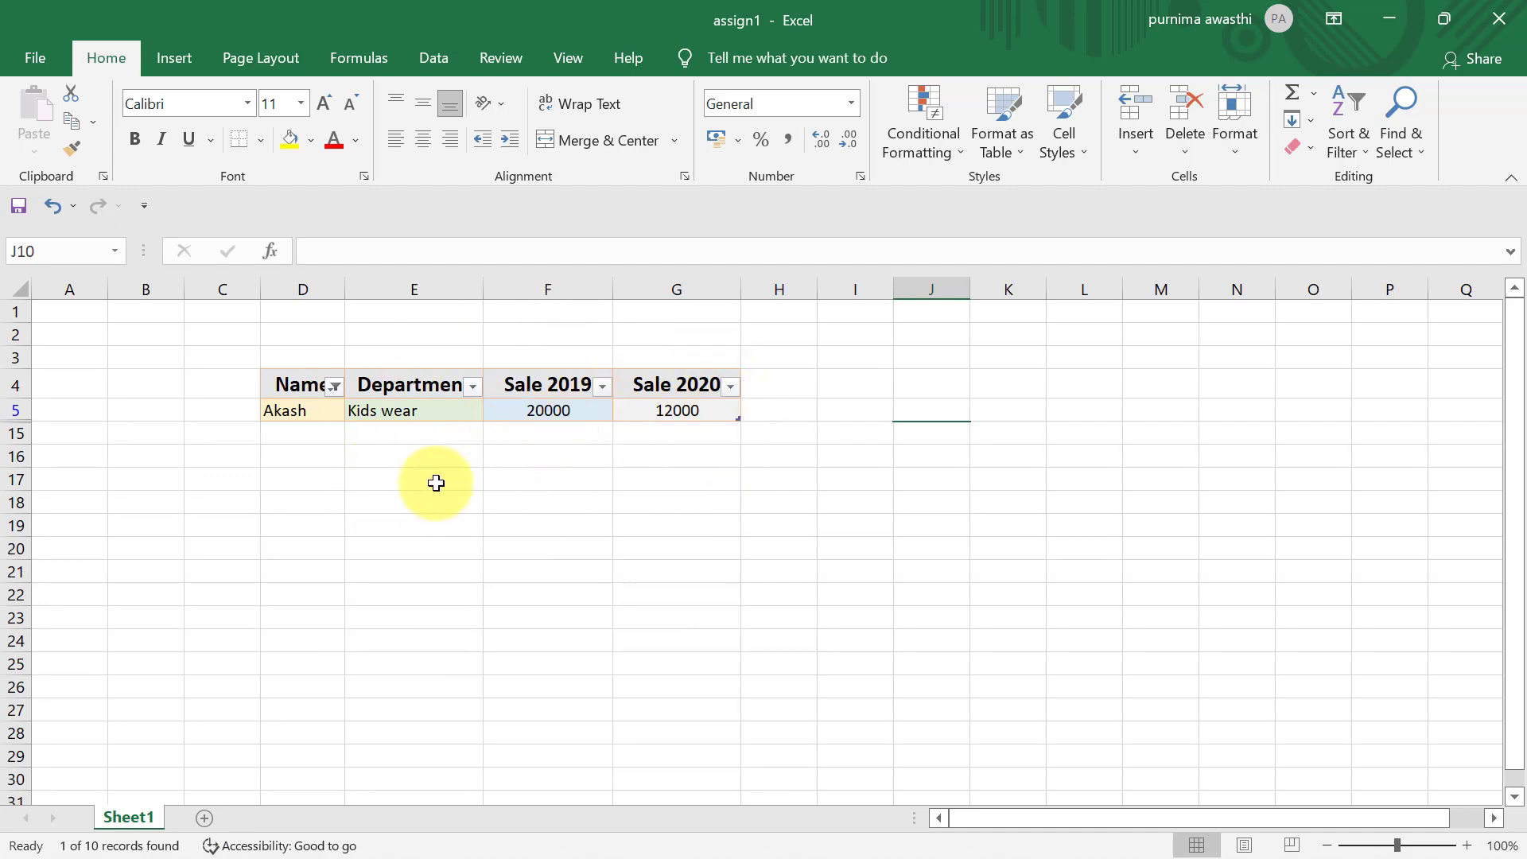
- Check the Department column's filter choices without applying any, and undo the name filter and table formatting
left_click(472, 388)
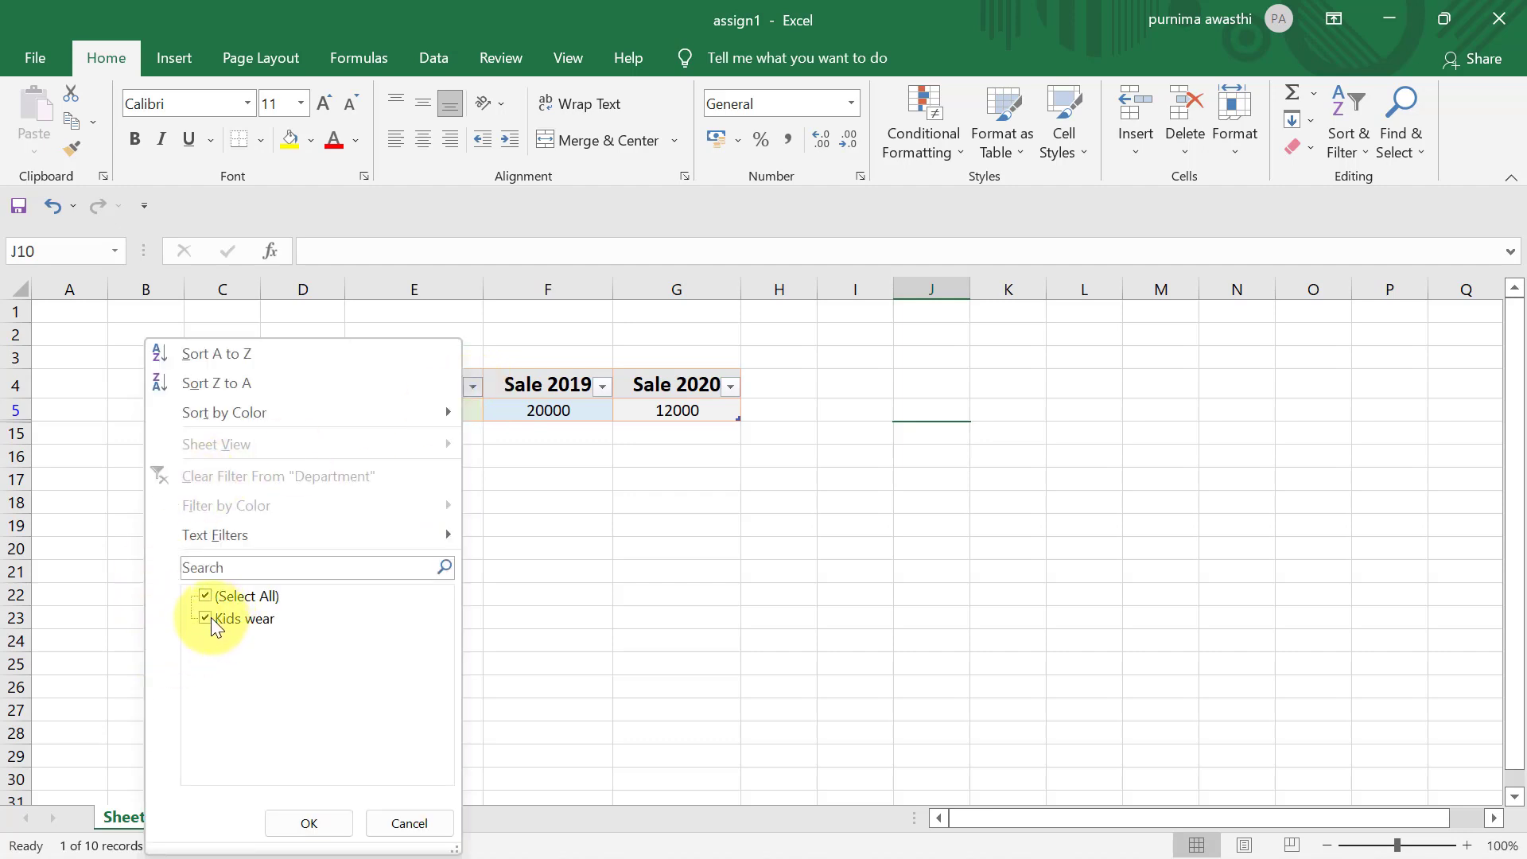
left_click(205, 595)
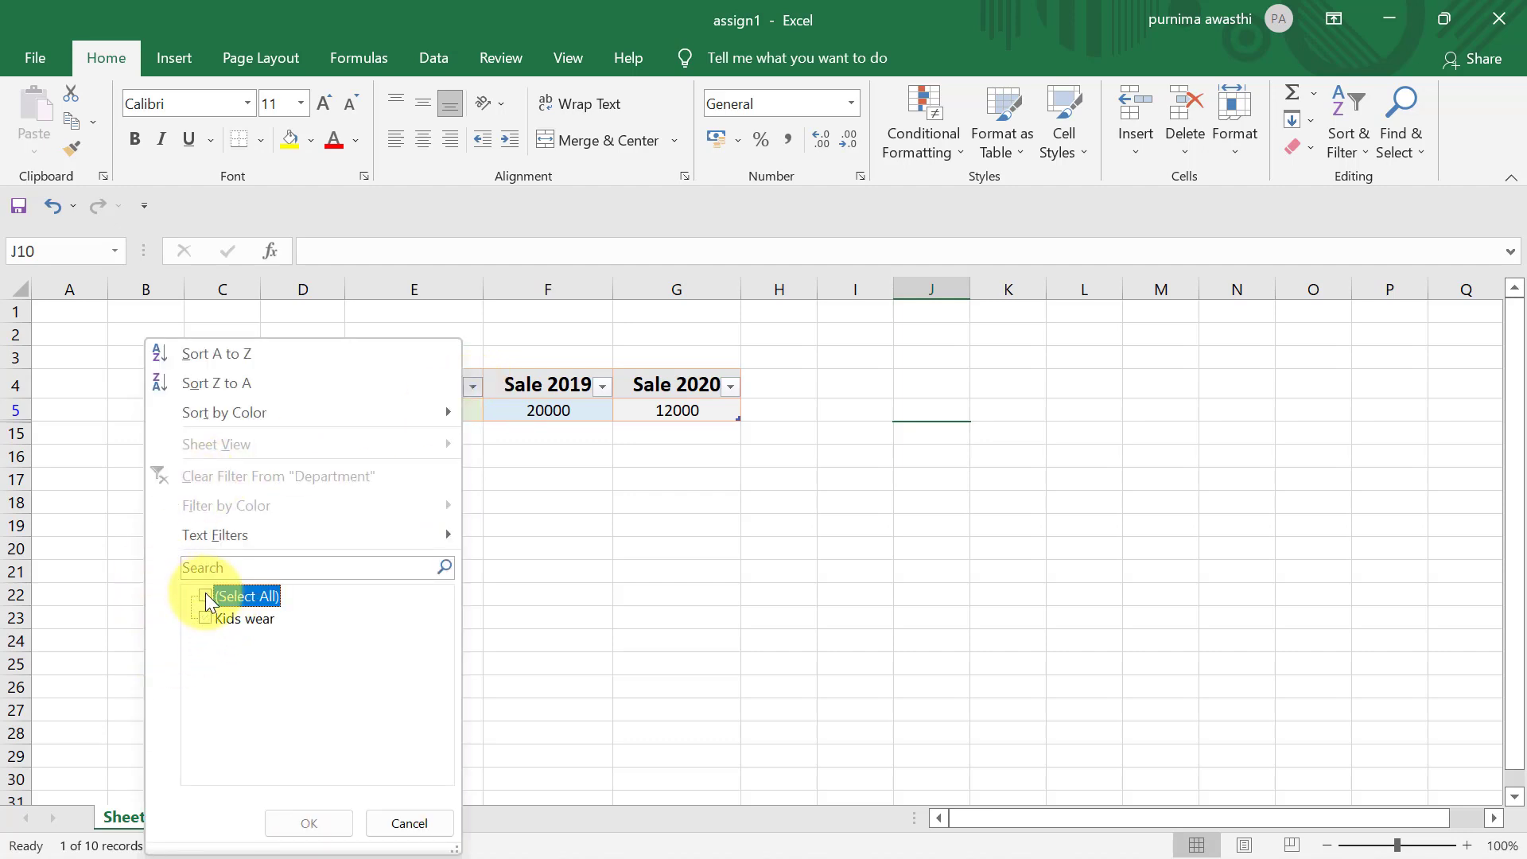
left_click(205, 595)
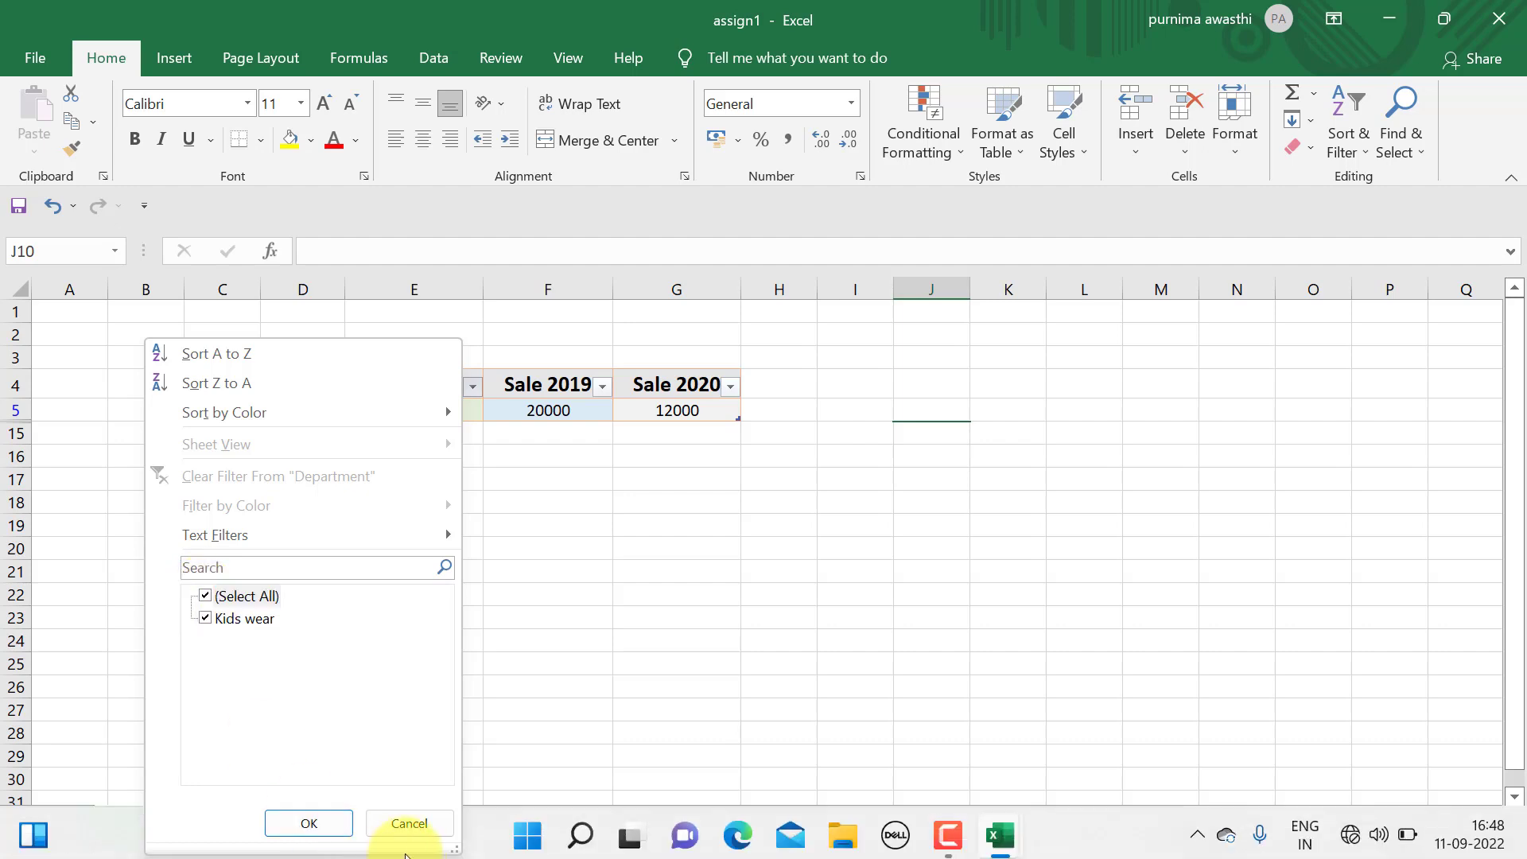
left_click(404, 823)
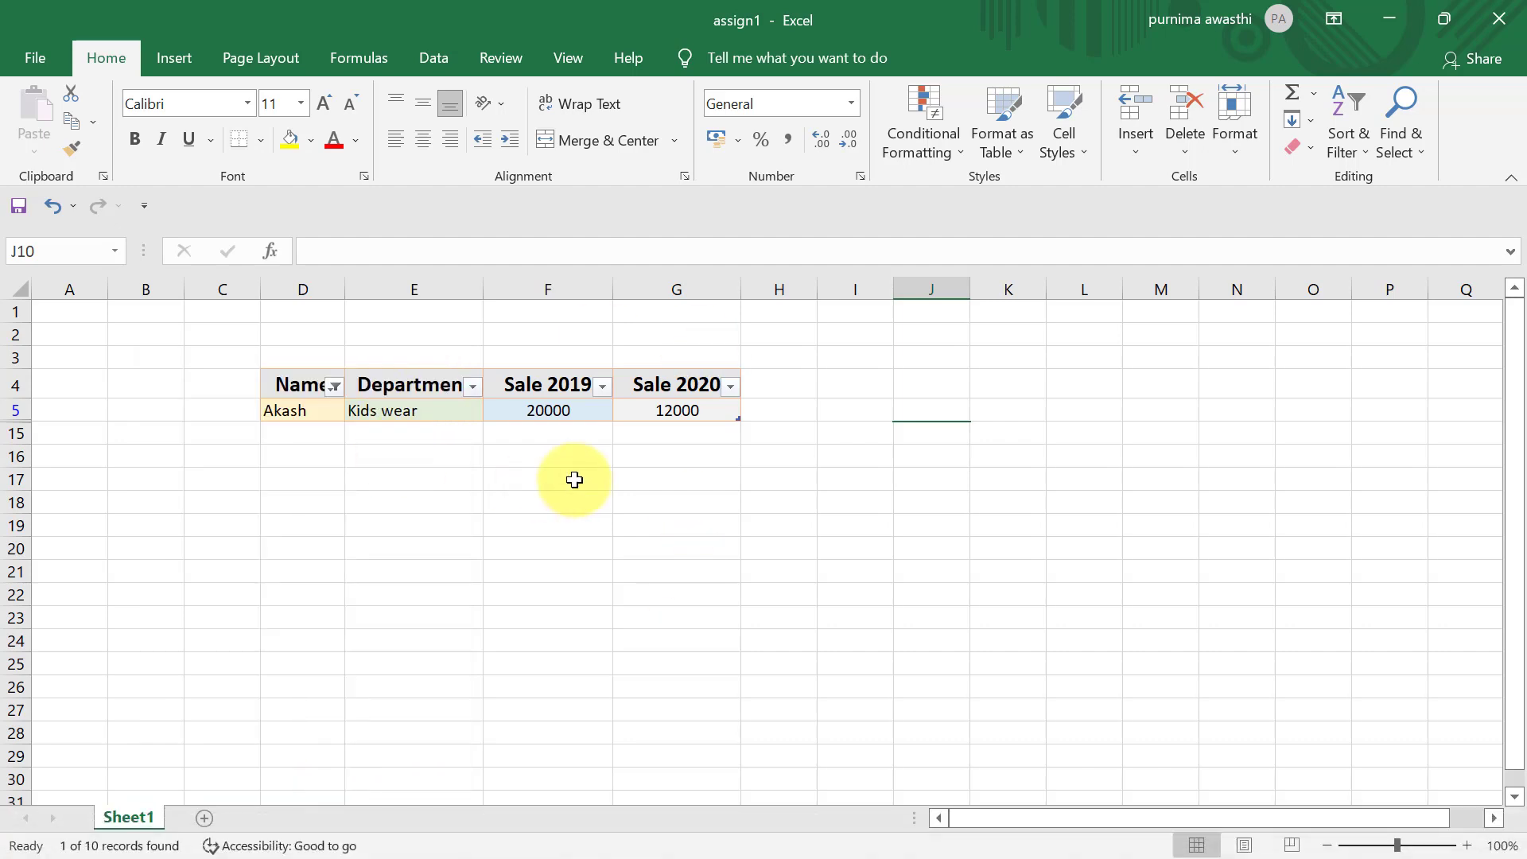
key("ctrl+z")
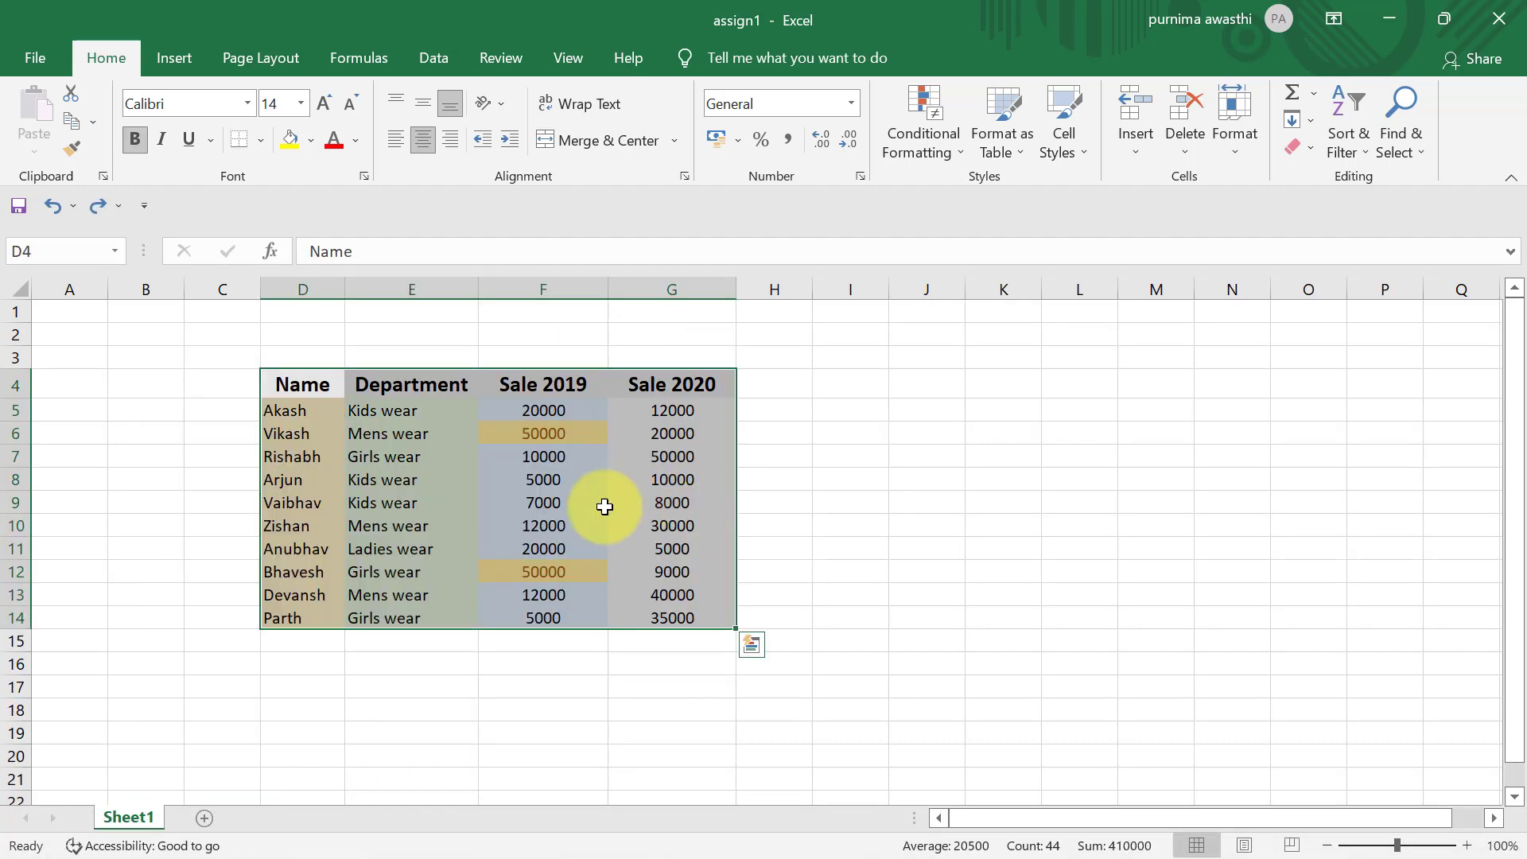
left_click(831, 451)
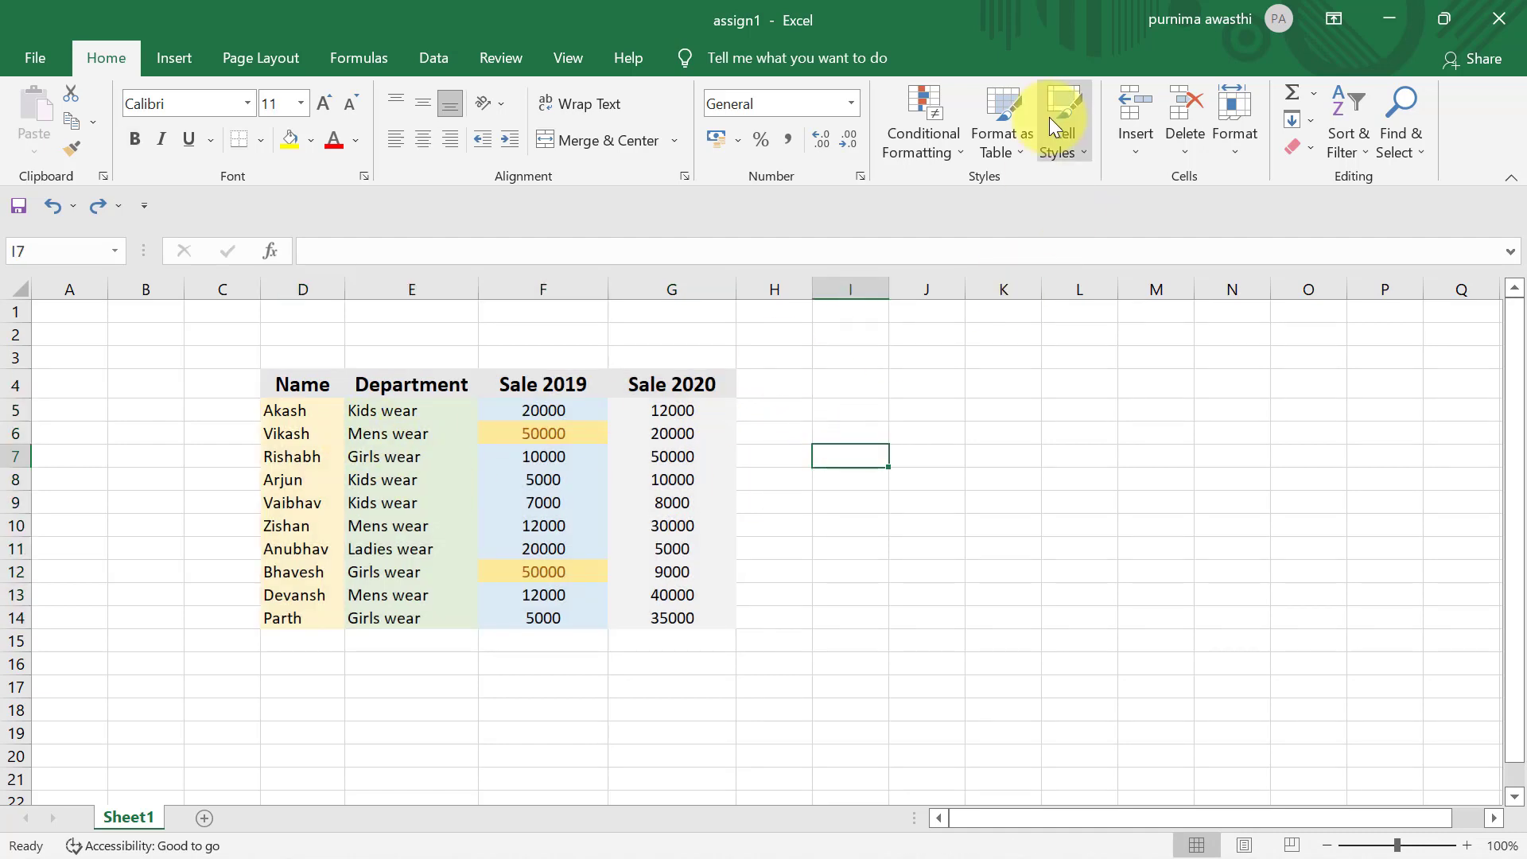
- Browse the available cell styles for the Sale 2019 column F4:F14 without applying one
left_click(1061, 142)
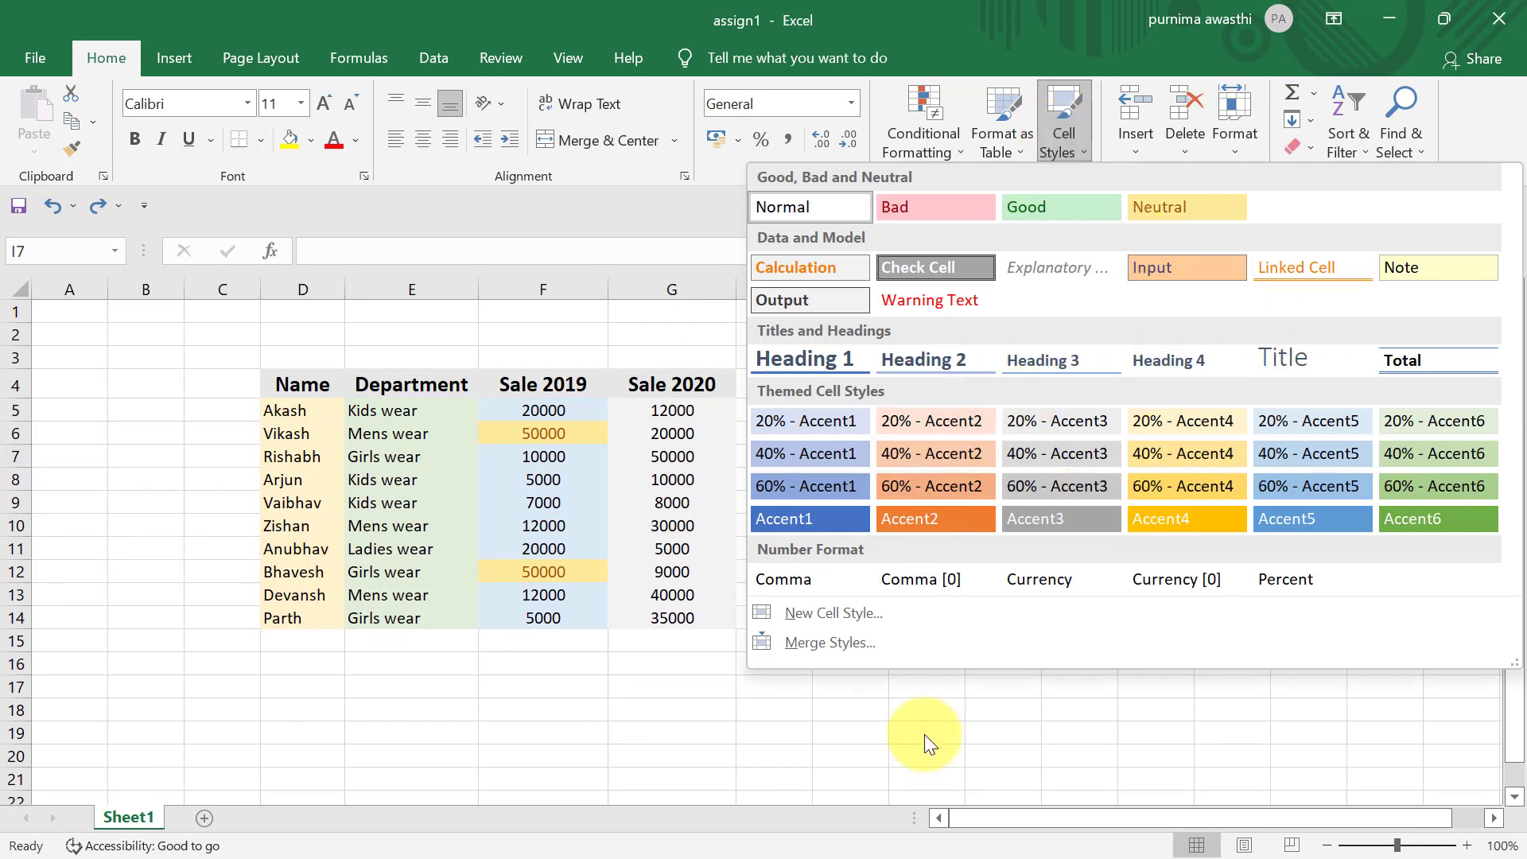
left_click(728, 727)
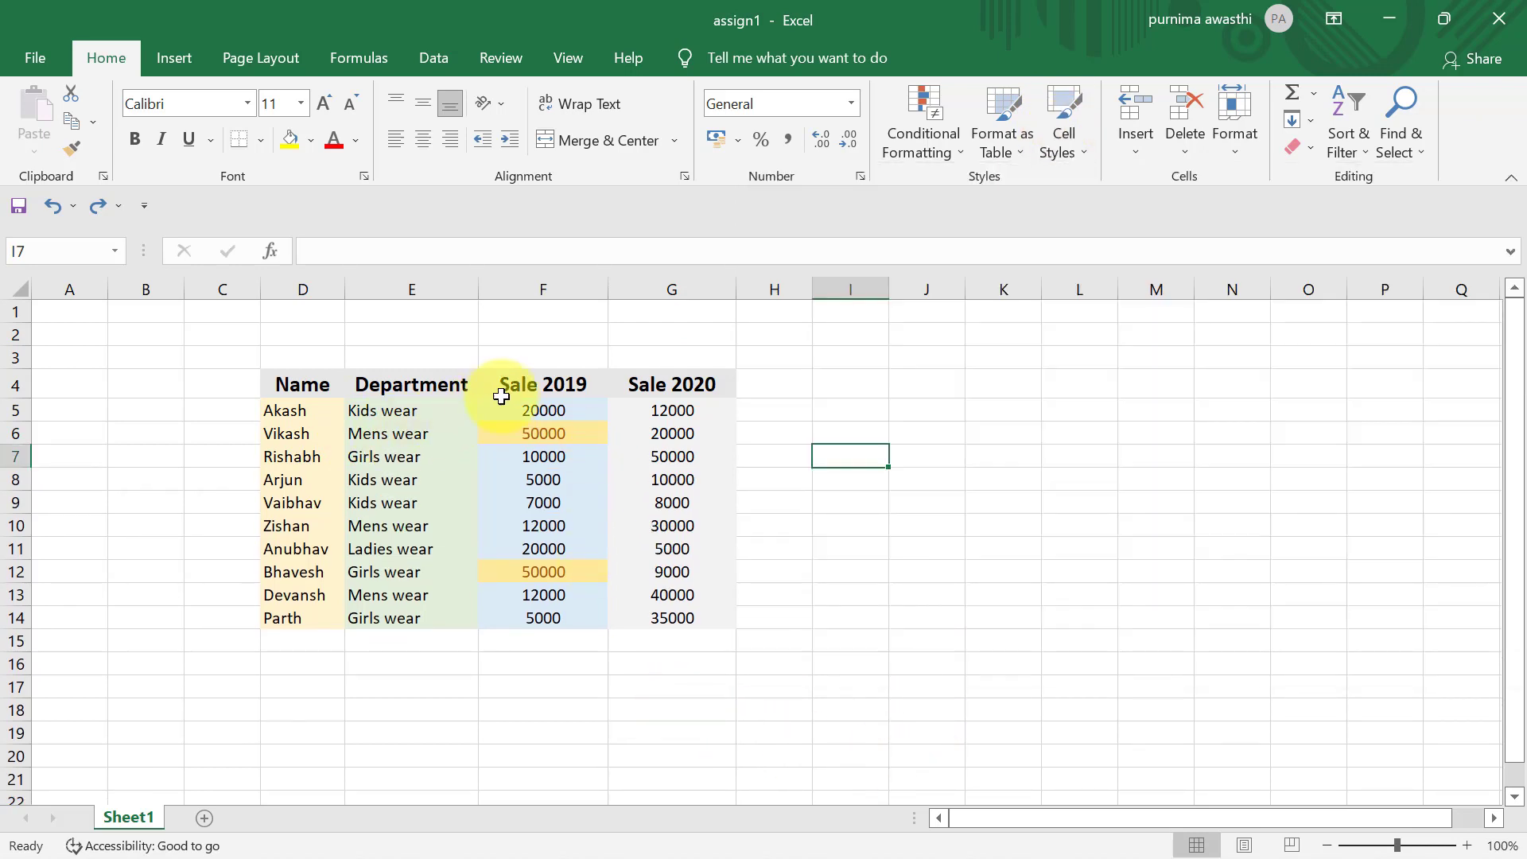
left_click_drag(507, 396, 553, 620)
left_click(1058, 130)
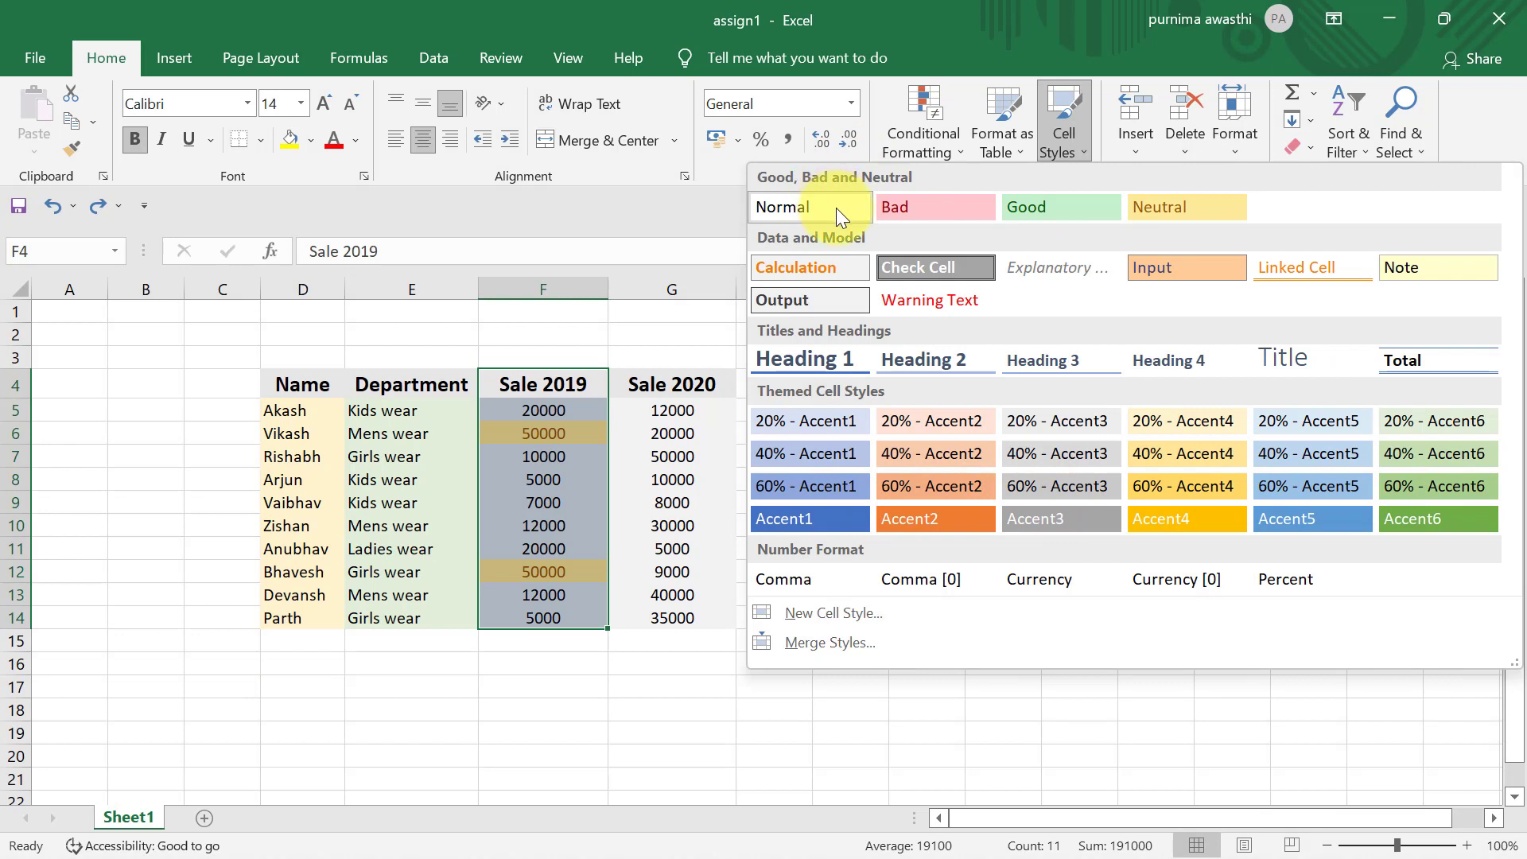
left_click(665, 680)
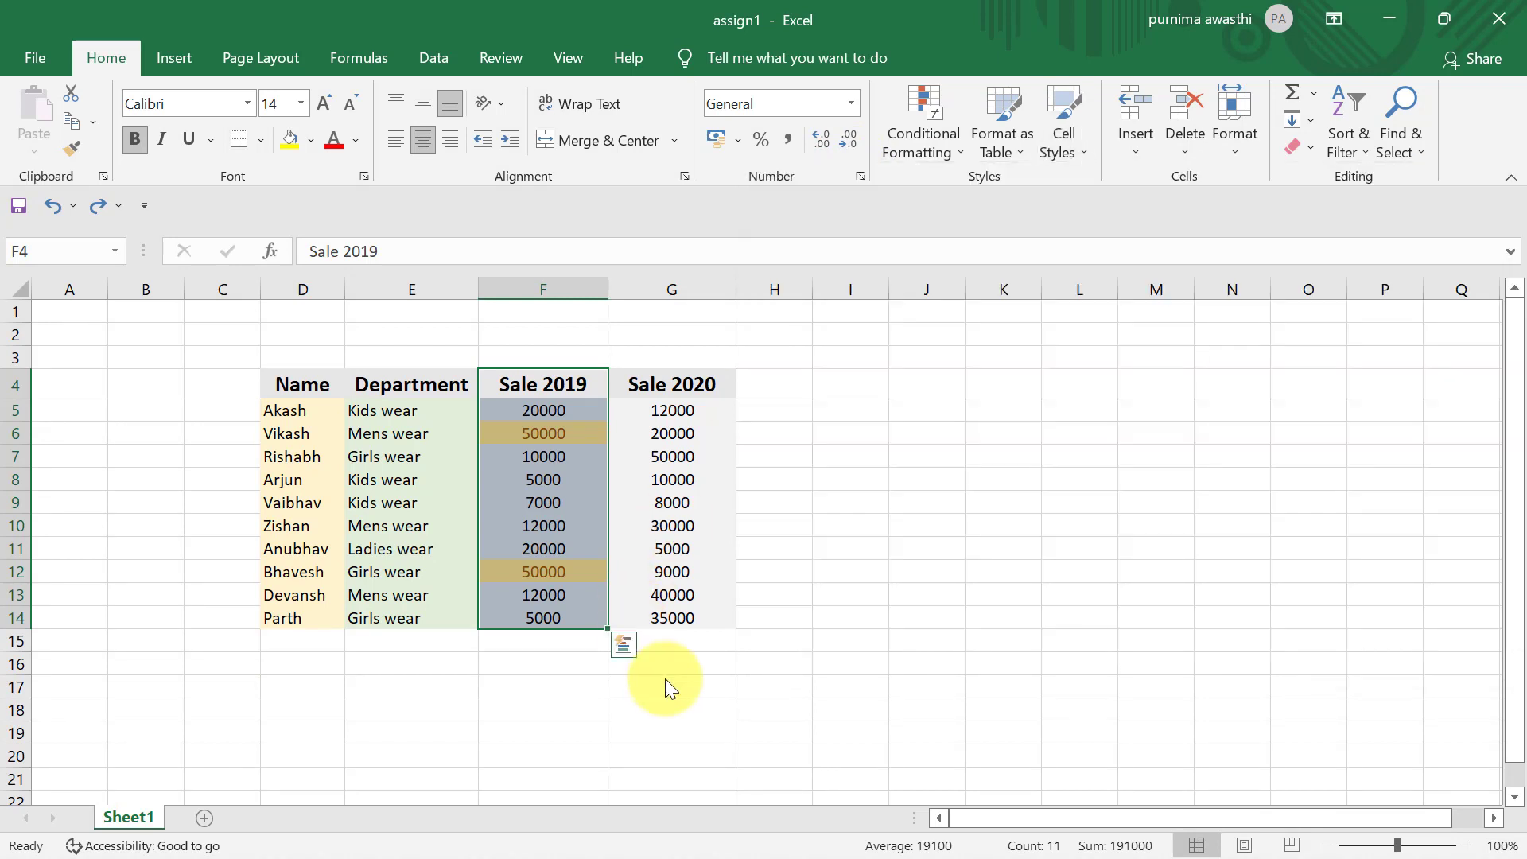
left_click(899, 643)
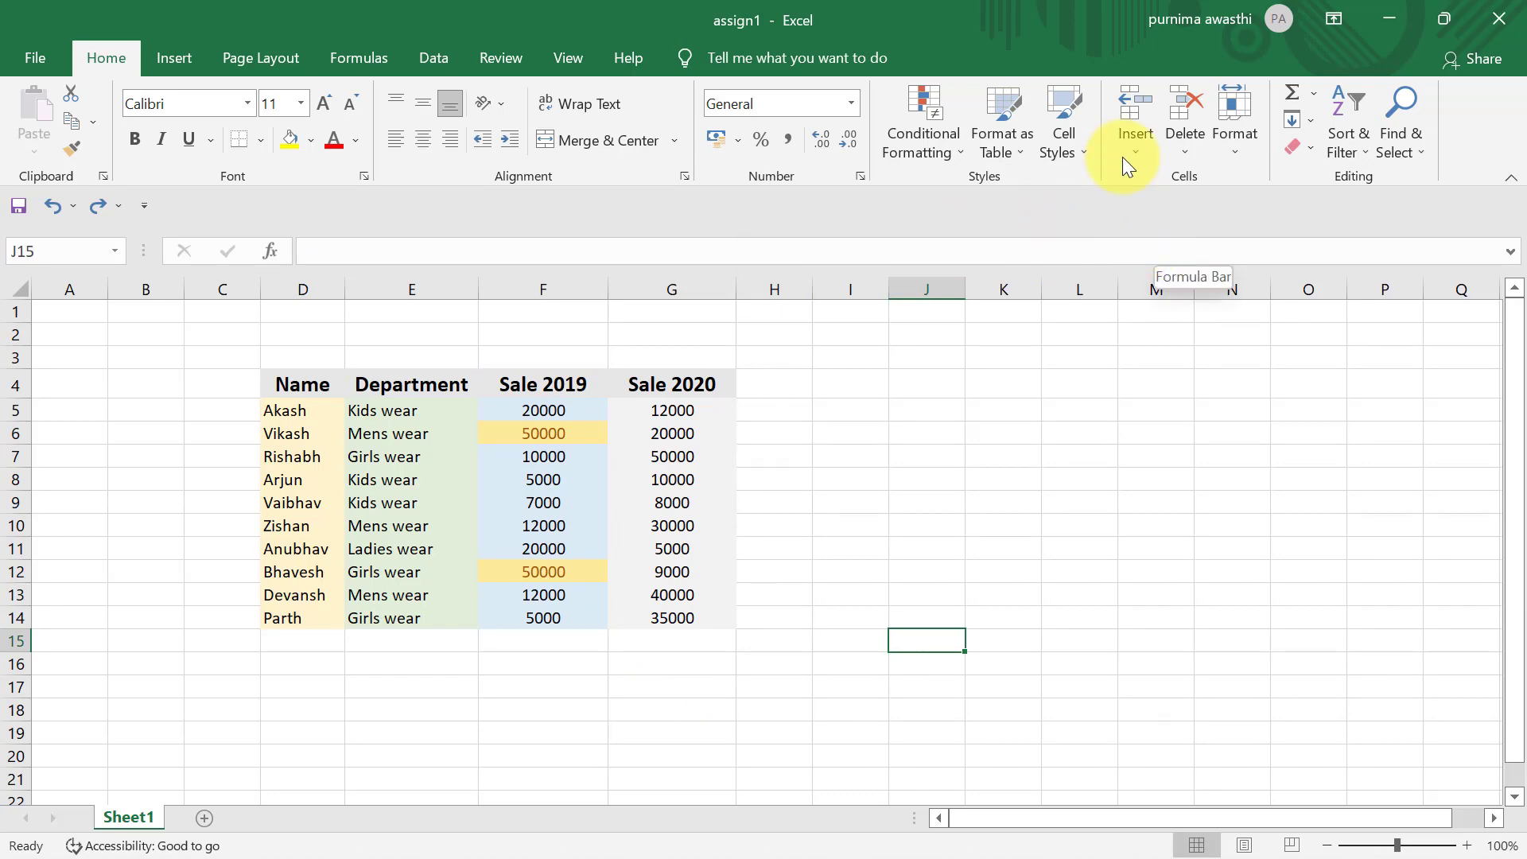
- Insert a new sheet column before the Sale 2019 column
left_click(567, 286)
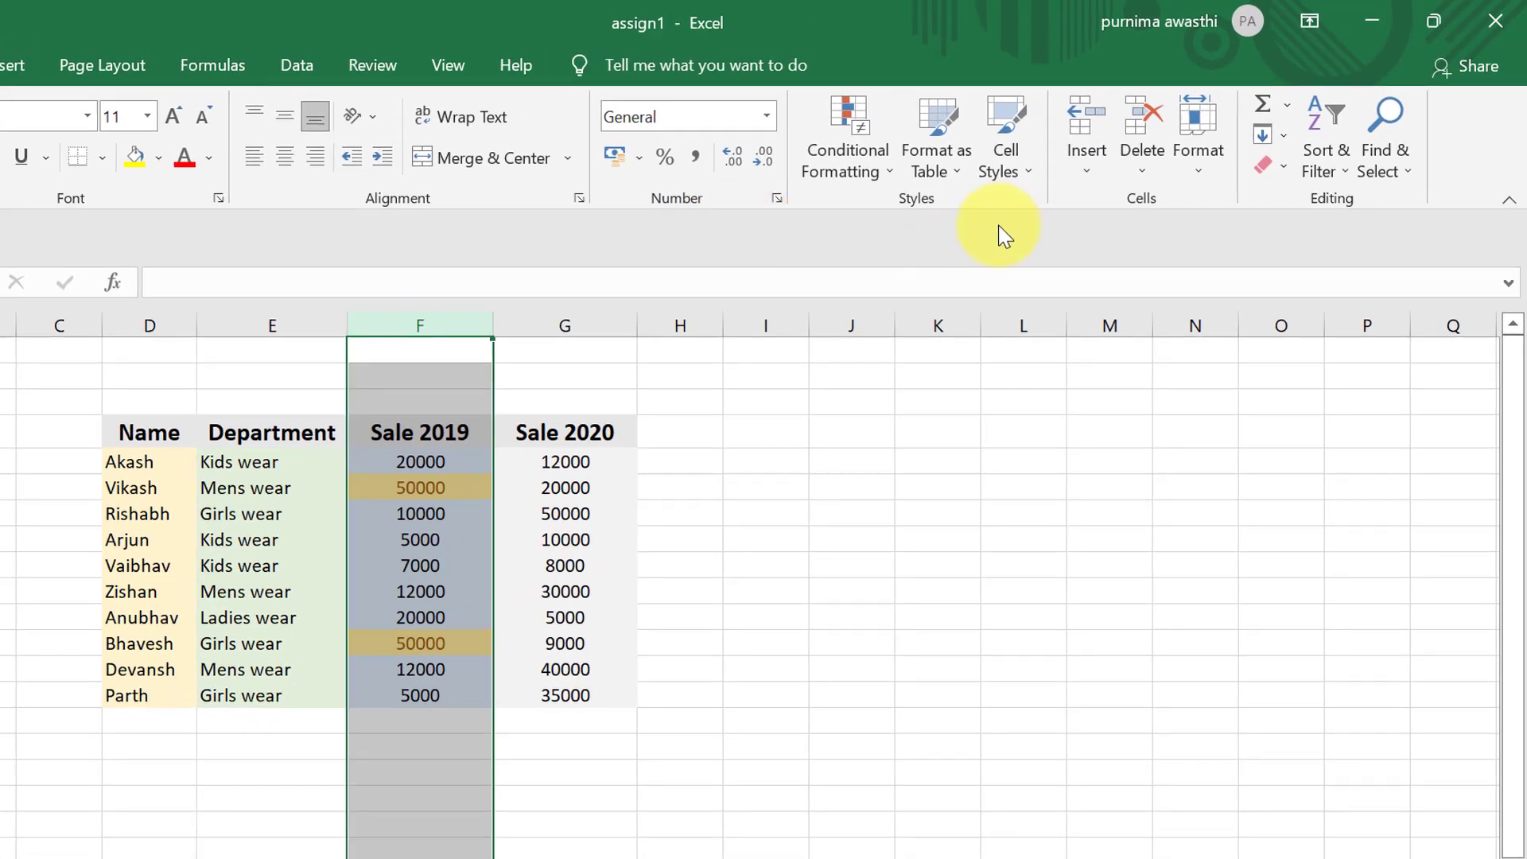
left_click(1087, 163)
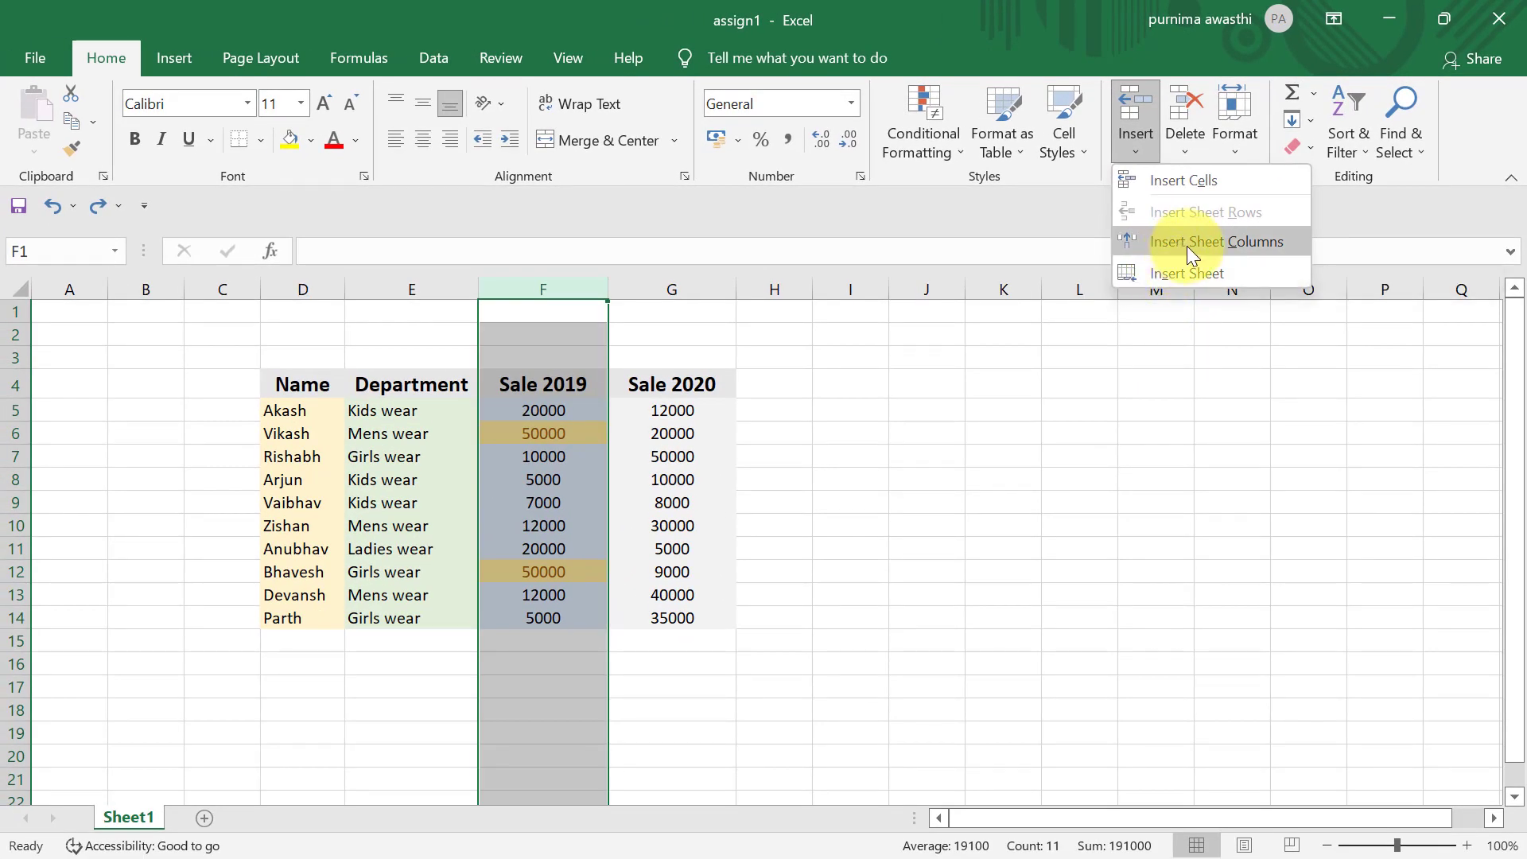
left_click(1187, 242)
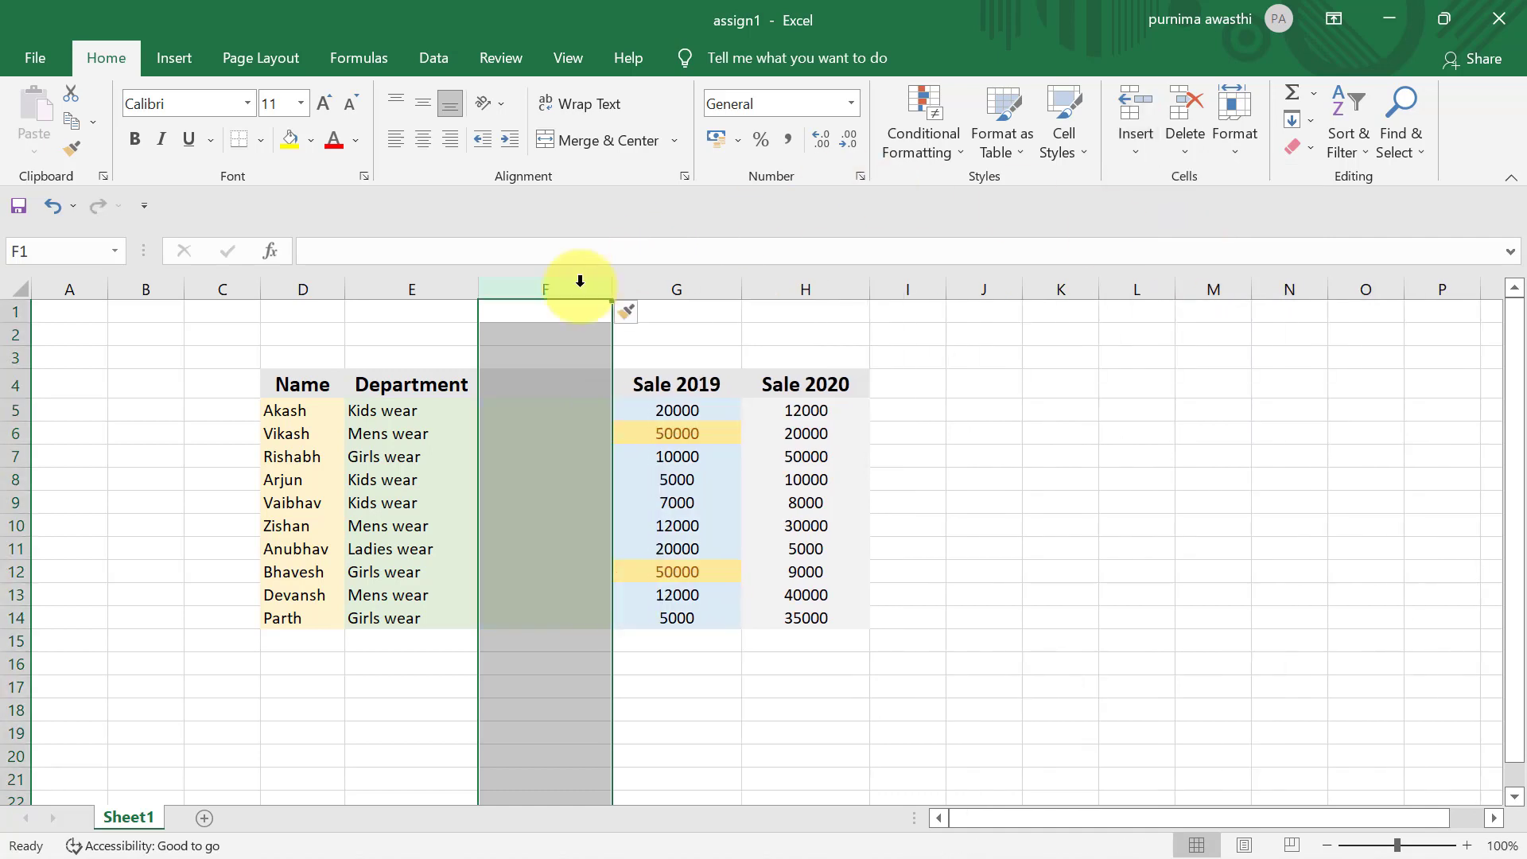
- Insert a new blank worksheet beside Sheet1 and delete it again
left_click(680, 621)
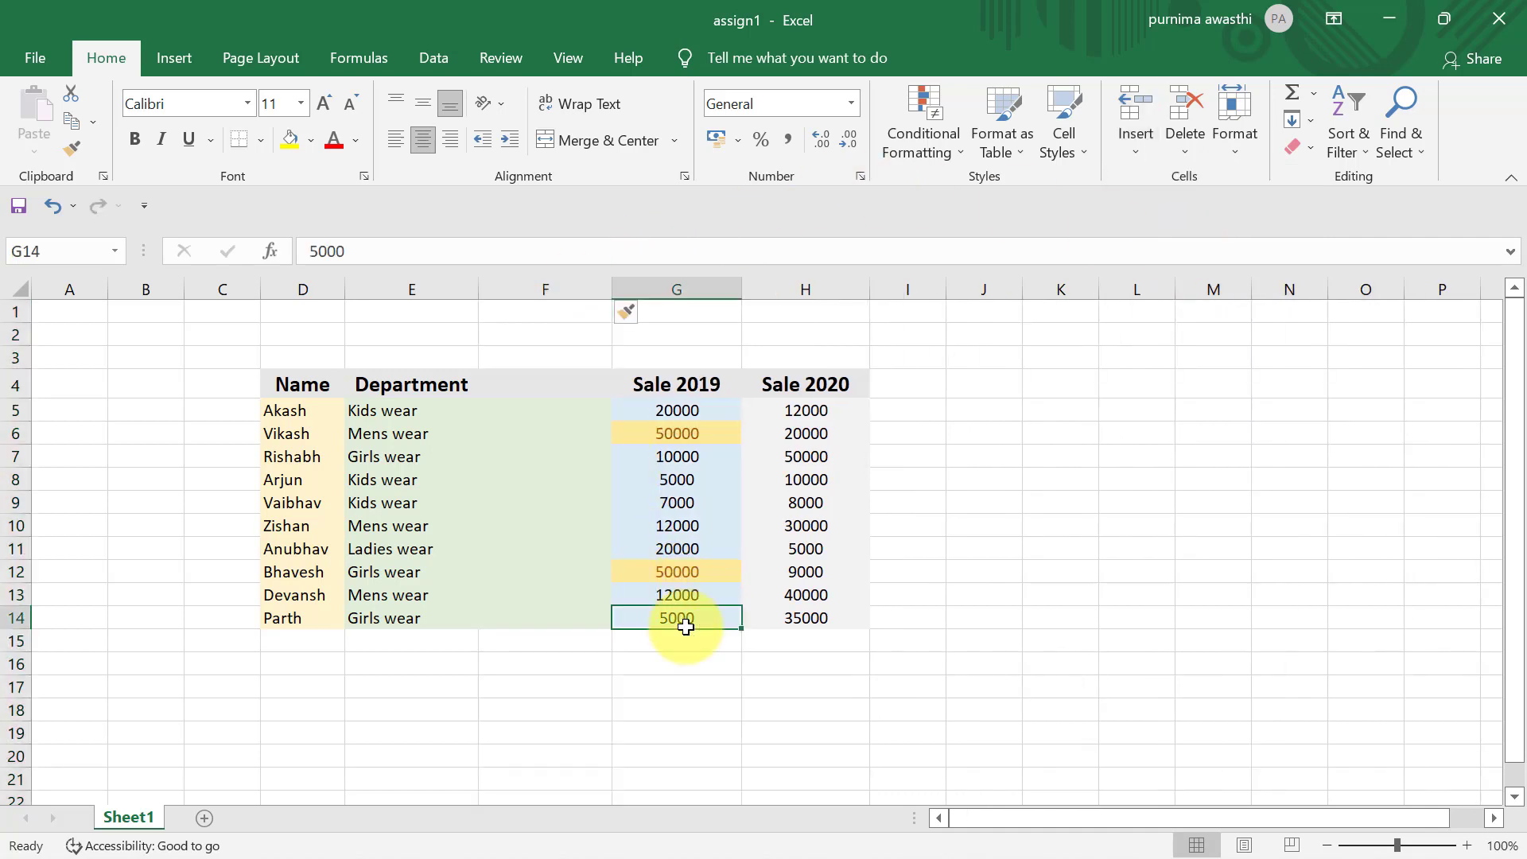
left_click(1139, 153)
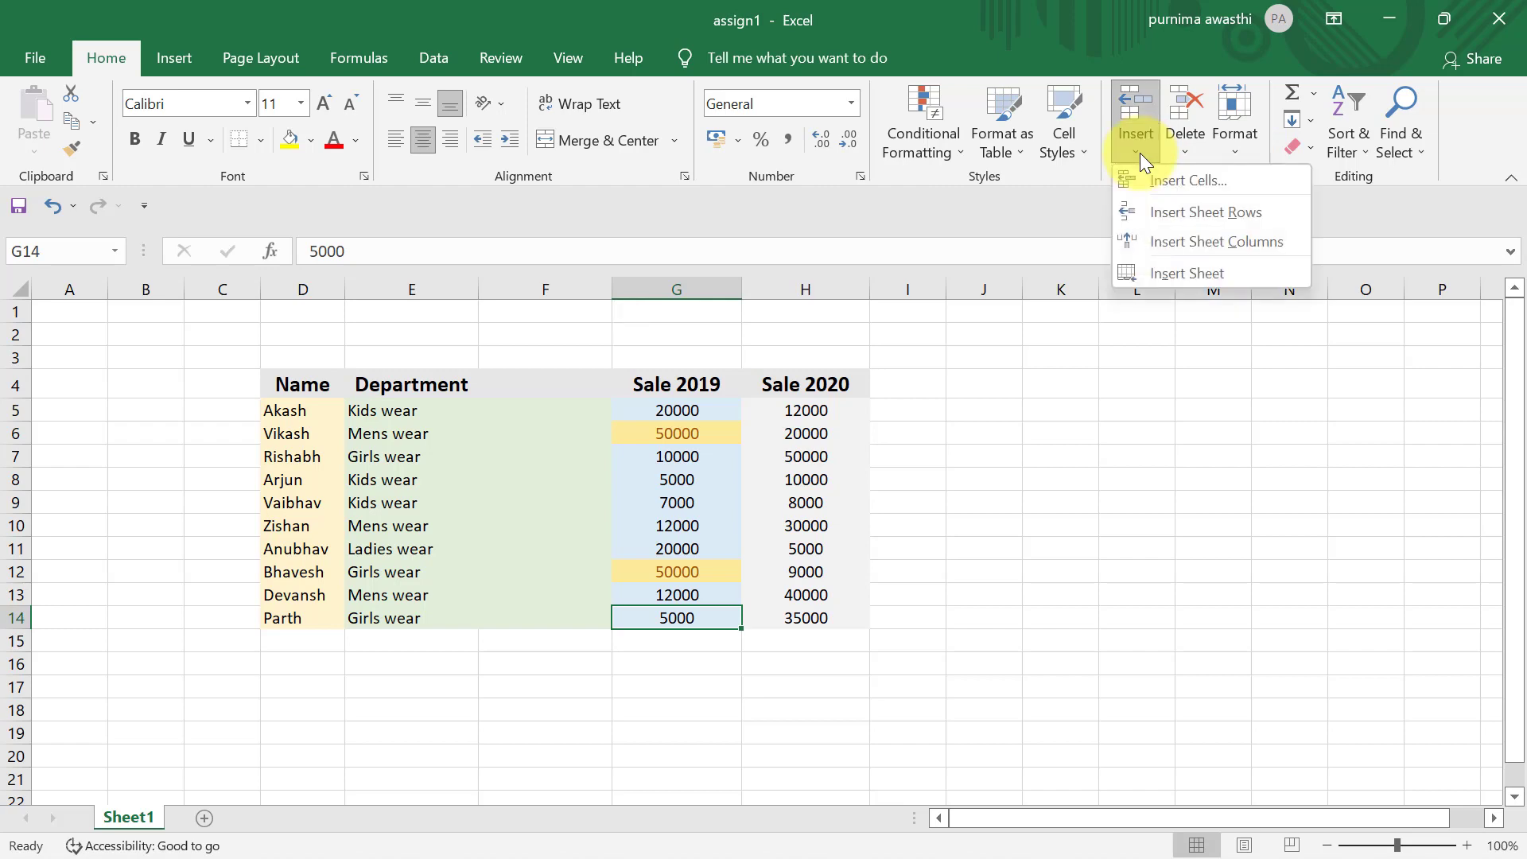
left_click(1204, 273)
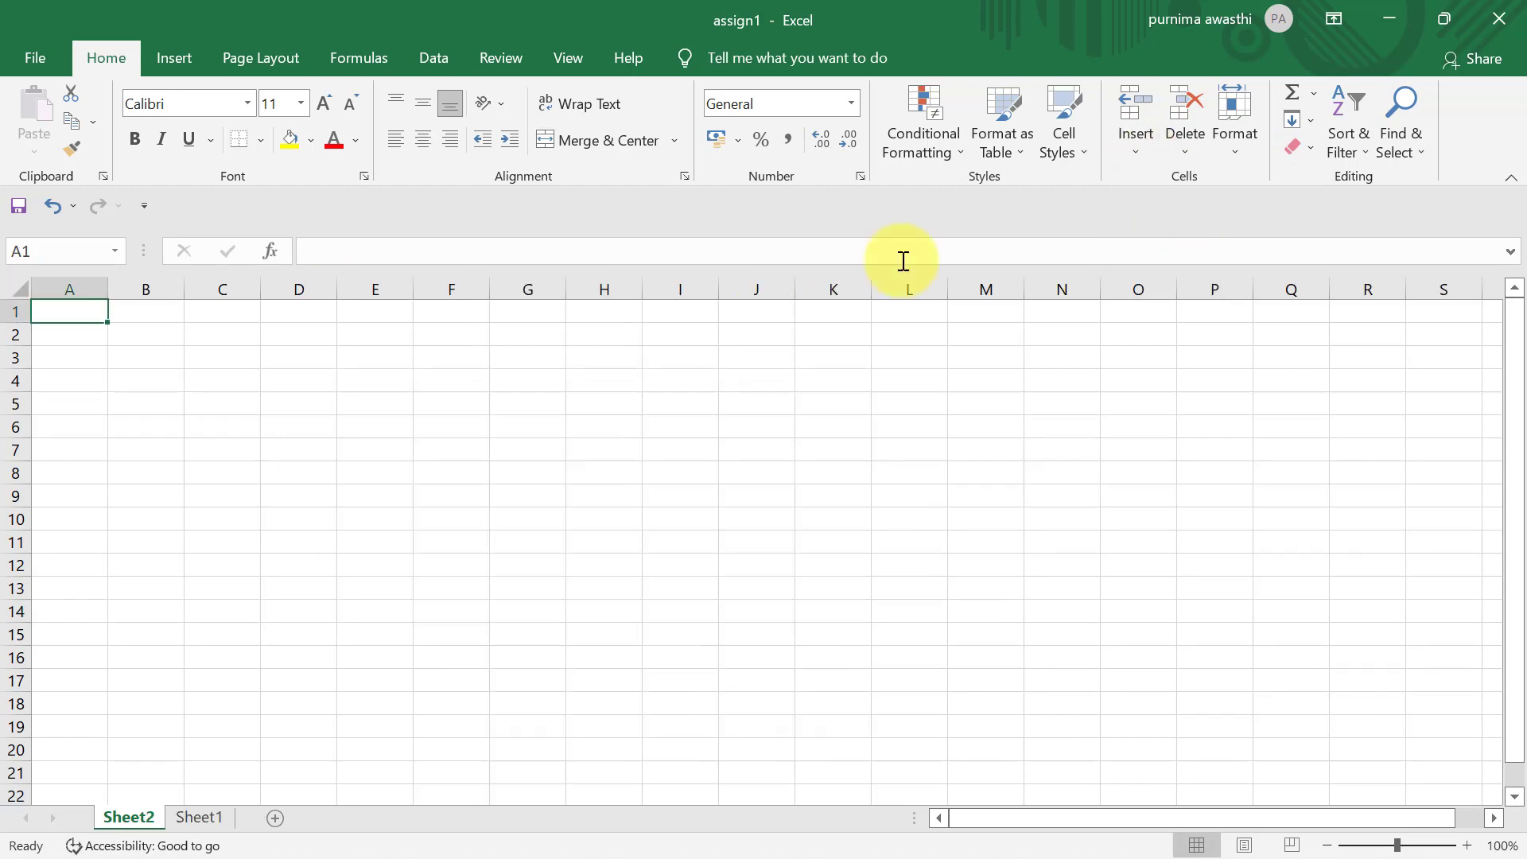
left_click(196, 819)
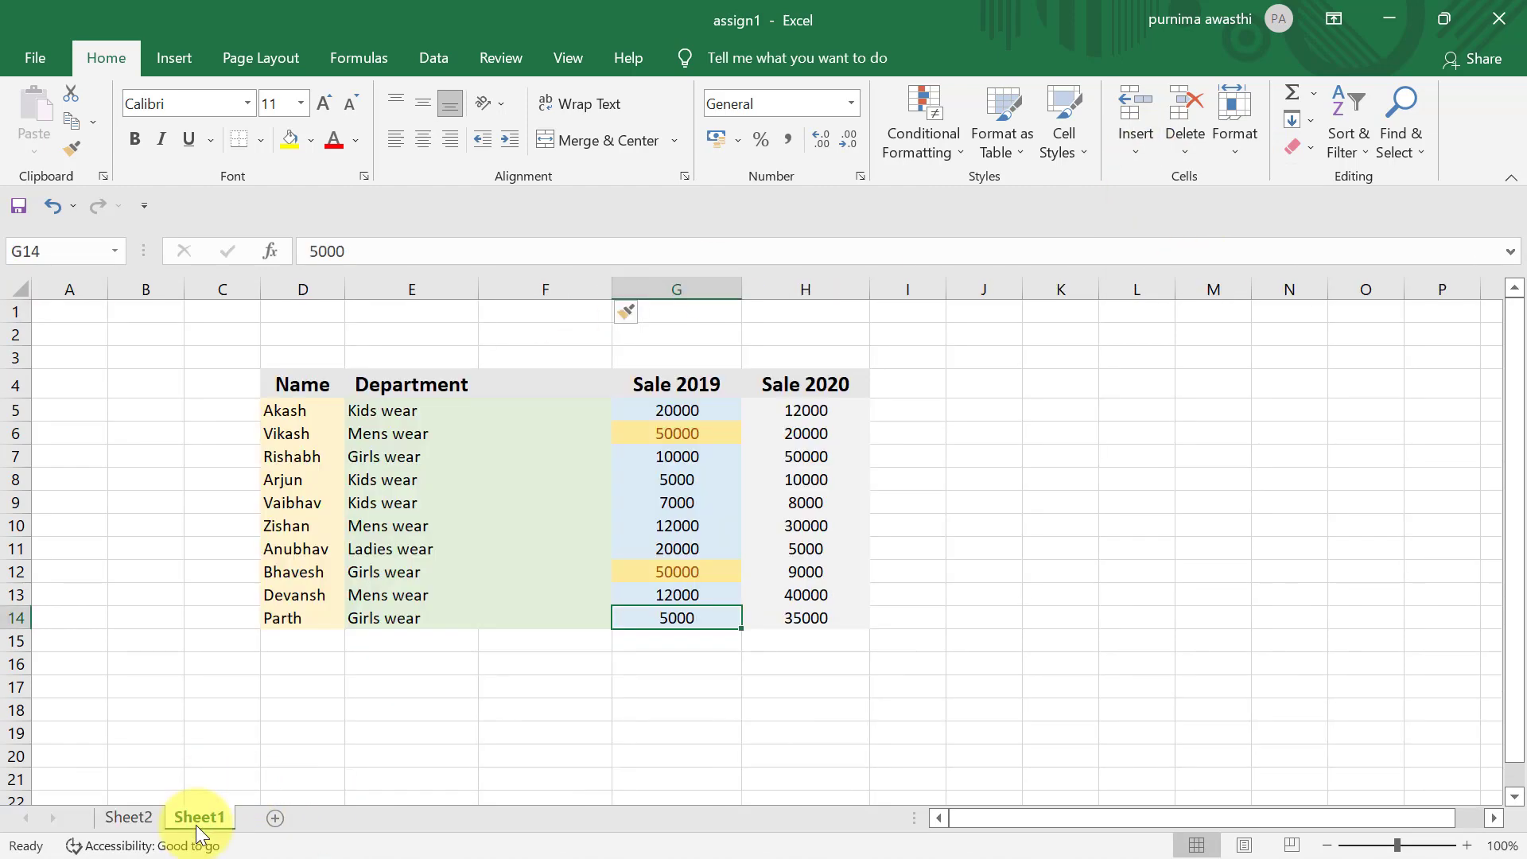
left_click(143, 819)
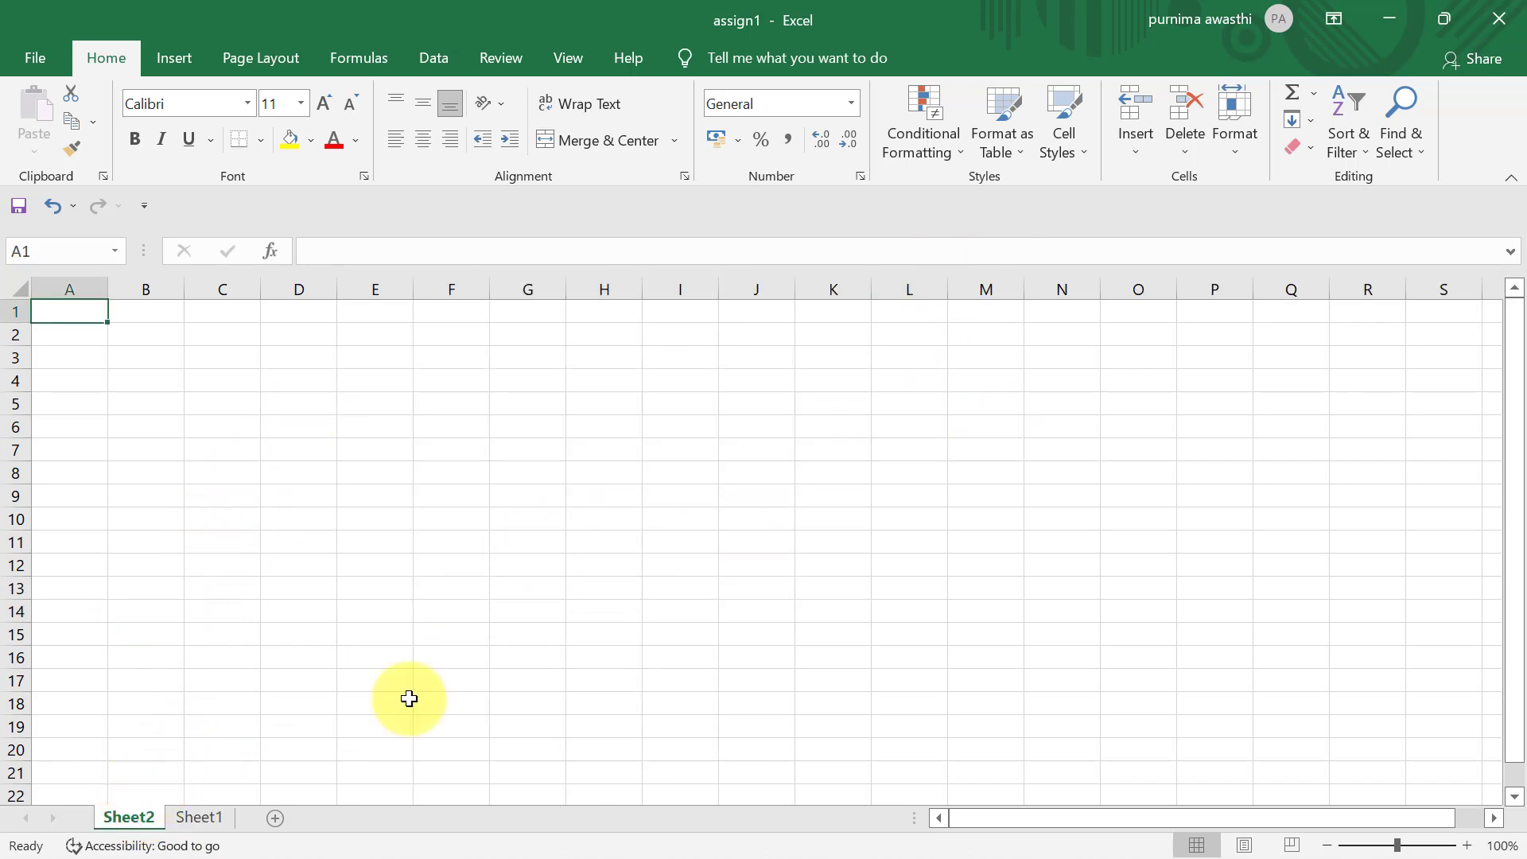
left_click(1186, 146)
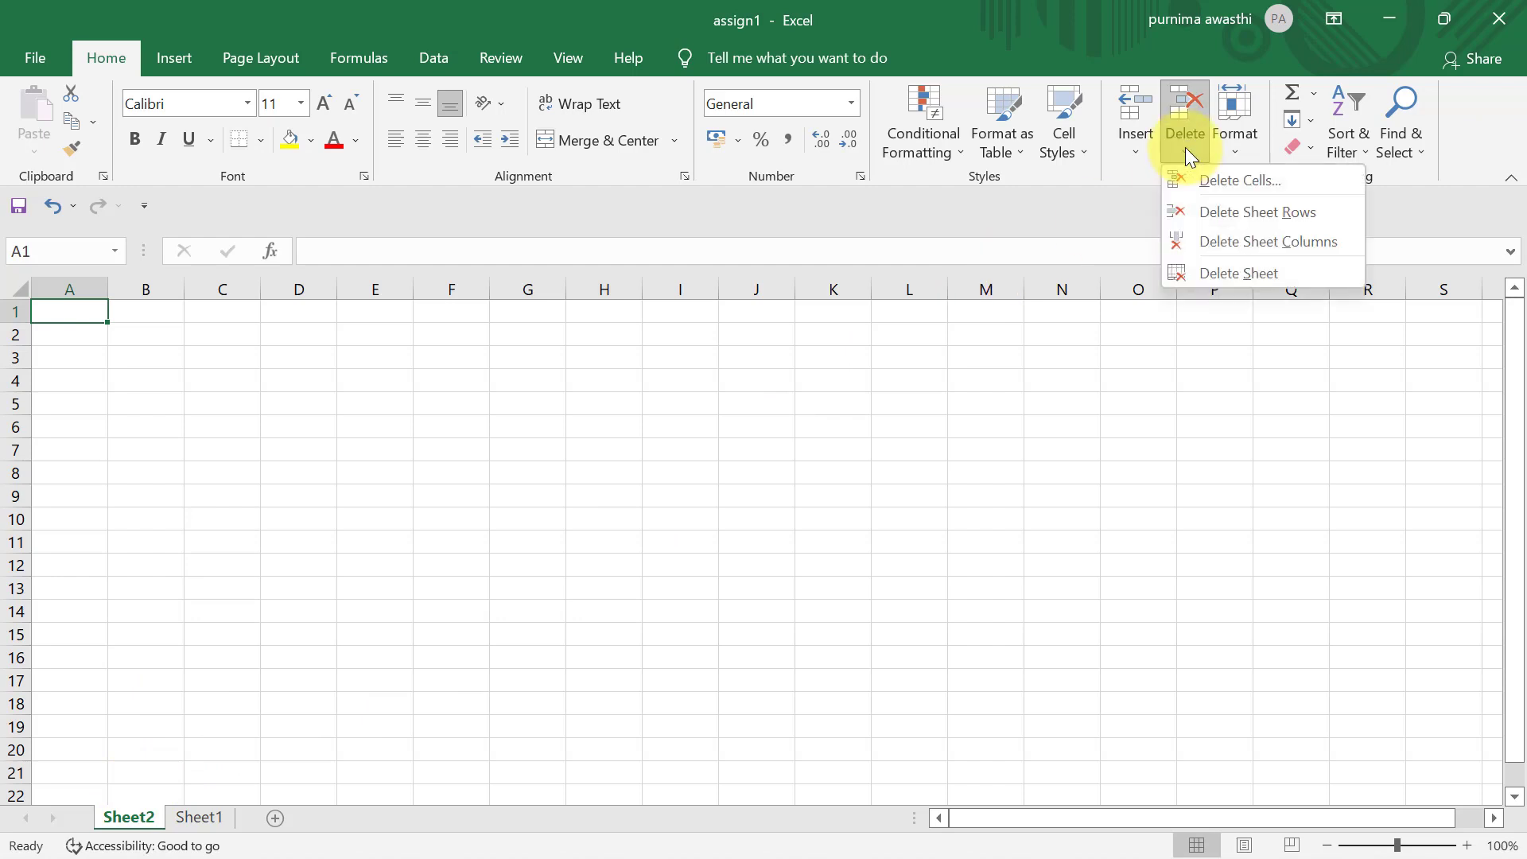
left_click(1239, 270)
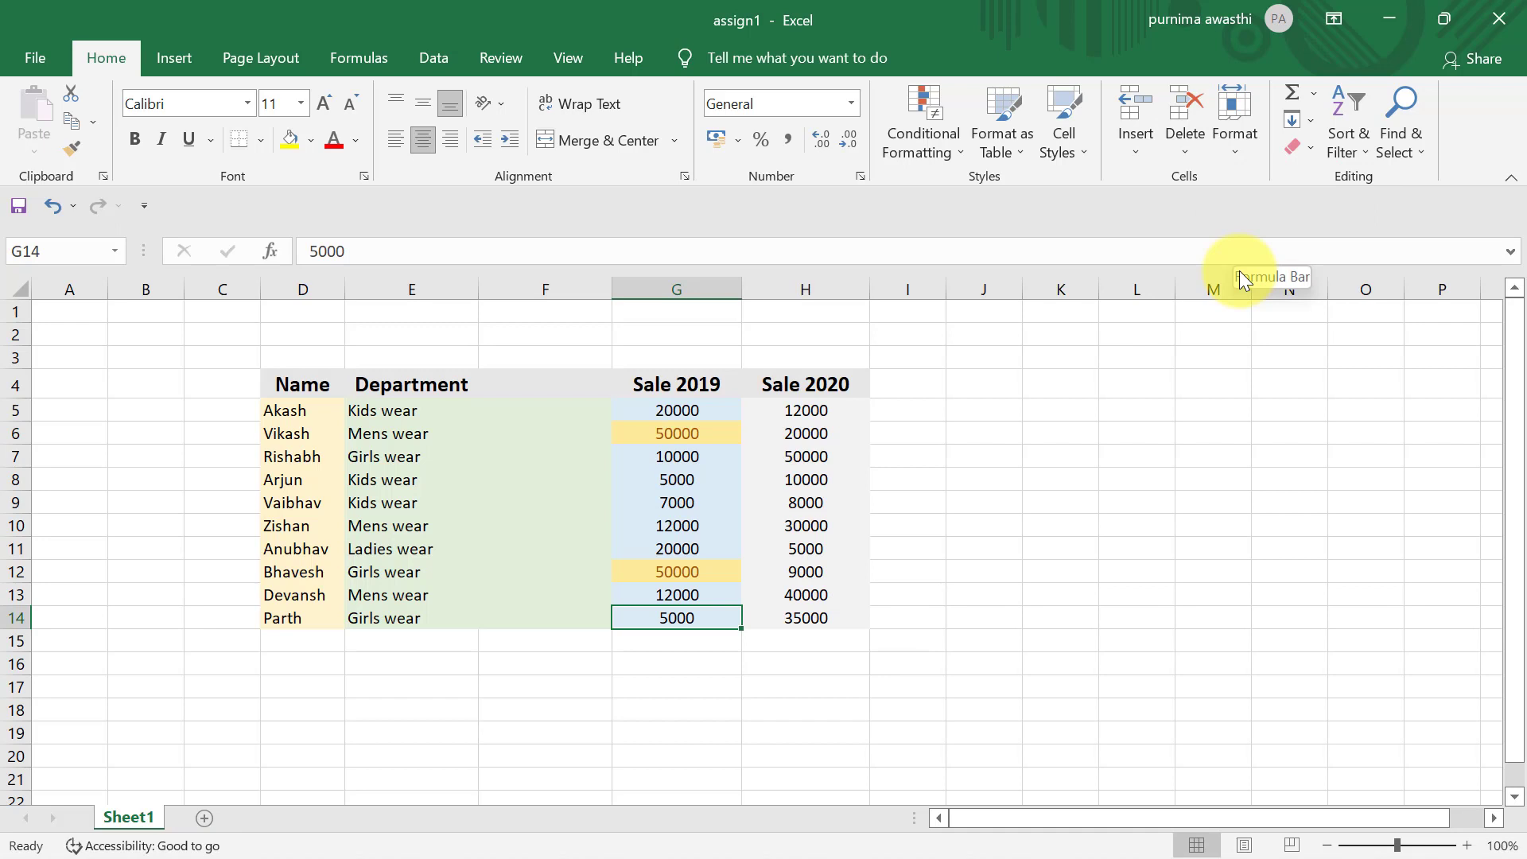
- Delete the empty sheet column F between the Department and Sale 2019 columns
left_click(573, 288)
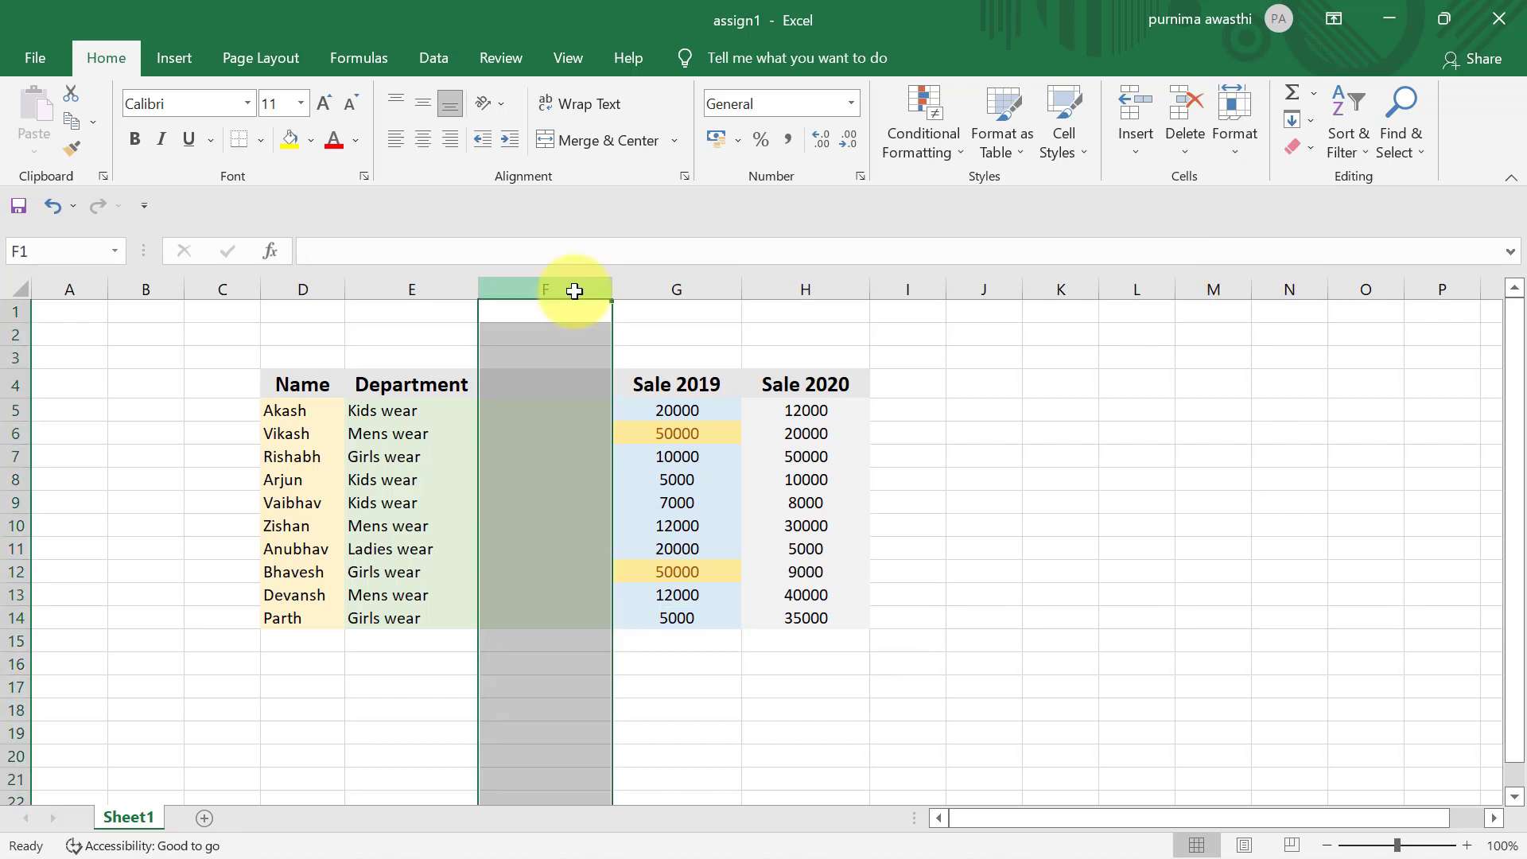
left_click(1192, 132)
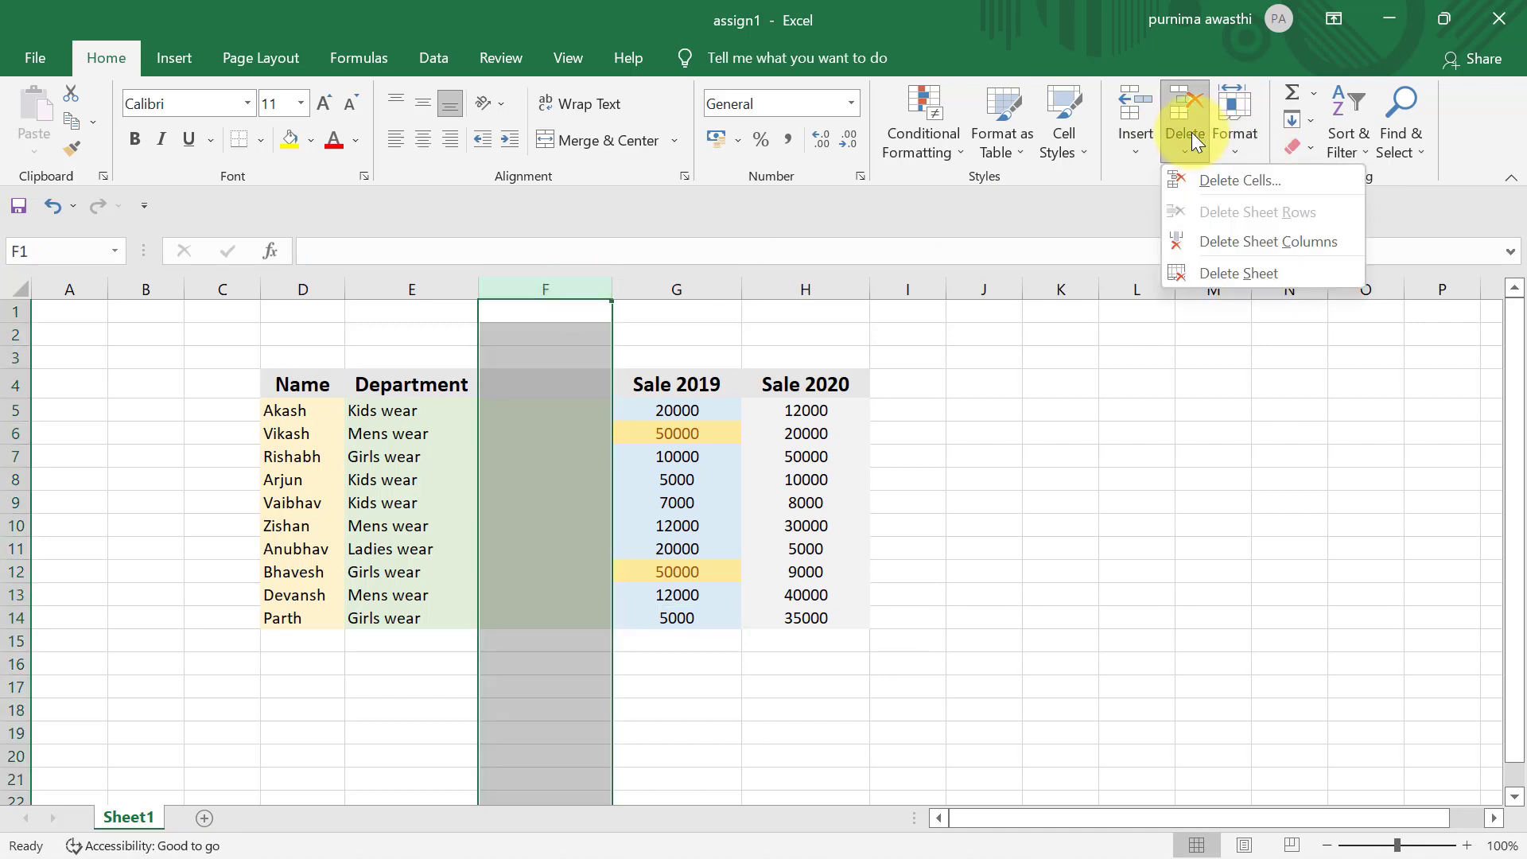
left_click(1237, 239)
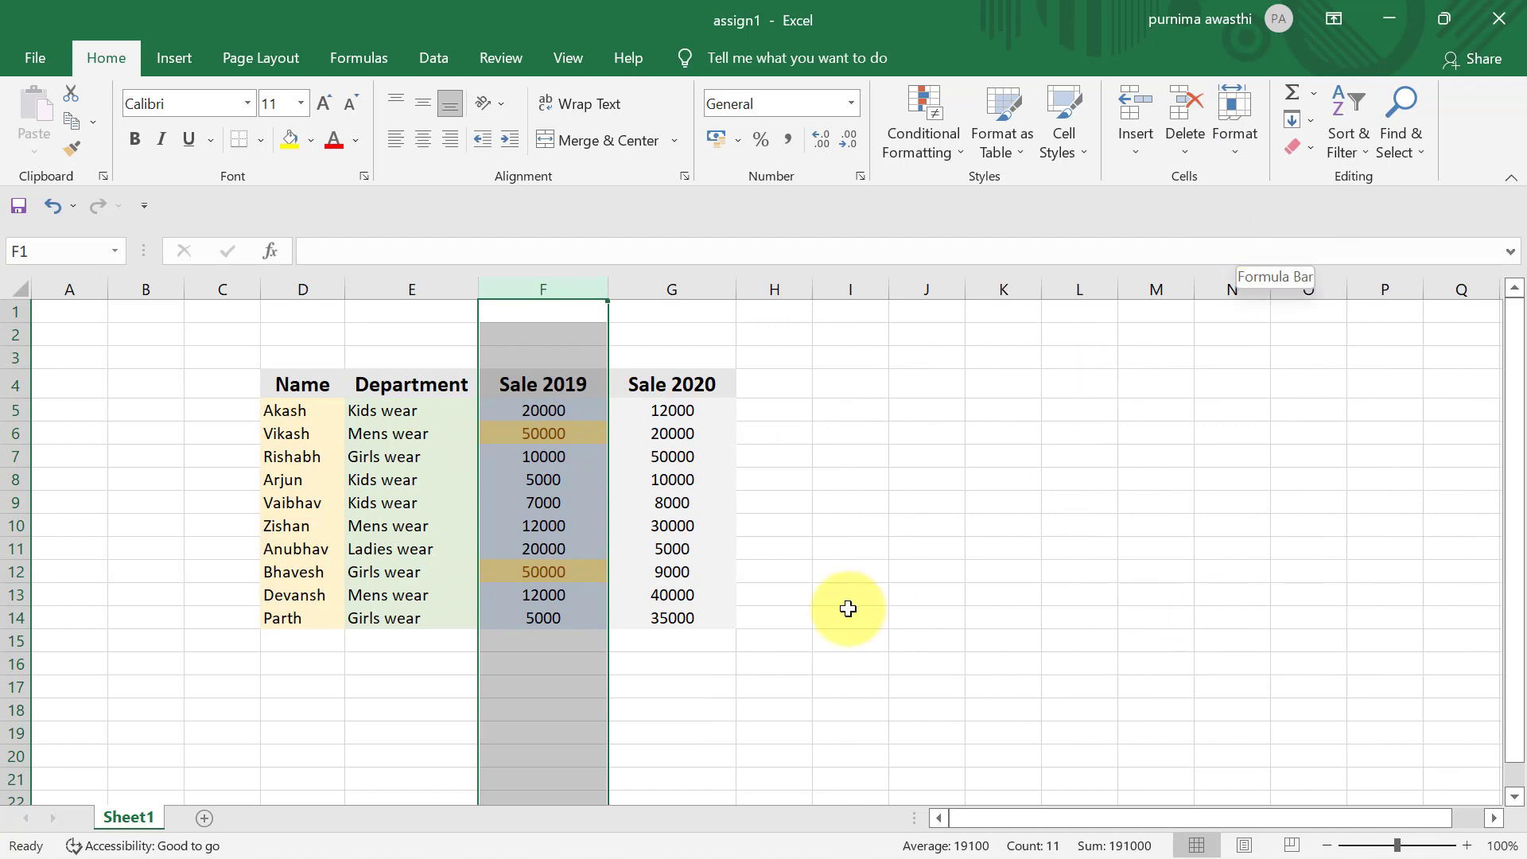
left_click(848, 609)
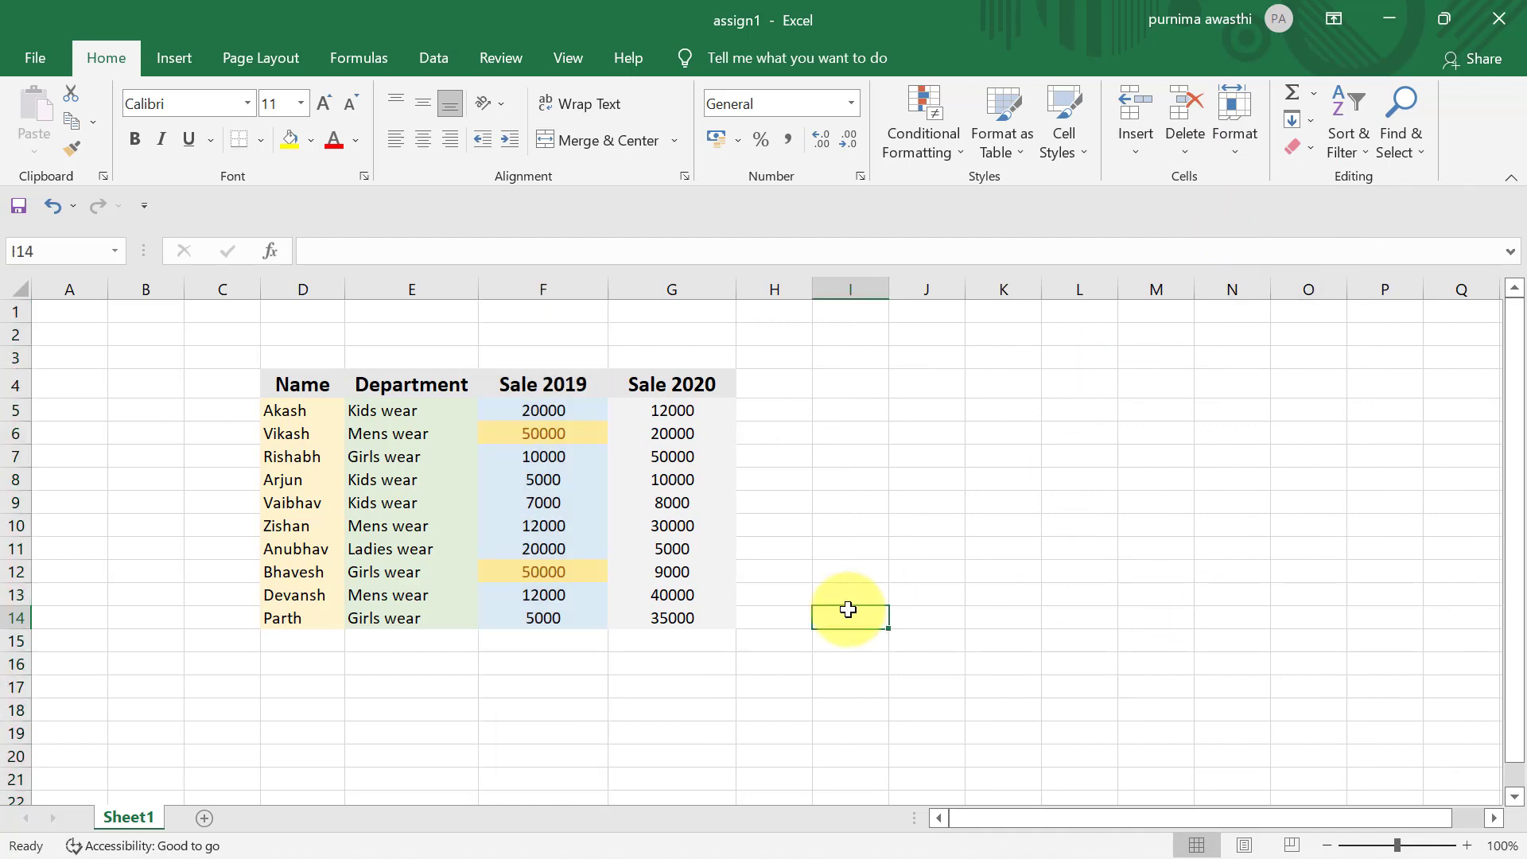
- Enter the text "excel example" in cell K6
left_click(1254, 152)
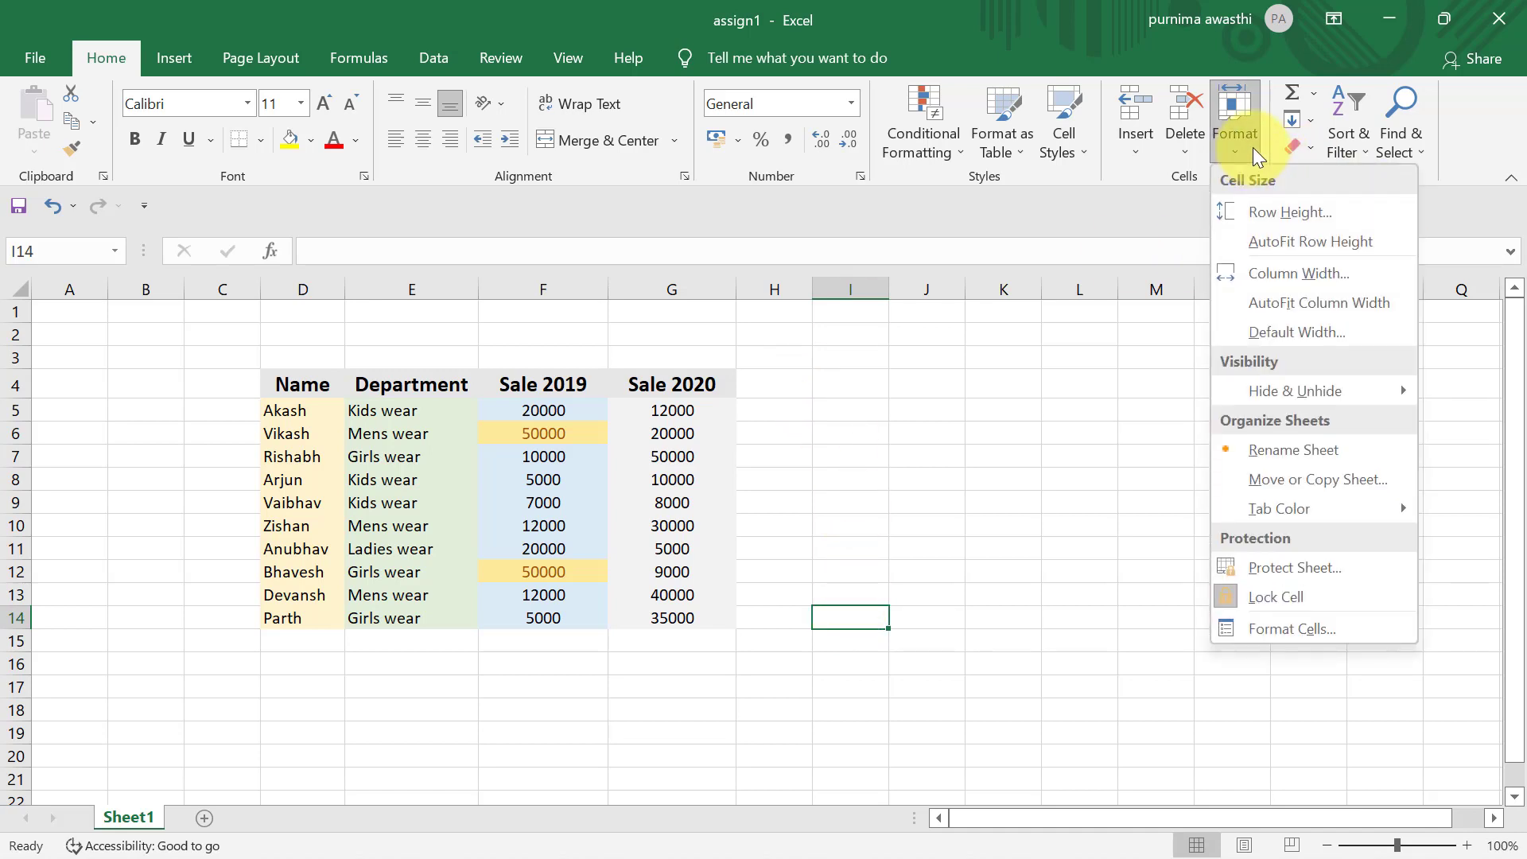
left_click(983, 431)
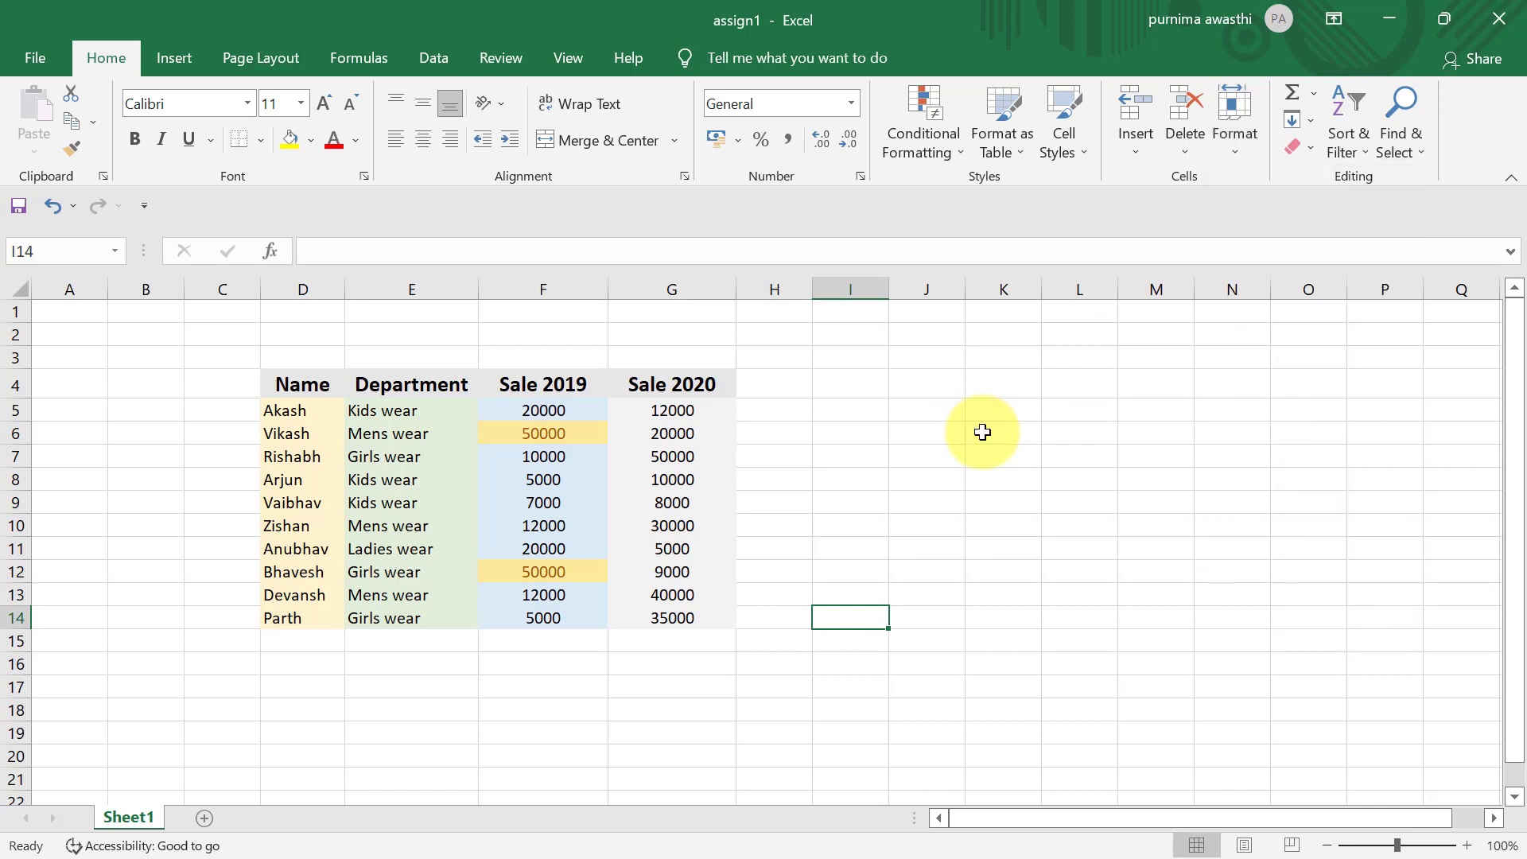
left_click(983, 432)
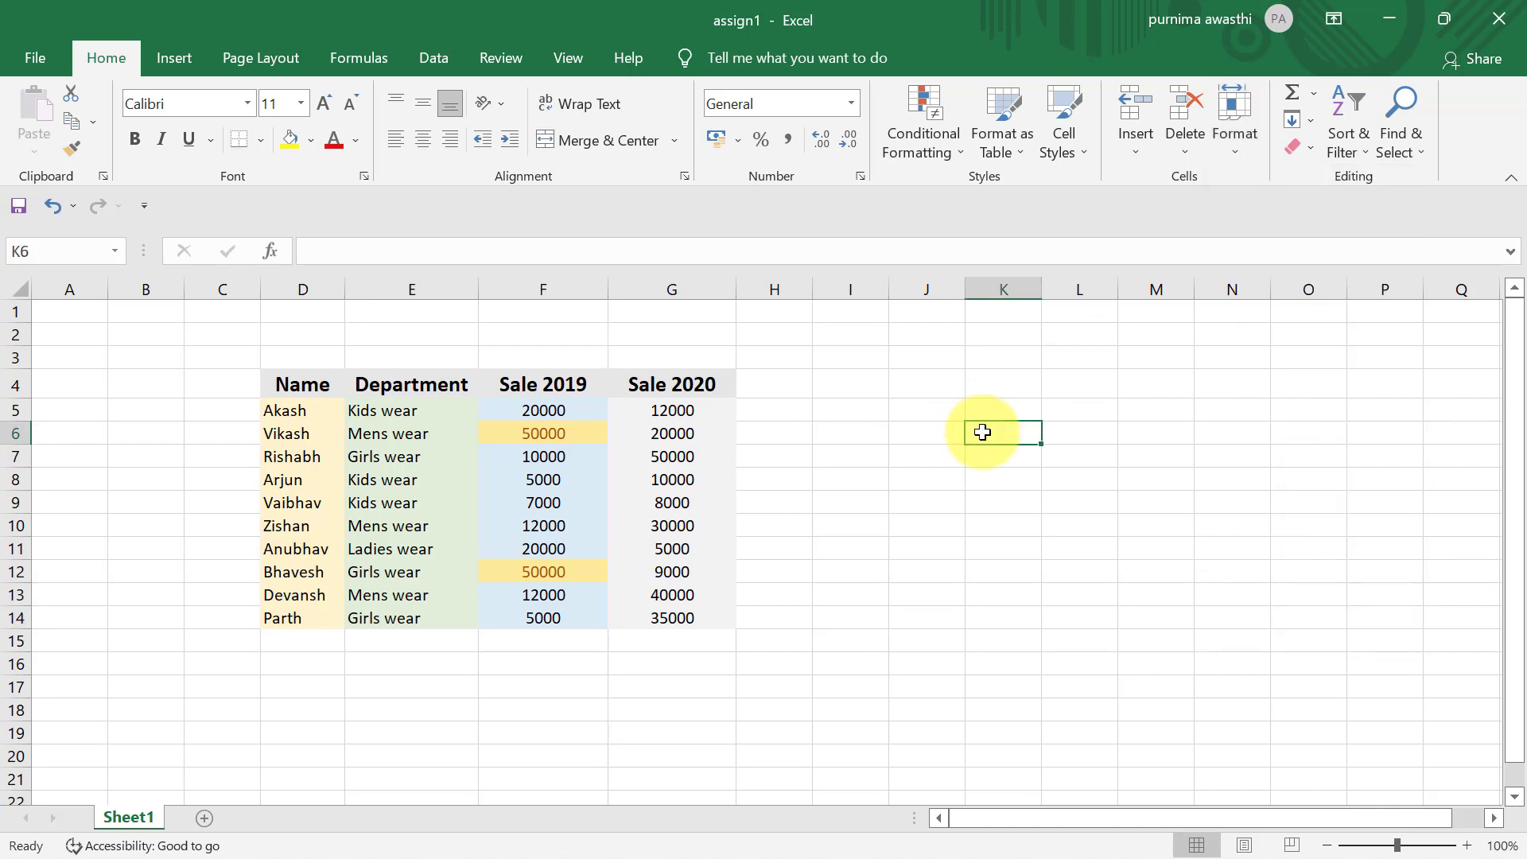
type("excel example")
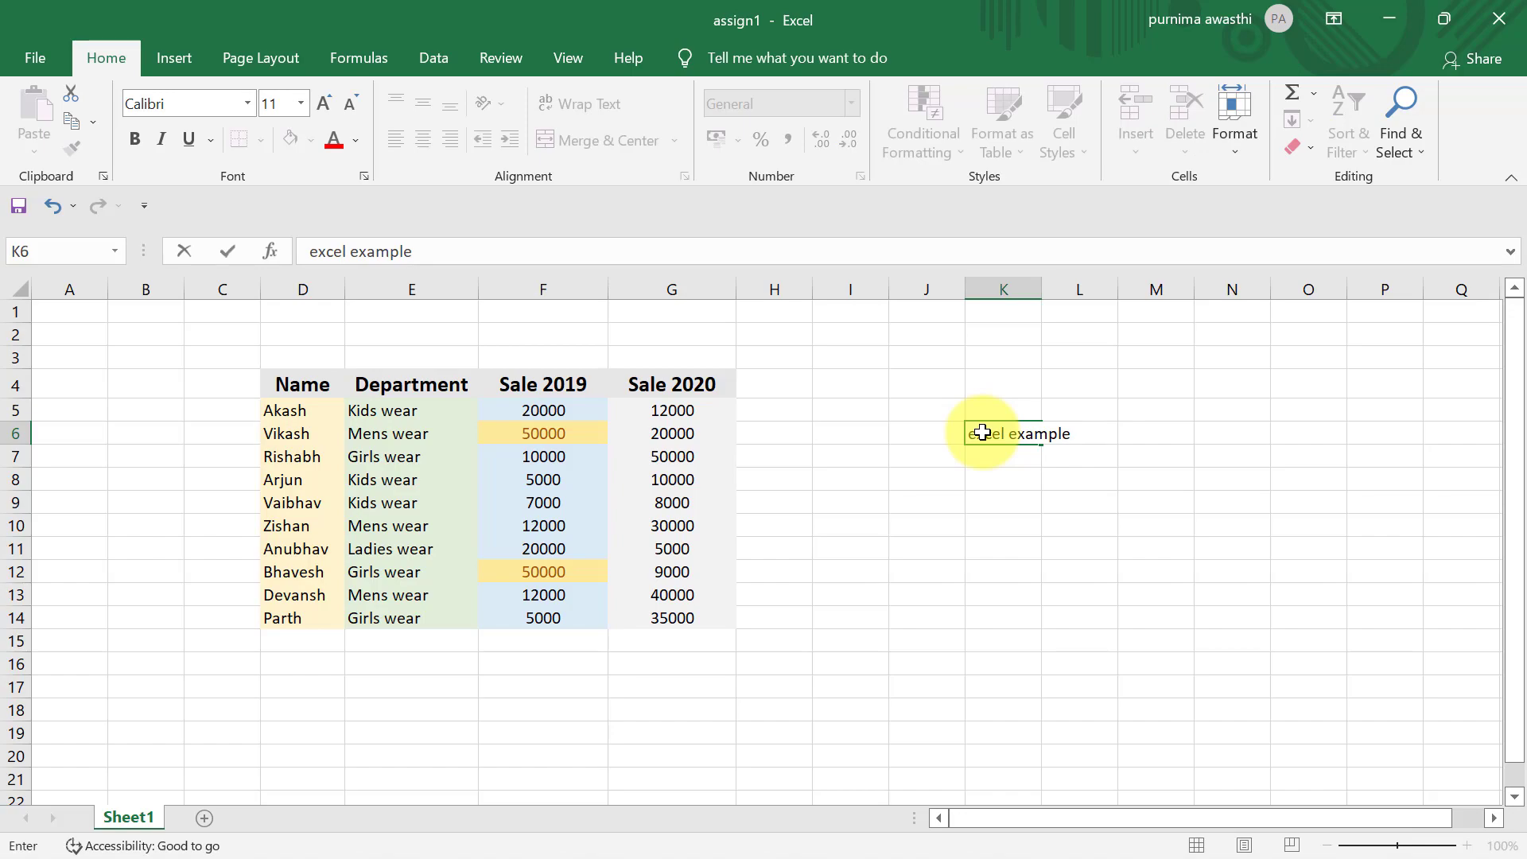
left_click(1029, 573)
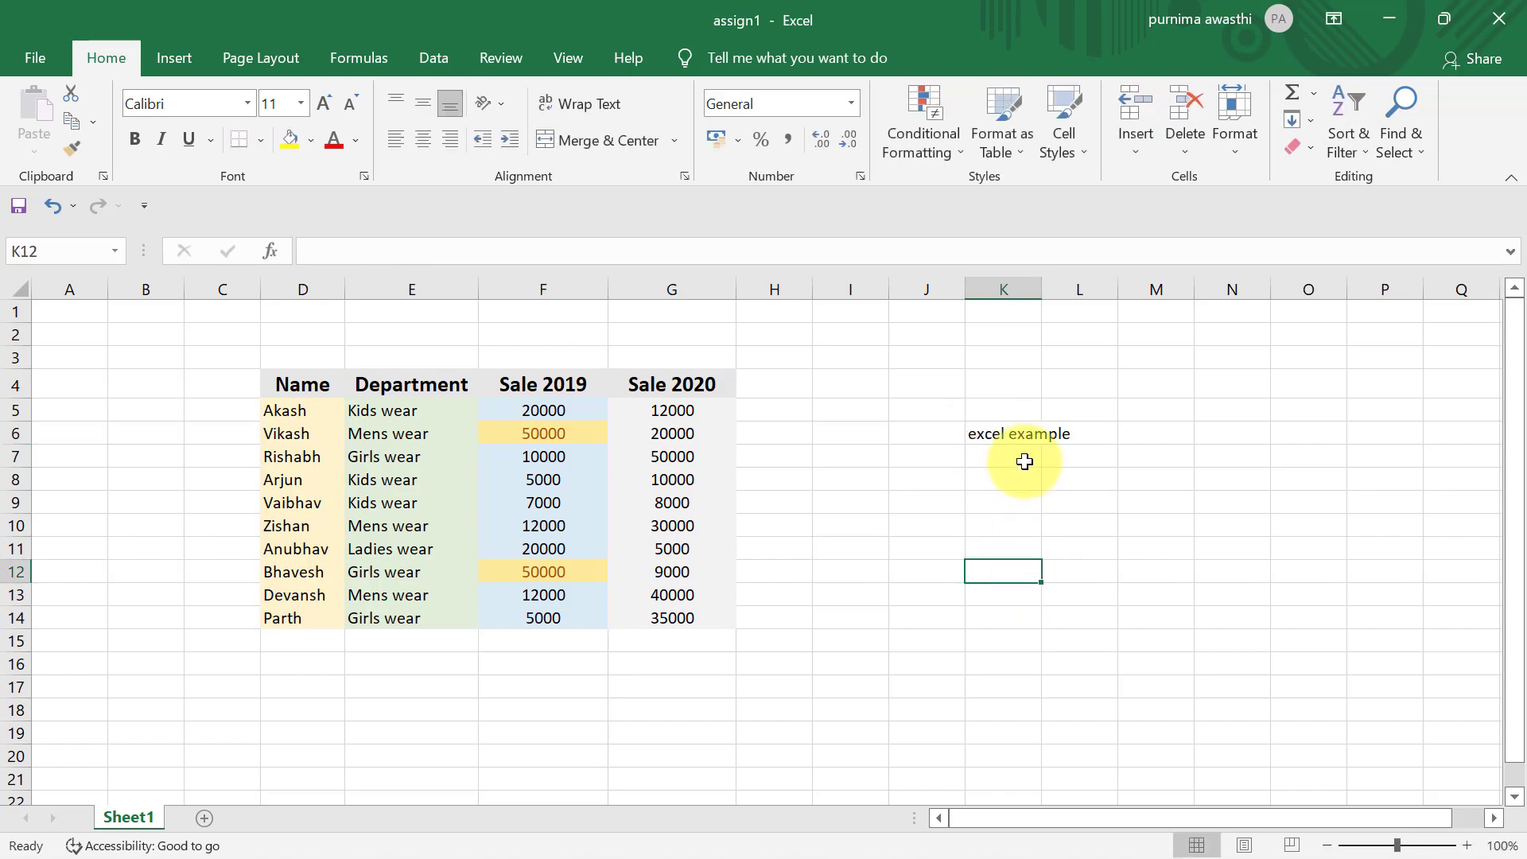
- AutoFit the width of column K to the text in cell K6
left_click(1010, 435)
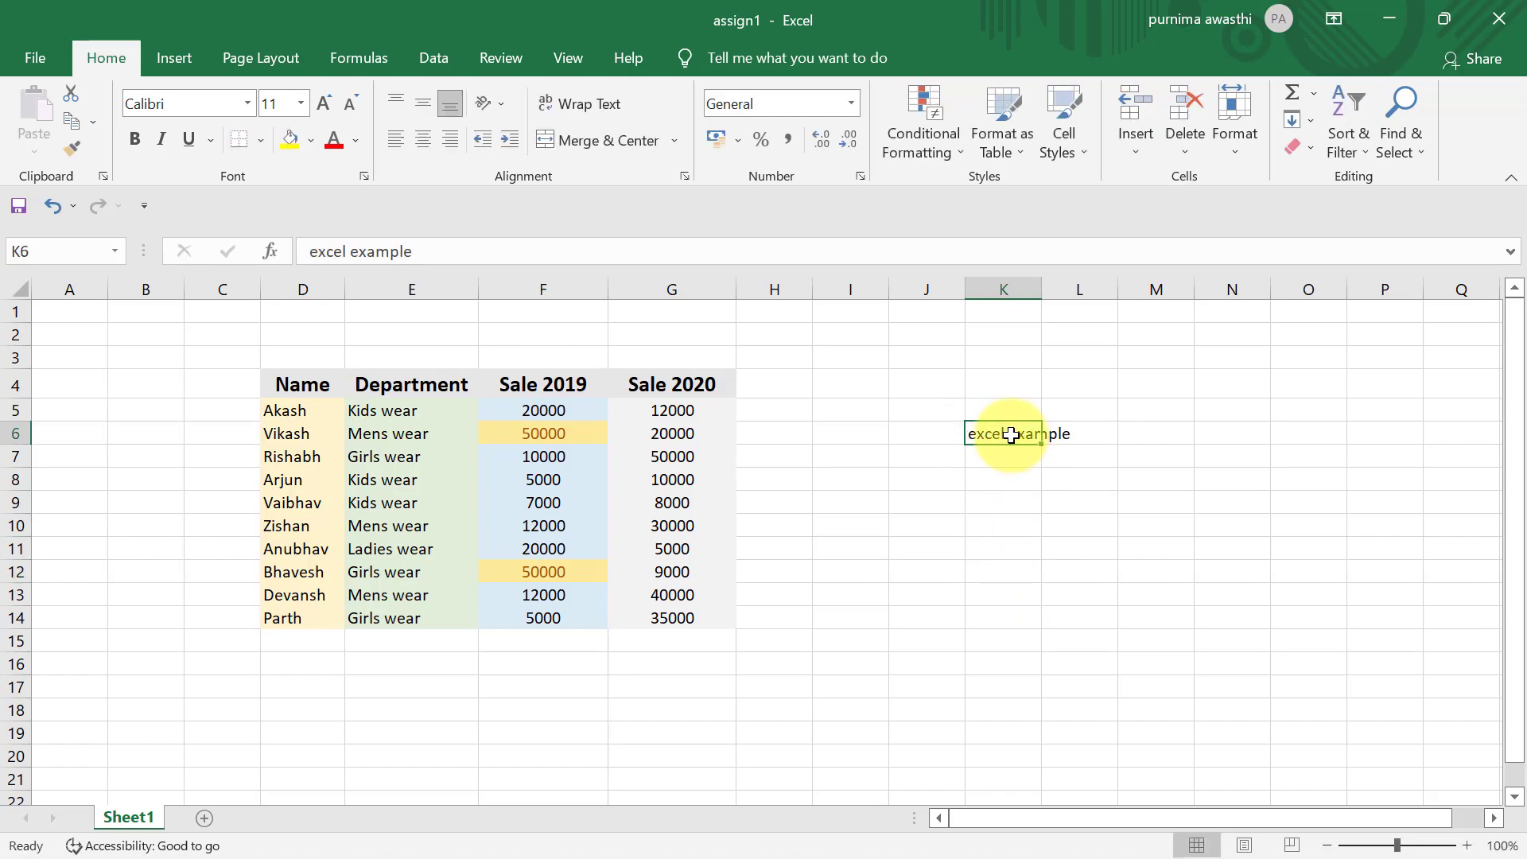
left_click(1239, 139)
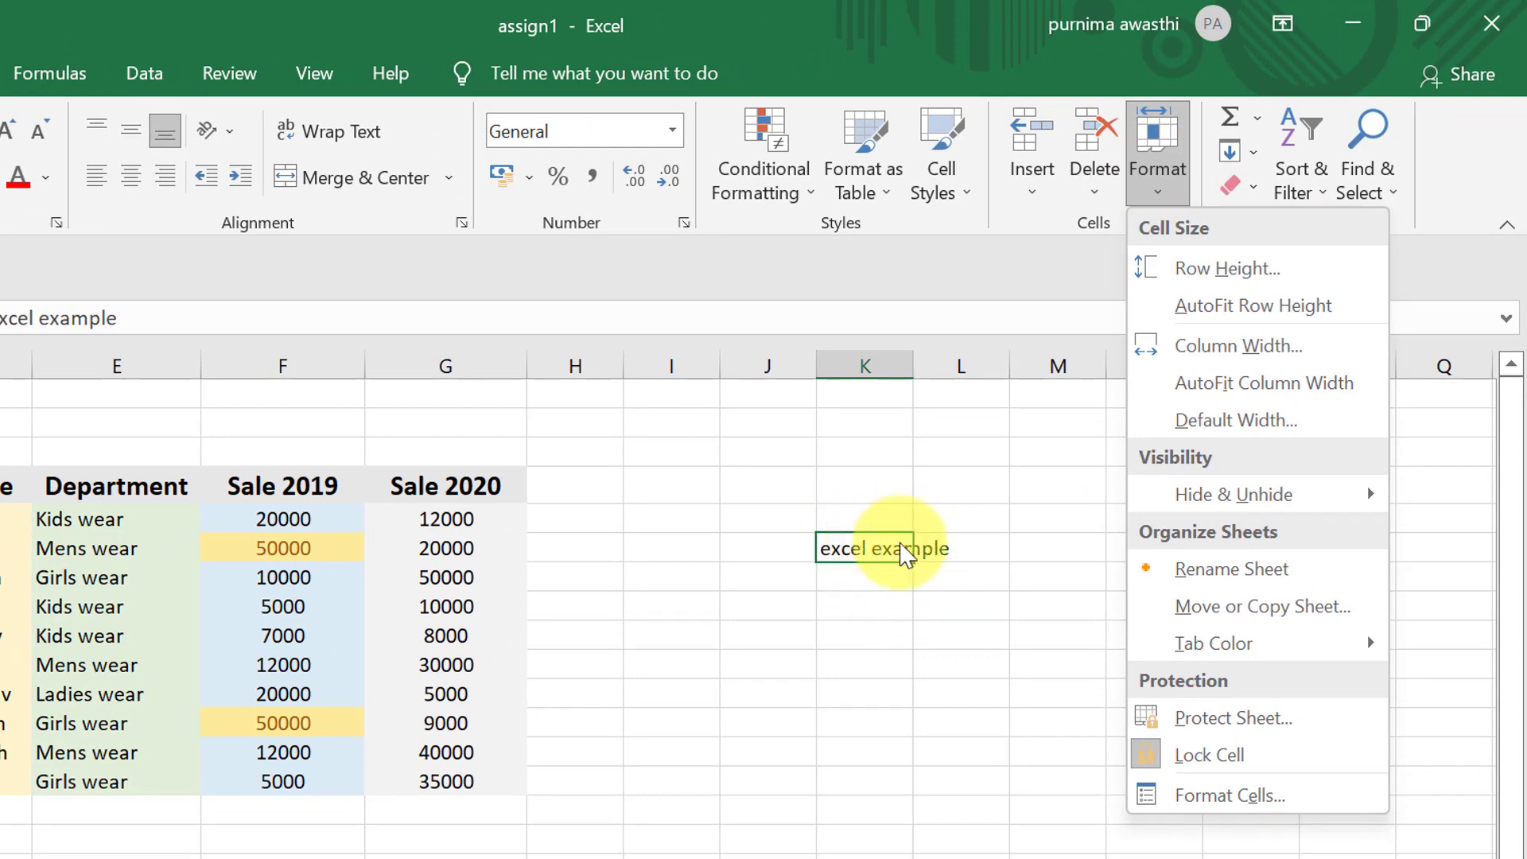
left_click(1273, 396)
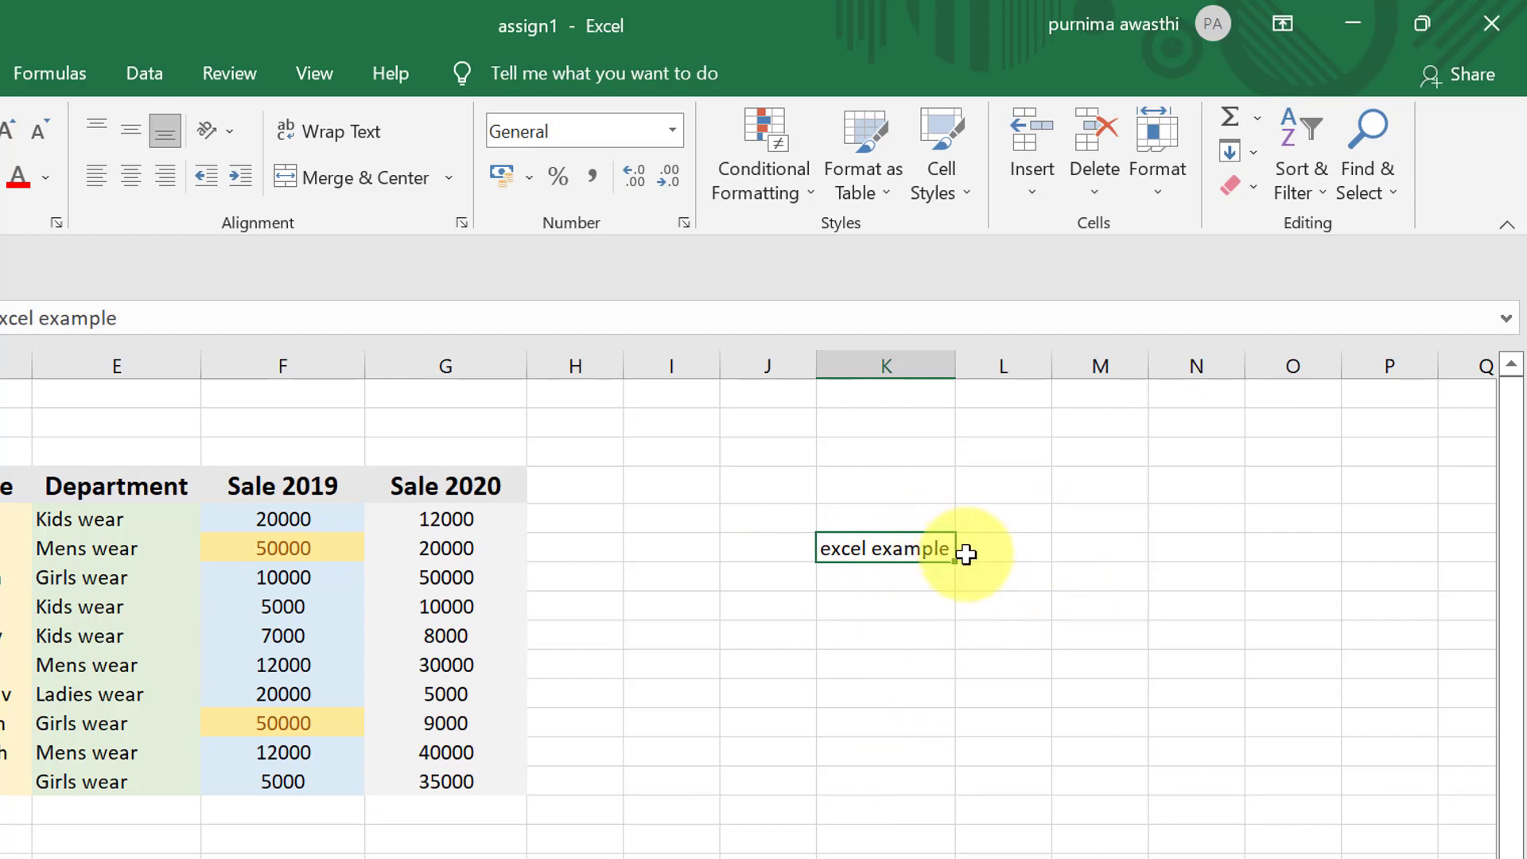
- Add up the Sale 2020 values G5:G14 with AutoSum in cell G15 and check the resulting formula
left_click(537, 681)
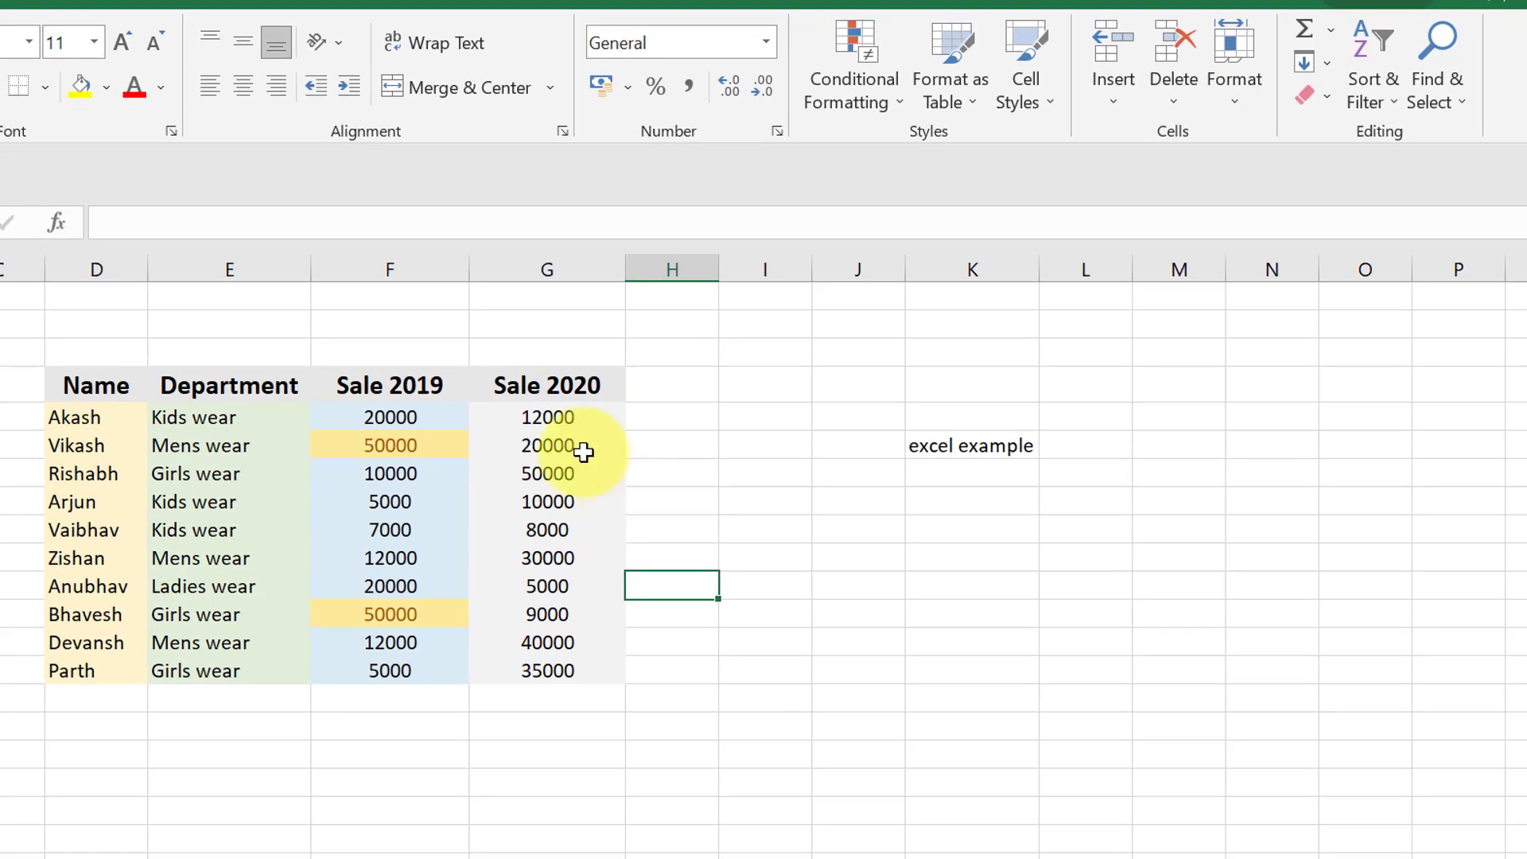
left_click_drag(513, 417, 589, 709)
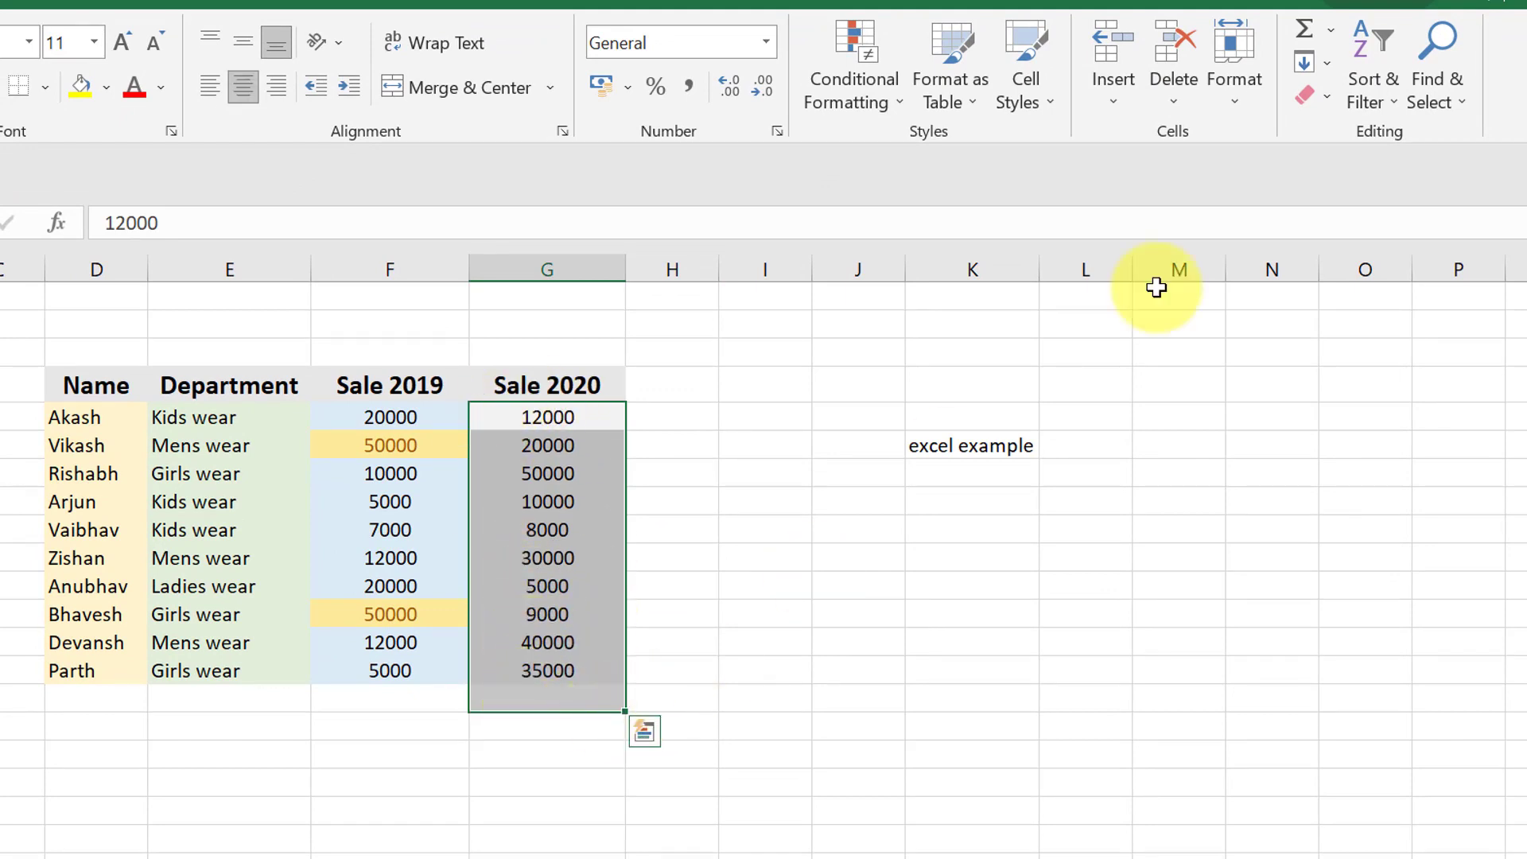
left_click(1314, 35)
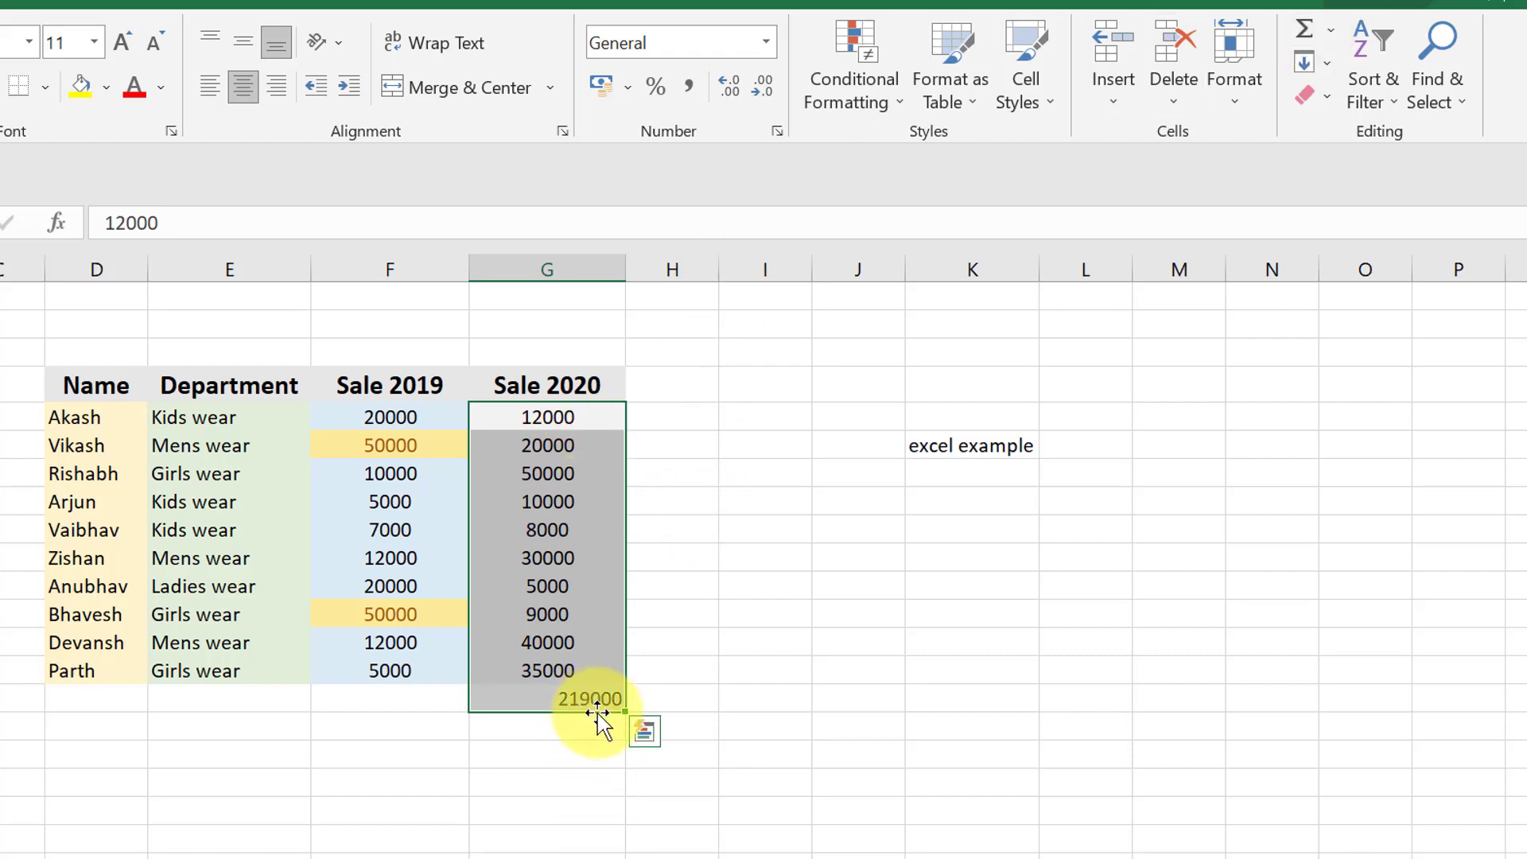
left_click(593, 751)
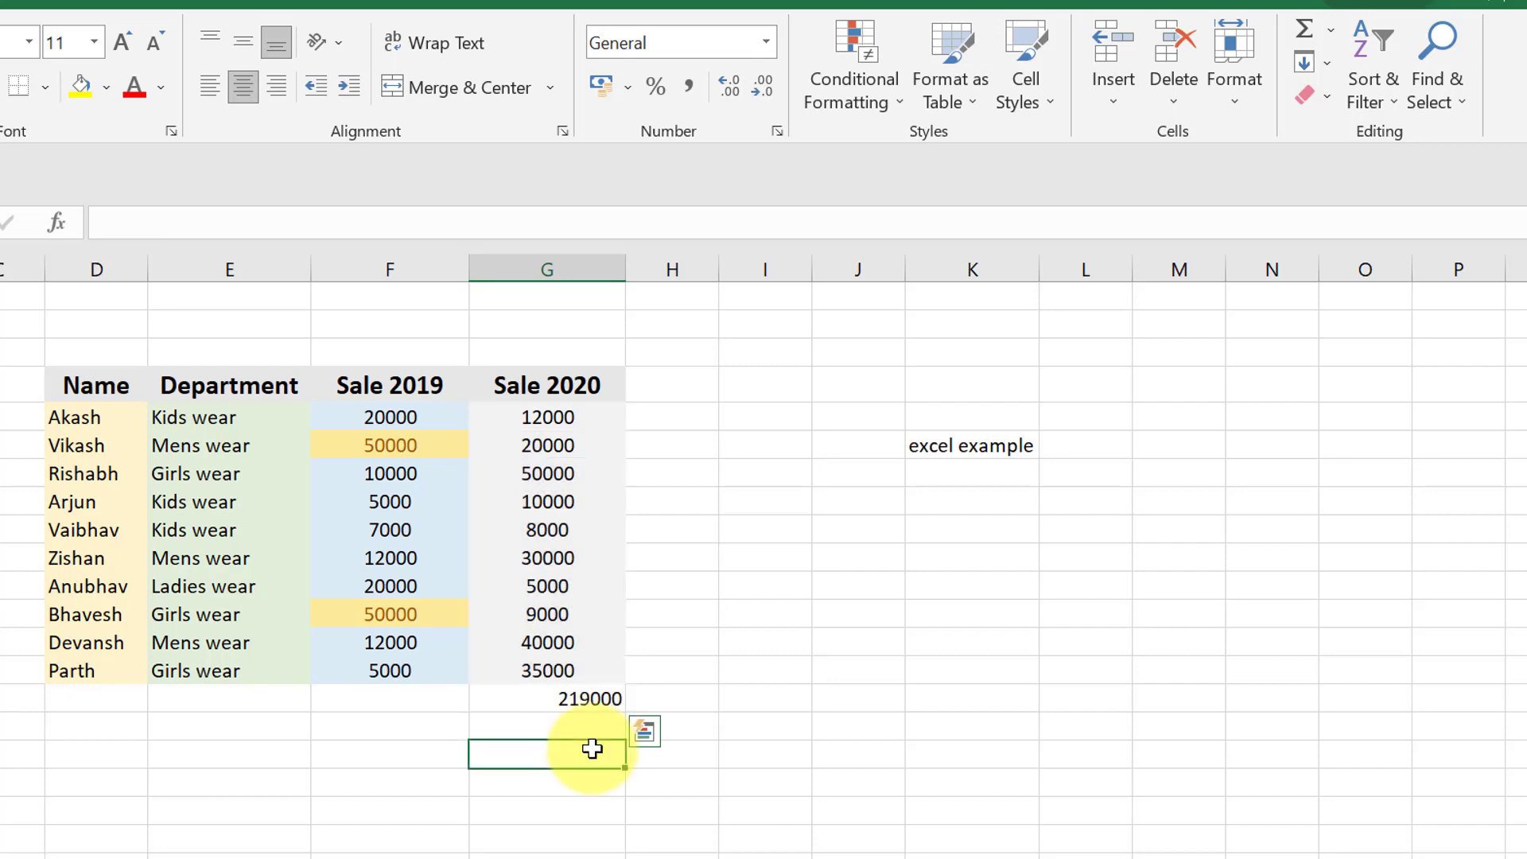
left_click(593, 700)
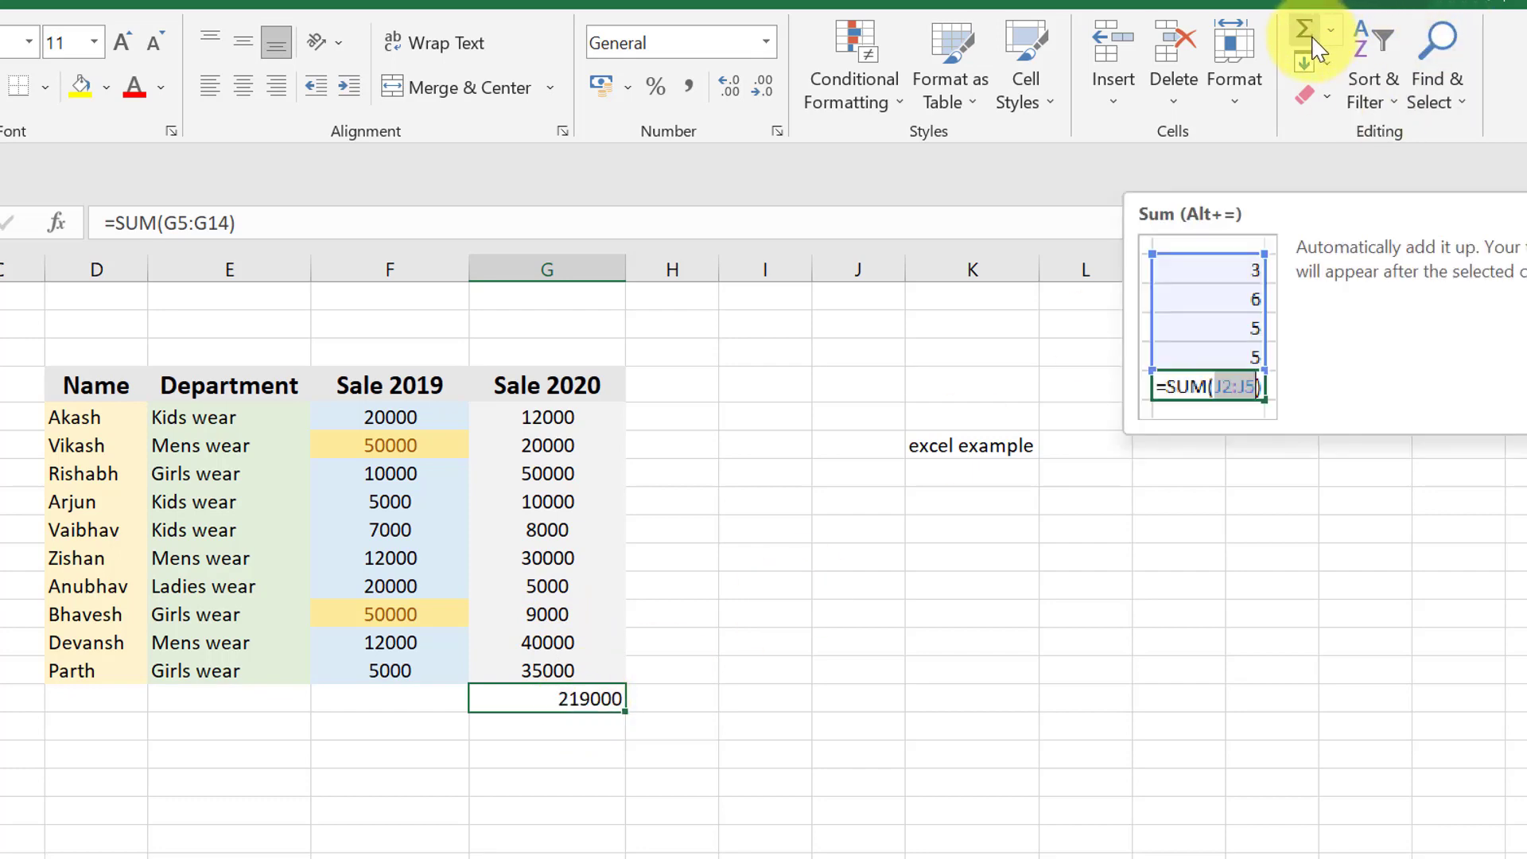
left_click(1077, 646)
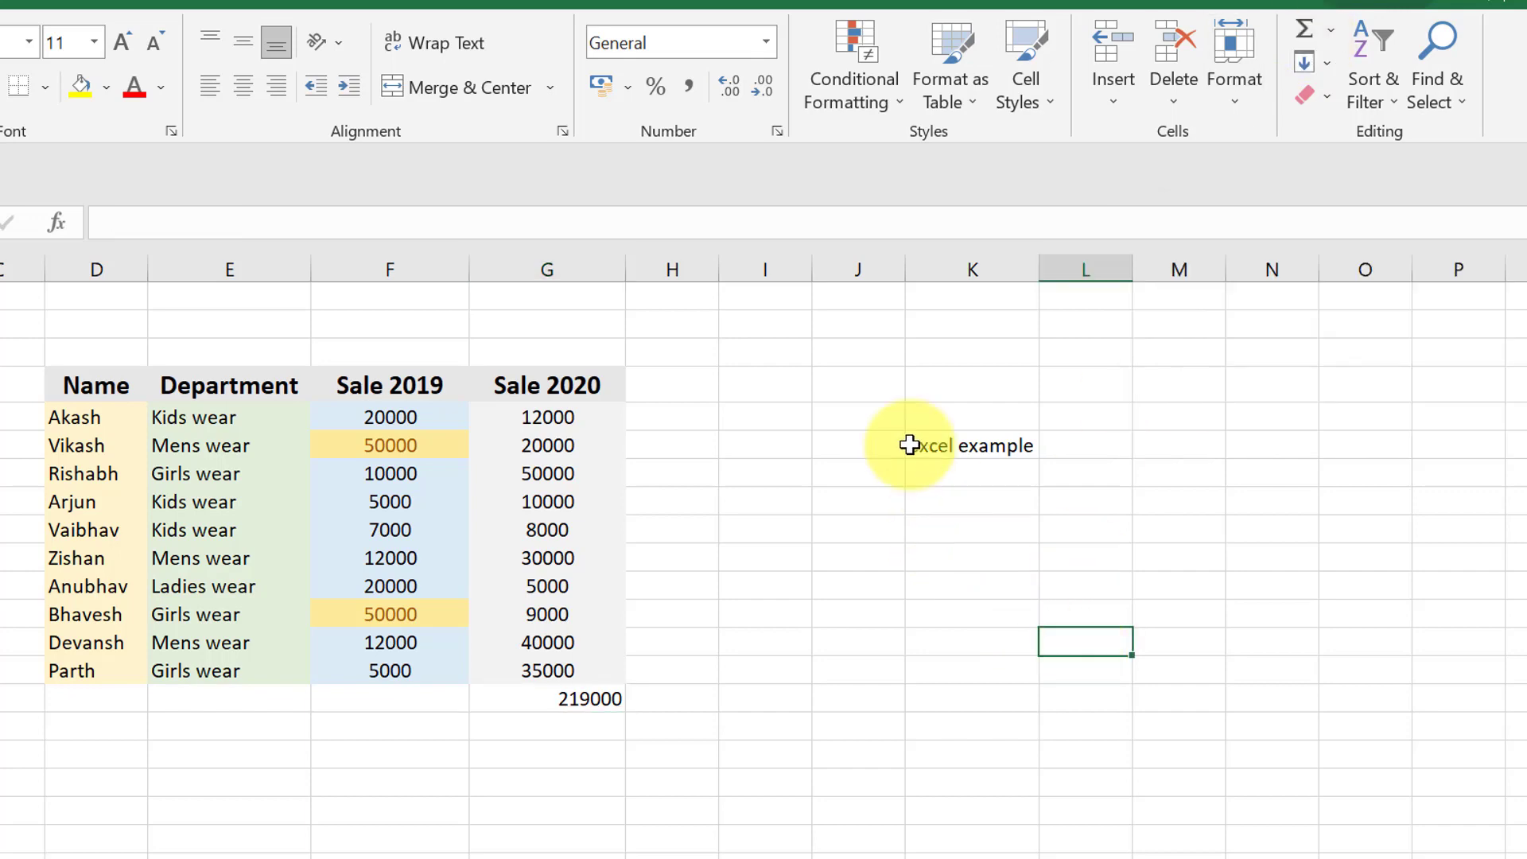
- Enter the number 1 in cell J4 as the starting value for a series
left_click(852, 377)
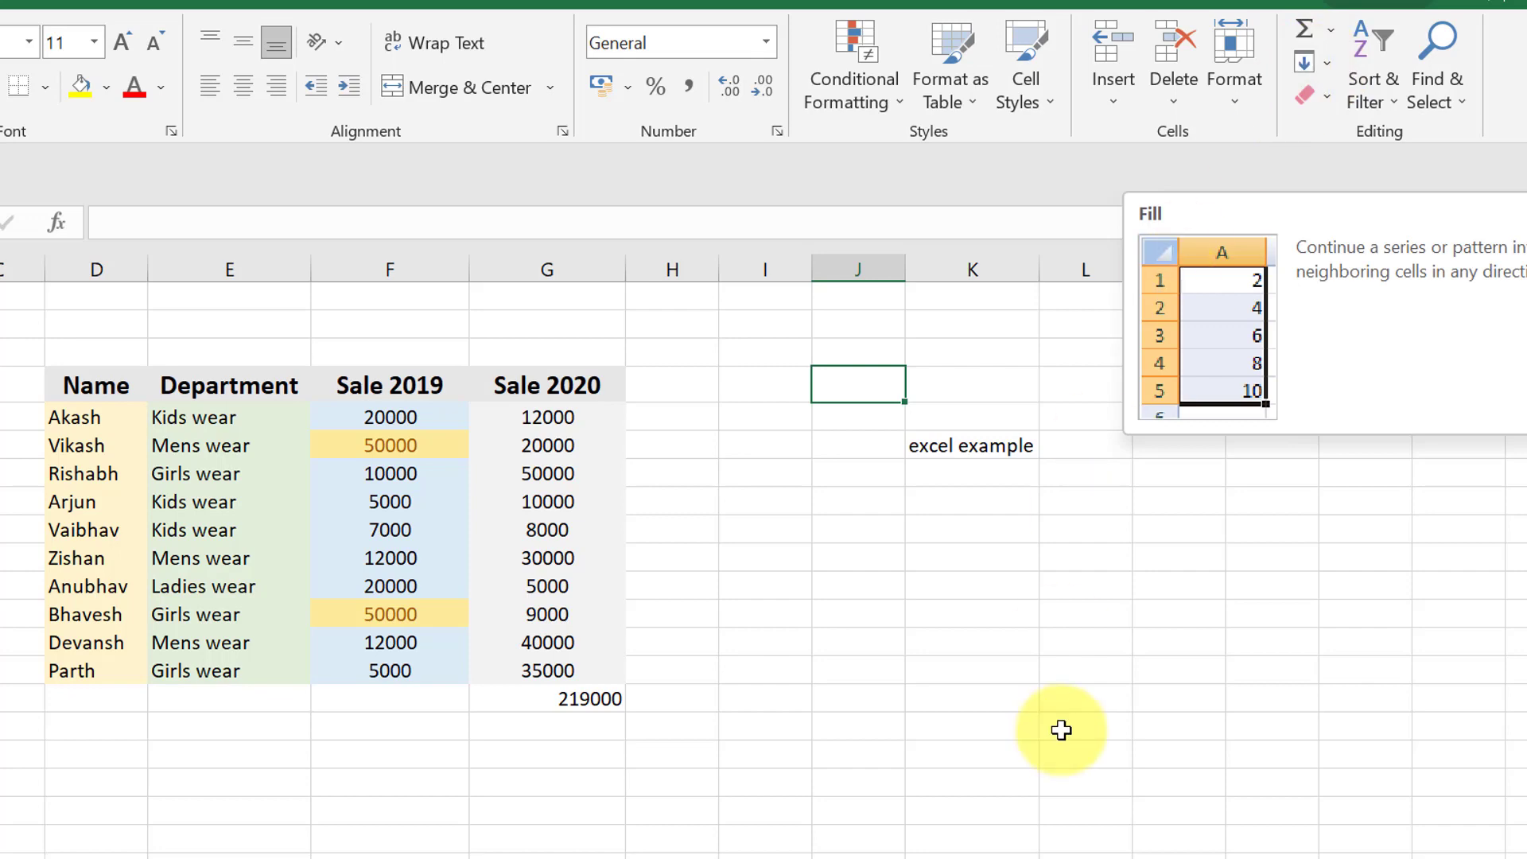
type("1")
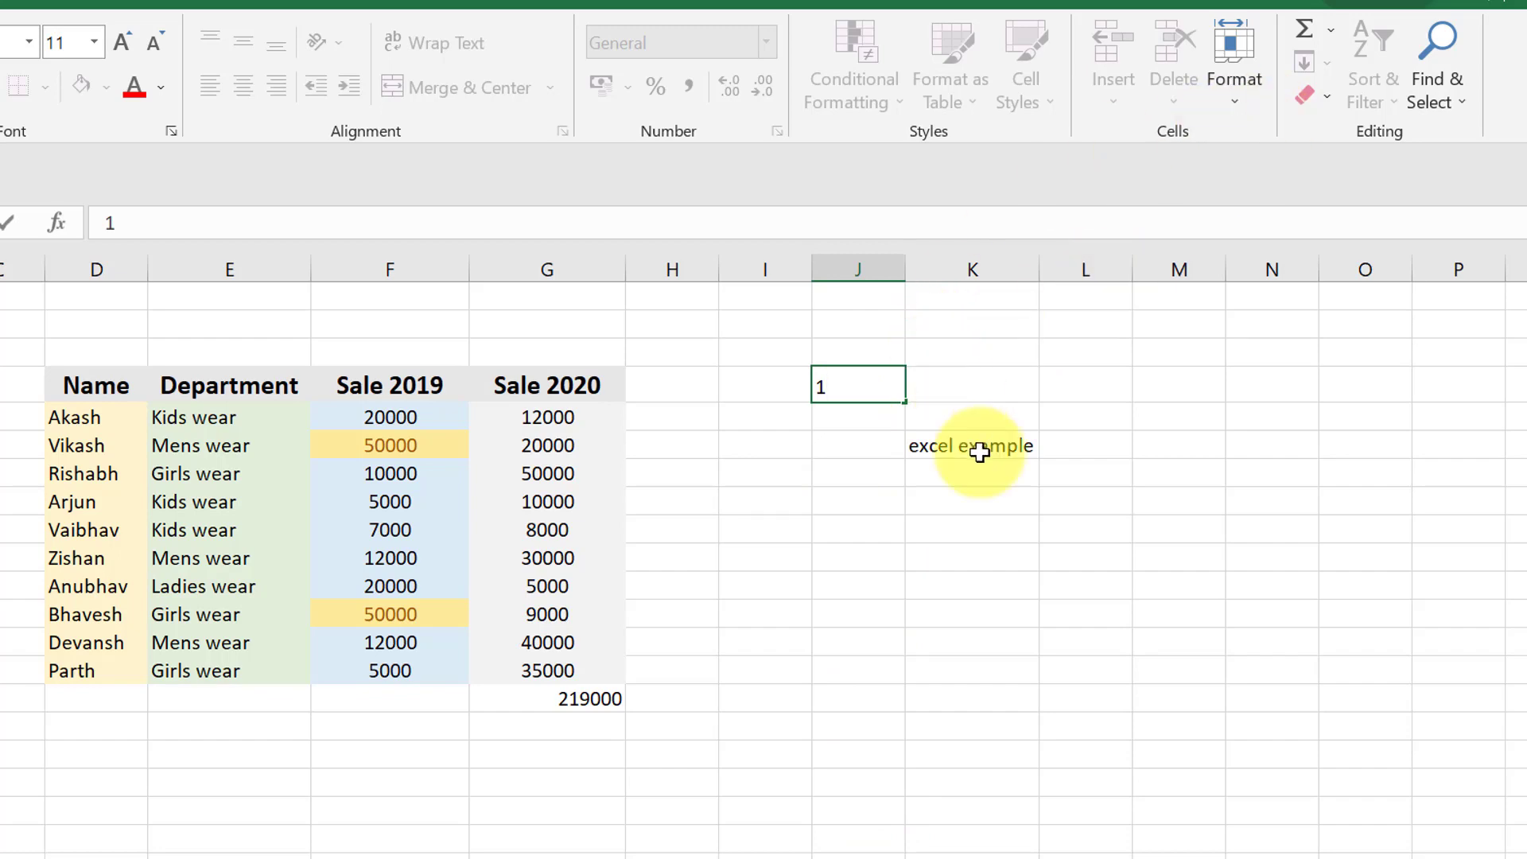
left_click(1030, 531)
- Fill a linear series down column J from cell J4 with step value 1 and stop value 100, and undo the fill
left_click(875, 381)
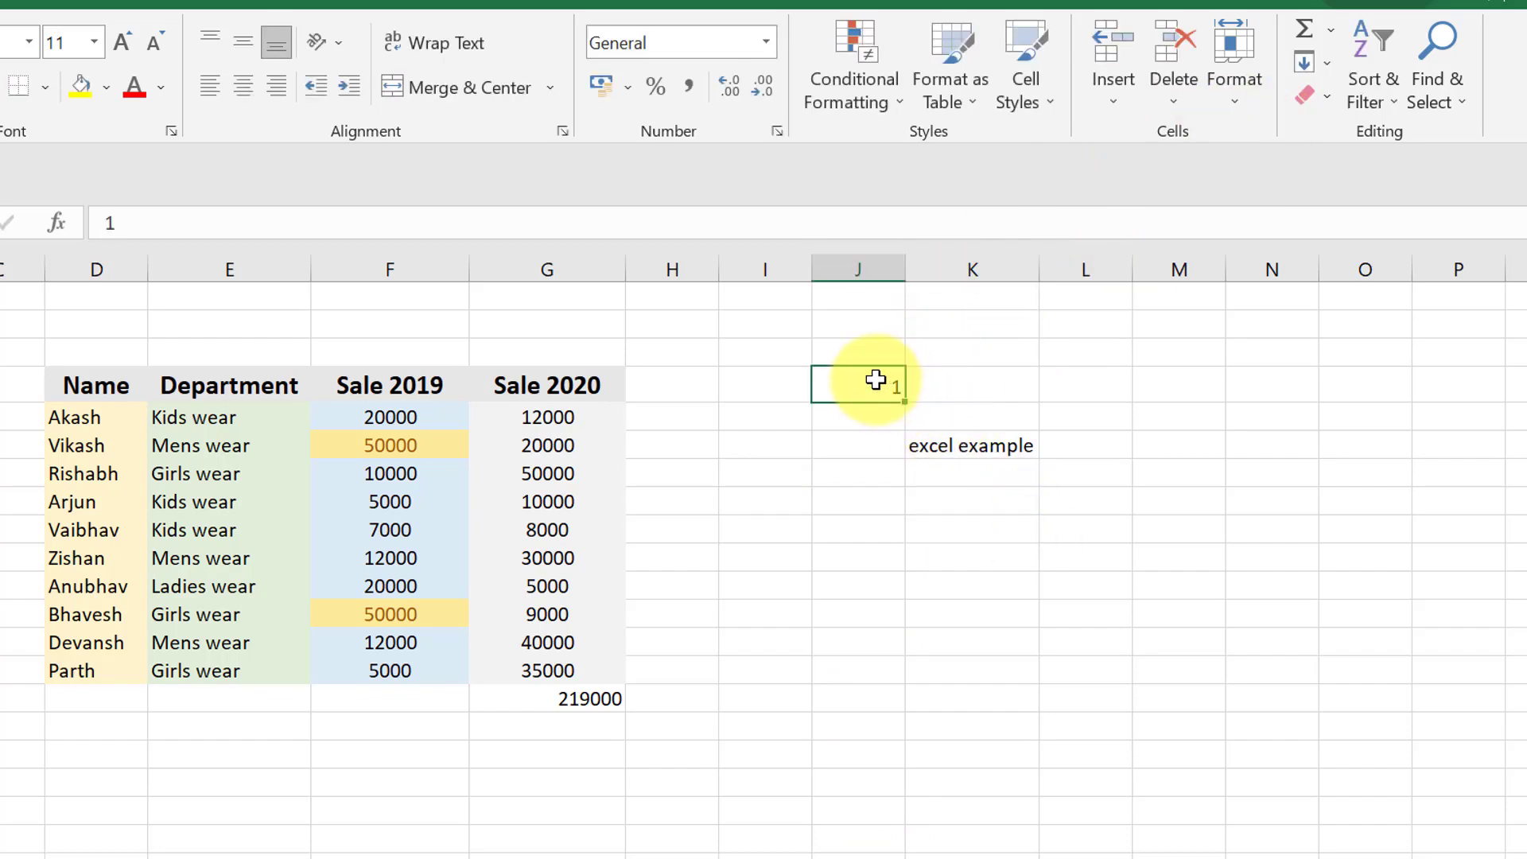
left_click(1309, 64)
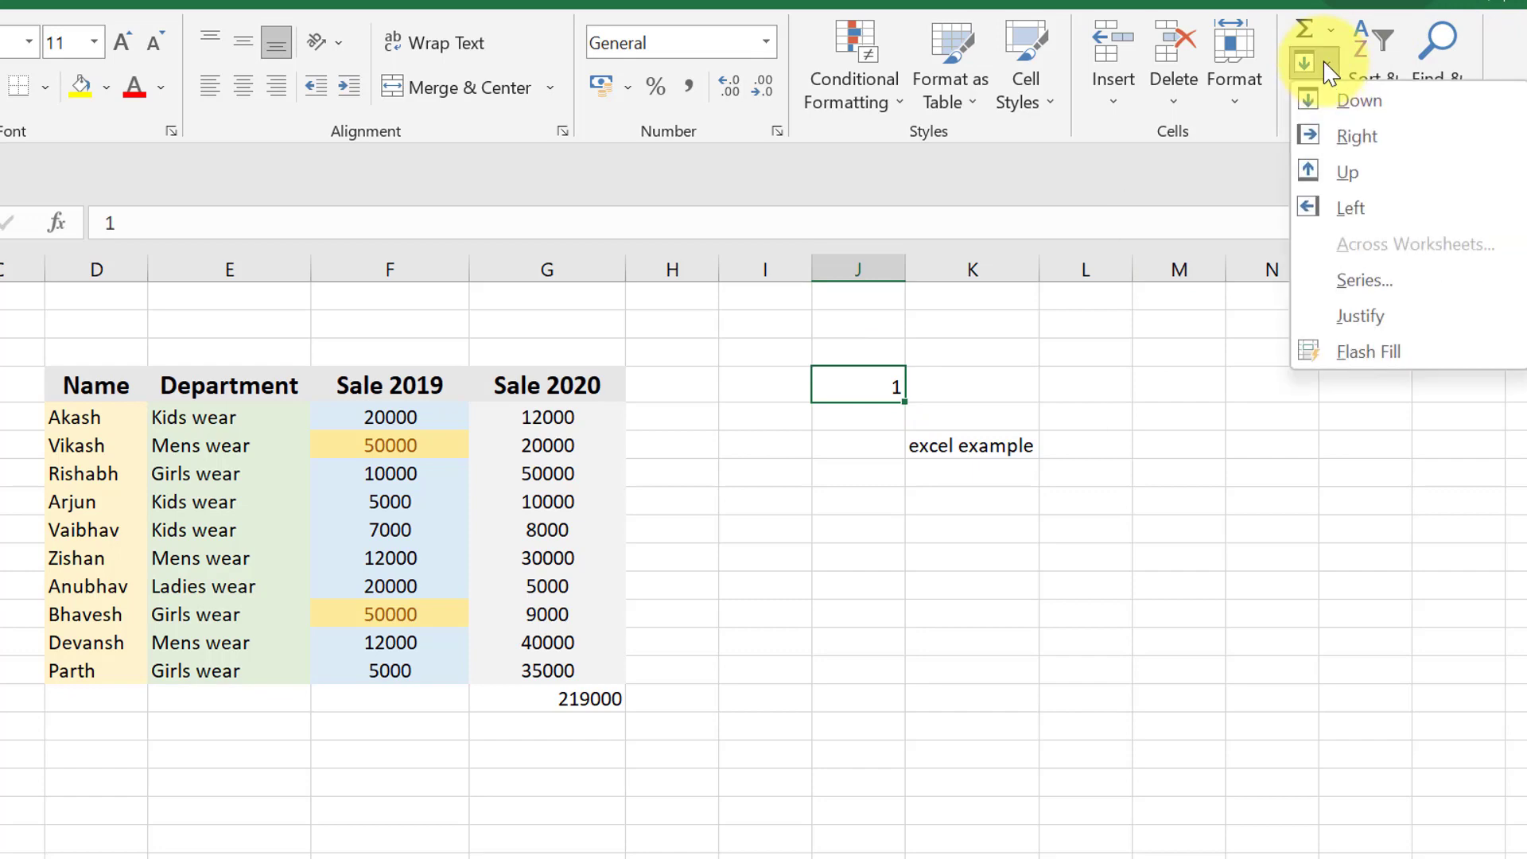
left_click(1390, 287)
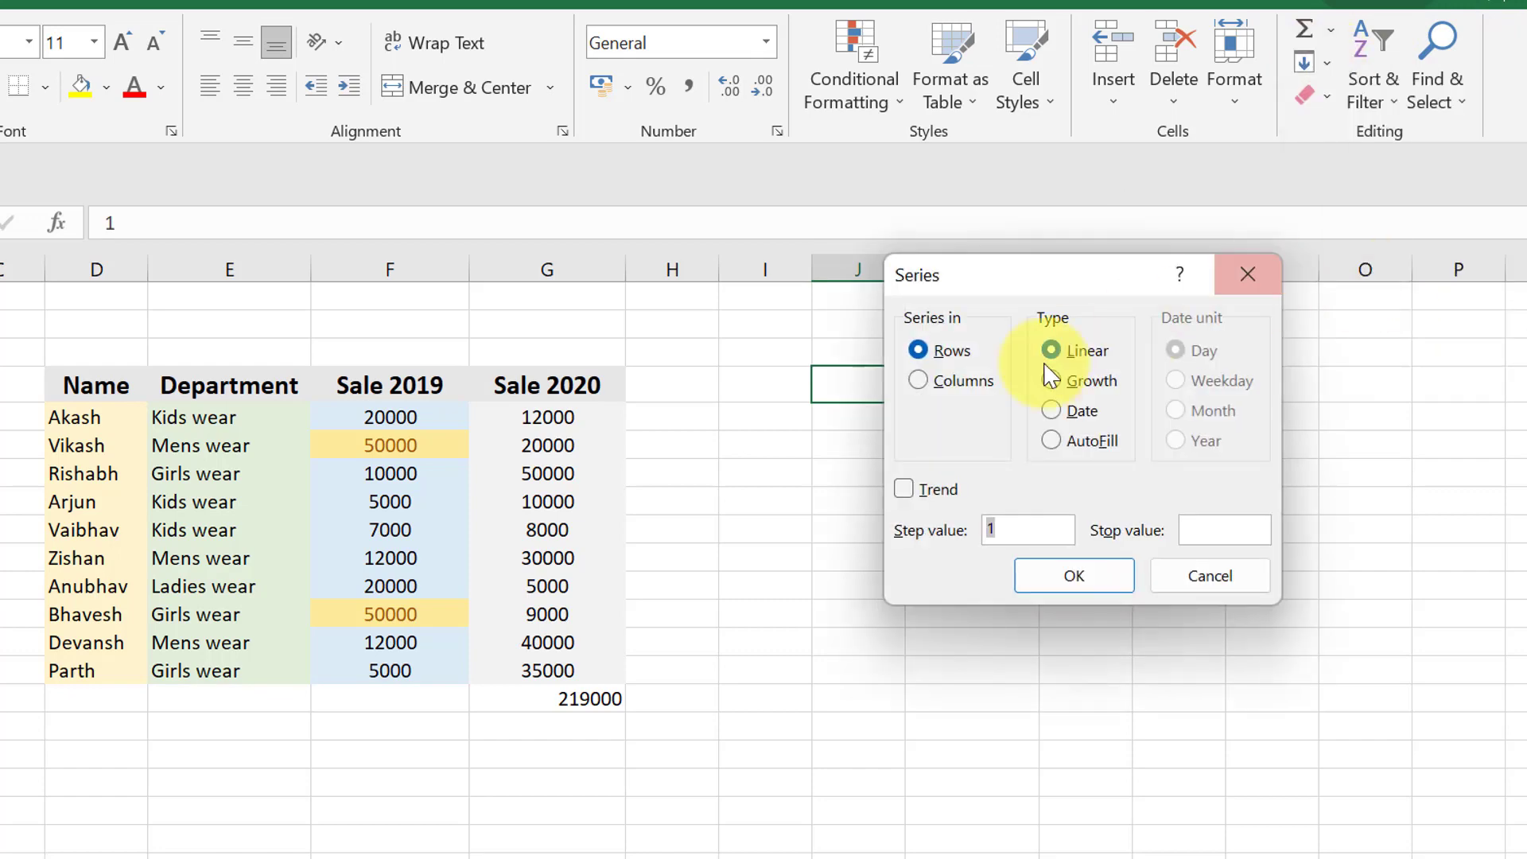
left_click(966, 381)
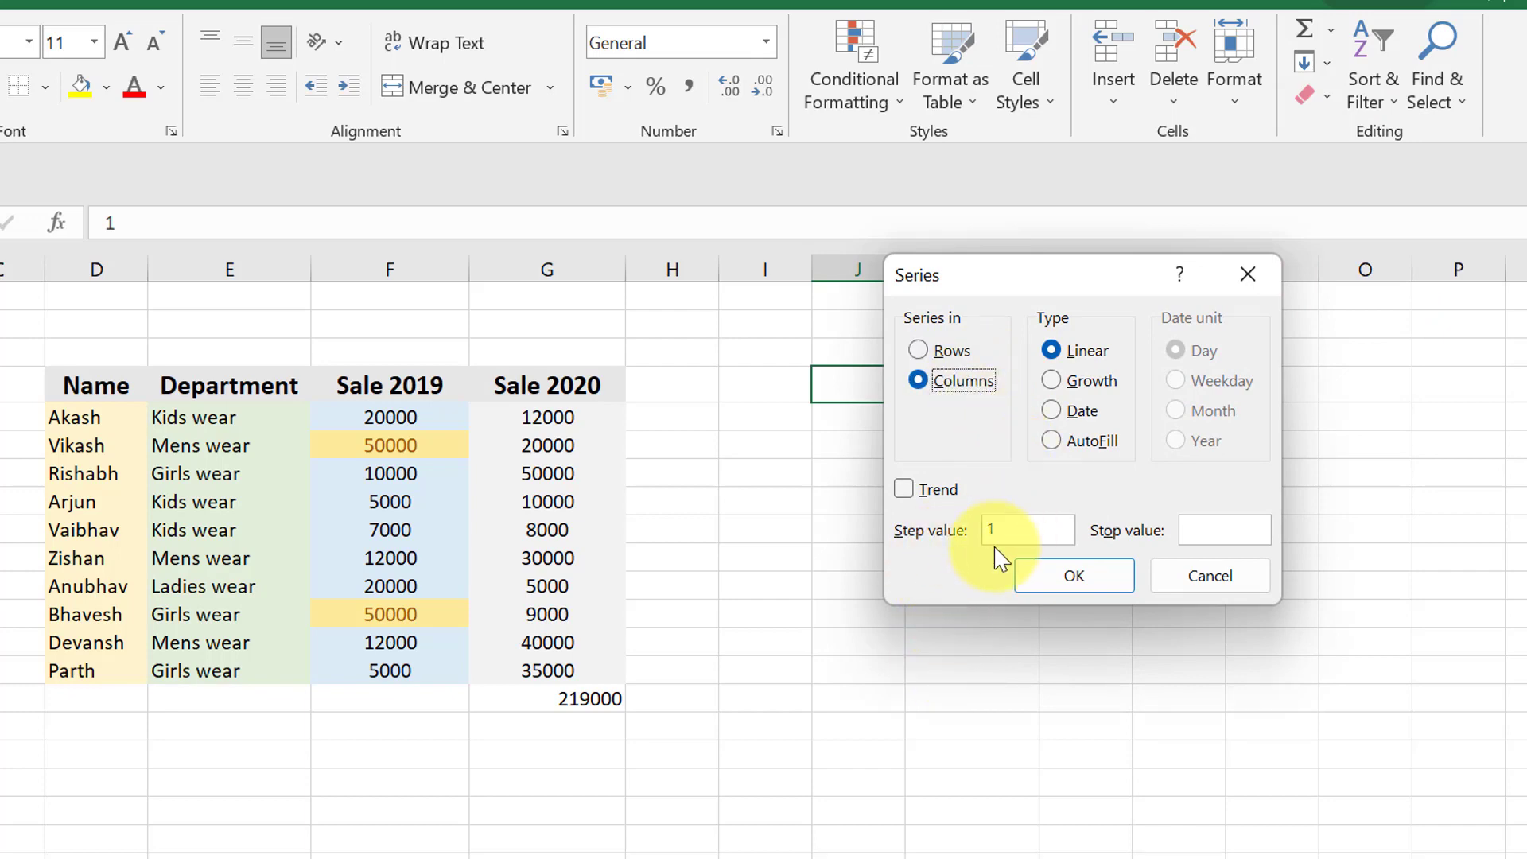
left_click(1218, 535)
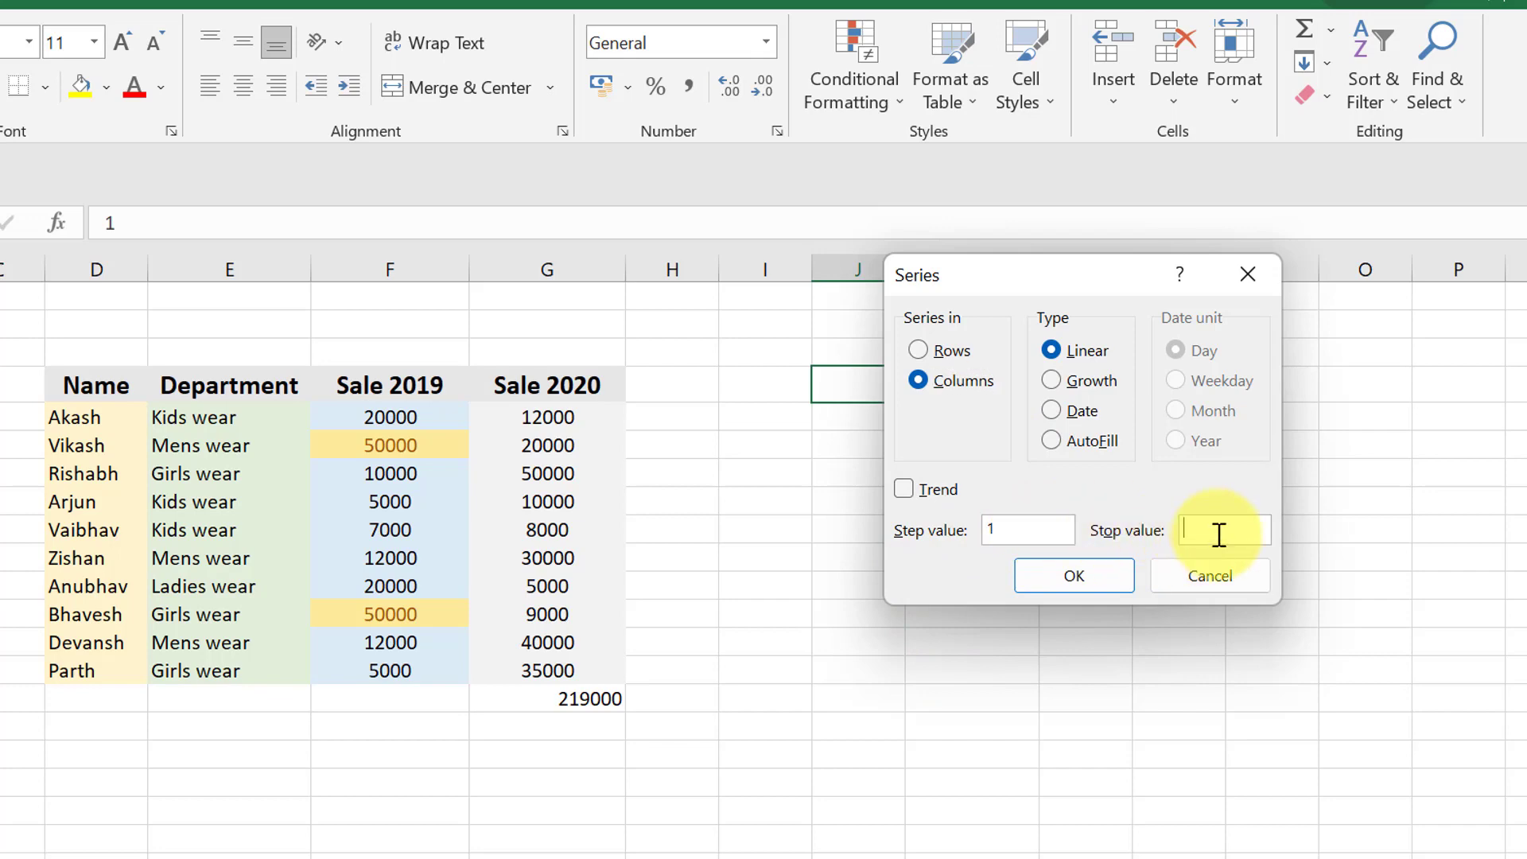
type("100")
left_click(1074, 577)
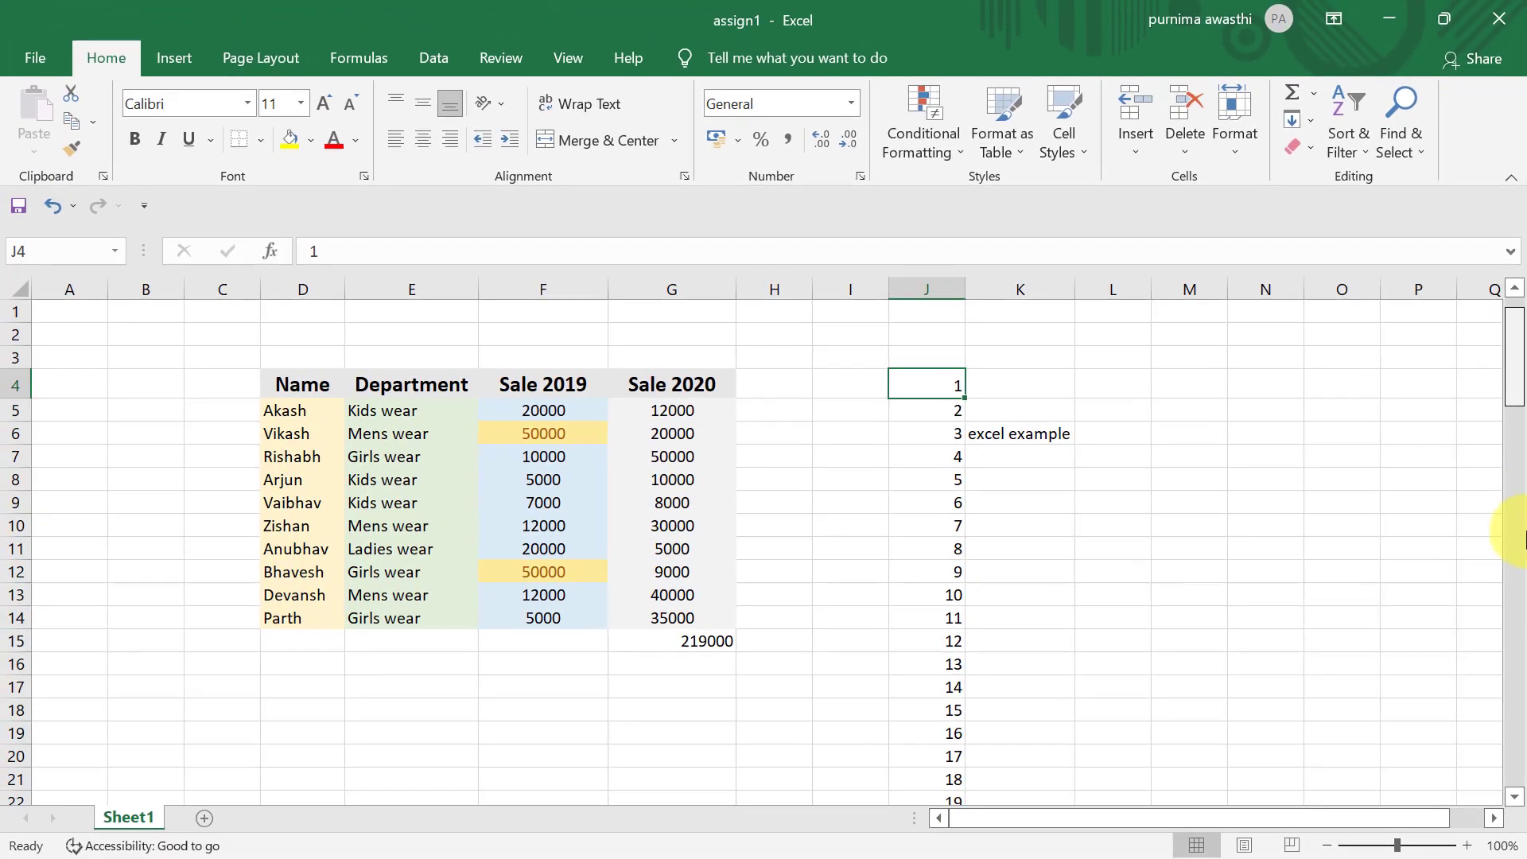
left_click_drag(1525, 539, 1521, 330)
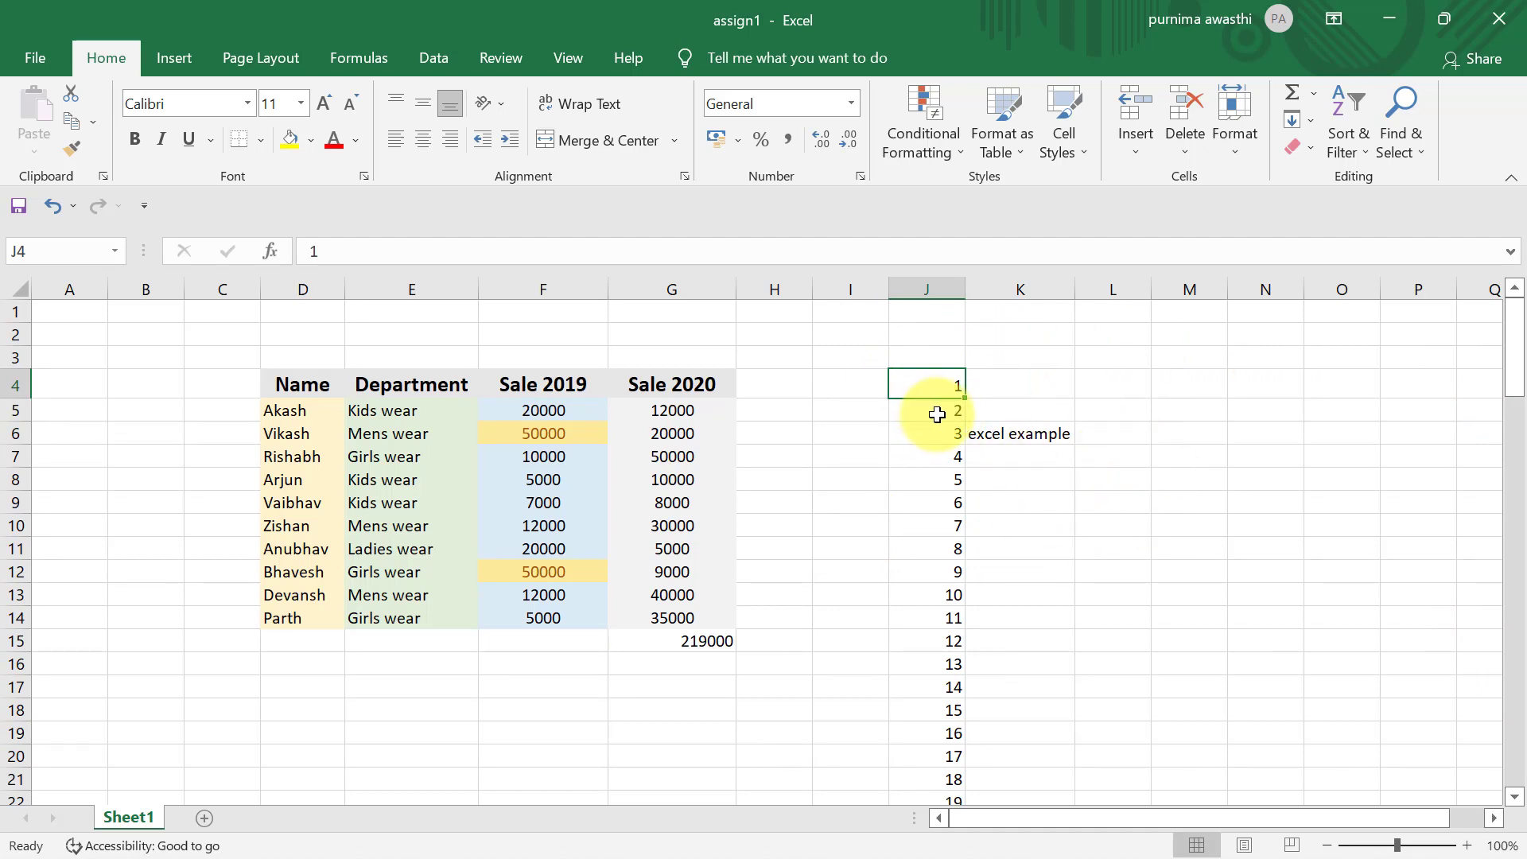
key("ctrl+z")
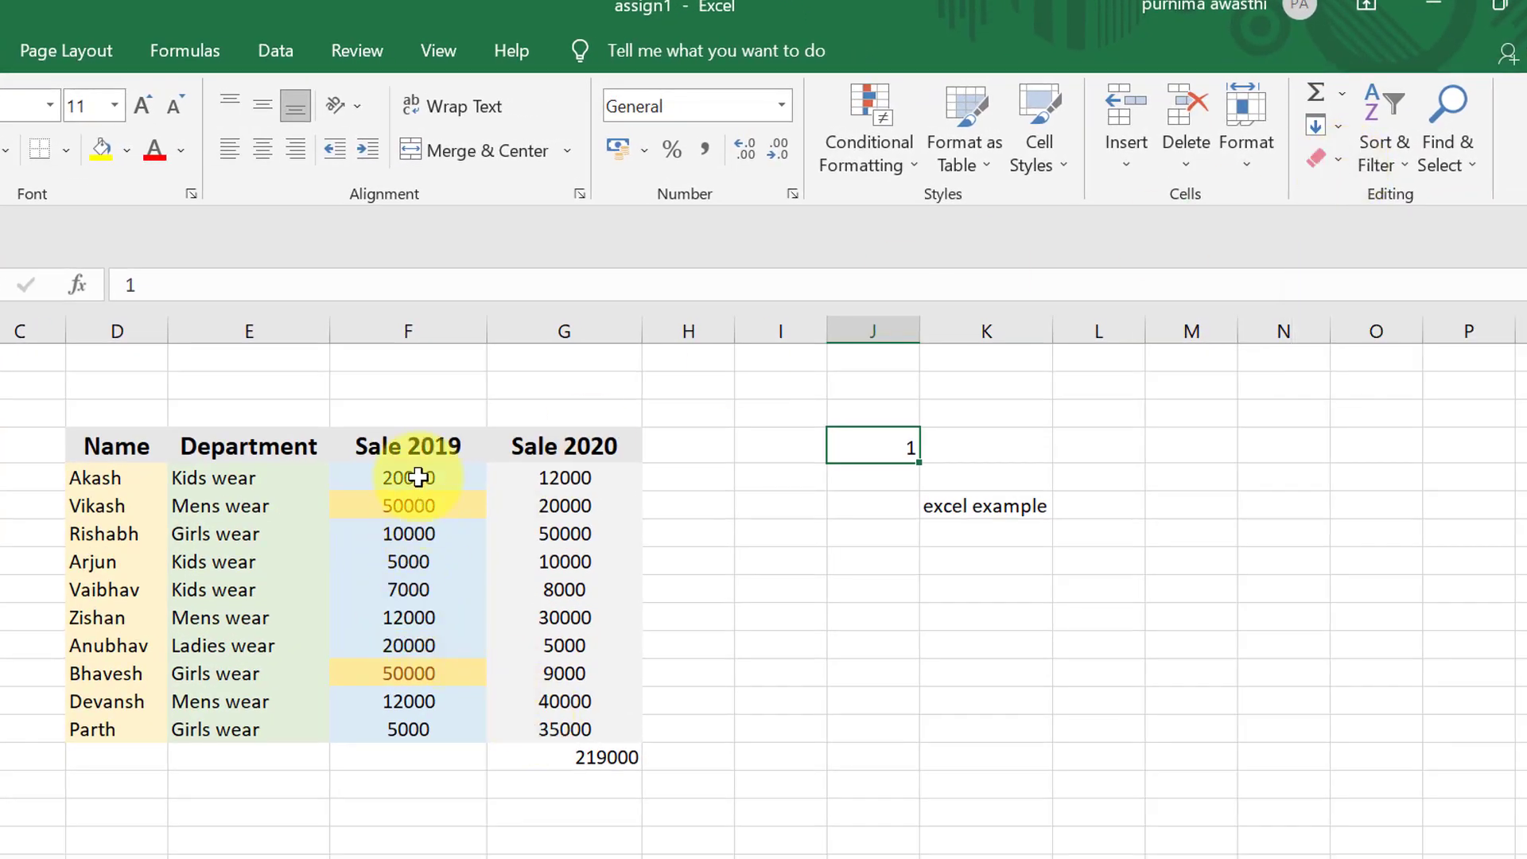
- Clear only the formats from the Sale 2019 values in F5:F14
left_click_drag(418, 478, 446, 724)
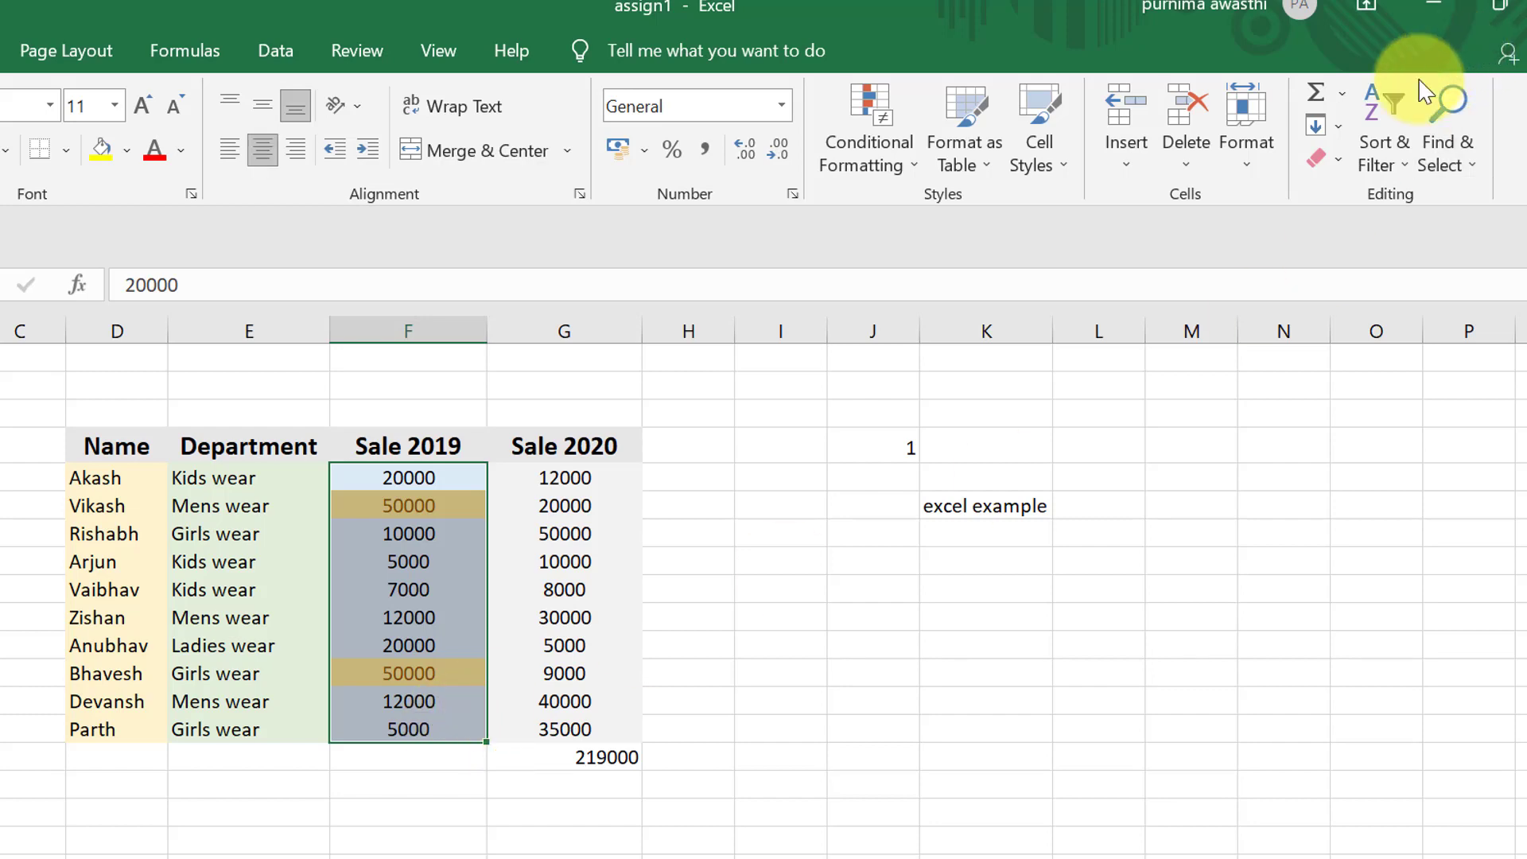
left_click(1322, 161)
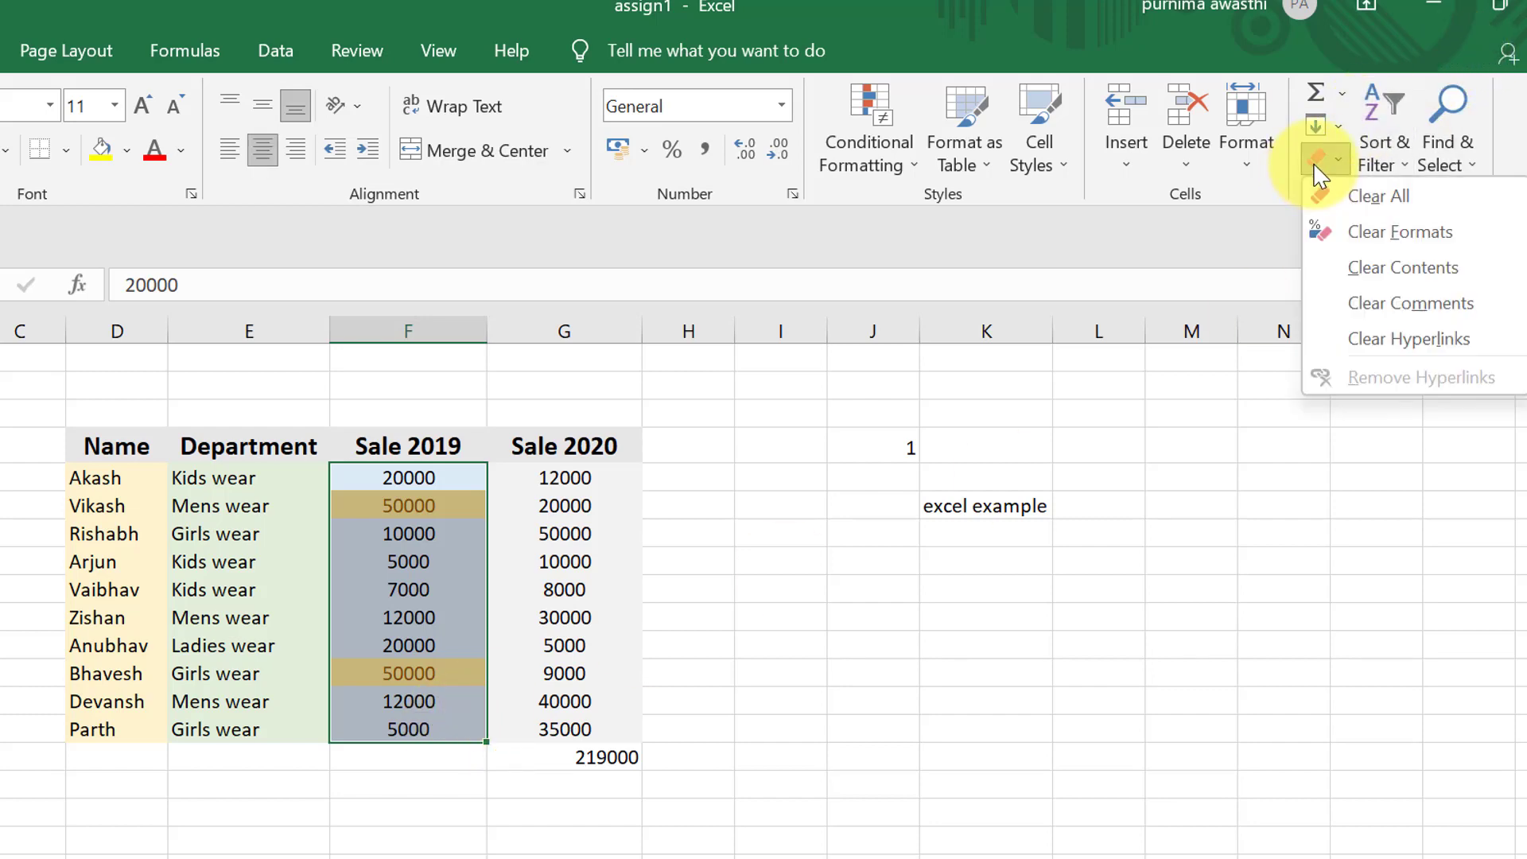
left_click(1368, 235)
left_click(847, 802)
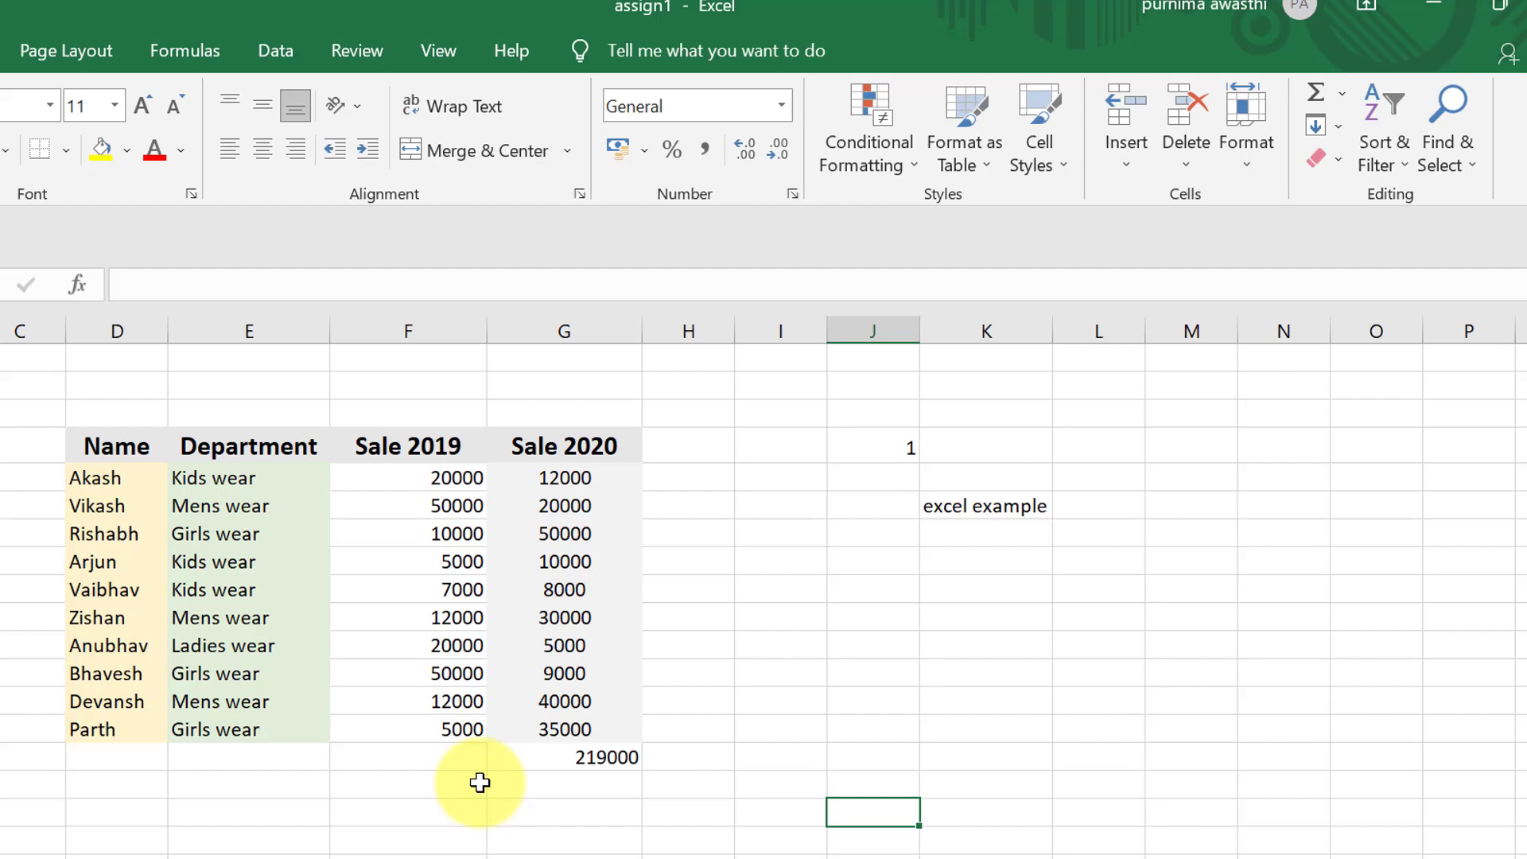
left_click_drag(95, 478, 525, 726)
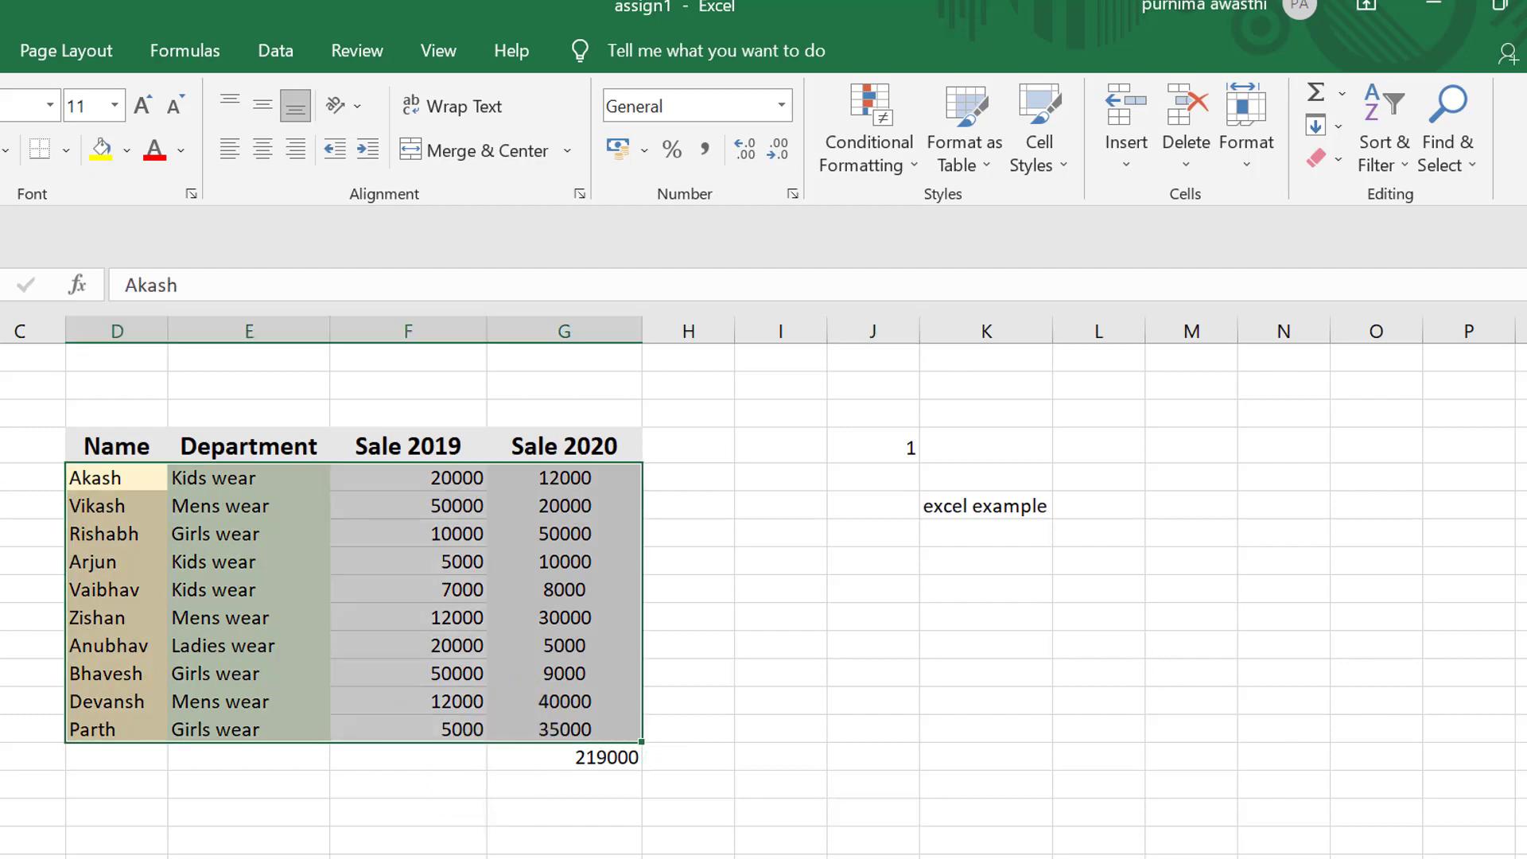
left_click_drag(62, 443, 588, 731)
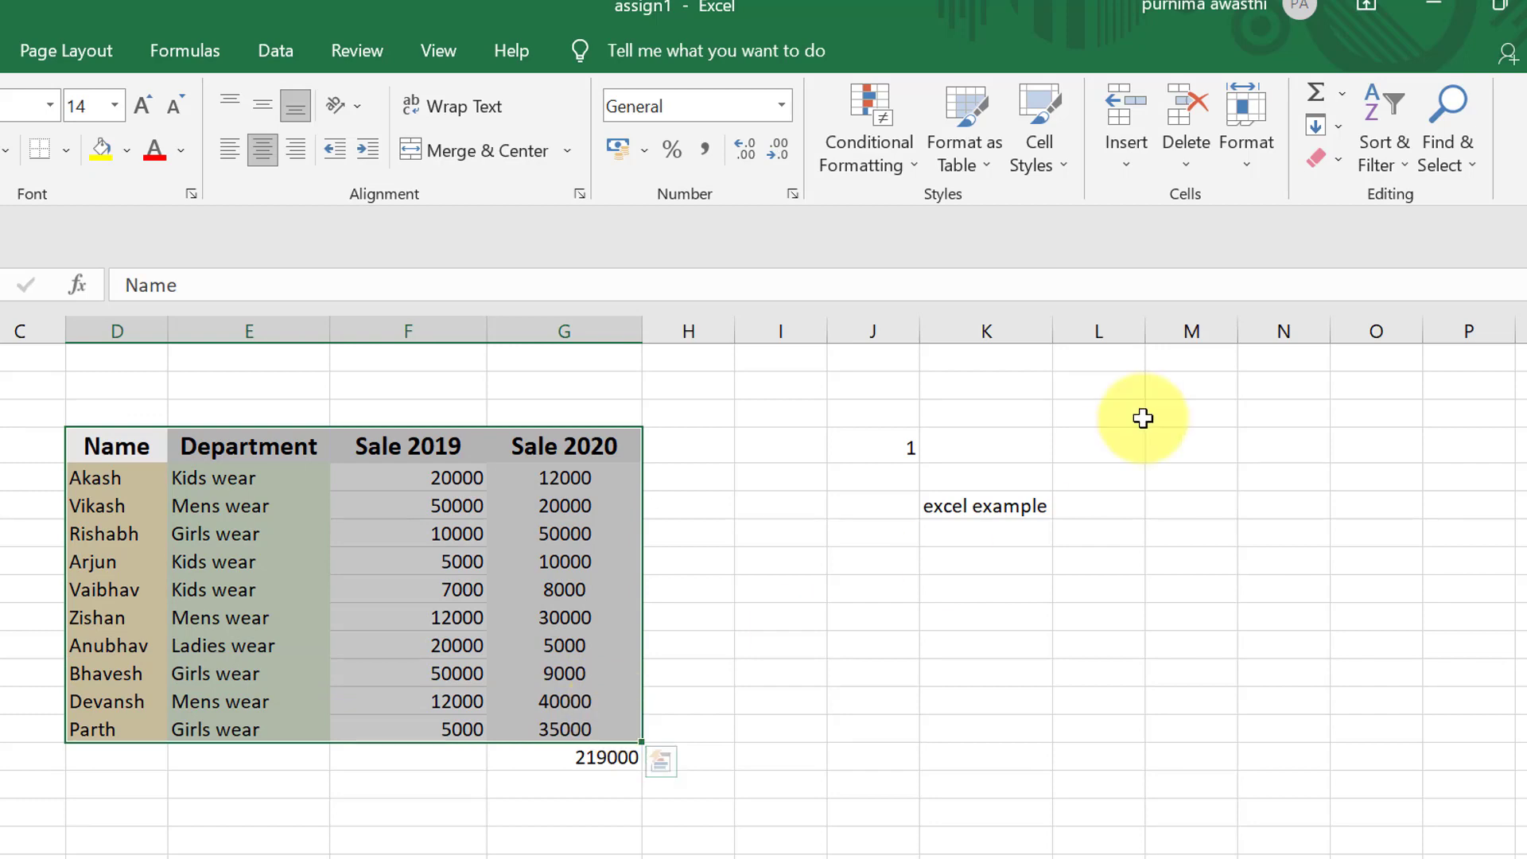
left_click(1398, 166)
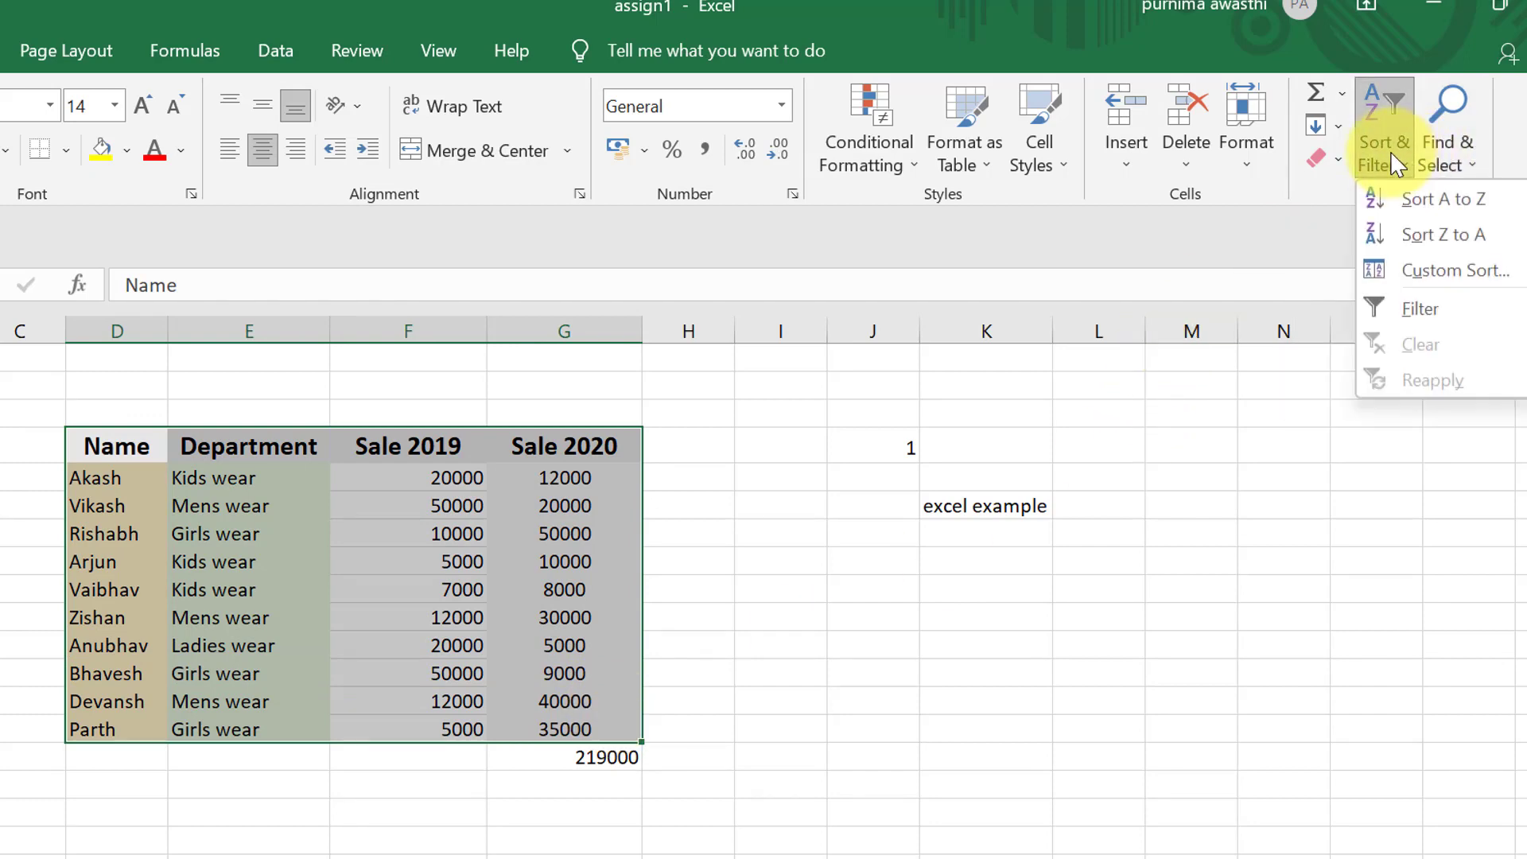
left_click(1205, 849)
left_click(301, 803)
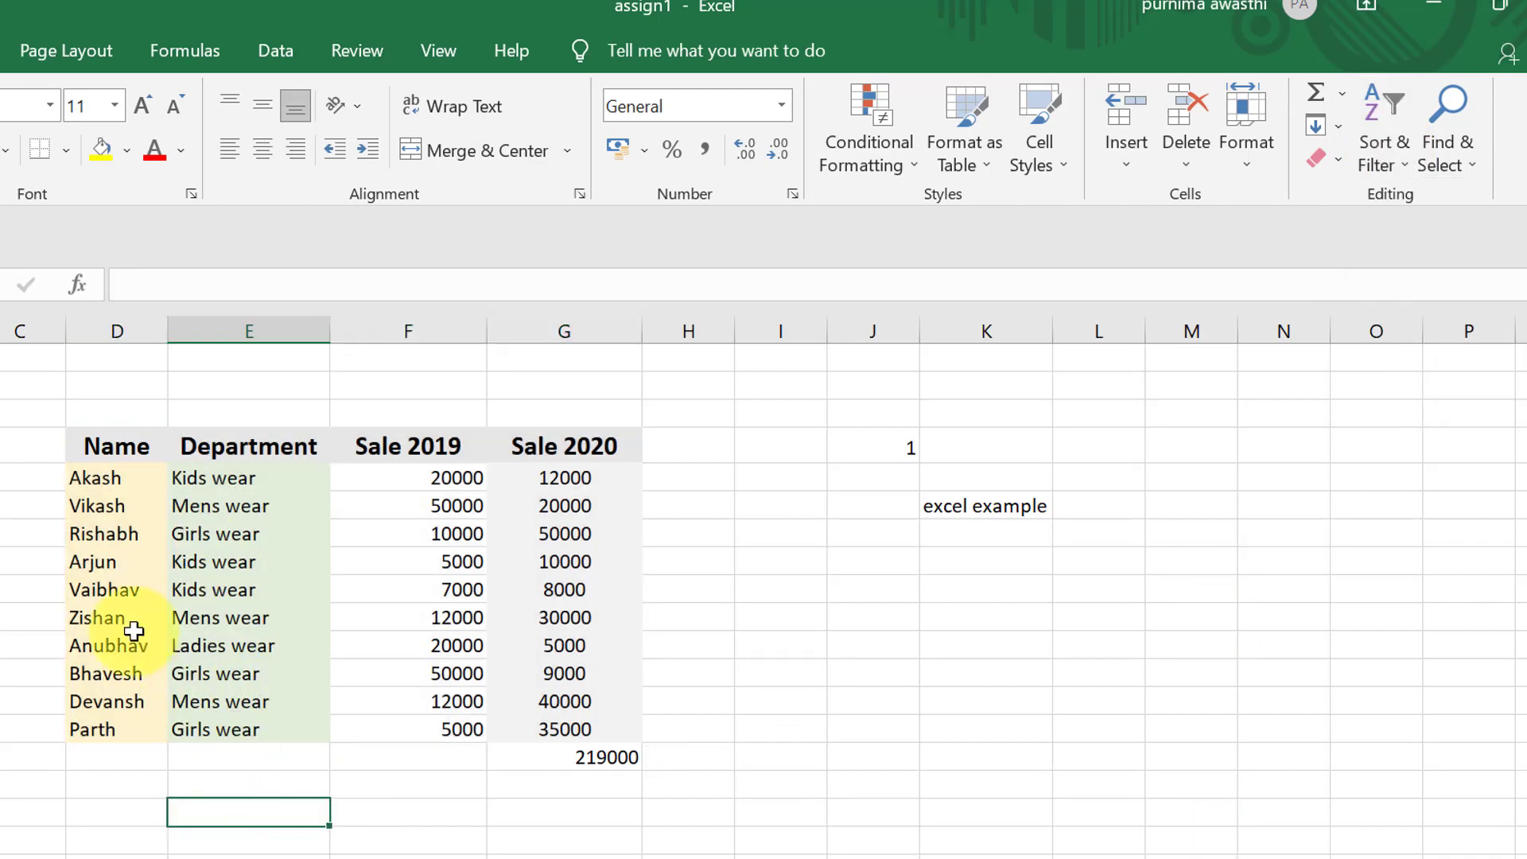
- Sort the table by the names in D5:D14 from A to Z, expanding the selection to the adjacent columns
left_click_drag(96, 478, 125, 726)
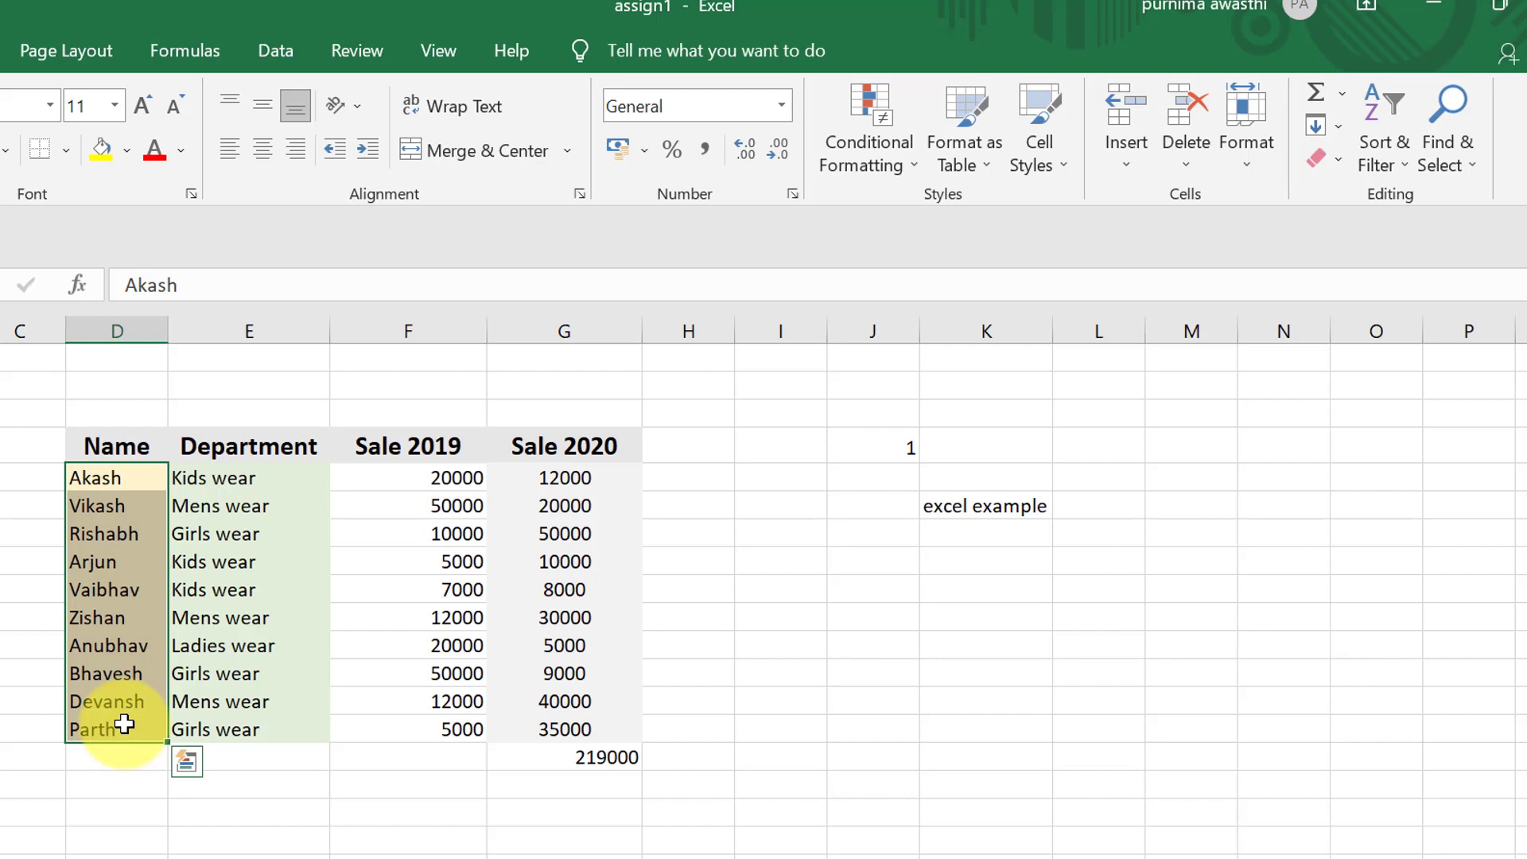
left_click(1368, 163)
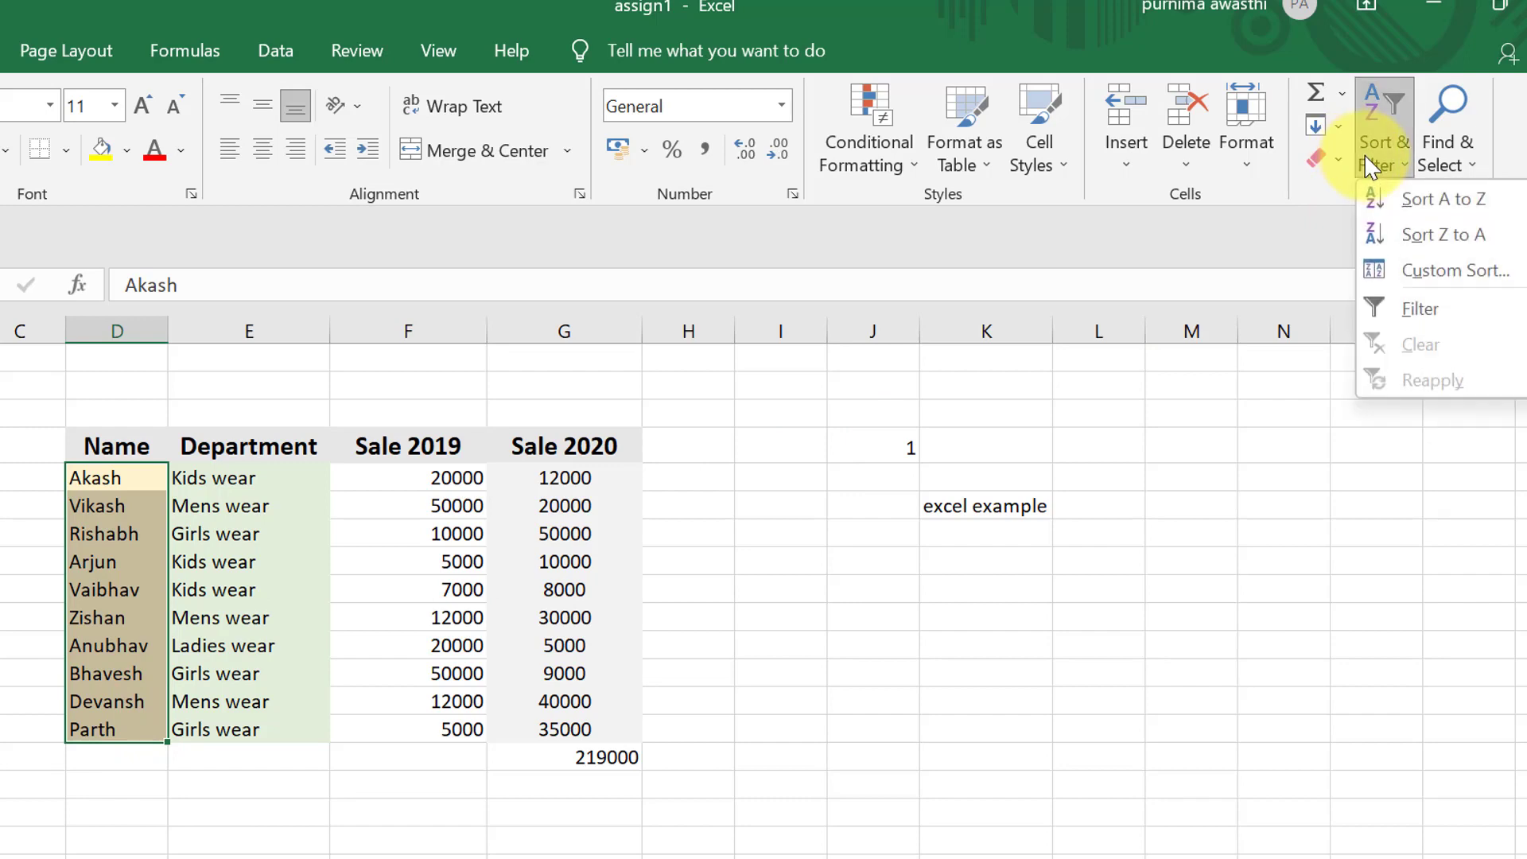
left_click(1466, 201)
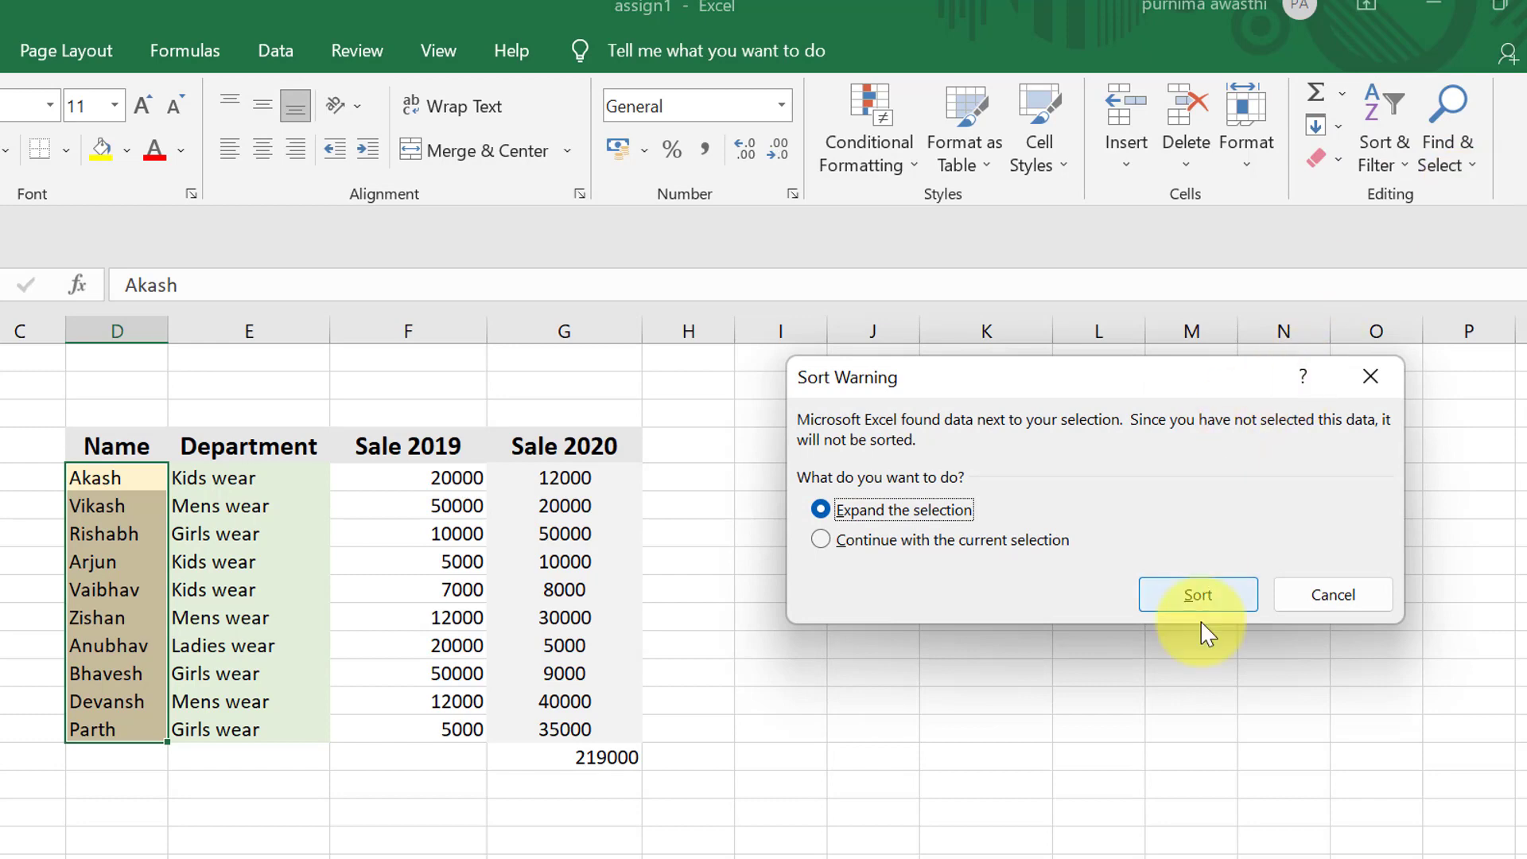
left_click(1199, 598)
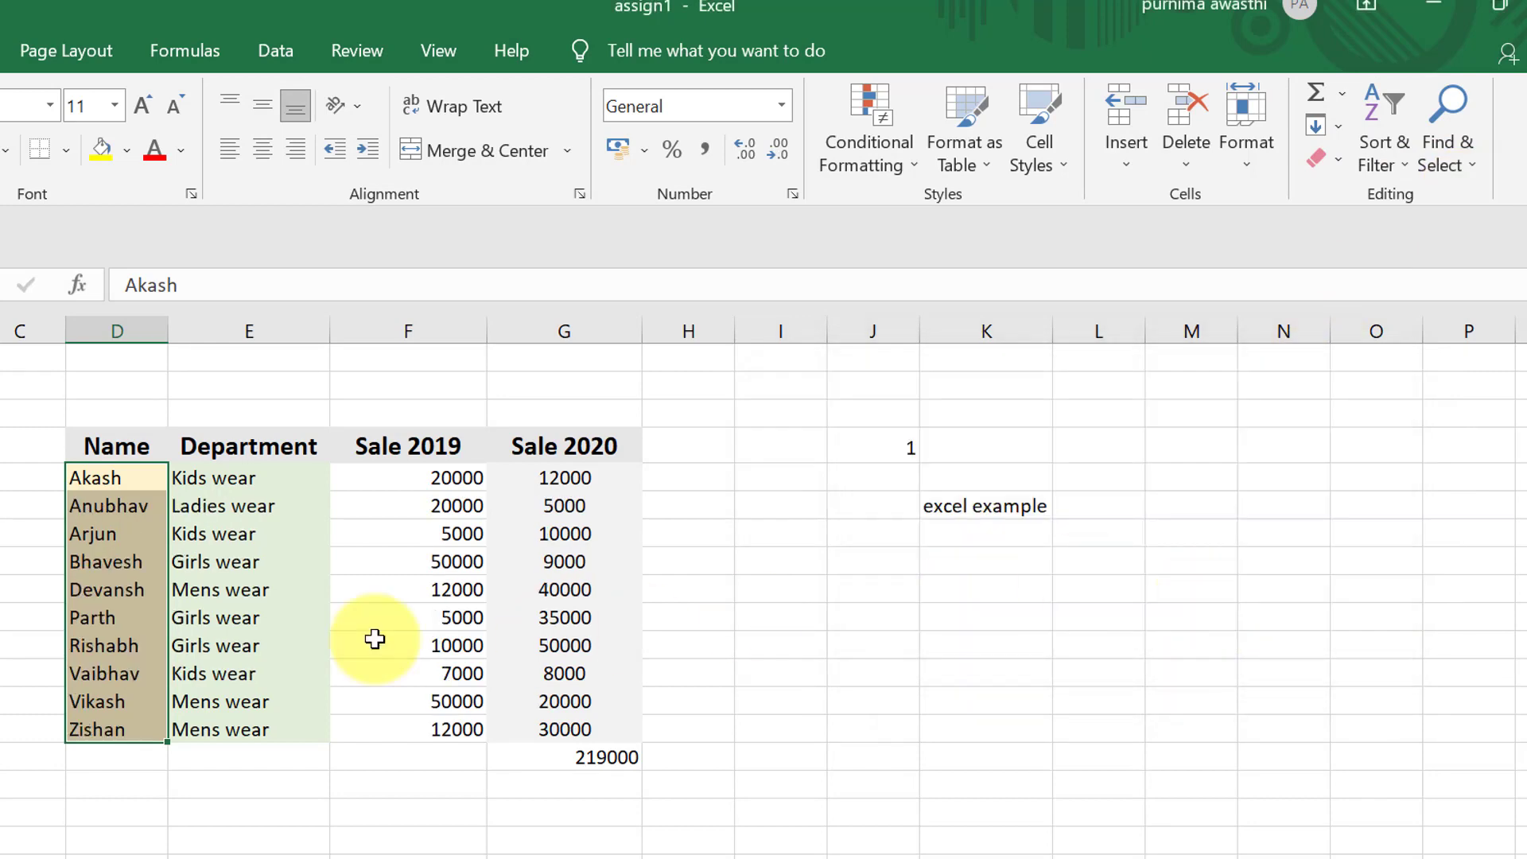
left_click(171, 838)
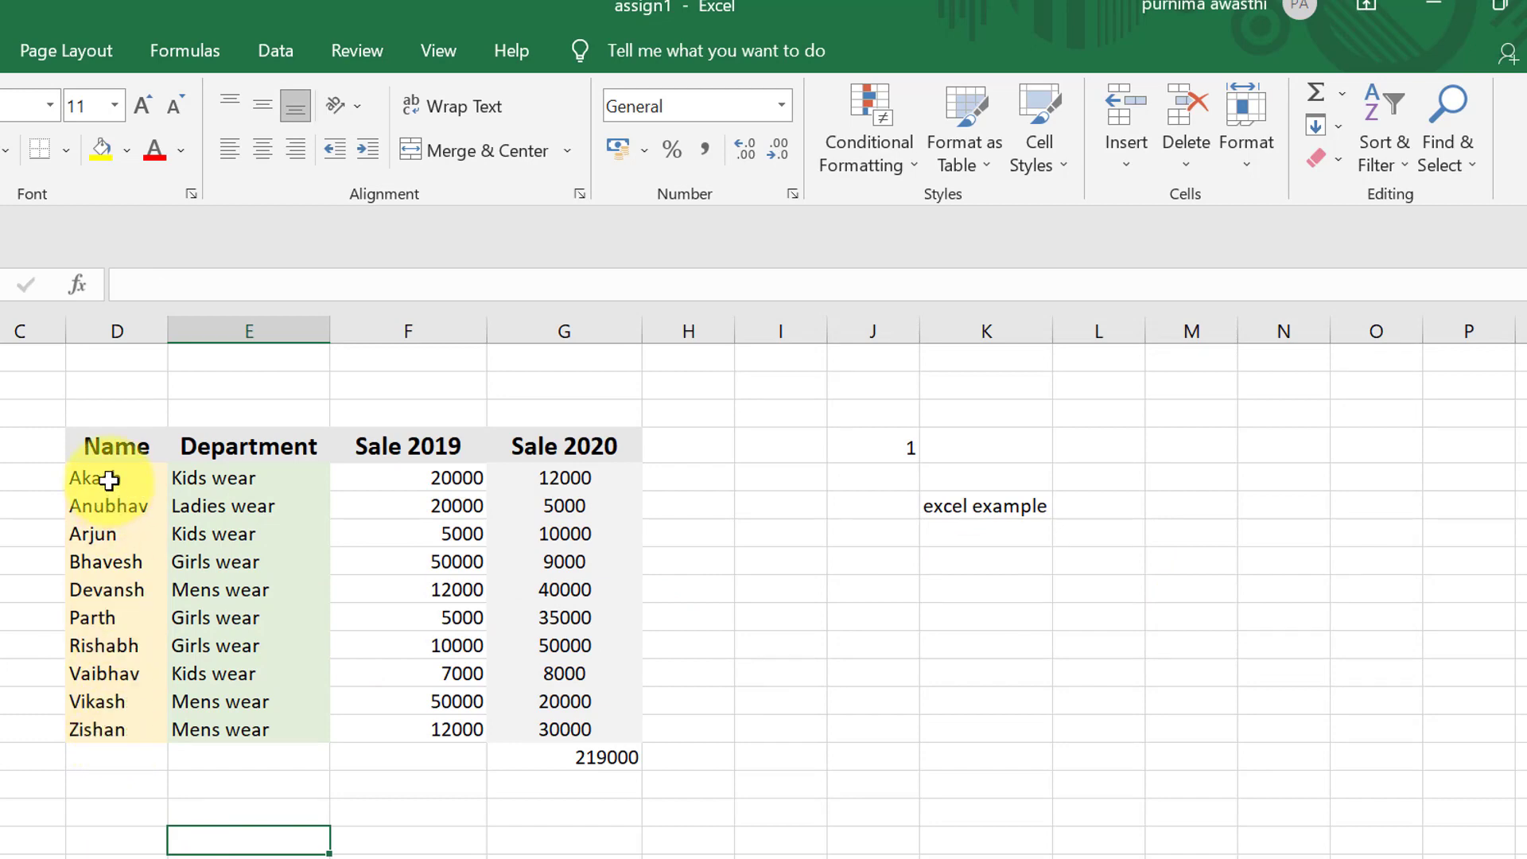
- Sort the table by the names in D5:D14 from Z to A, expanding the selection to the adjacent columns
left_click_drag(104, 477, 179, 564)
left_click_drag(125, 634, 123, 736)
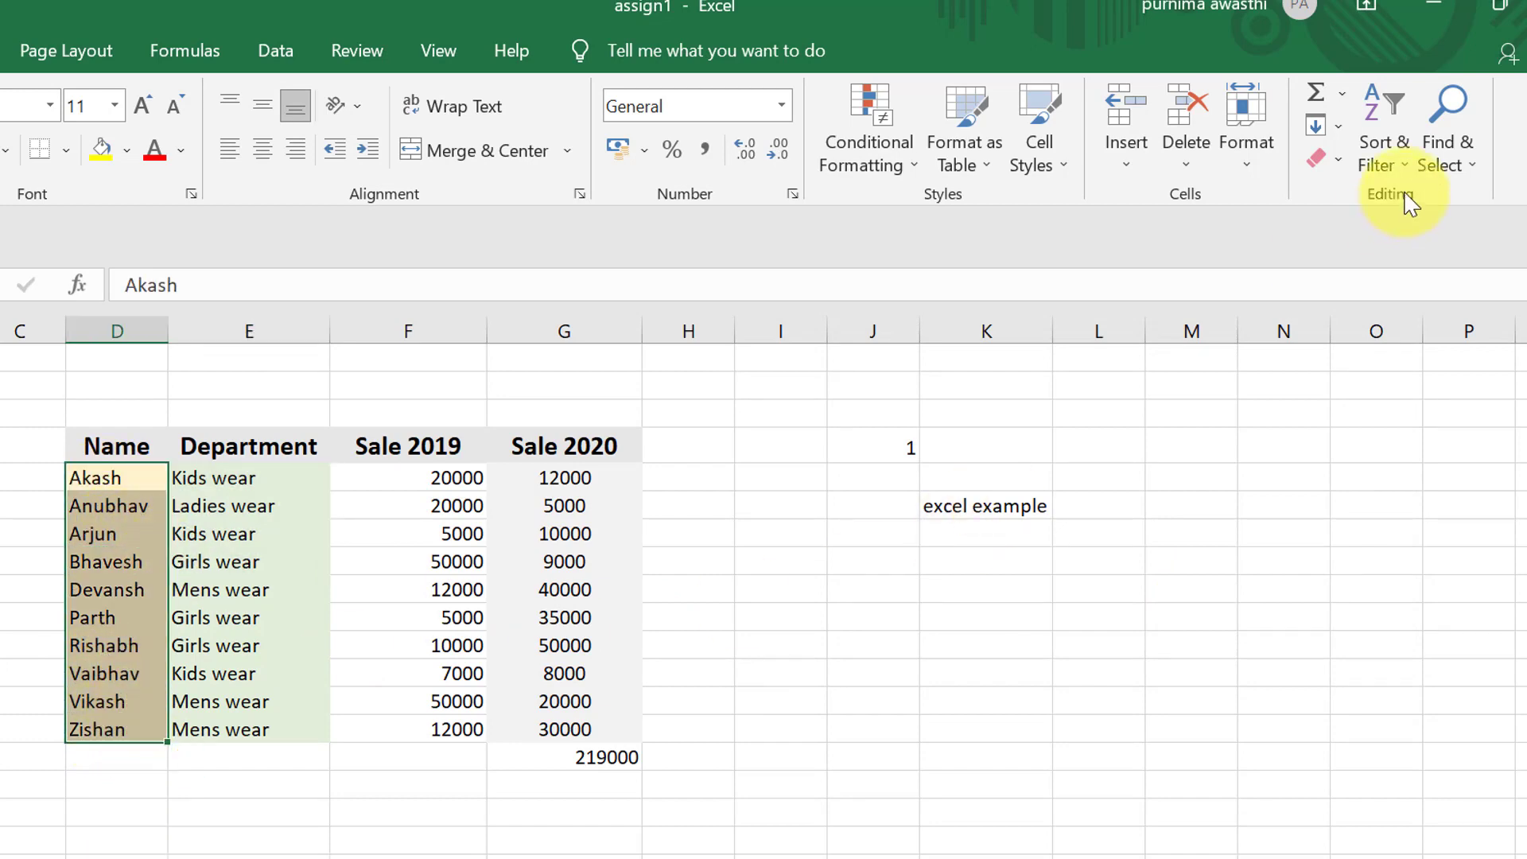
left_click(1392, 159)
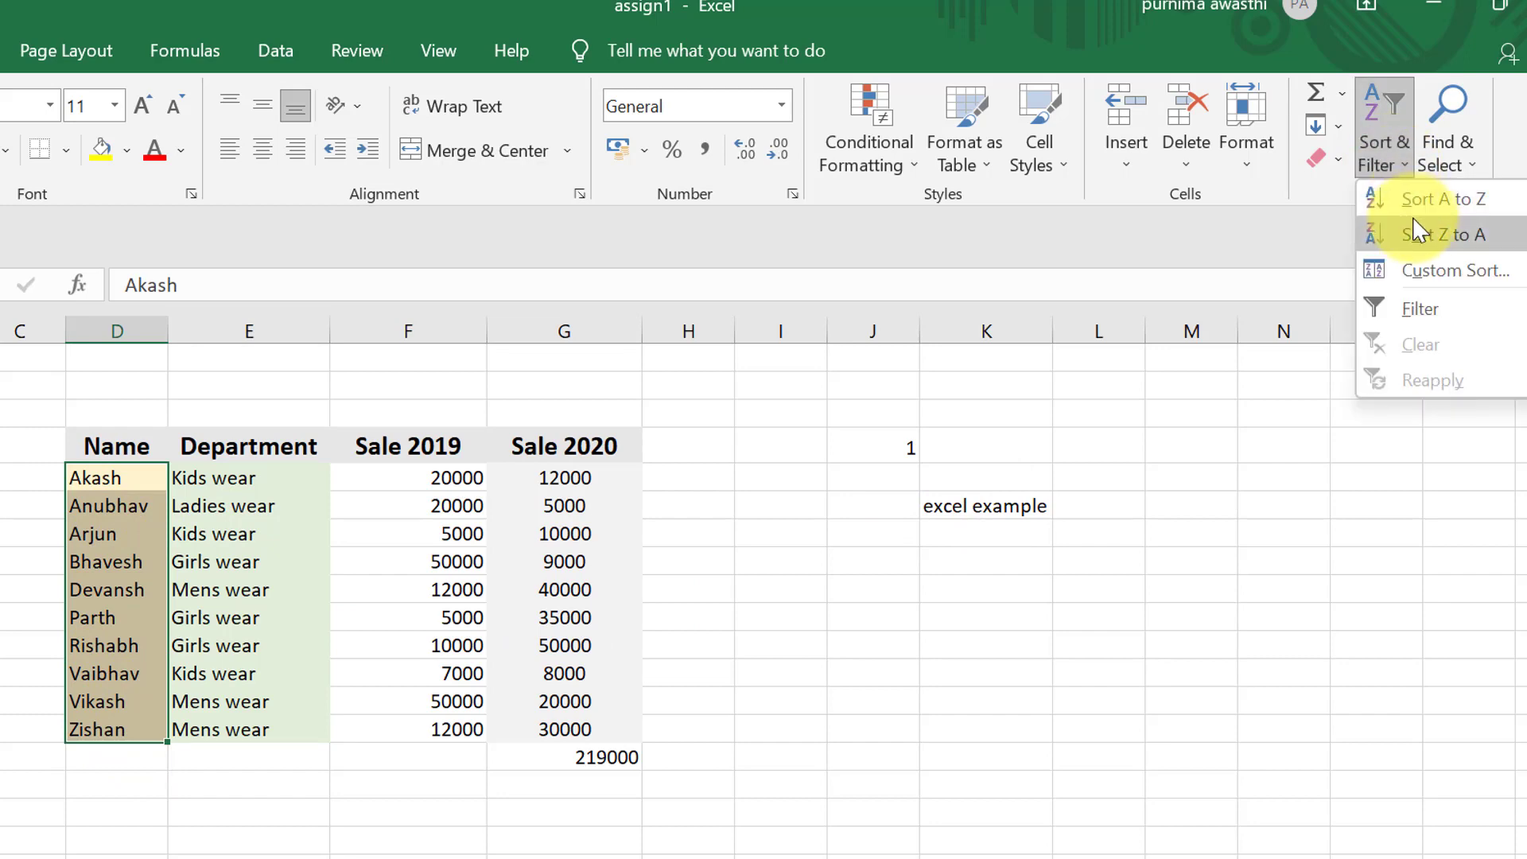
left_click(1421, 235)
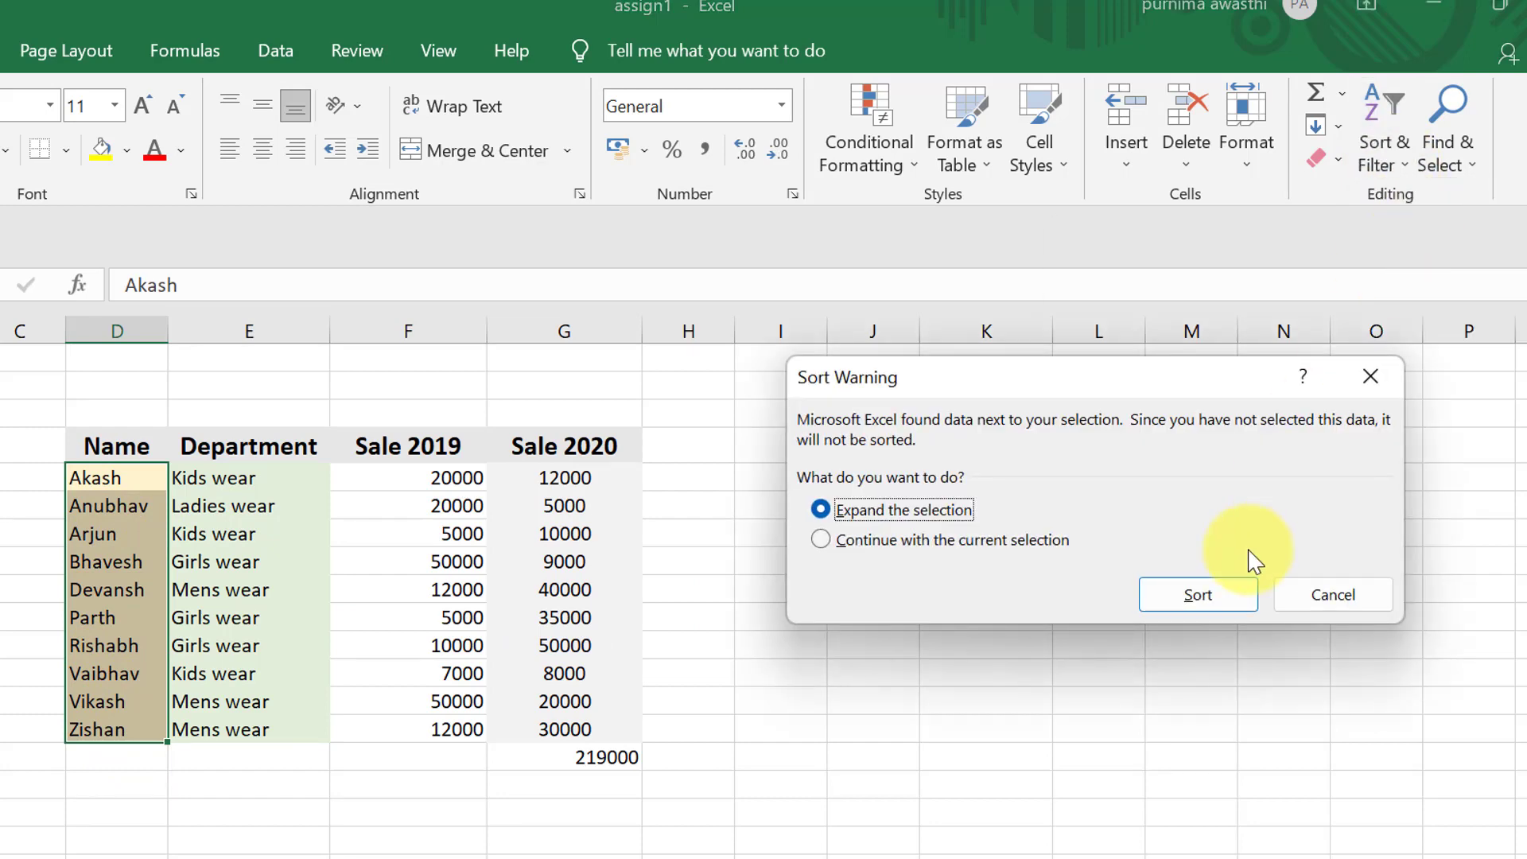
left_click(1235, 600)
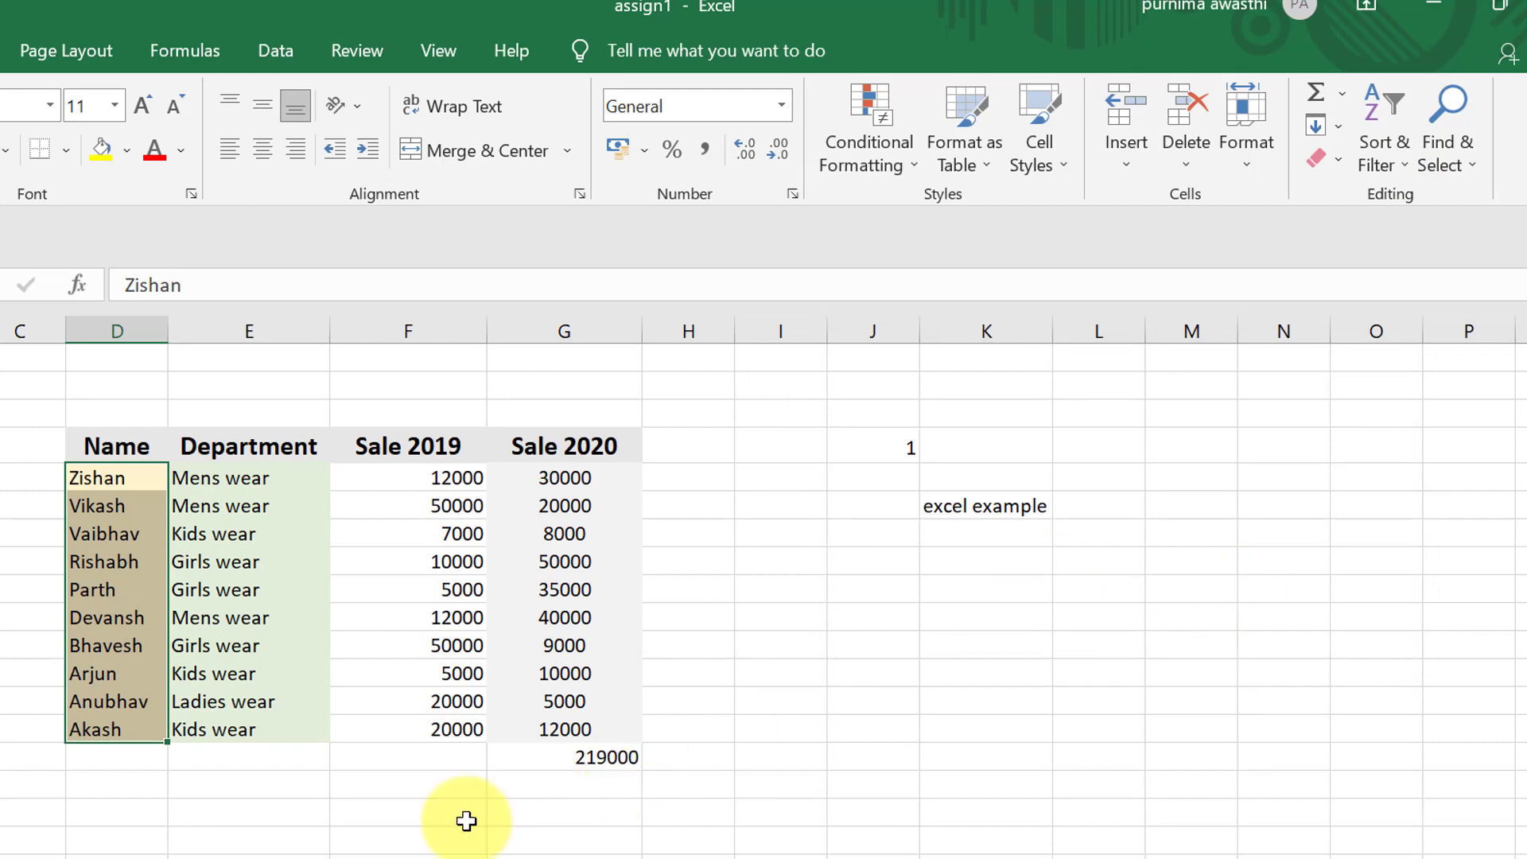
left_click(187, 756)
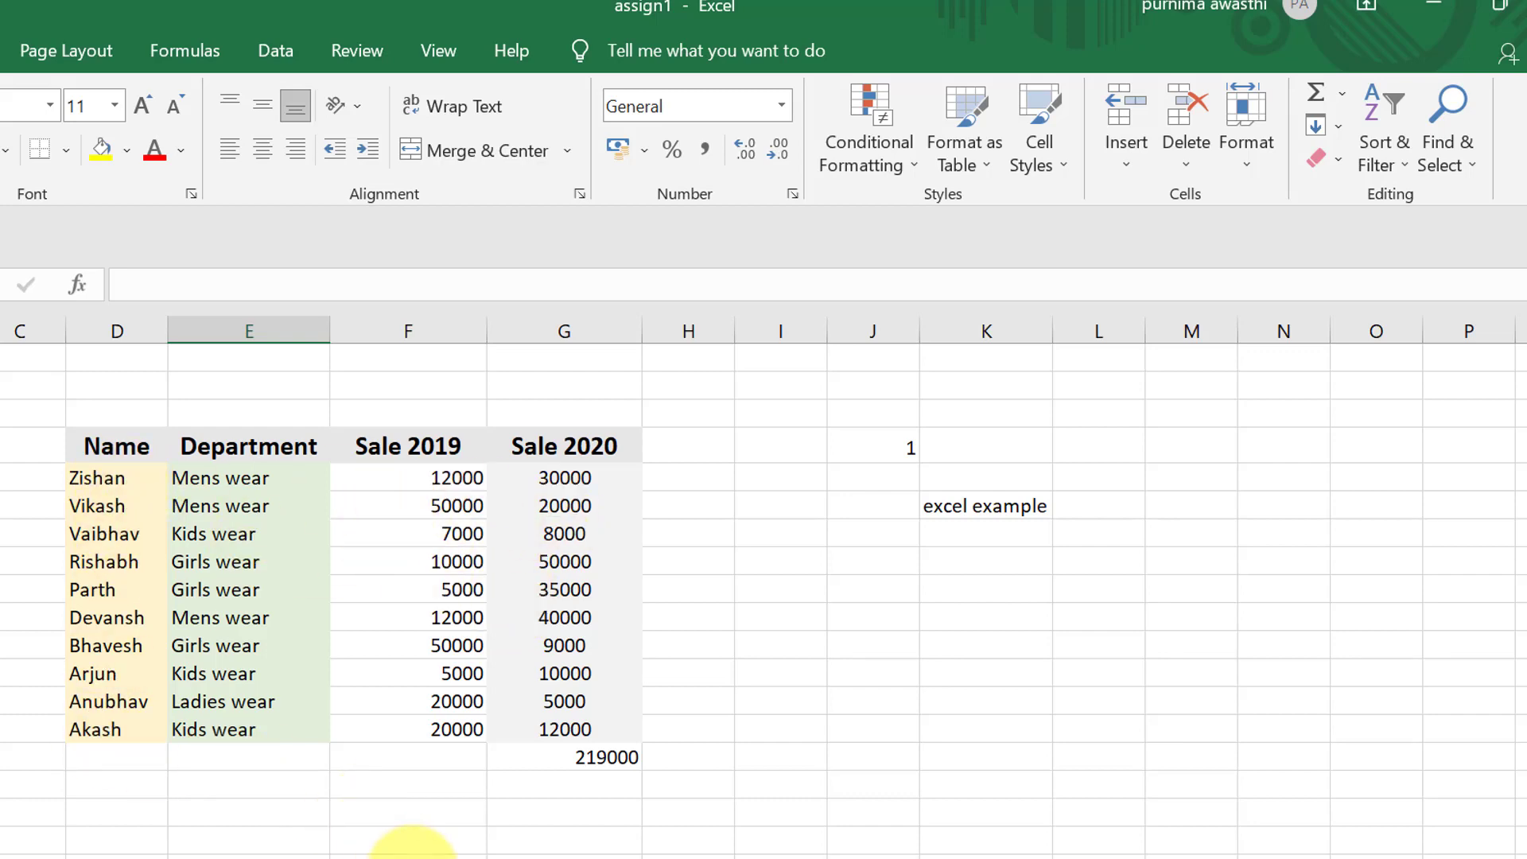
- Use Find to locate the person's name held in cell D12 of the Name column
left_click(1099, 757)
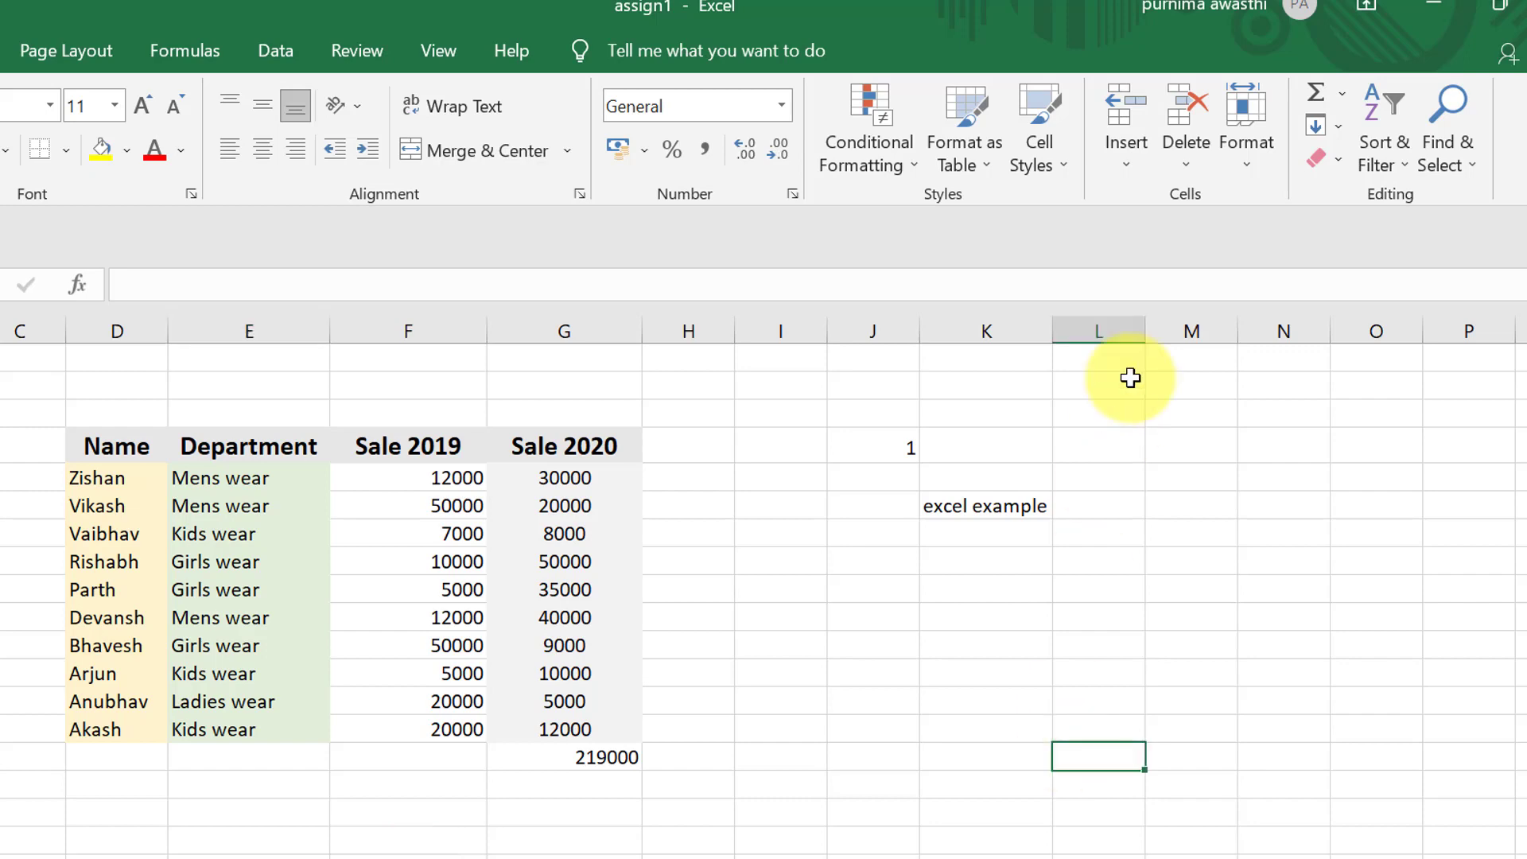
left_click(1435, 166)
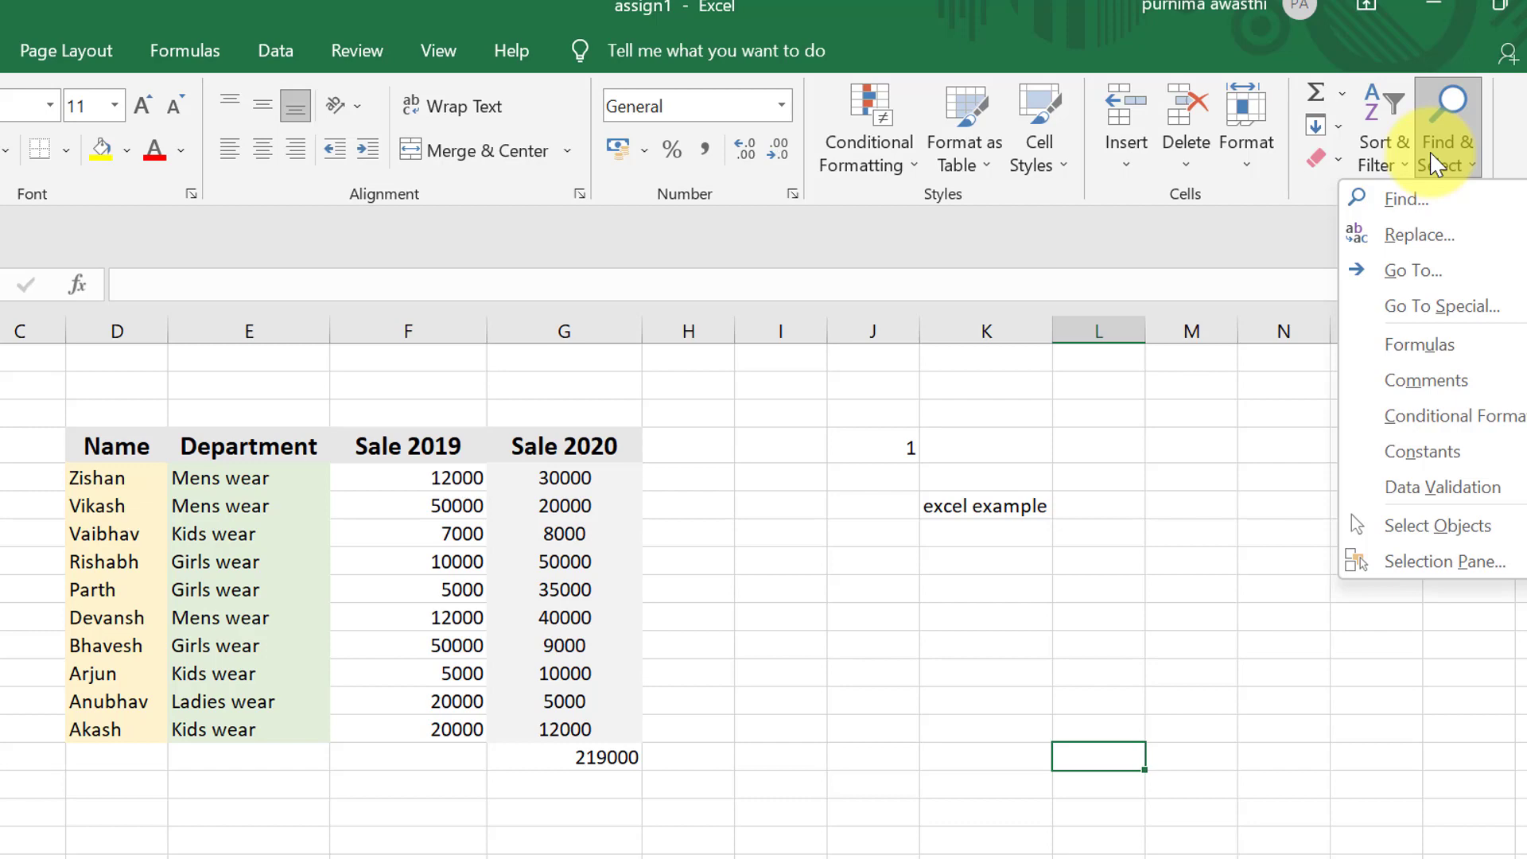
left_click(1406, 199)
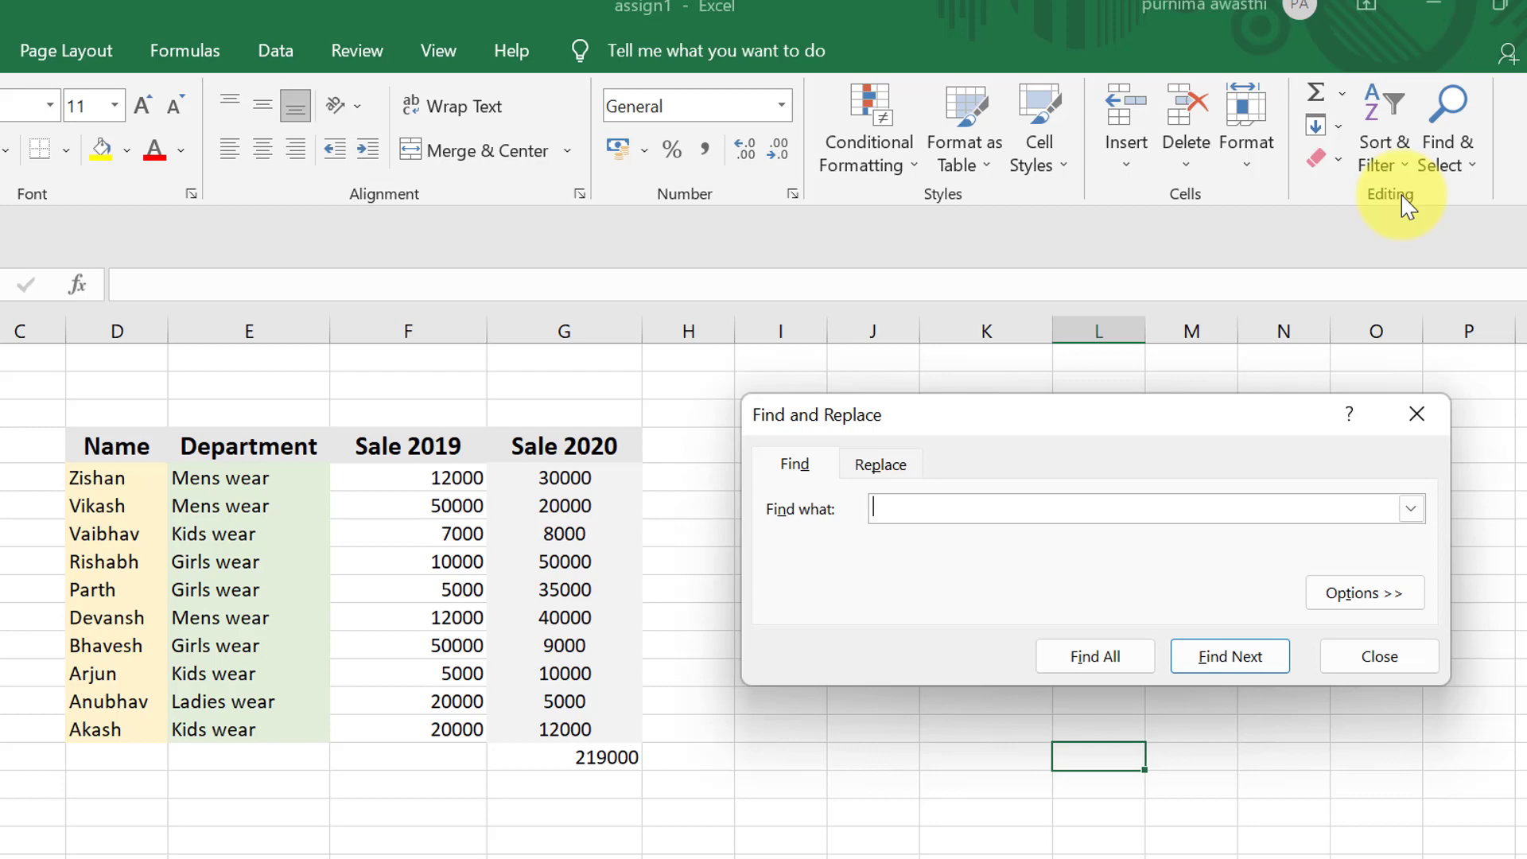
type("z")
key("BackSpace")
type("arjun")
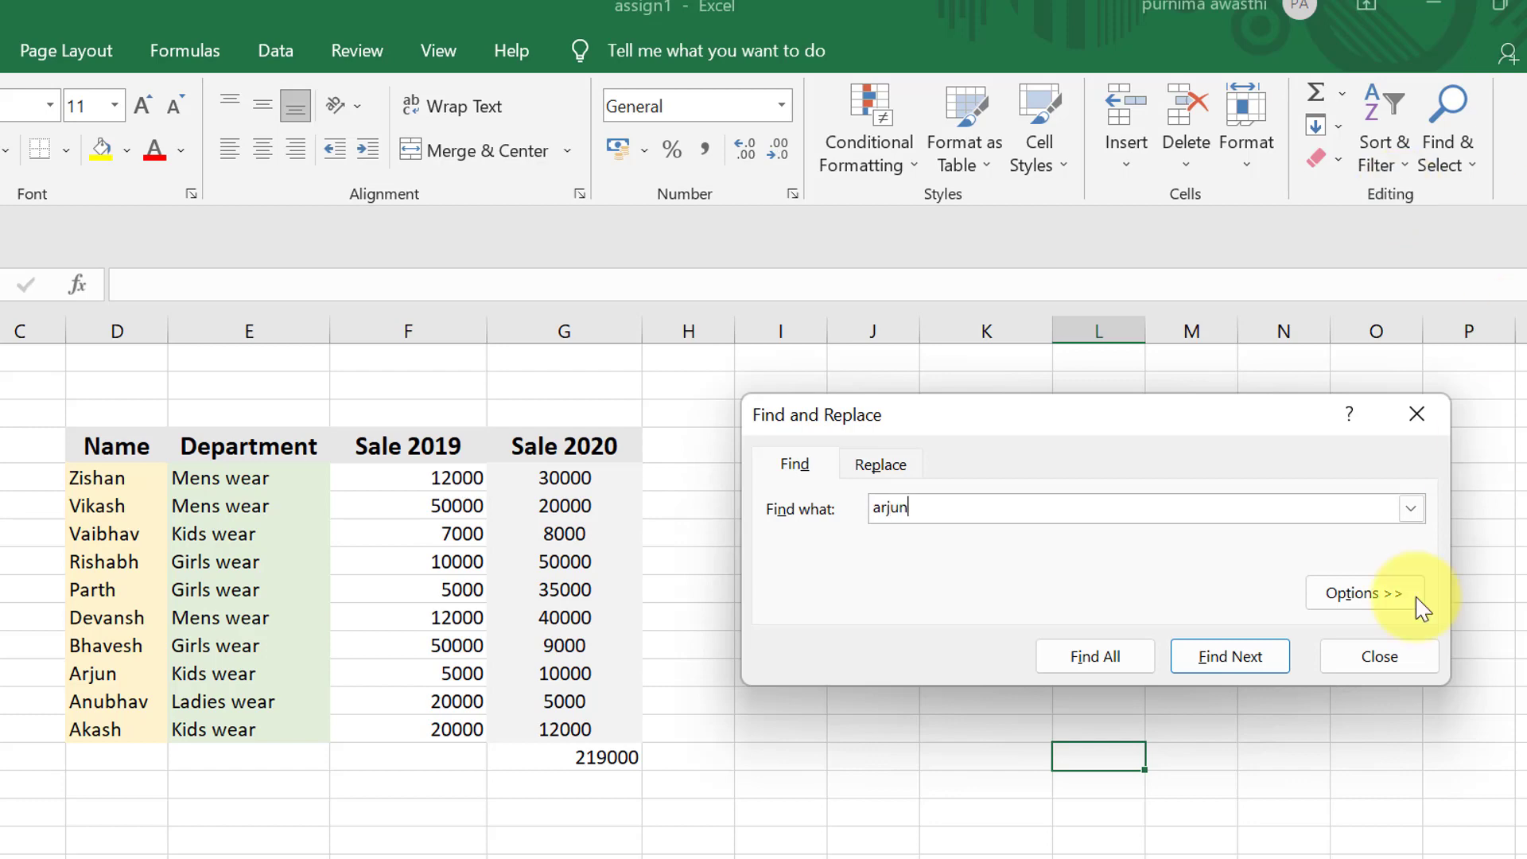
left_click(1198, 662)
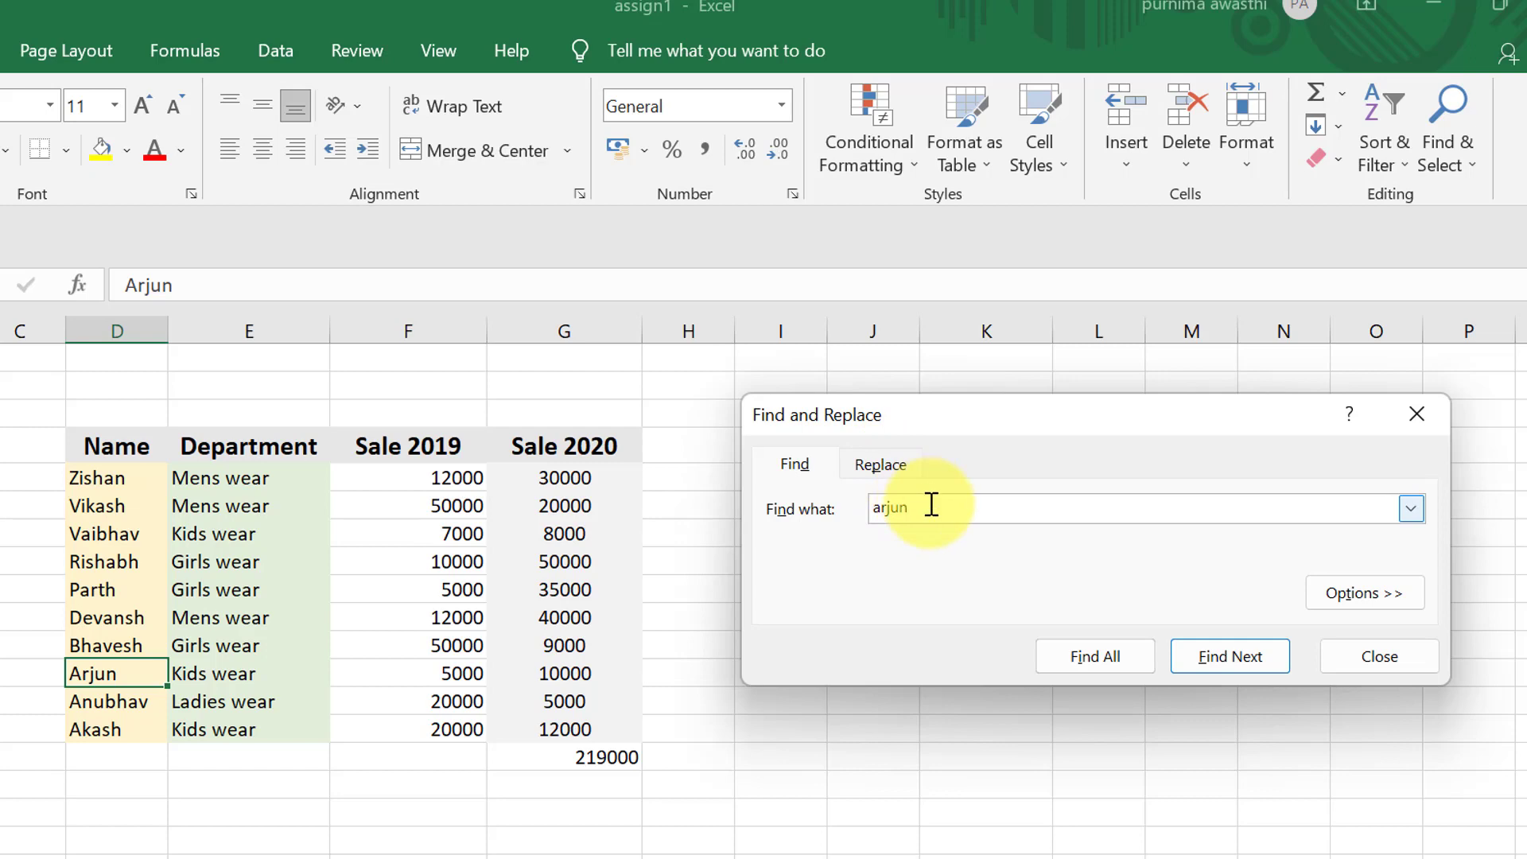
- Change the search text to 7000 and find its next occurrence in the sheet
key("BackSpace")
key("BackSpace")
key("BackSpace")
key("BackSpace")
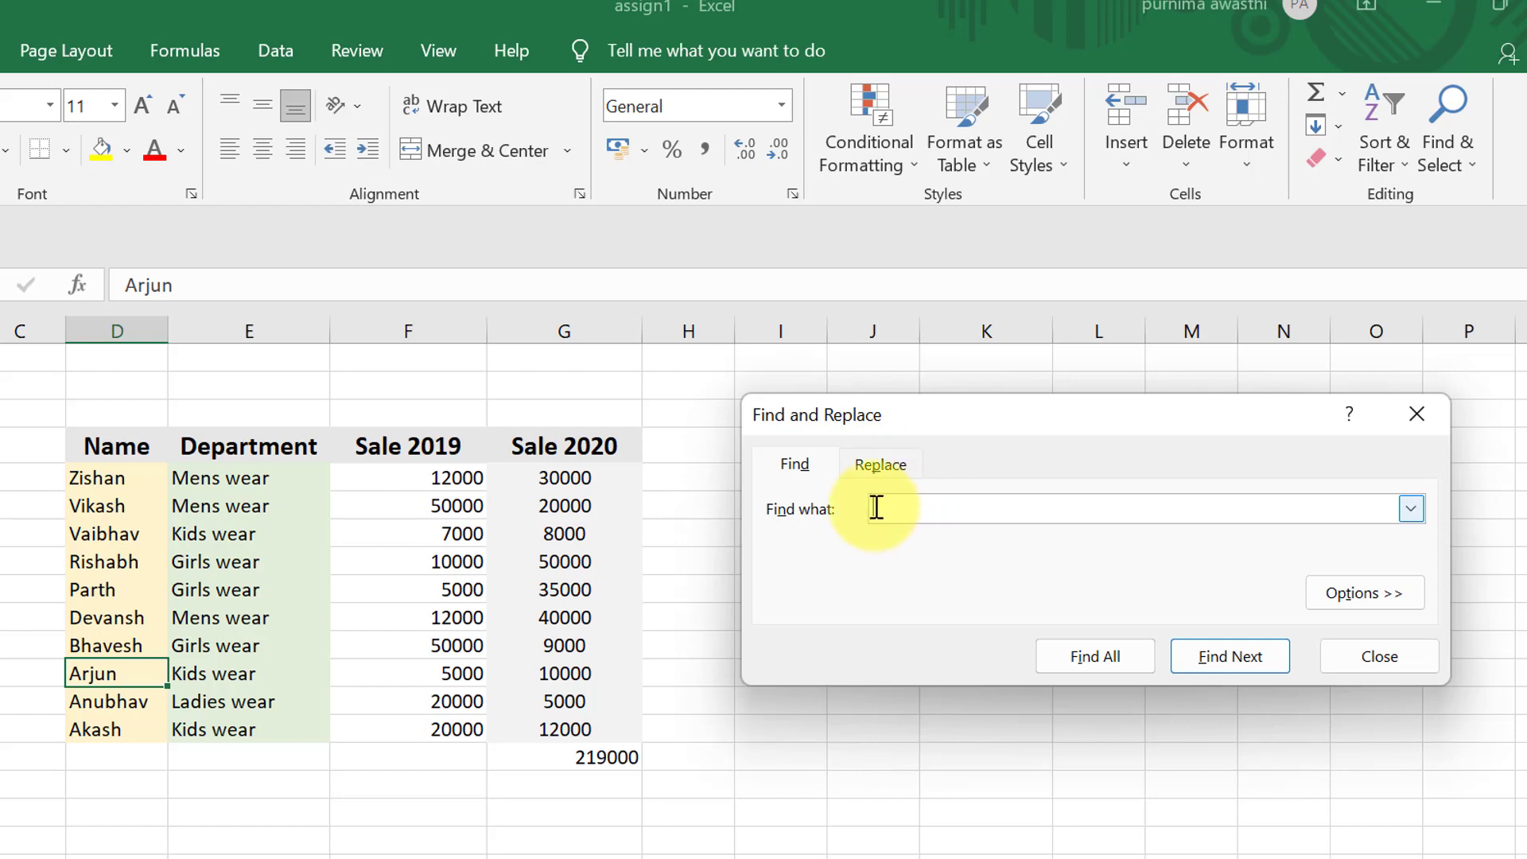
type("7000")
left_click(1230, 656)
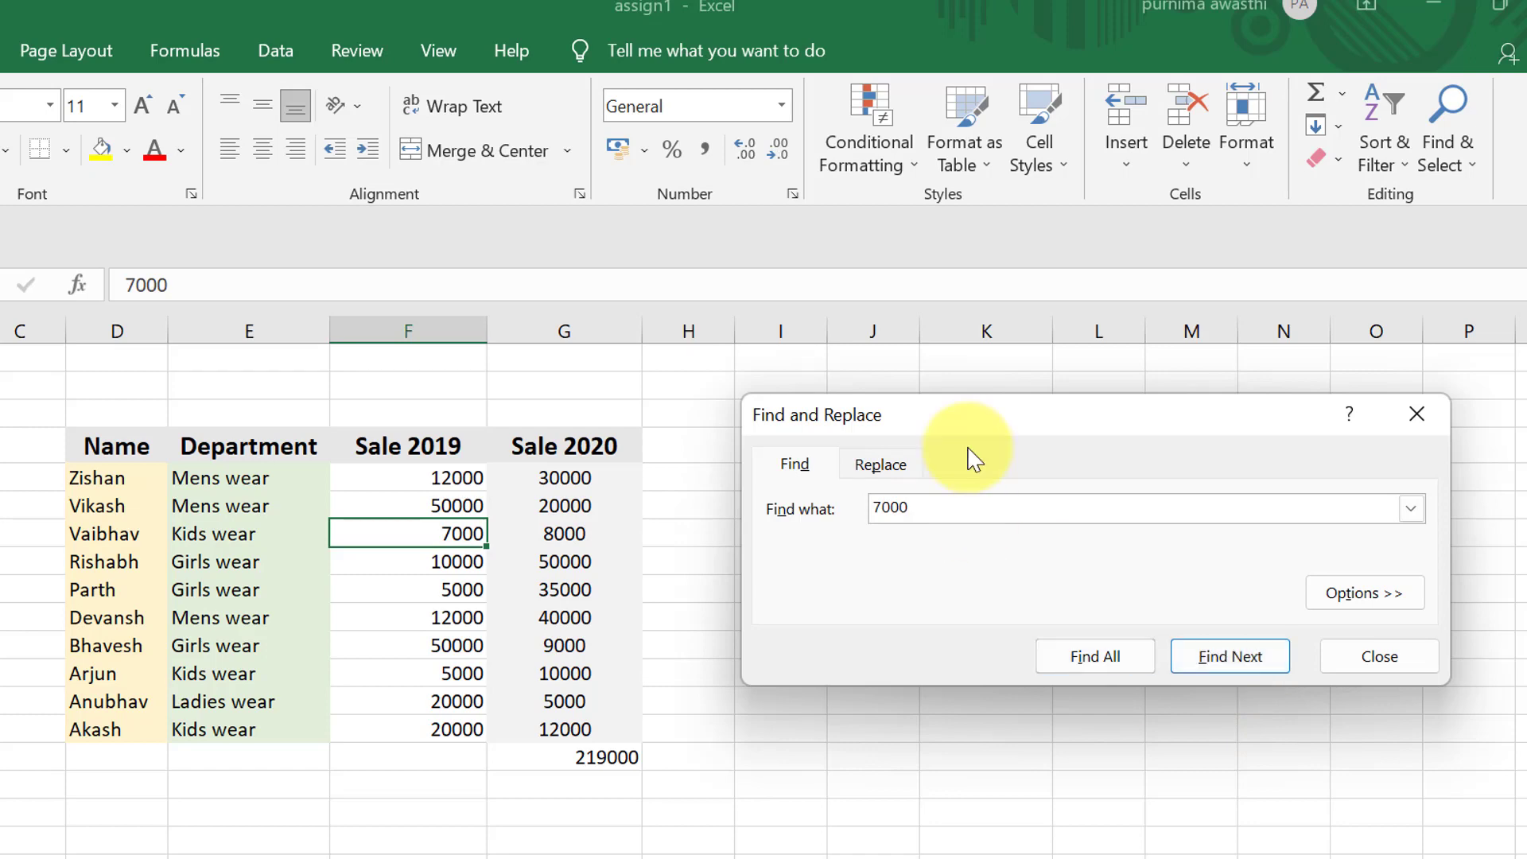
- Replace all occurrences of 7000 with 8000 in the sheet and close Find and Replace
left_click(882, 466)
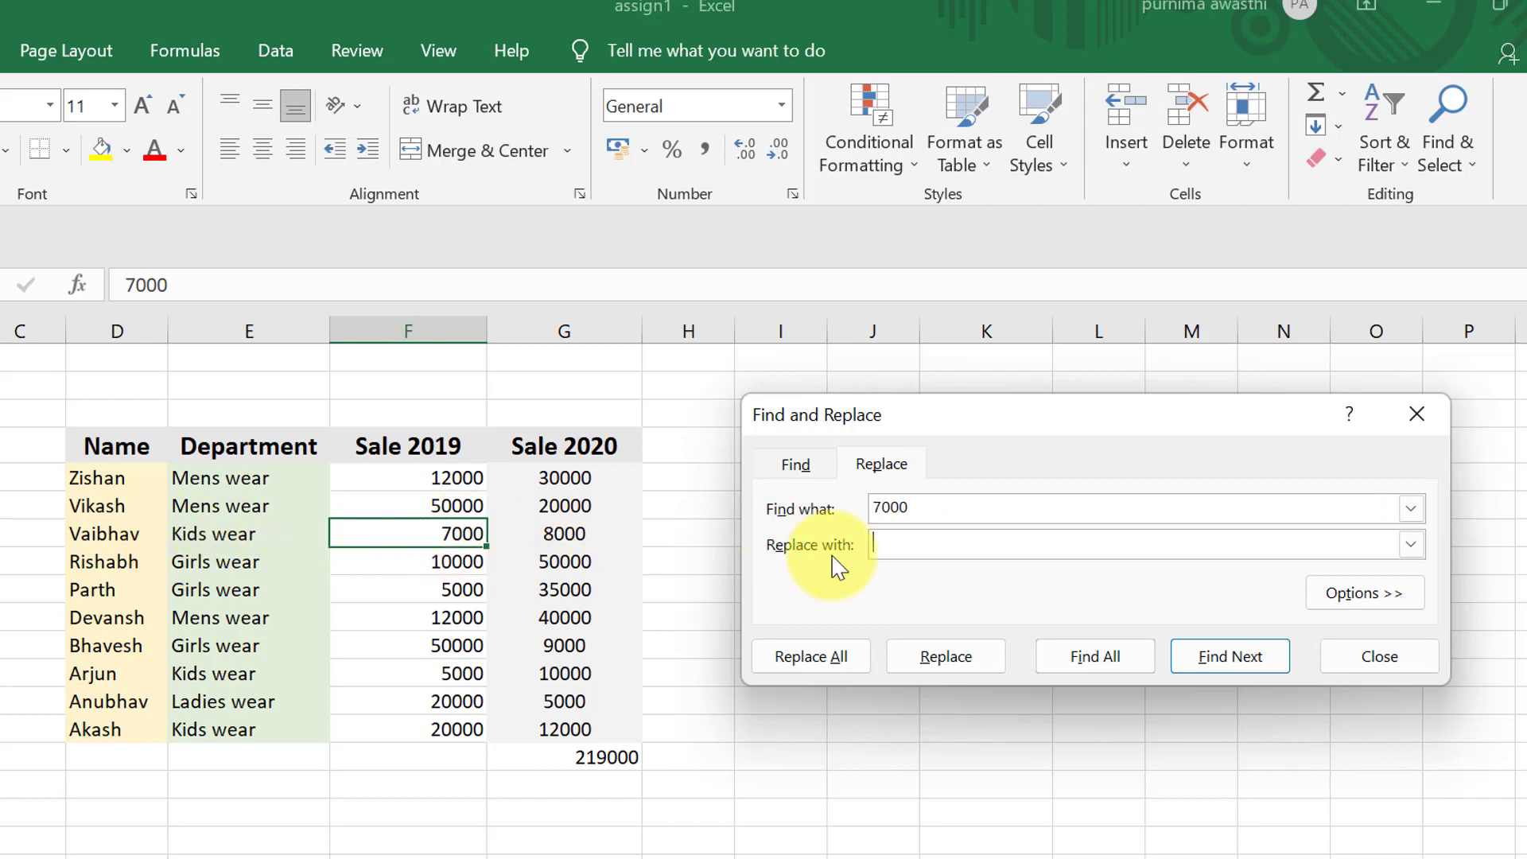
left_click(899, 545)
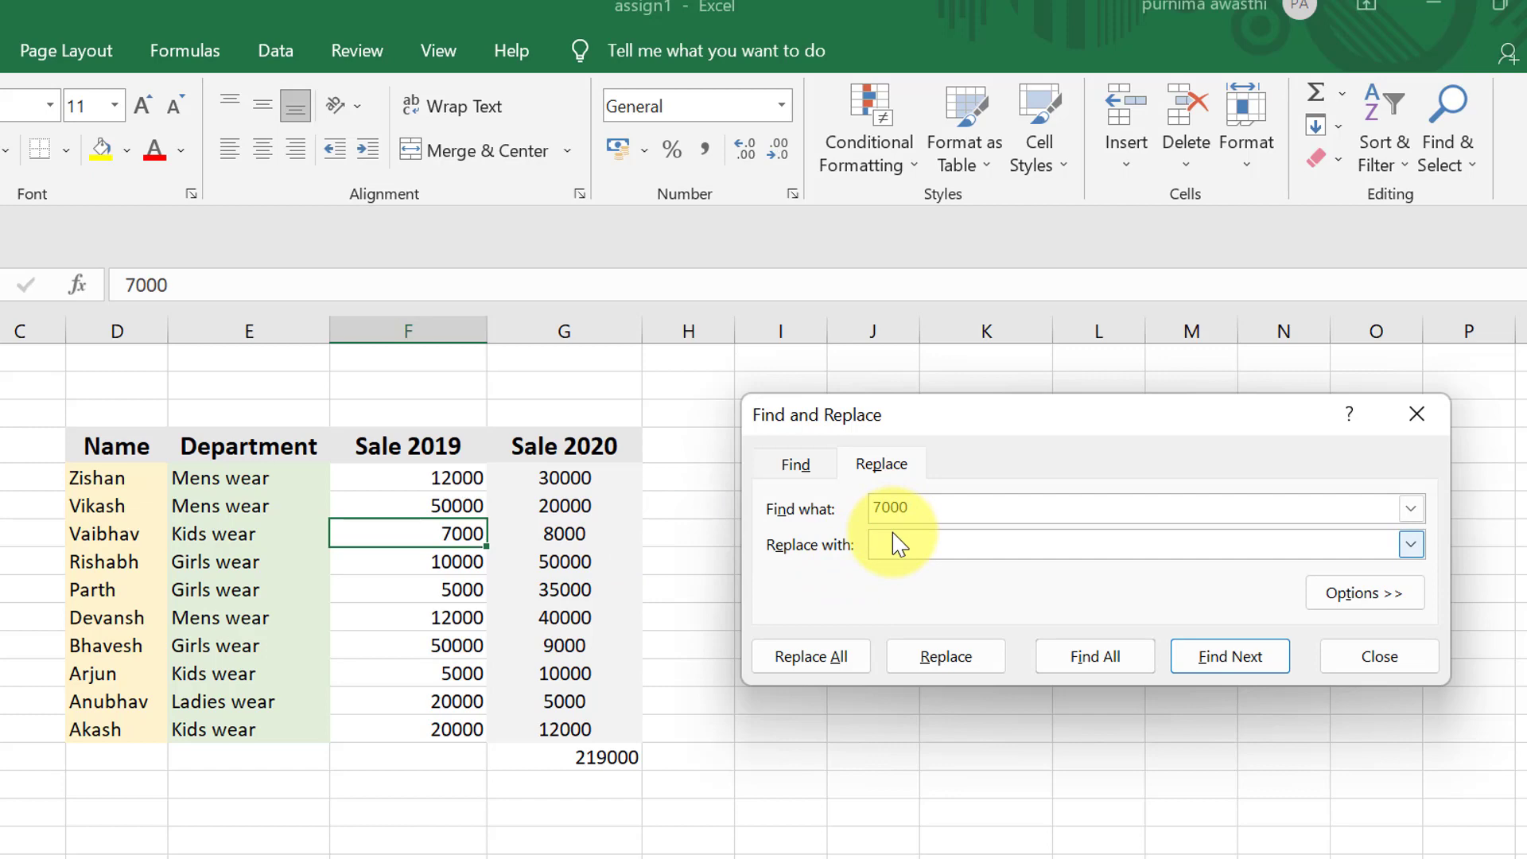
type("8000")
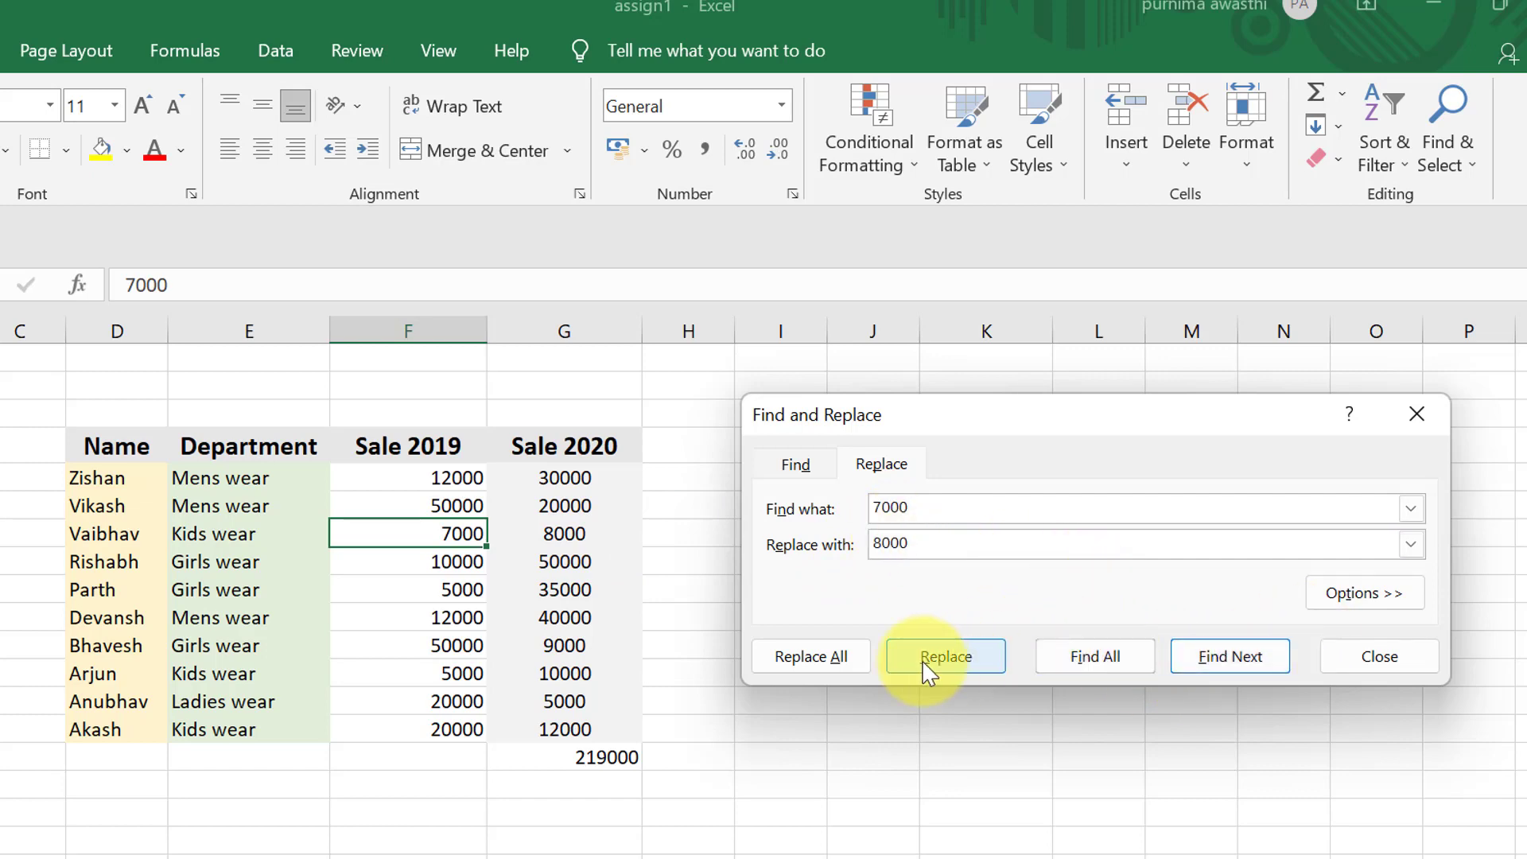
left_click(824, 667)
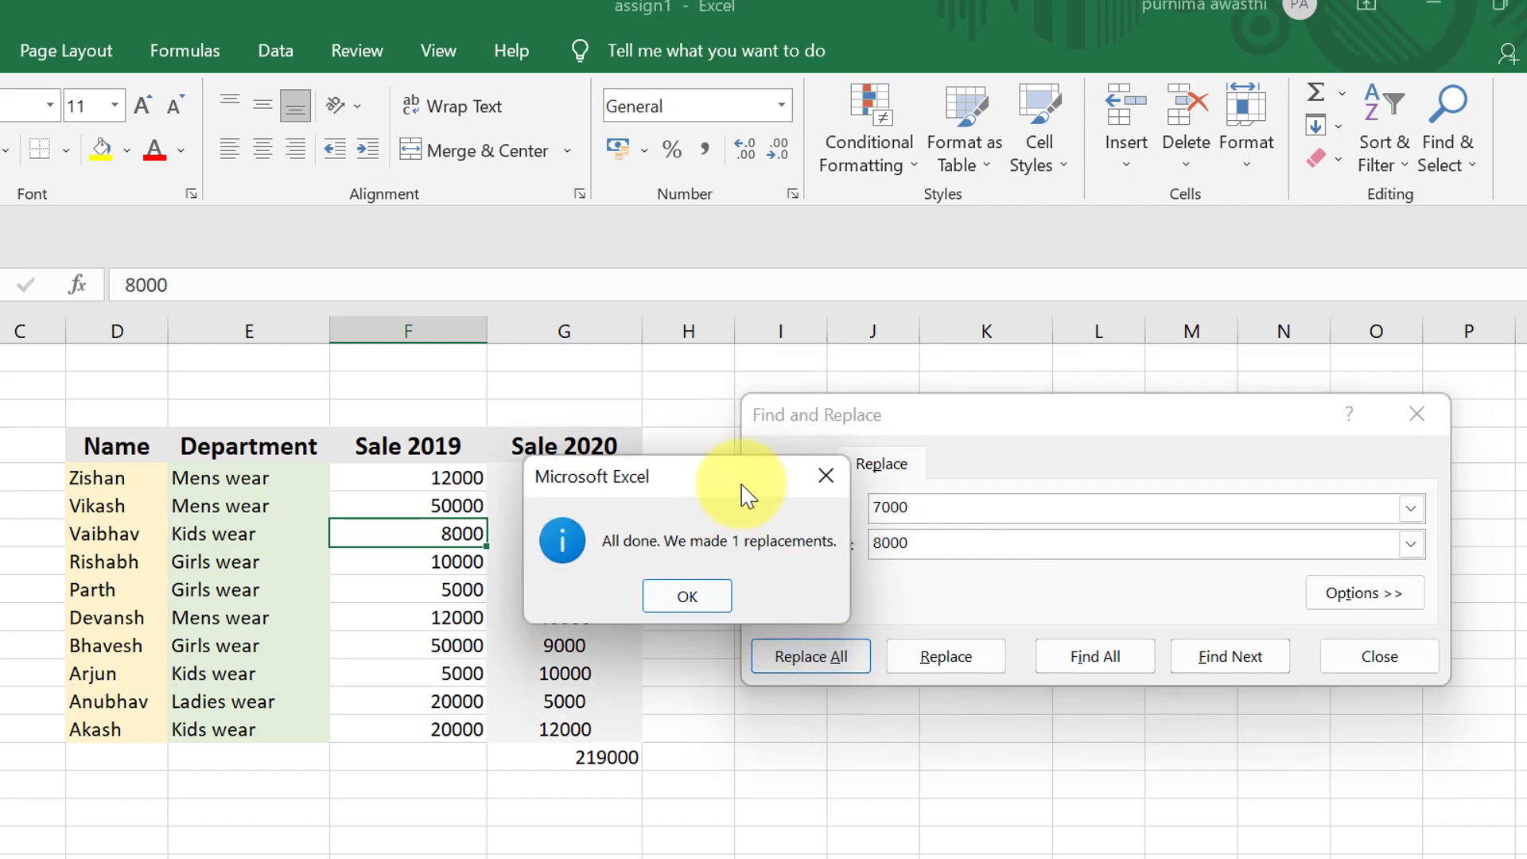
left_click(824, 474)
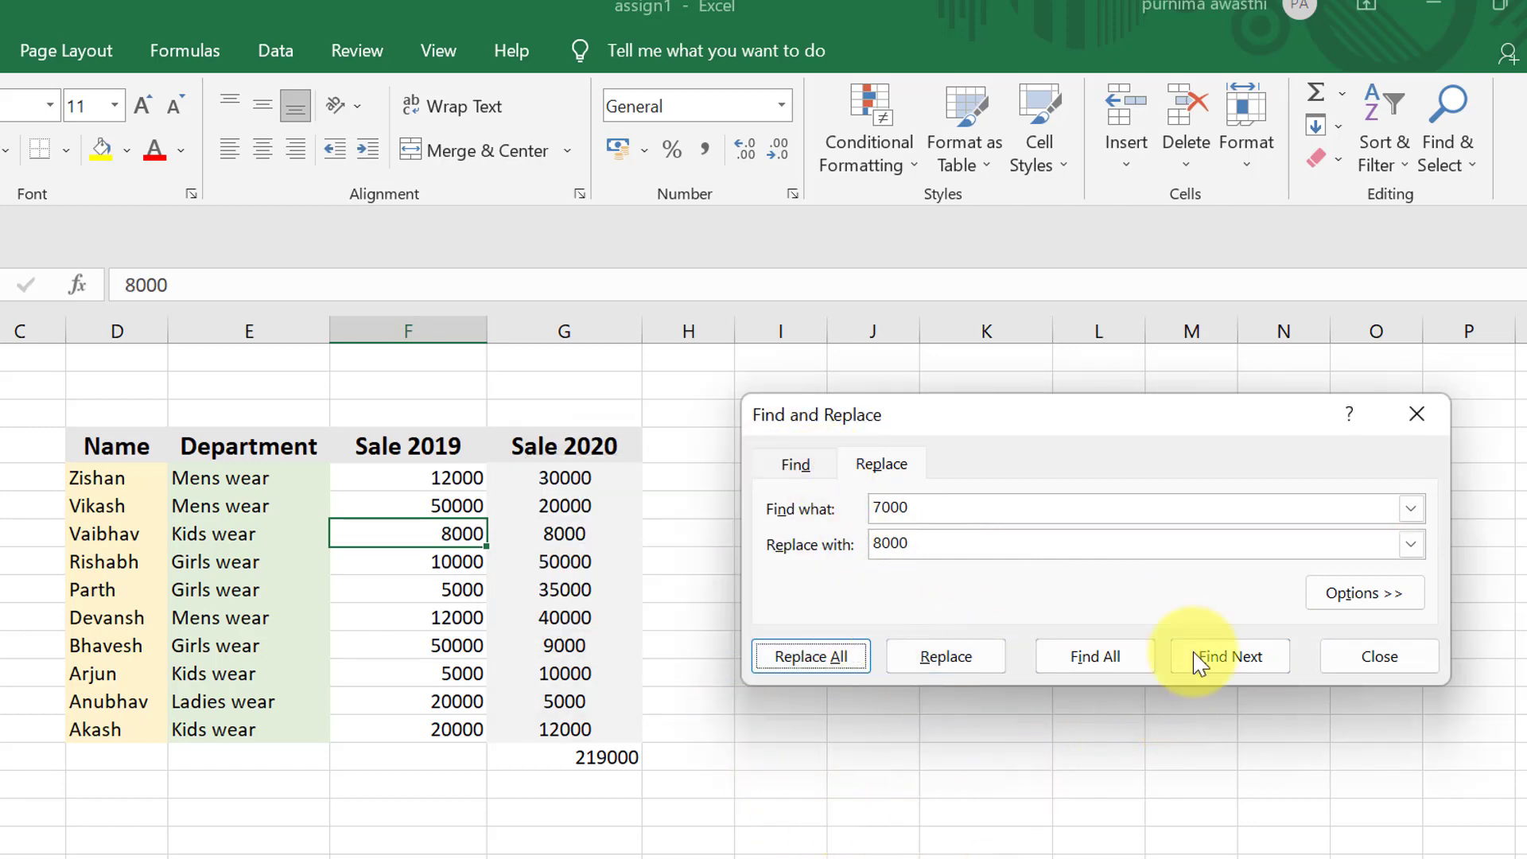
left_click(1423, 658)
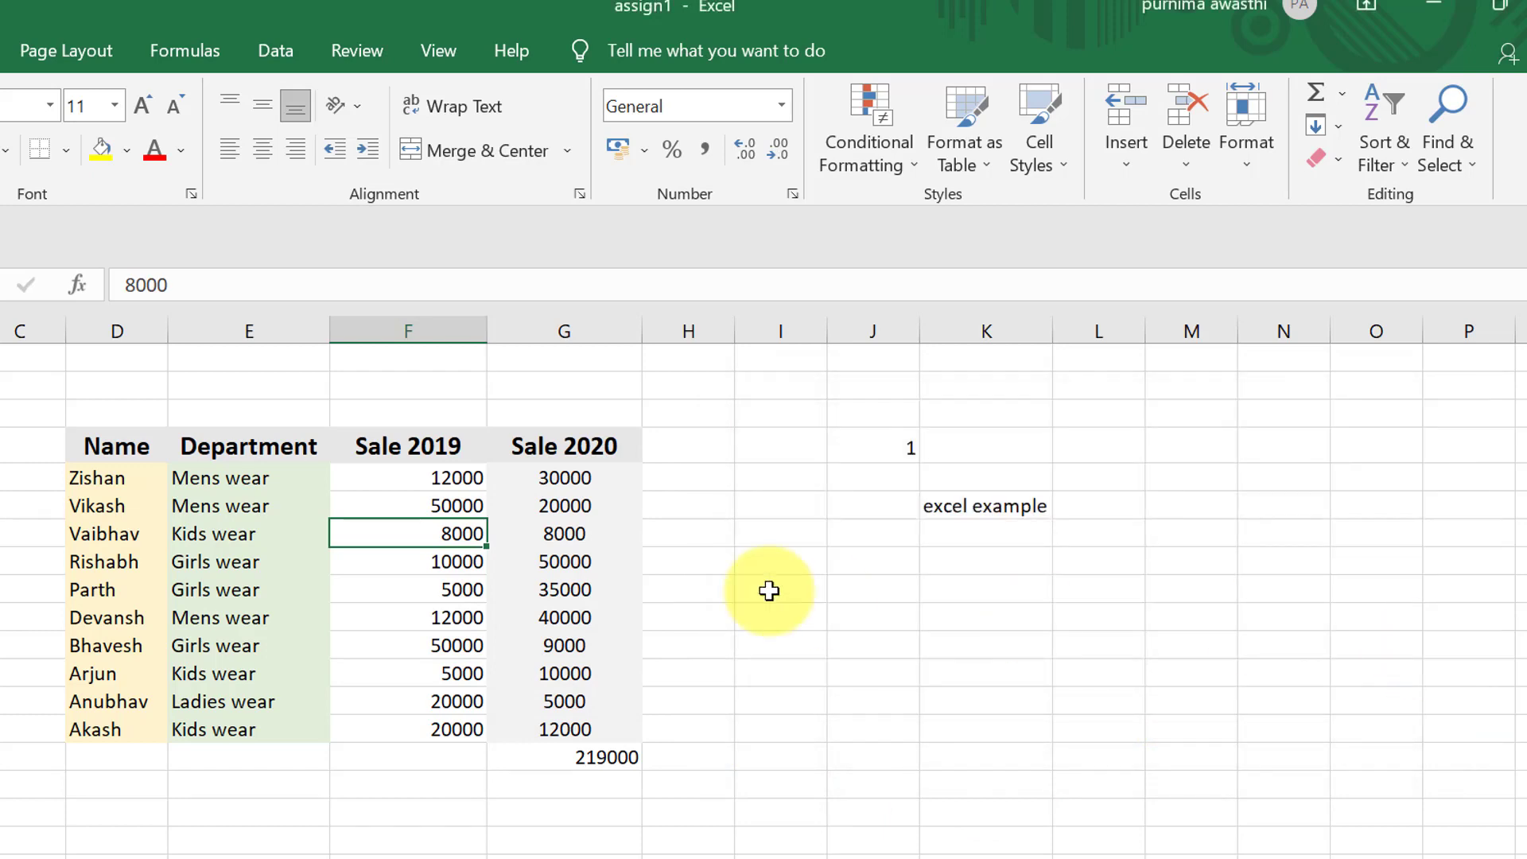